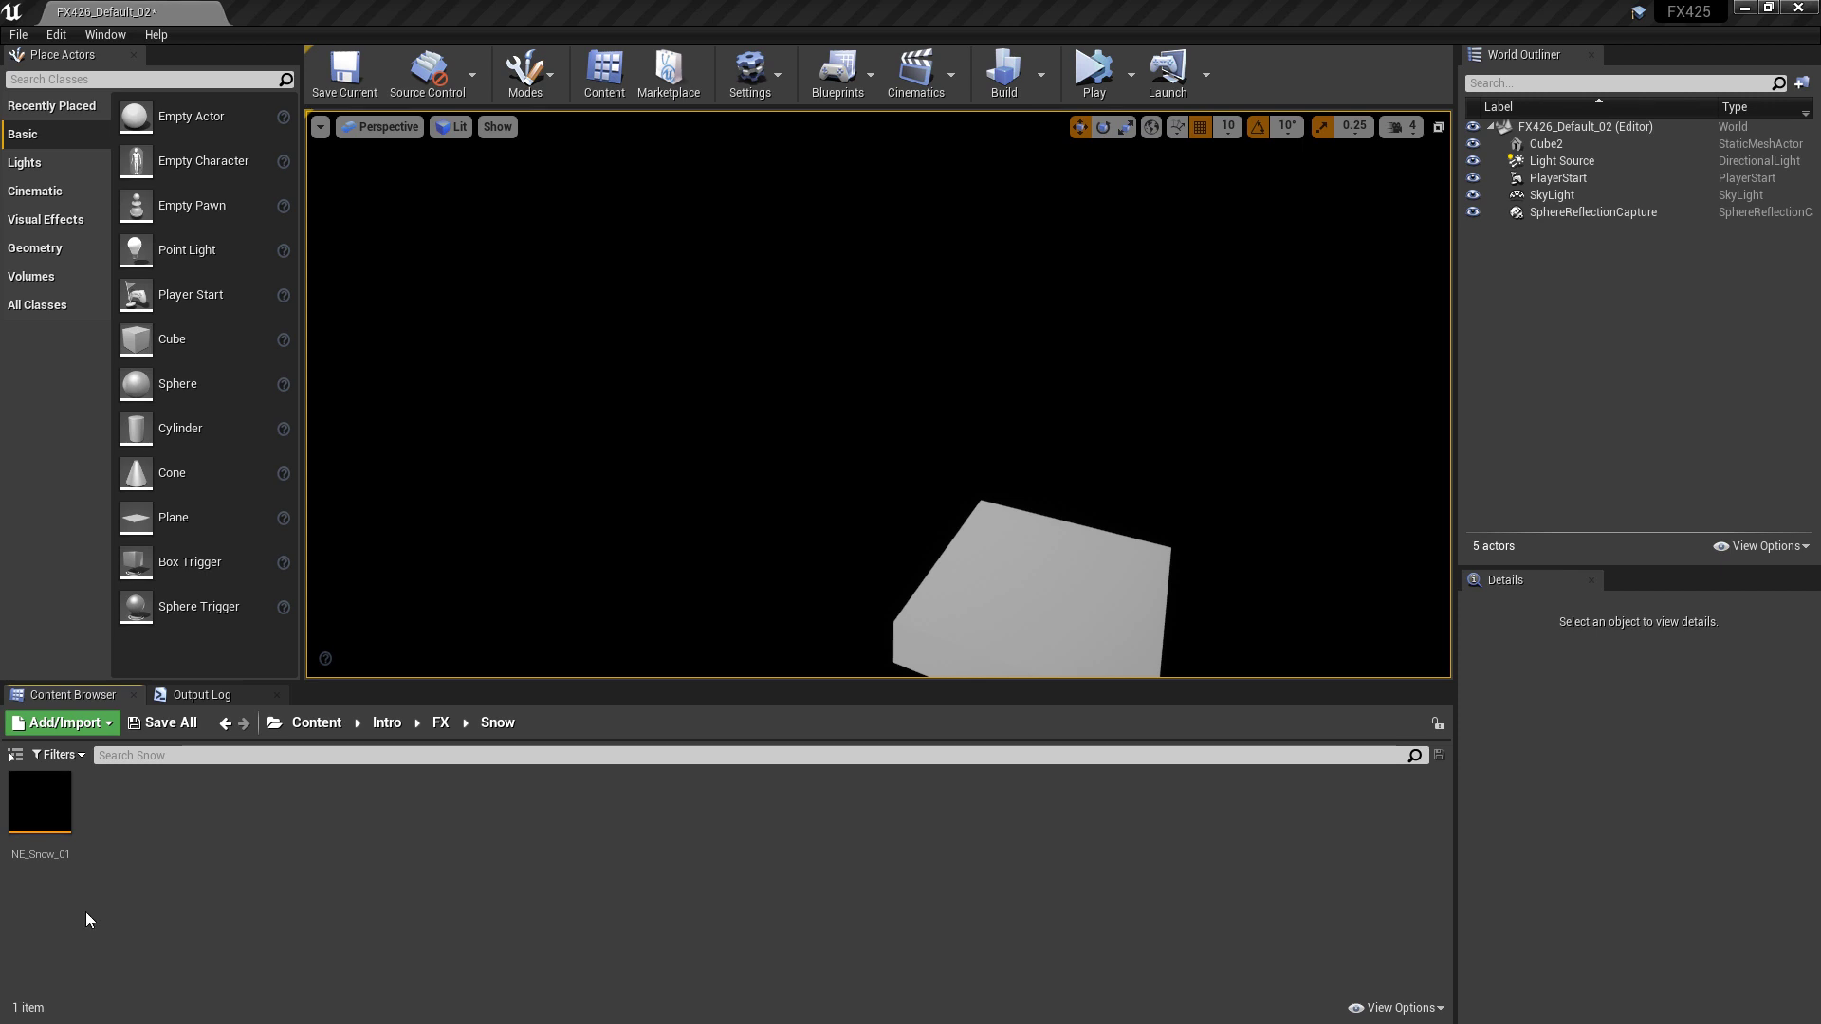
- Create a Niagara system named NS_Snow_01 from the NE_Snow_01 emitter and open it
{"action": "right_click", "coordinate": [39, 801]}
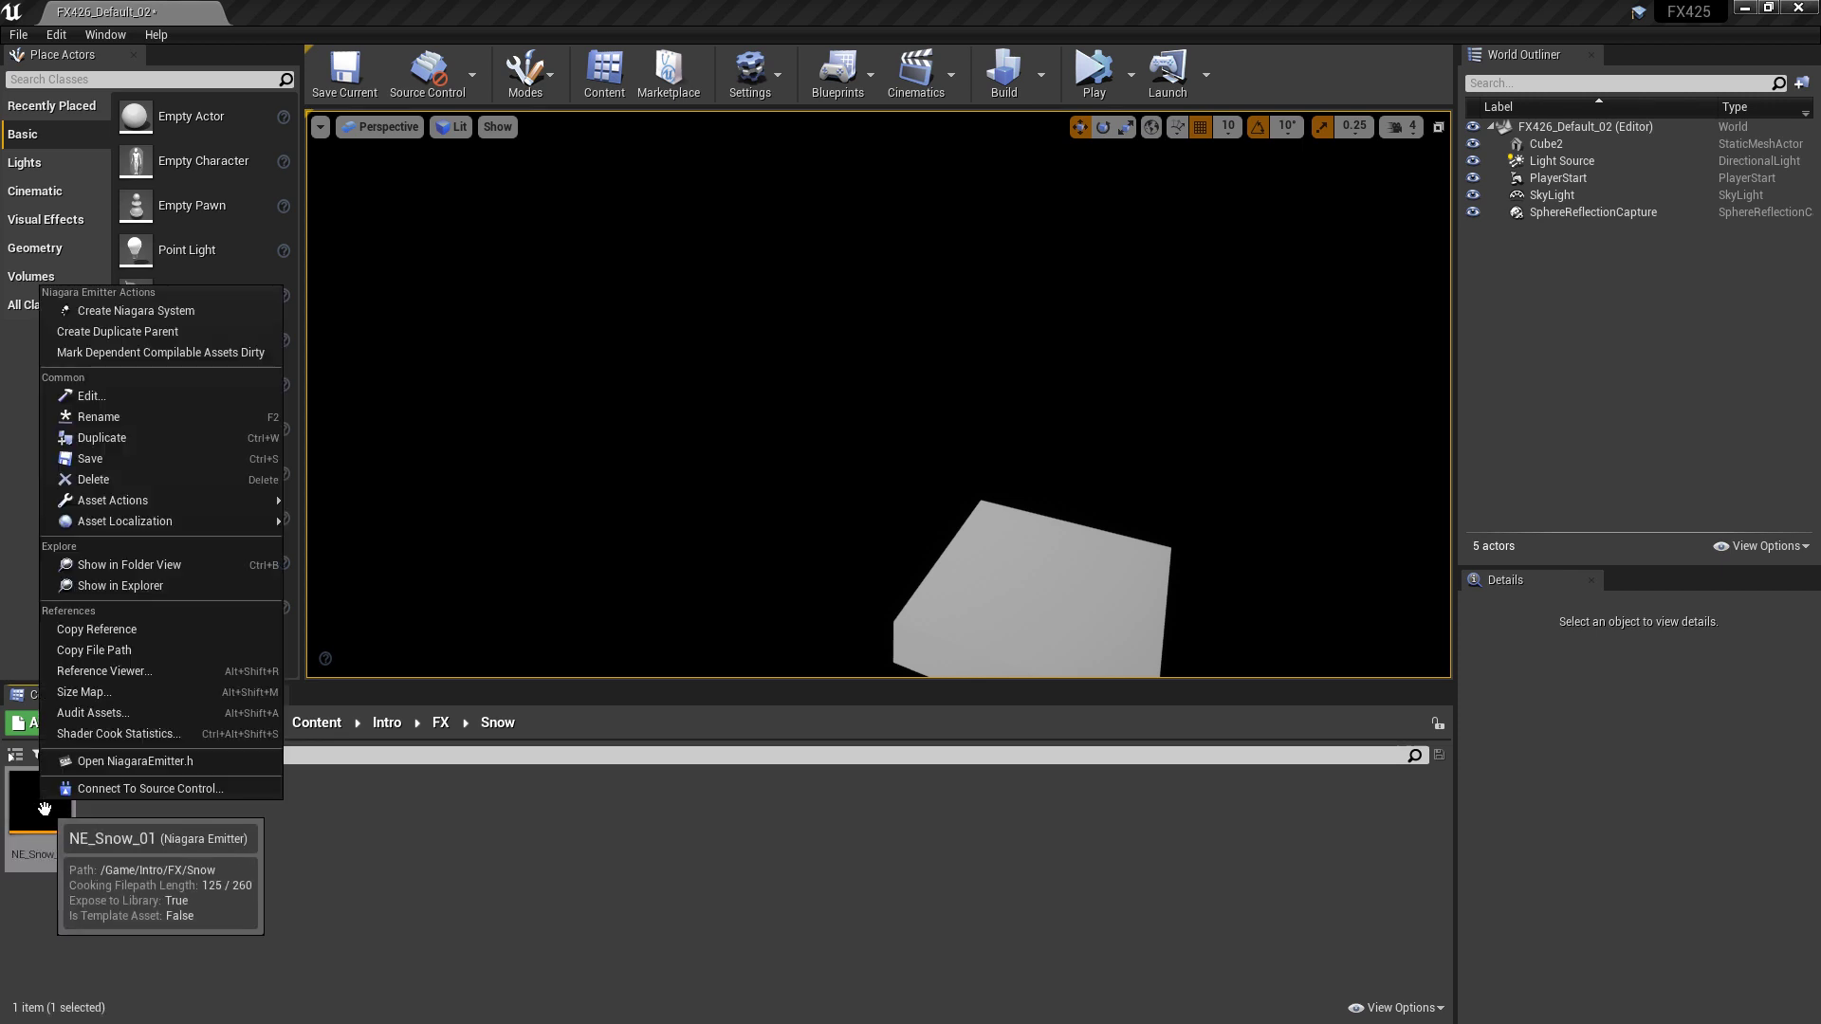
{"action": "left_click", "coordinate": [167, 313]}
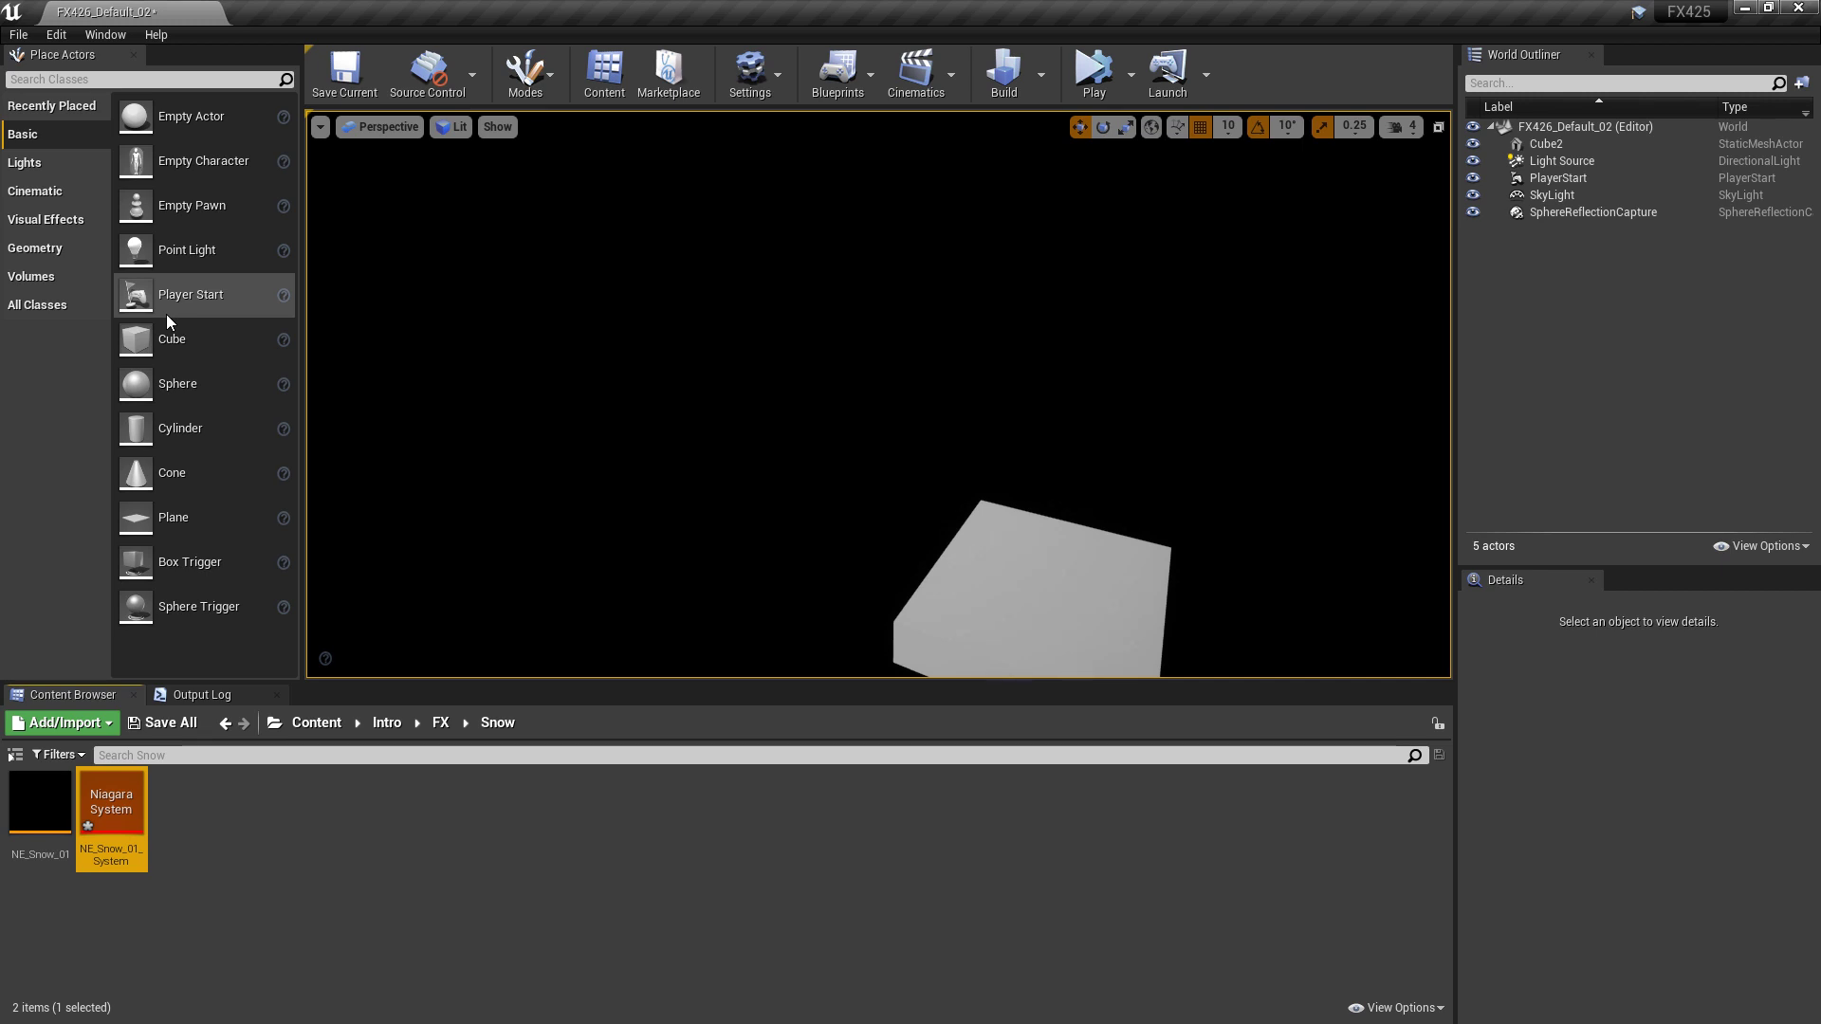
{"action": "key", "text": "BackSpace"}
{"action": "key", "text": "BackSpace"}
{"action": "key", "text": "BackSpace"}
{"action": "key", "text": "BackSpace"}
{"action": "key", "text": "BackSpace"}
{"action": "key", "text": "BackSpace"}
{"action": "key", "text": "BackSpace"}
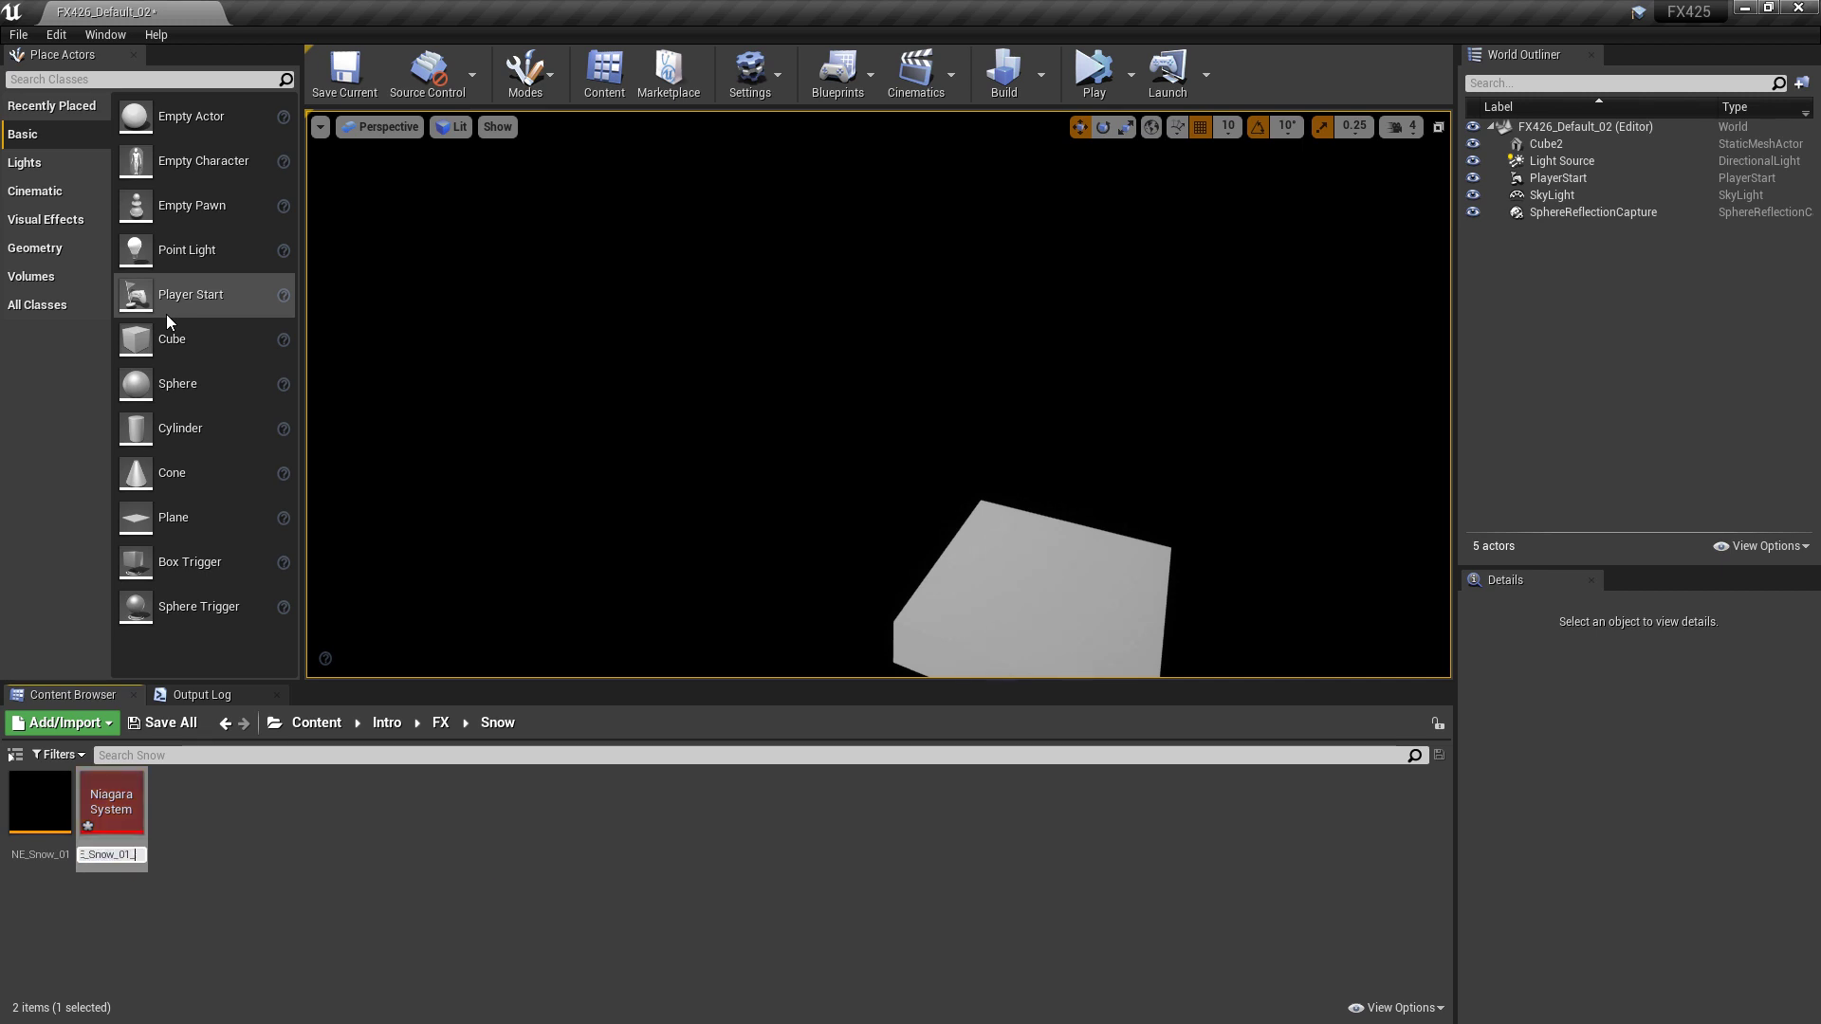
{"action": "key", "text": "Home"}
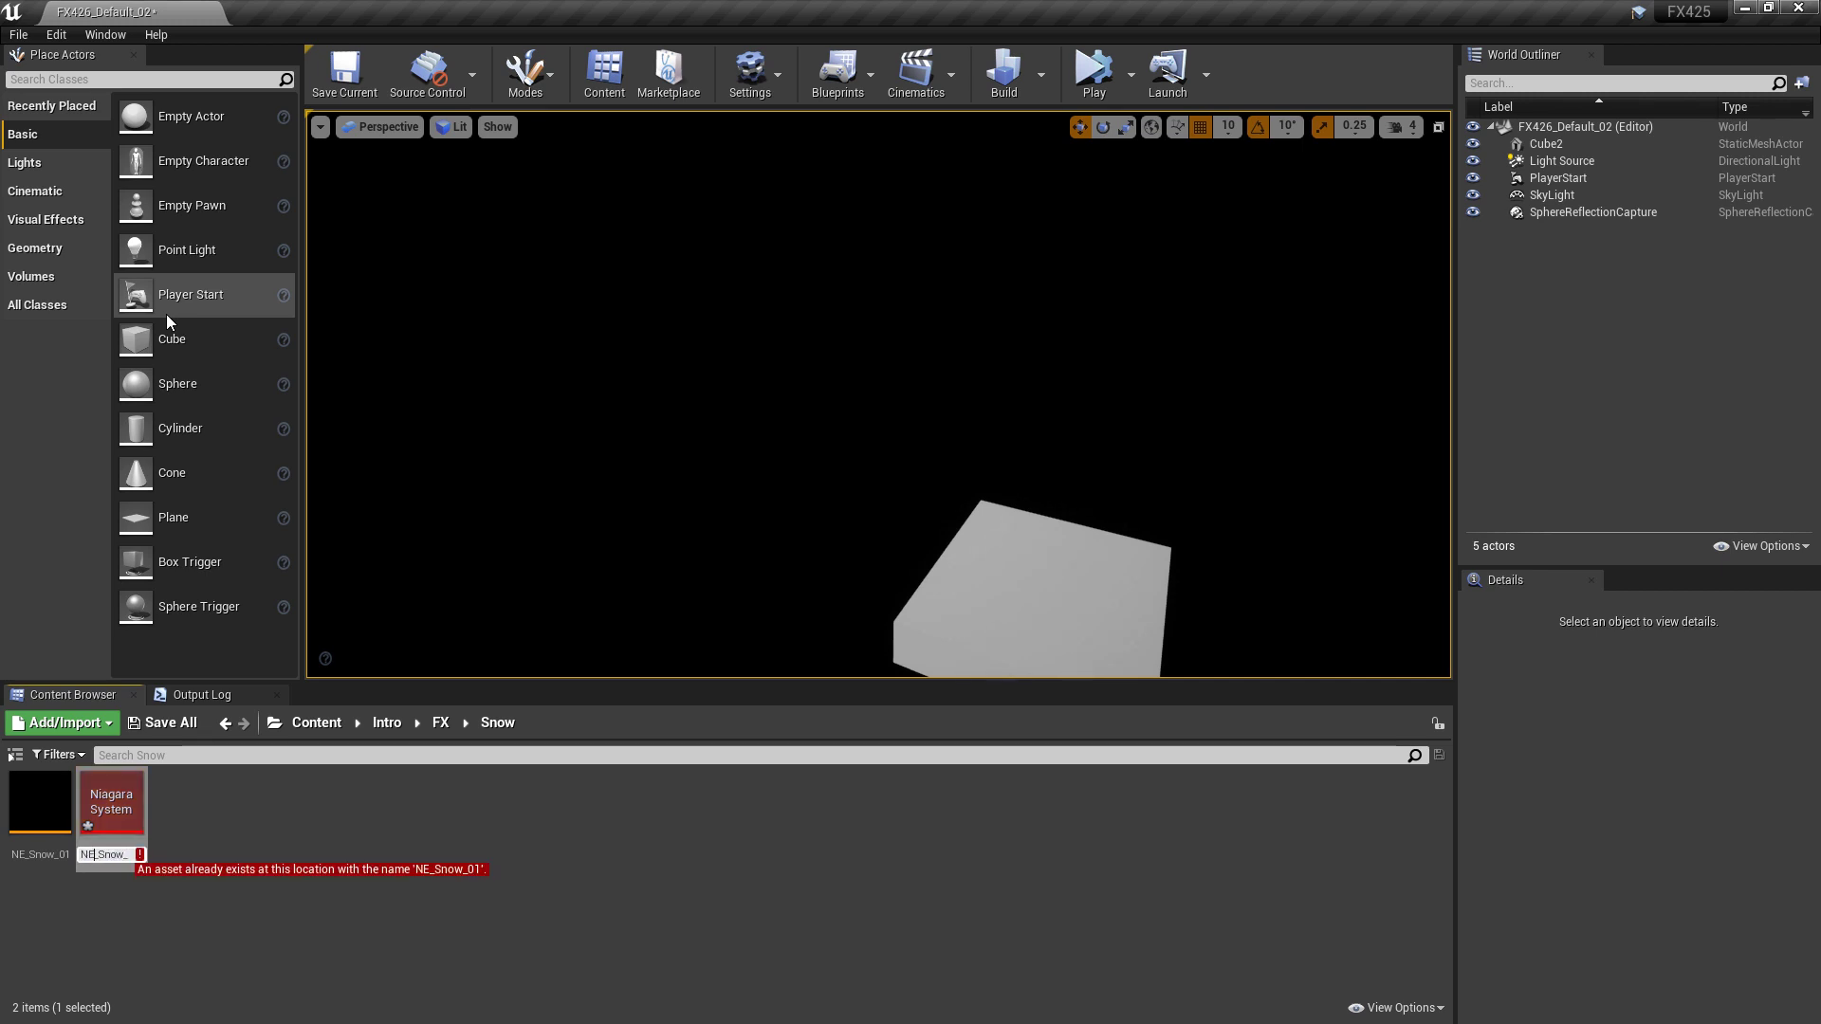
{"action": "key", "text": "BackSpace"}
{"action": "type", "text": "S"}
{"action": "key", "text": "Return"}
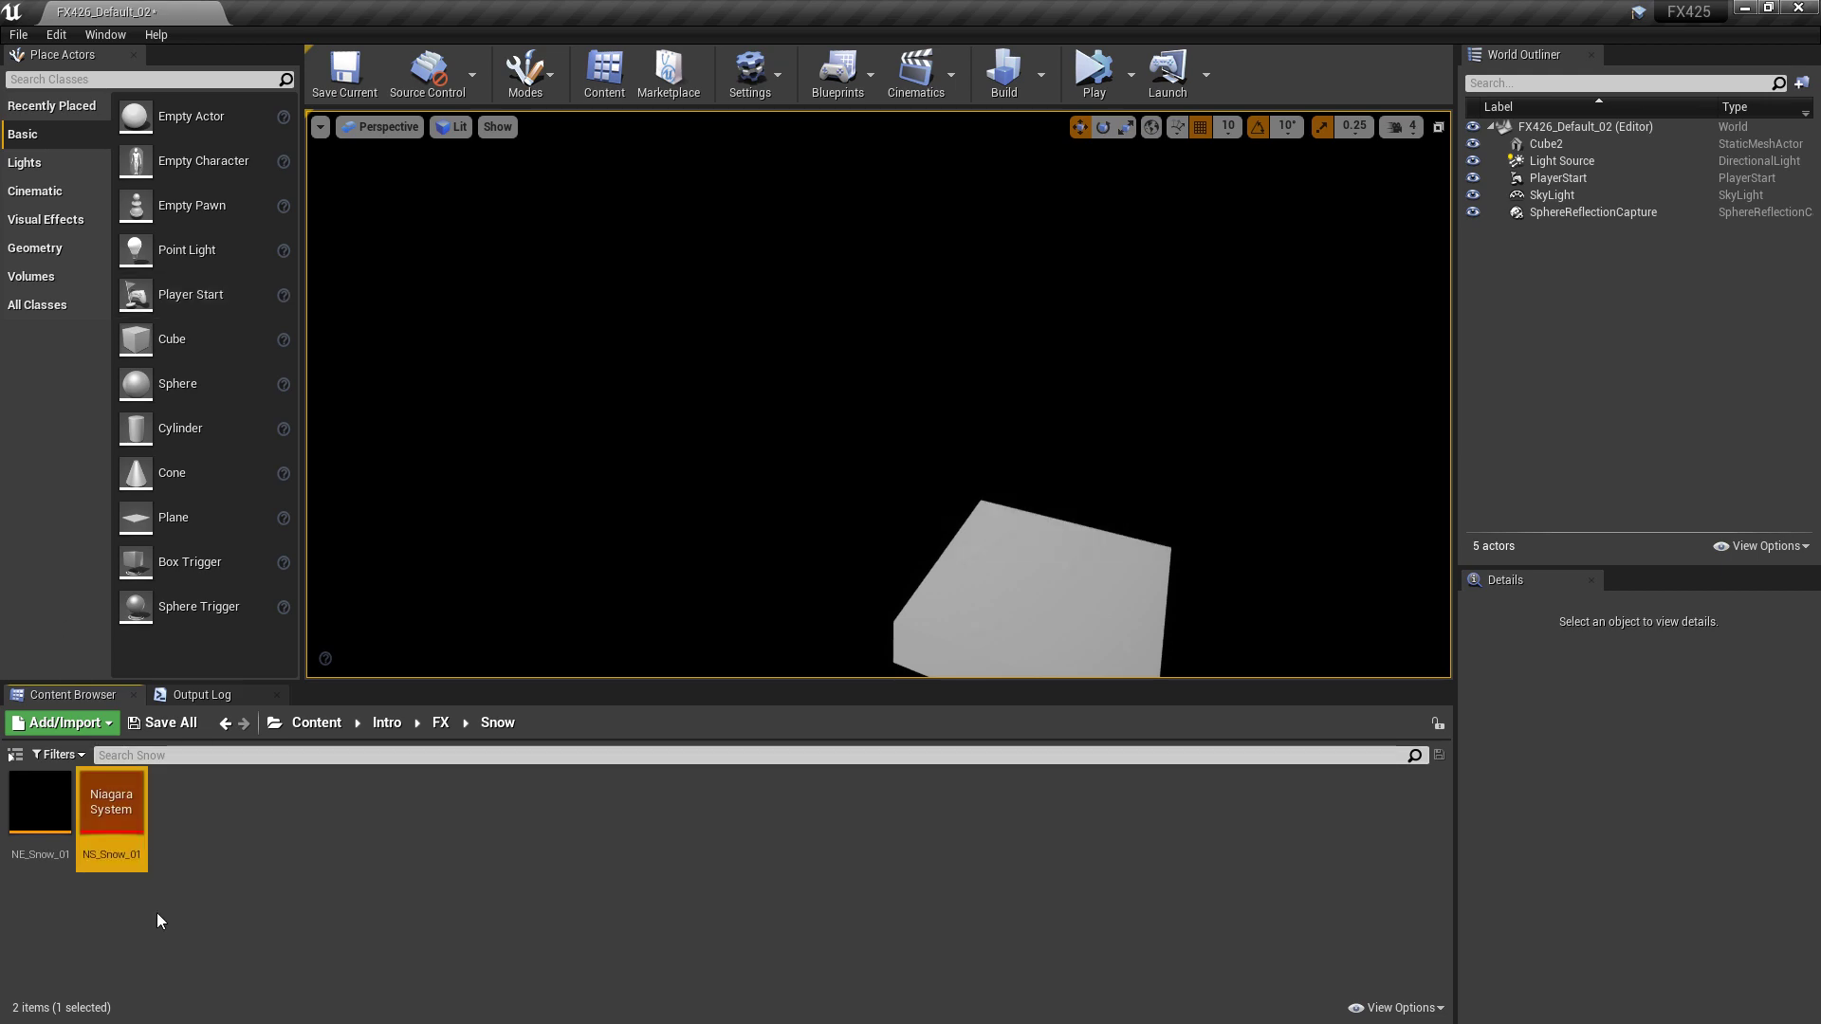
{"action": "double_click", "coordinate": [123, 805]}
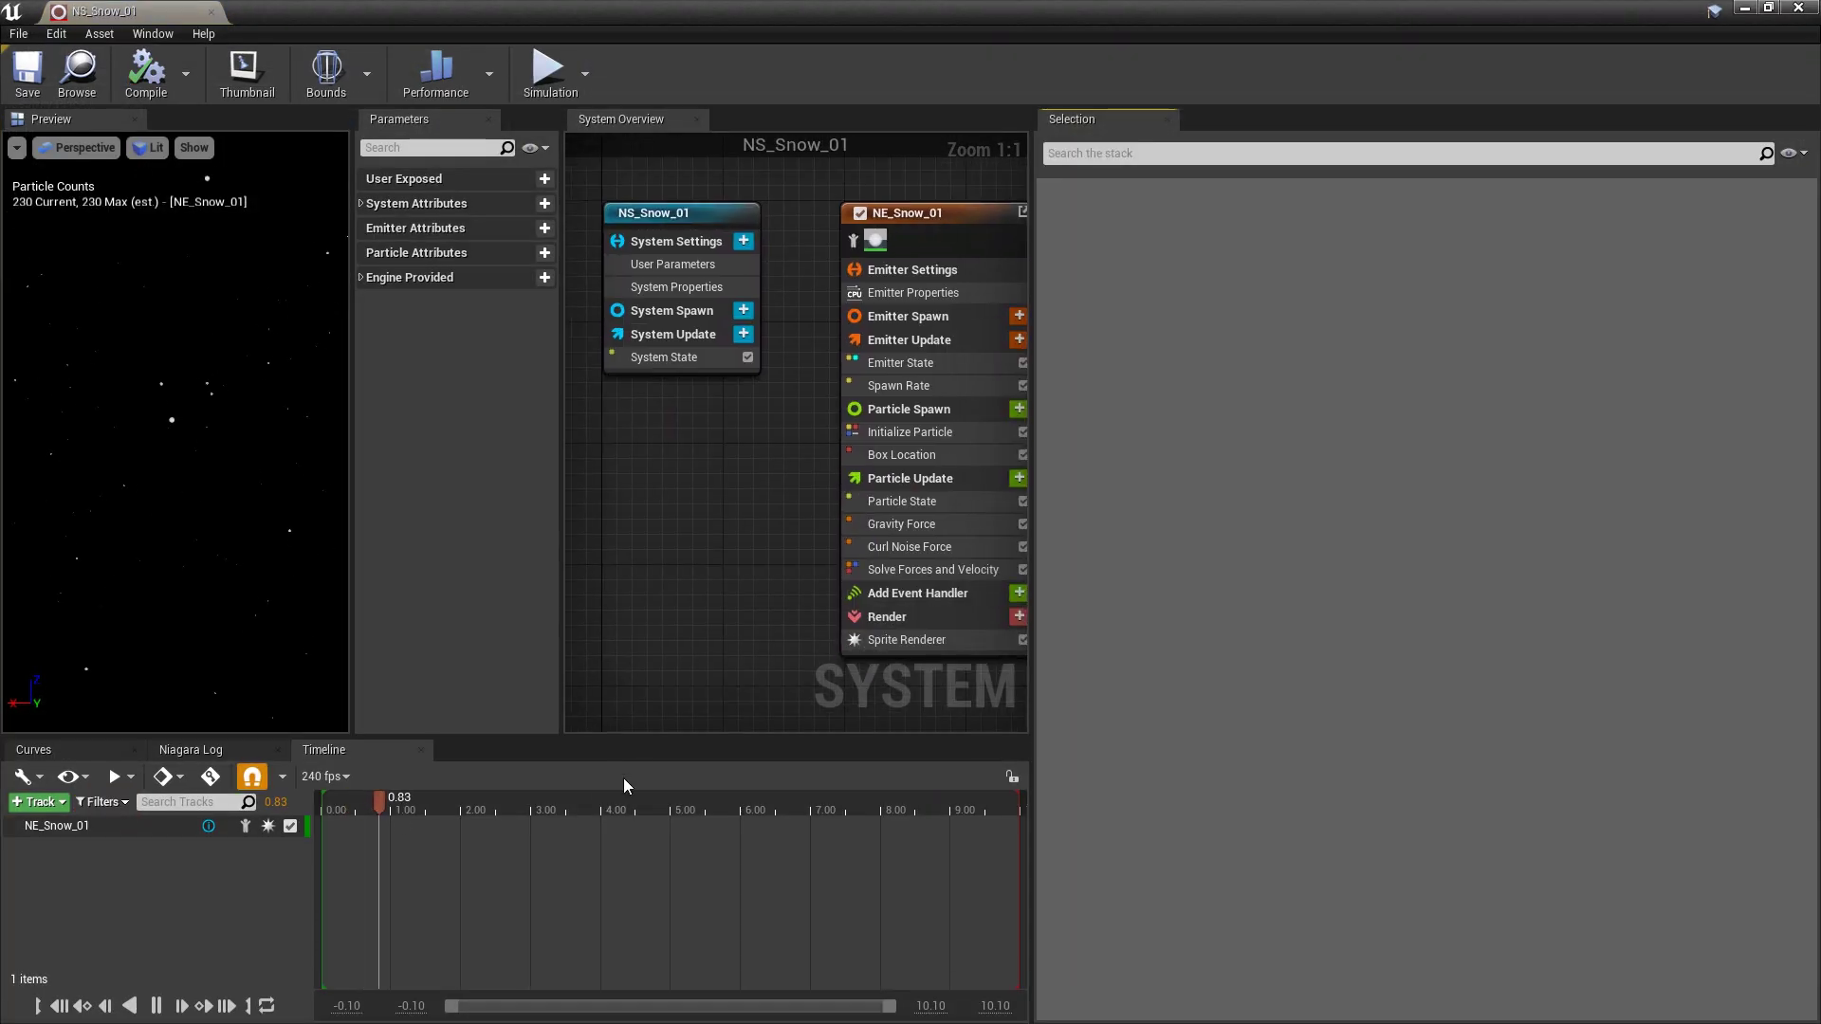
- Pause the preview at 3.38 s and check Spawn Rate (300) and Curl Noise Force (strength 1000, frequency 50)
{"action": "left_click", "coordinate": [559, 812]}
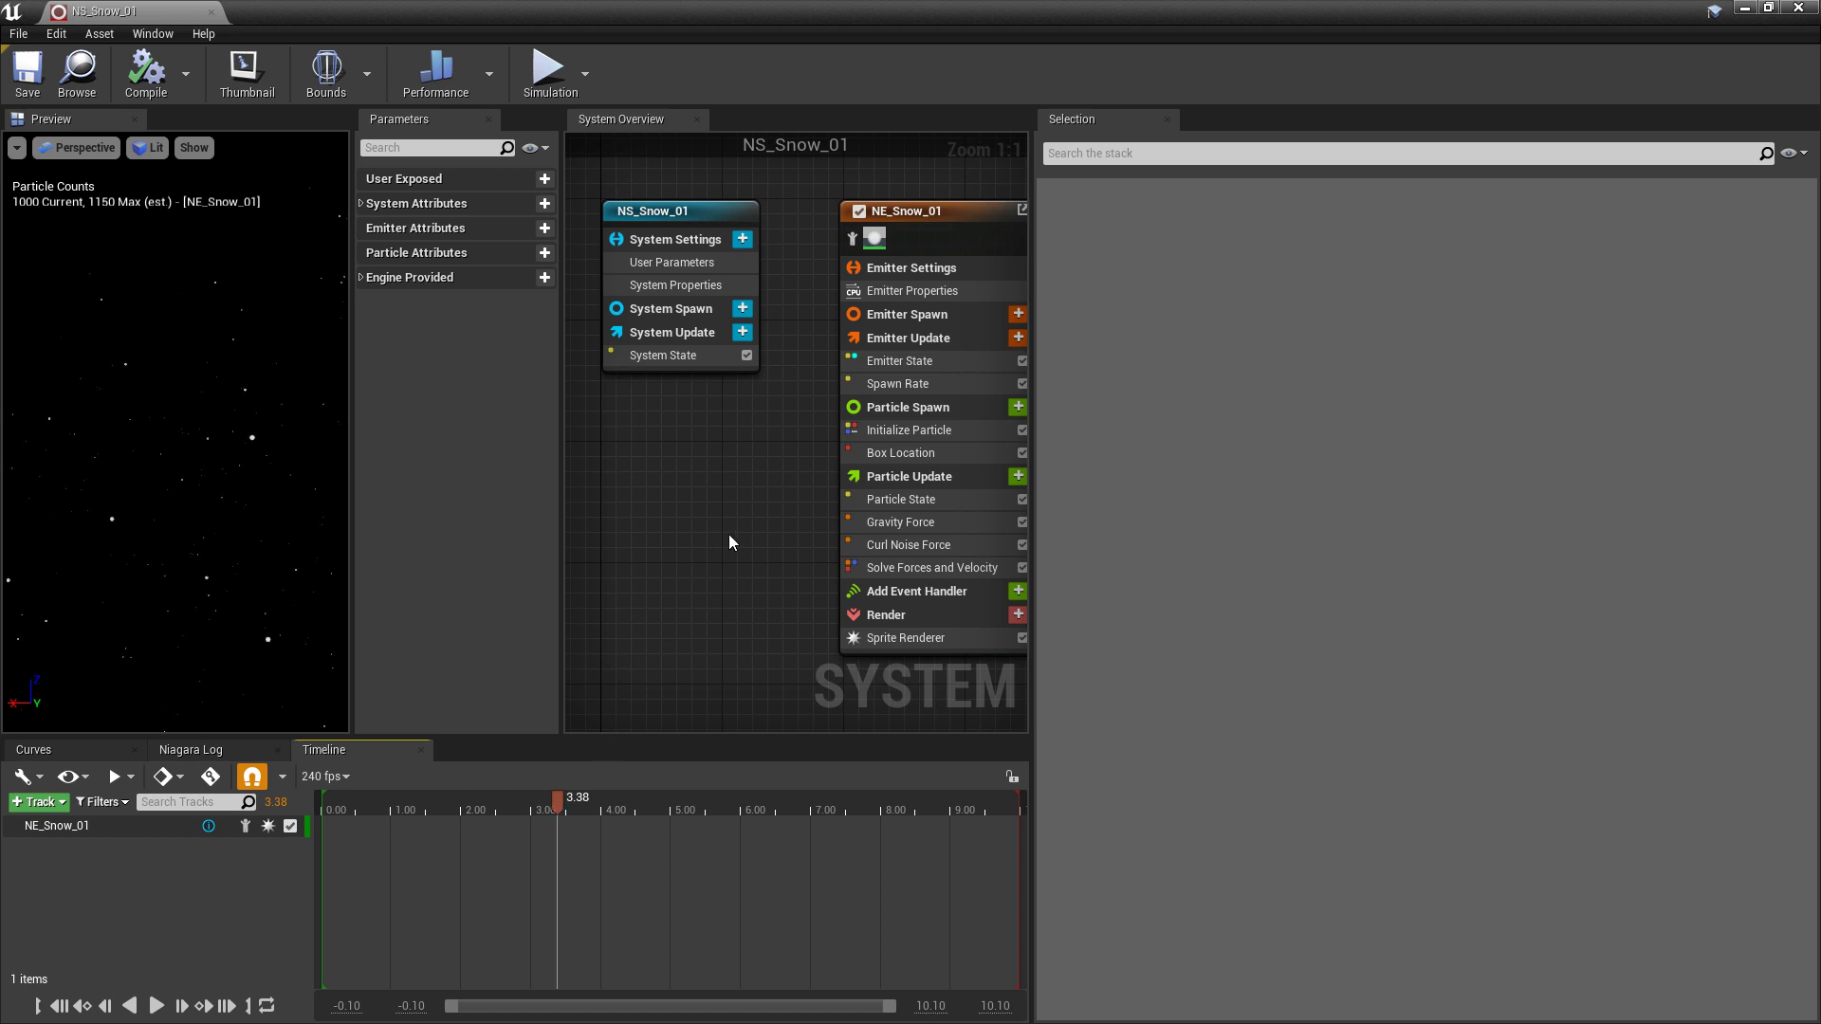
{"action": "left_click", "coordinate": [797, 404]}
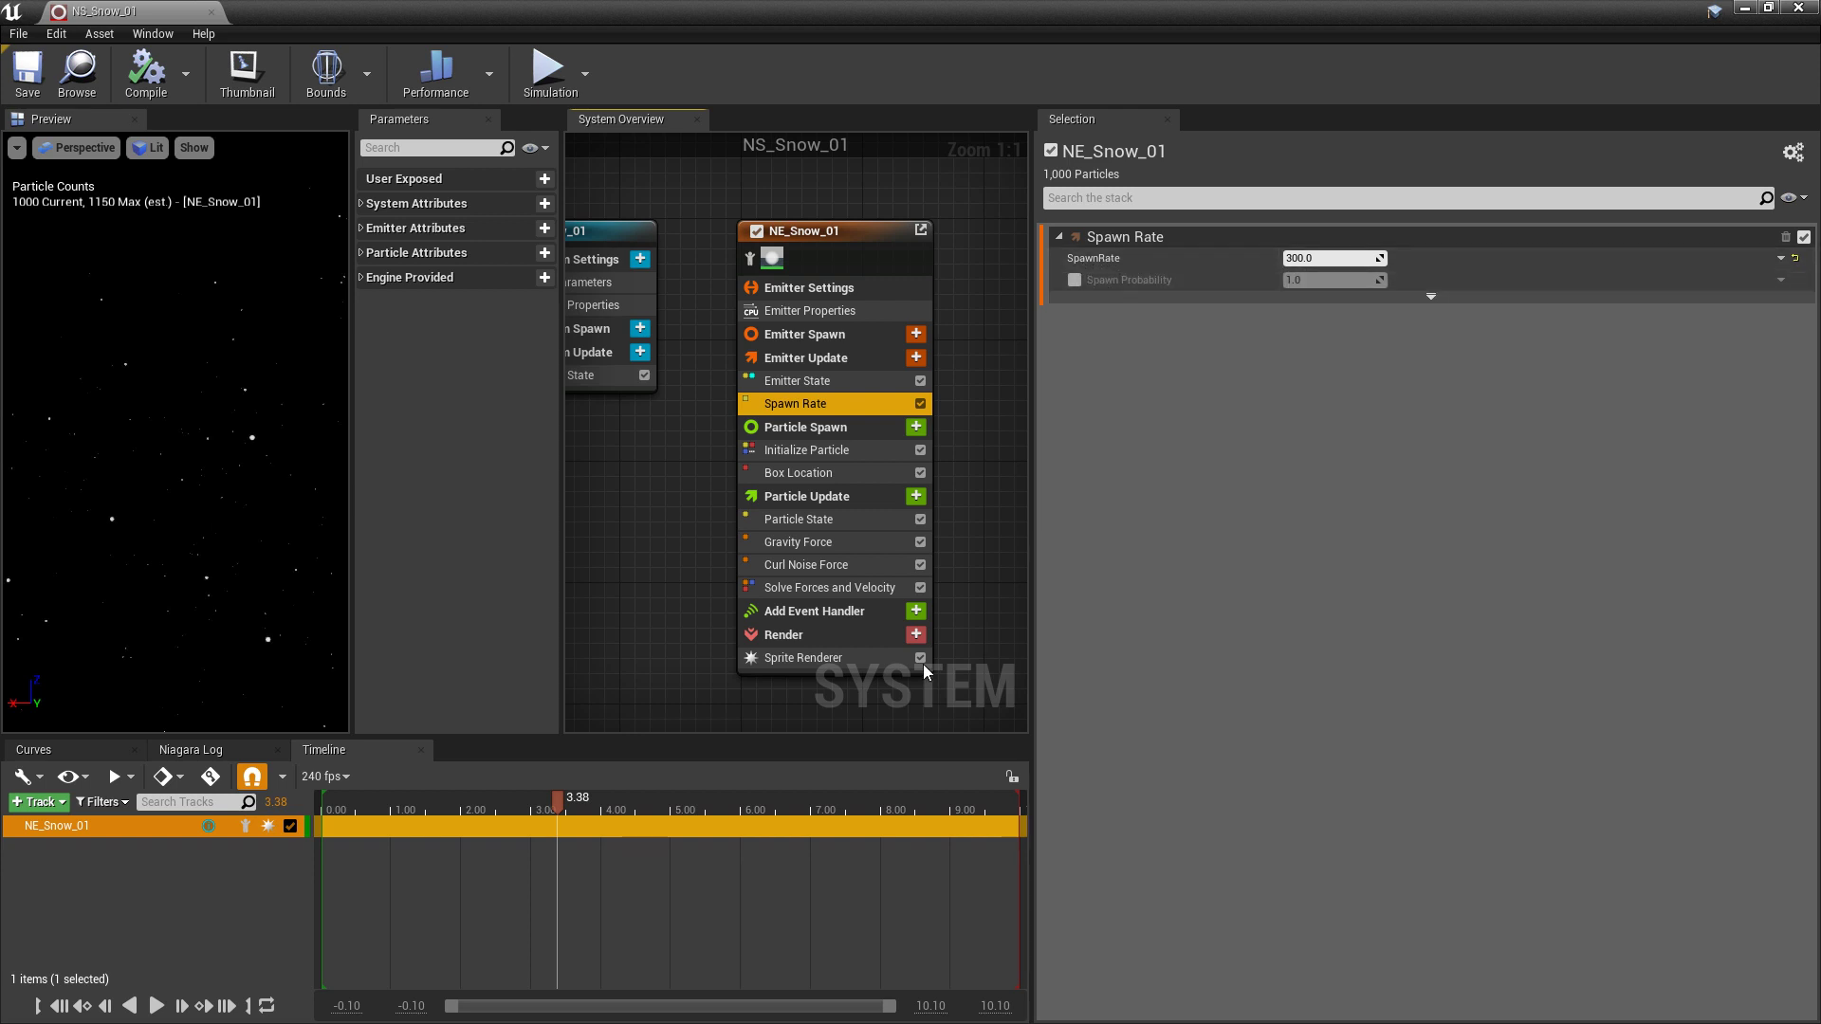
{"action": "left_click", "coordinate": [818, 570]}
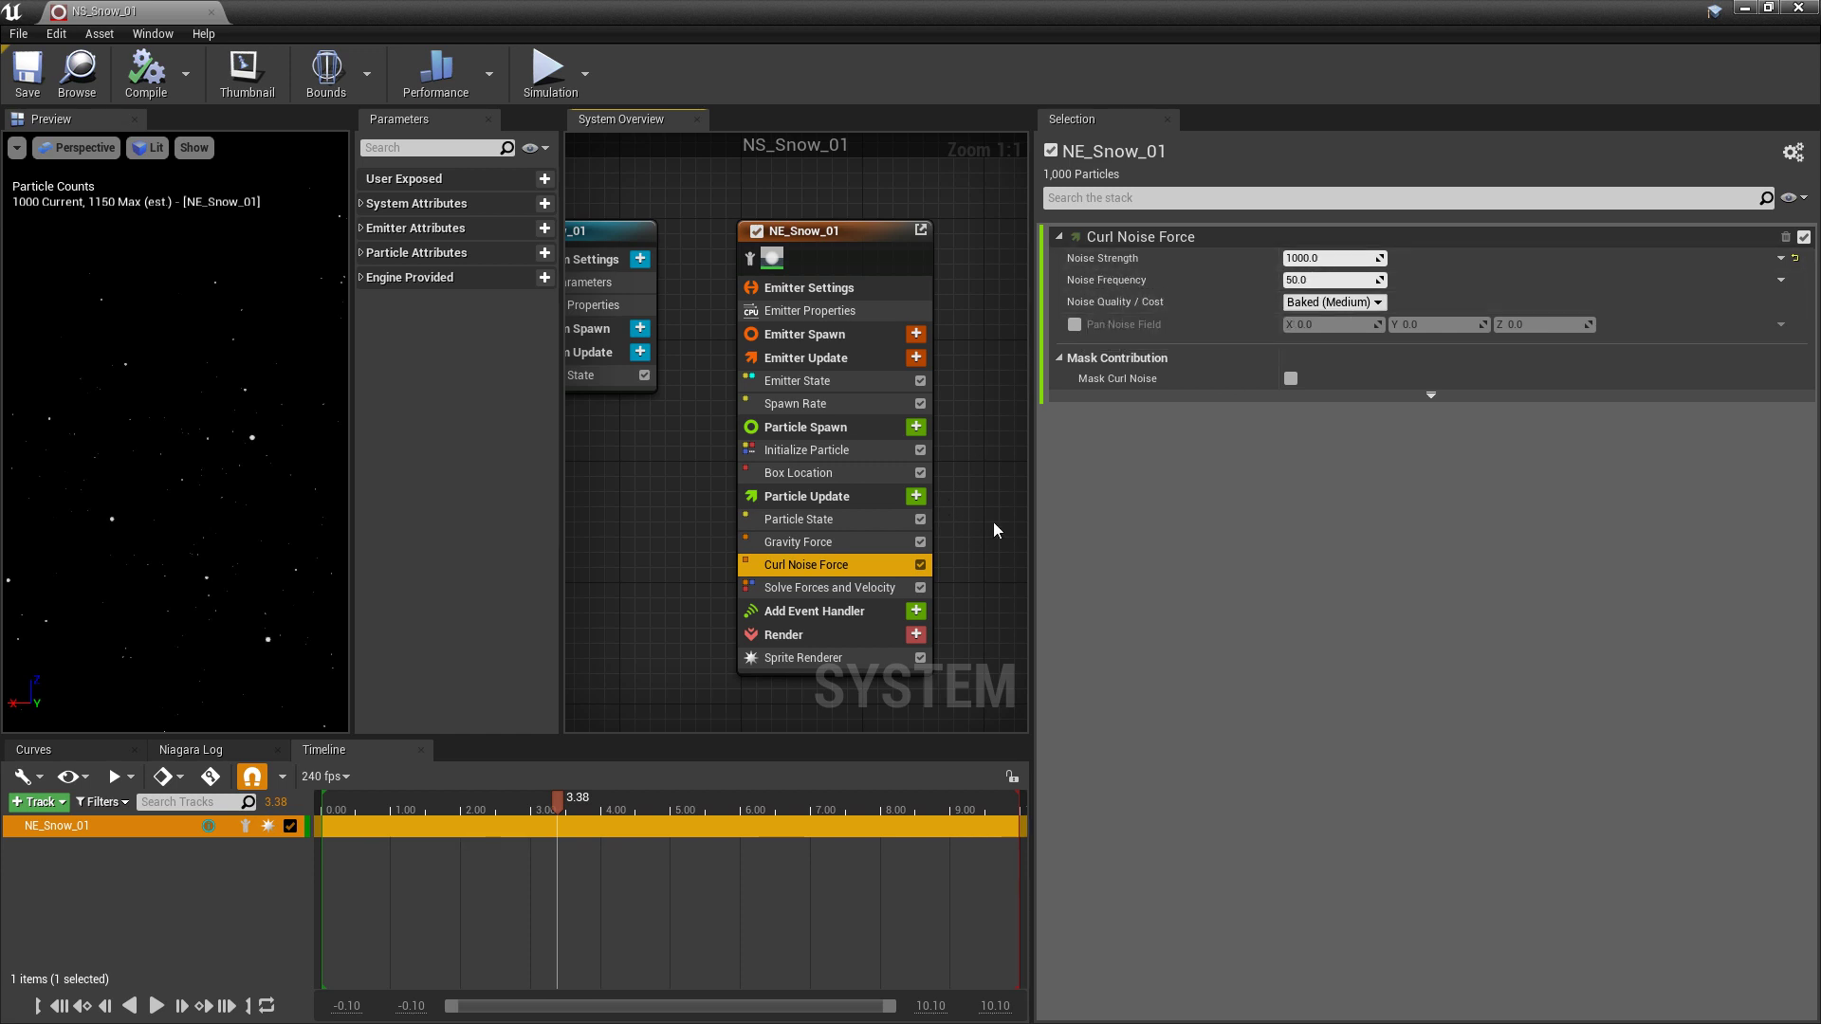
- Add an Add Velocity module to Particle Update, placed above Solve Forces and Velocity
{"action": "left_click", "coordinate": [917, 498]}
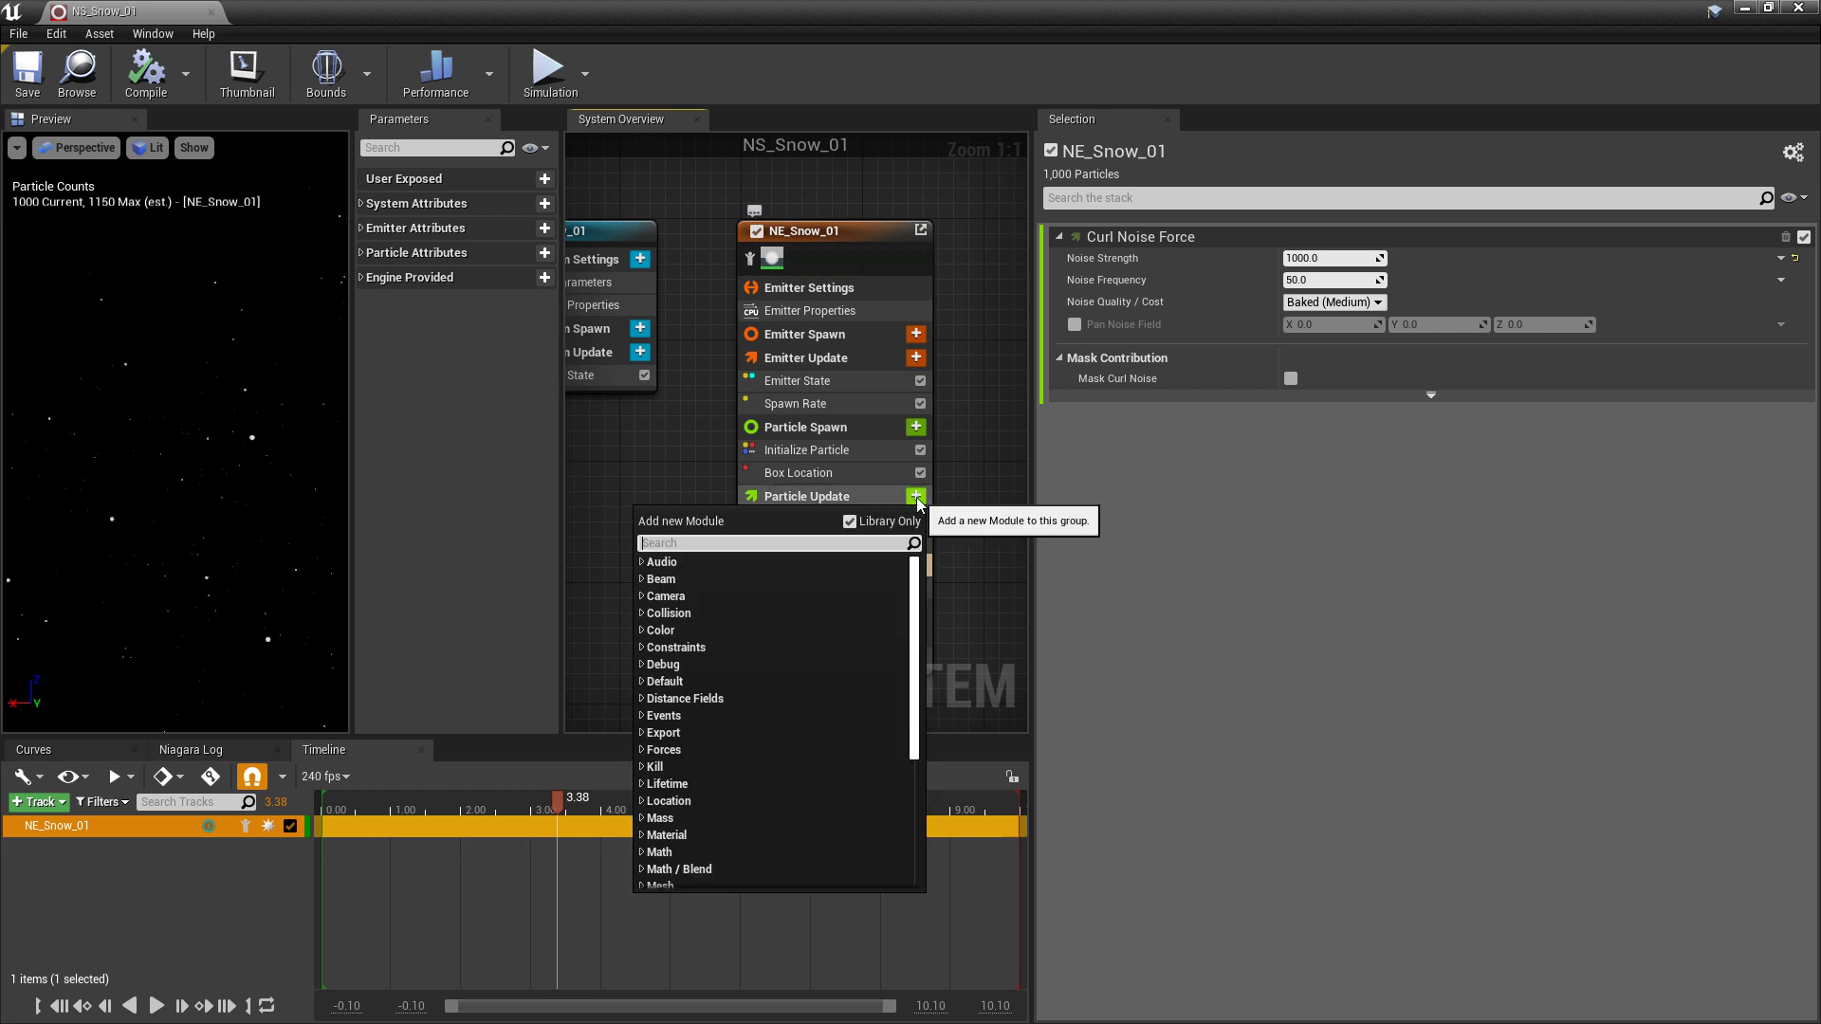
{"action": "type", "text": "add velocity"}
{"action": "key", "text": "Return"}
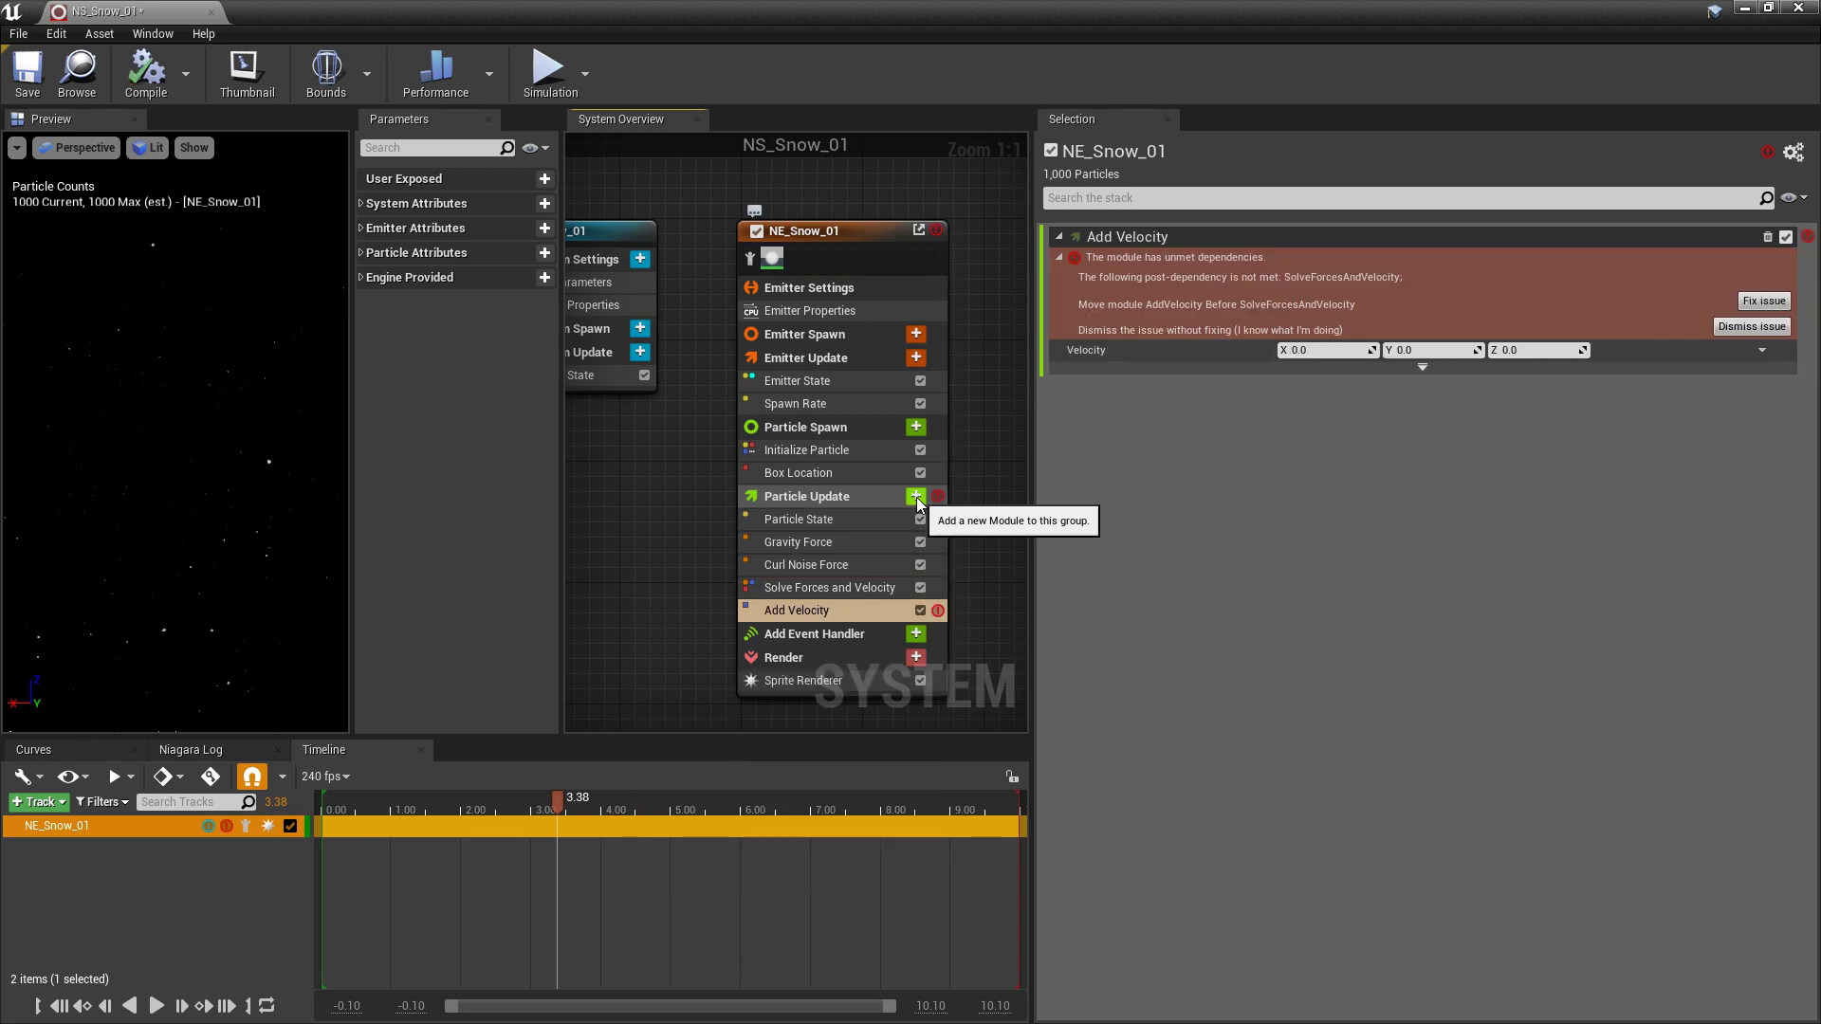
{"action": "left_click_drag", "start_coordinate": [806, 612], "coordinate": [822, 590]}
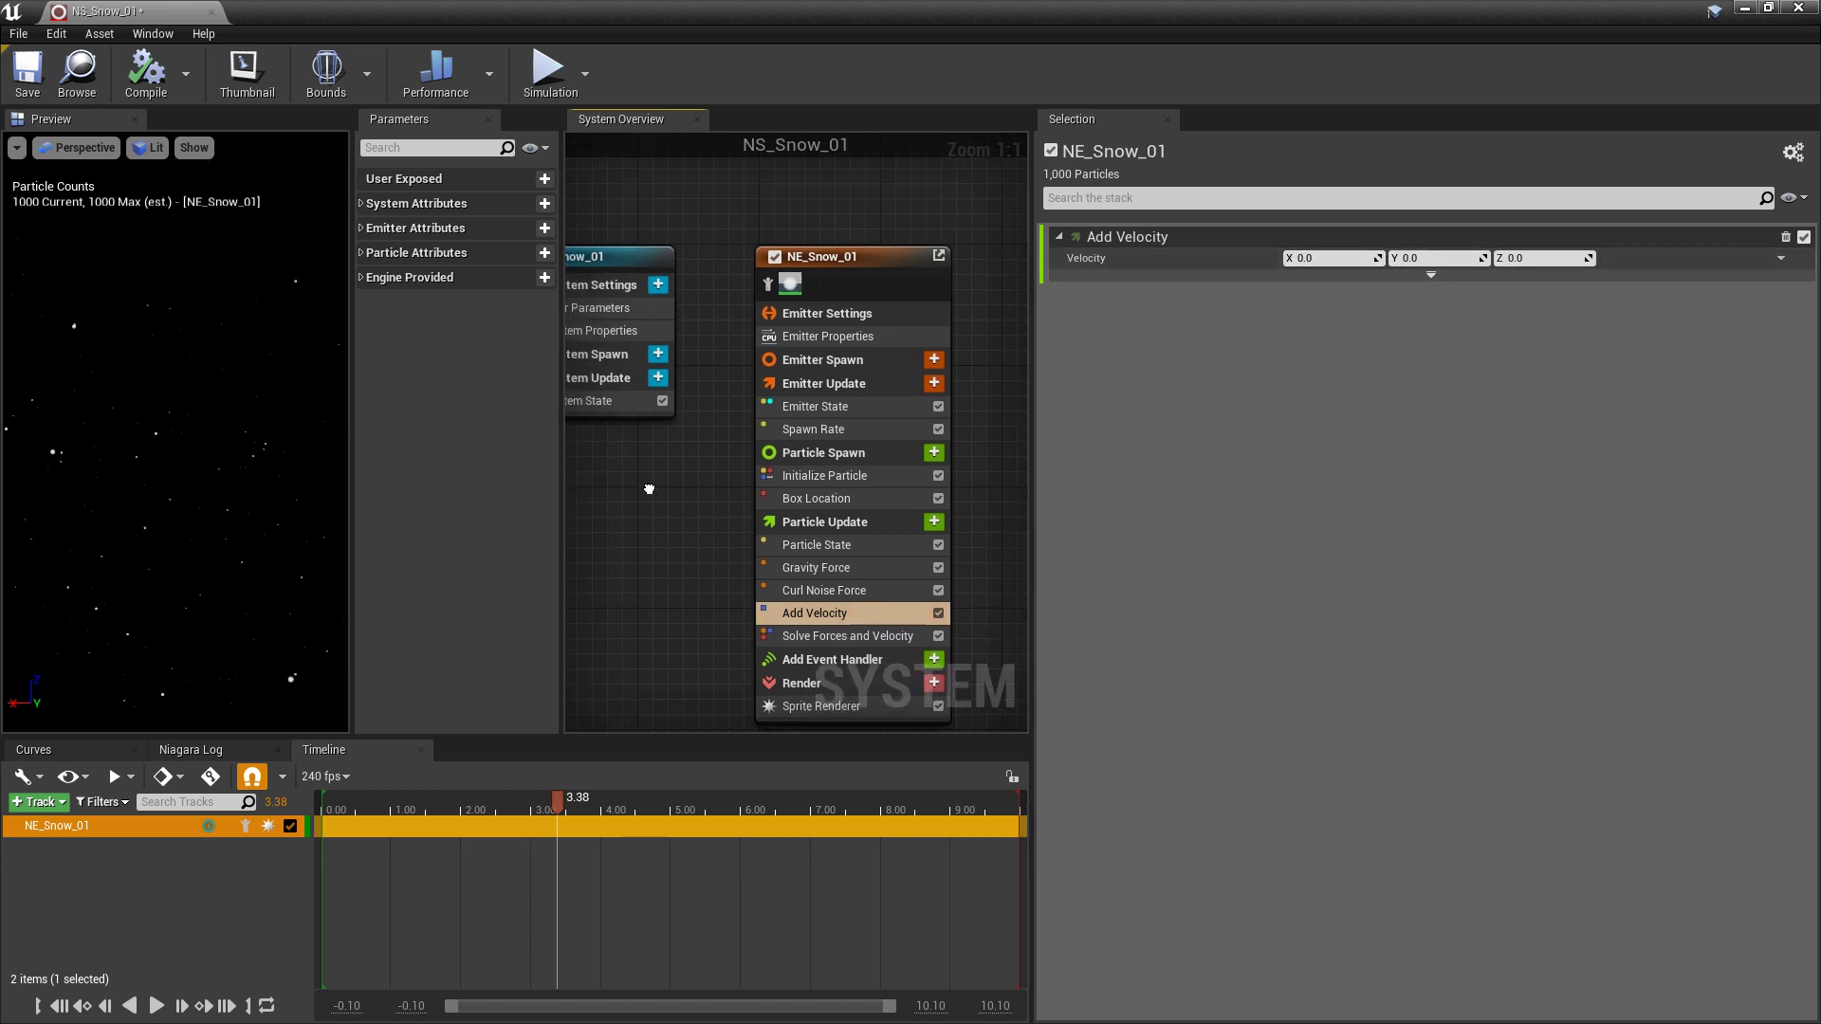
{"action": "right_click_drag", "start_coordinate": [645, 487], "coordinate": [715, 546]}
- Add a float user parameter to NS_Snow_01 and name it SnowSpawn
{"action": "left_click", "coordinate": [709, 318]}
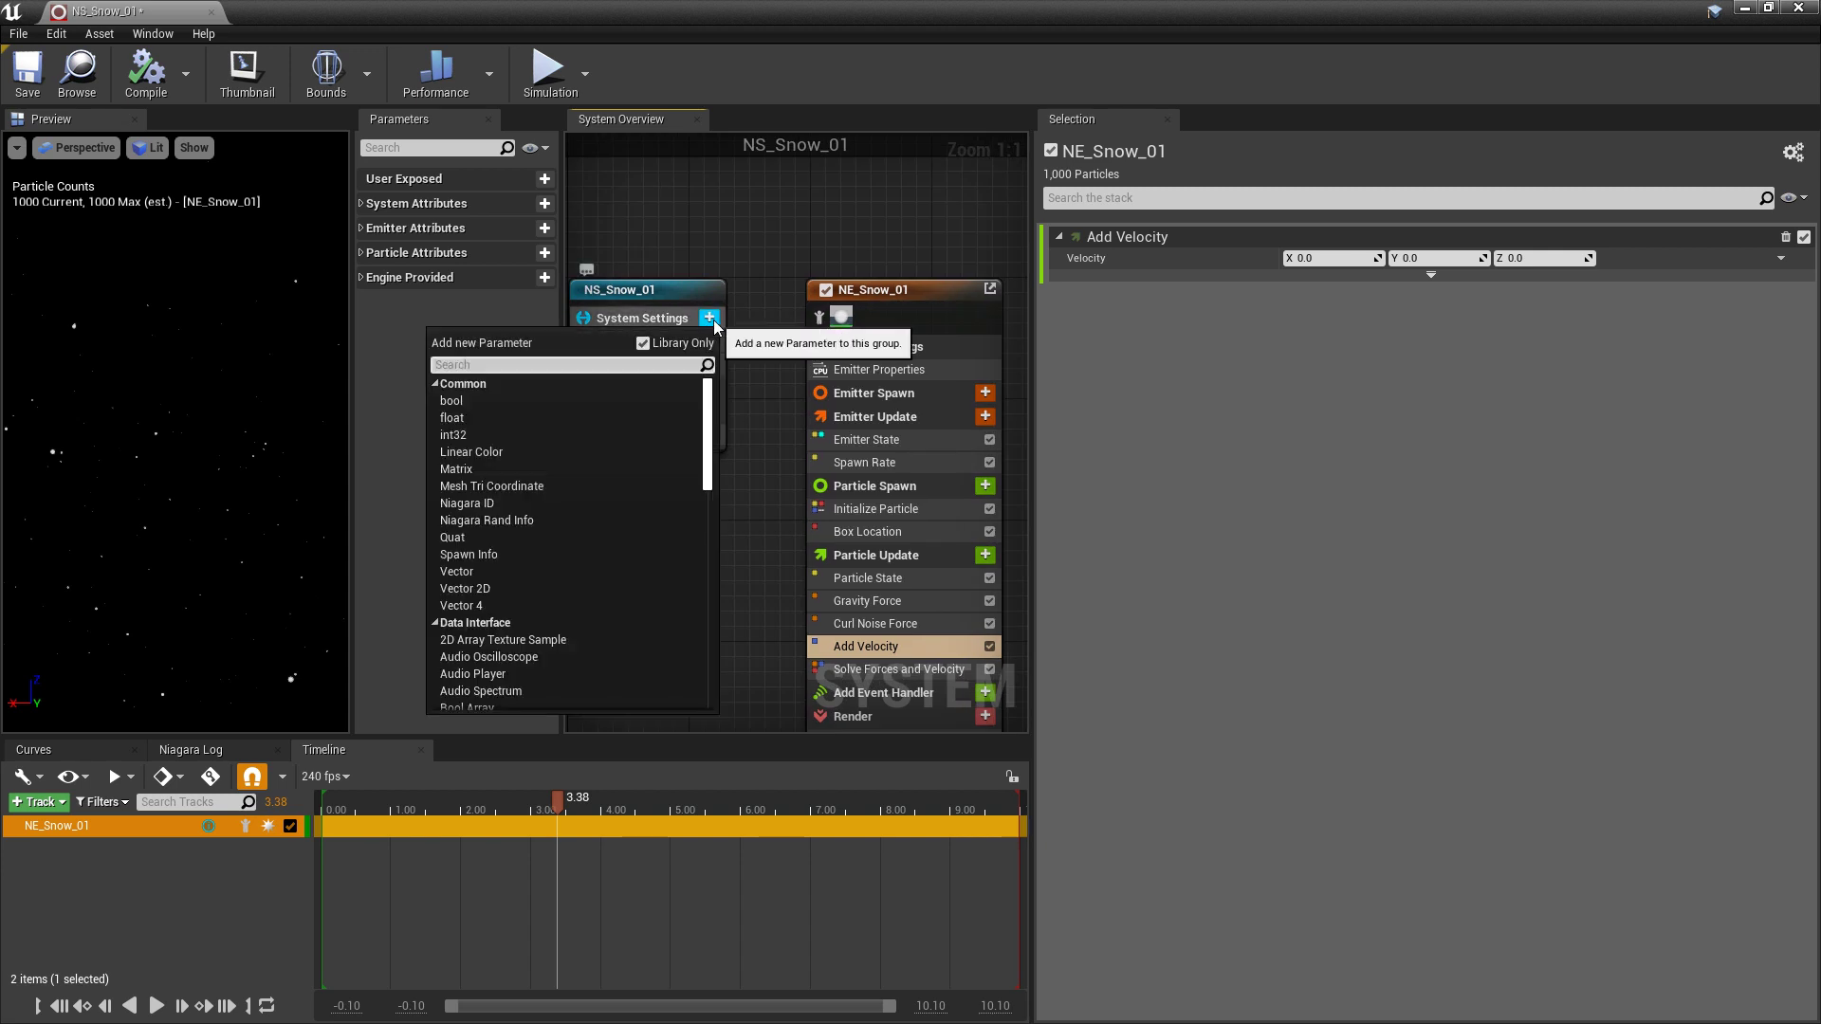
{"action": "type", "text": "float"}
{"action": "key", "text": "Return"}
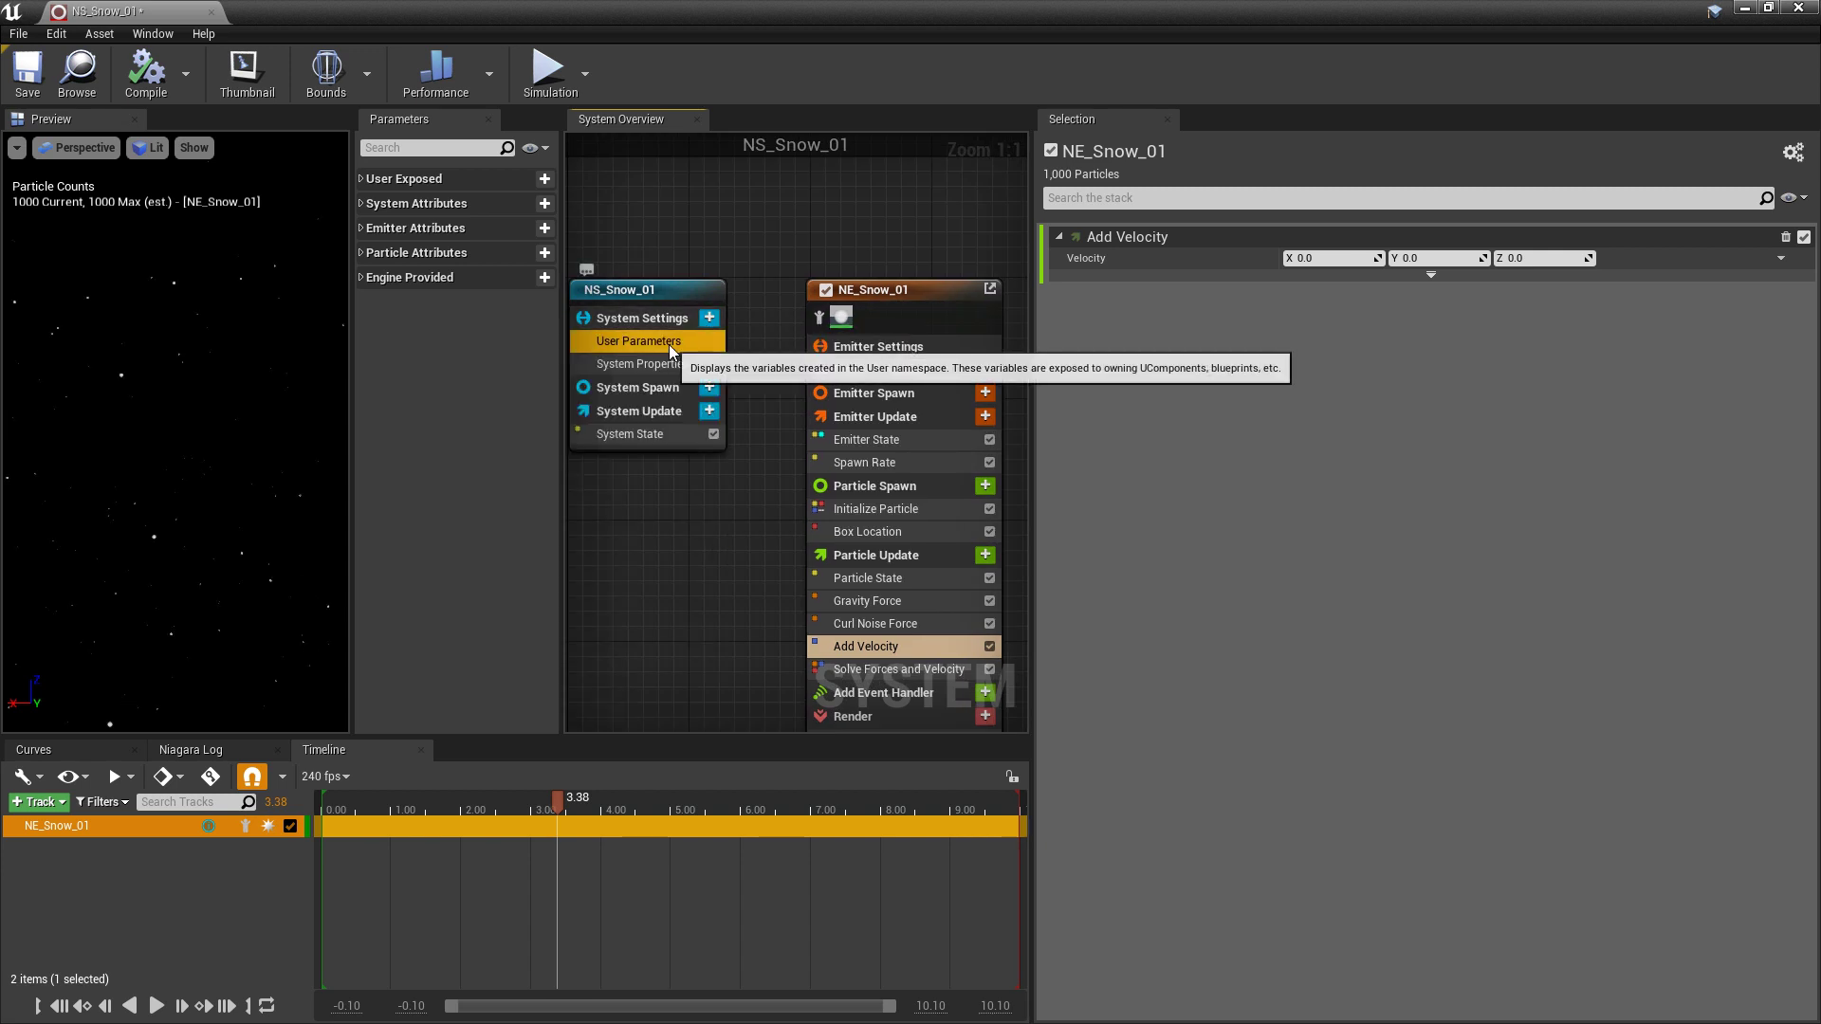
{"action": "left_click", "coordinate": [638, 340]}
{"action": "right_click", "coordinate": [1135, 237]}
{"action": "left_click", "coordinate": [1193, 299]}
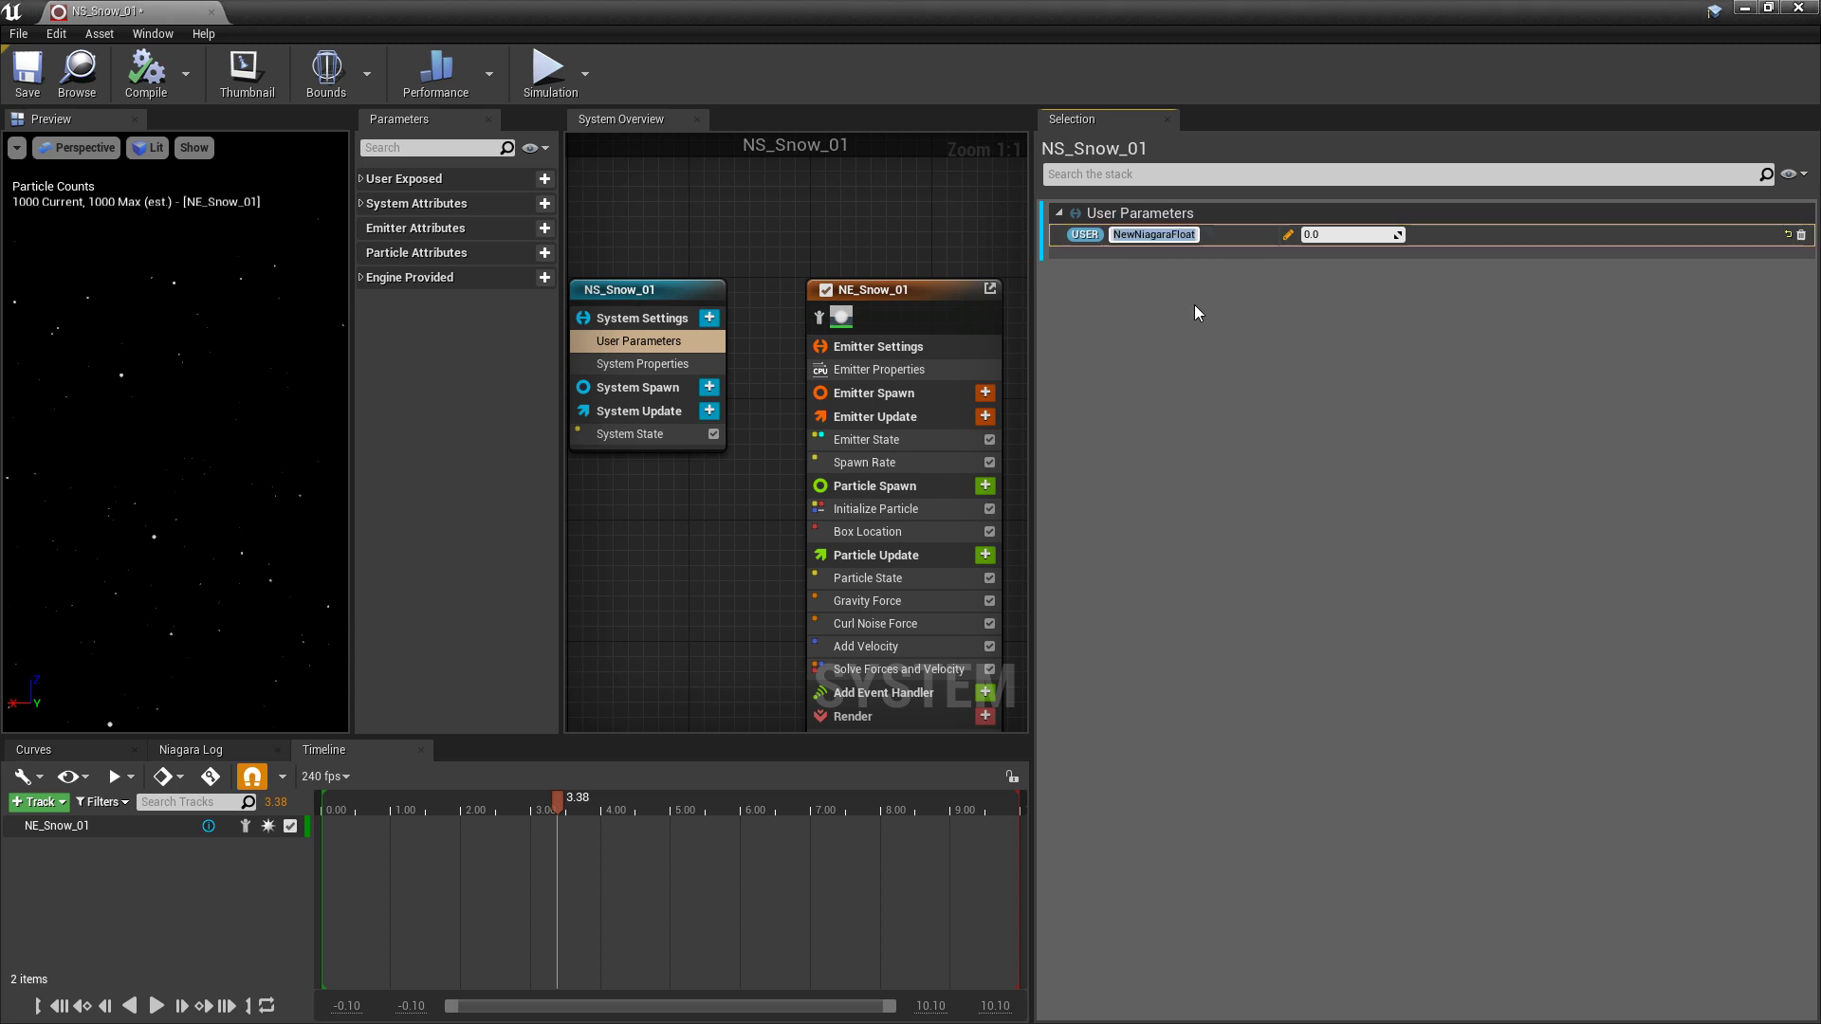
{"action": "type", "text": "SnowSpawn"}
{"action": "key", "text": "Return"}
- Add a second float user parameter named SnowTur
{"action": "left_click", "coordinate": [710, 318]}
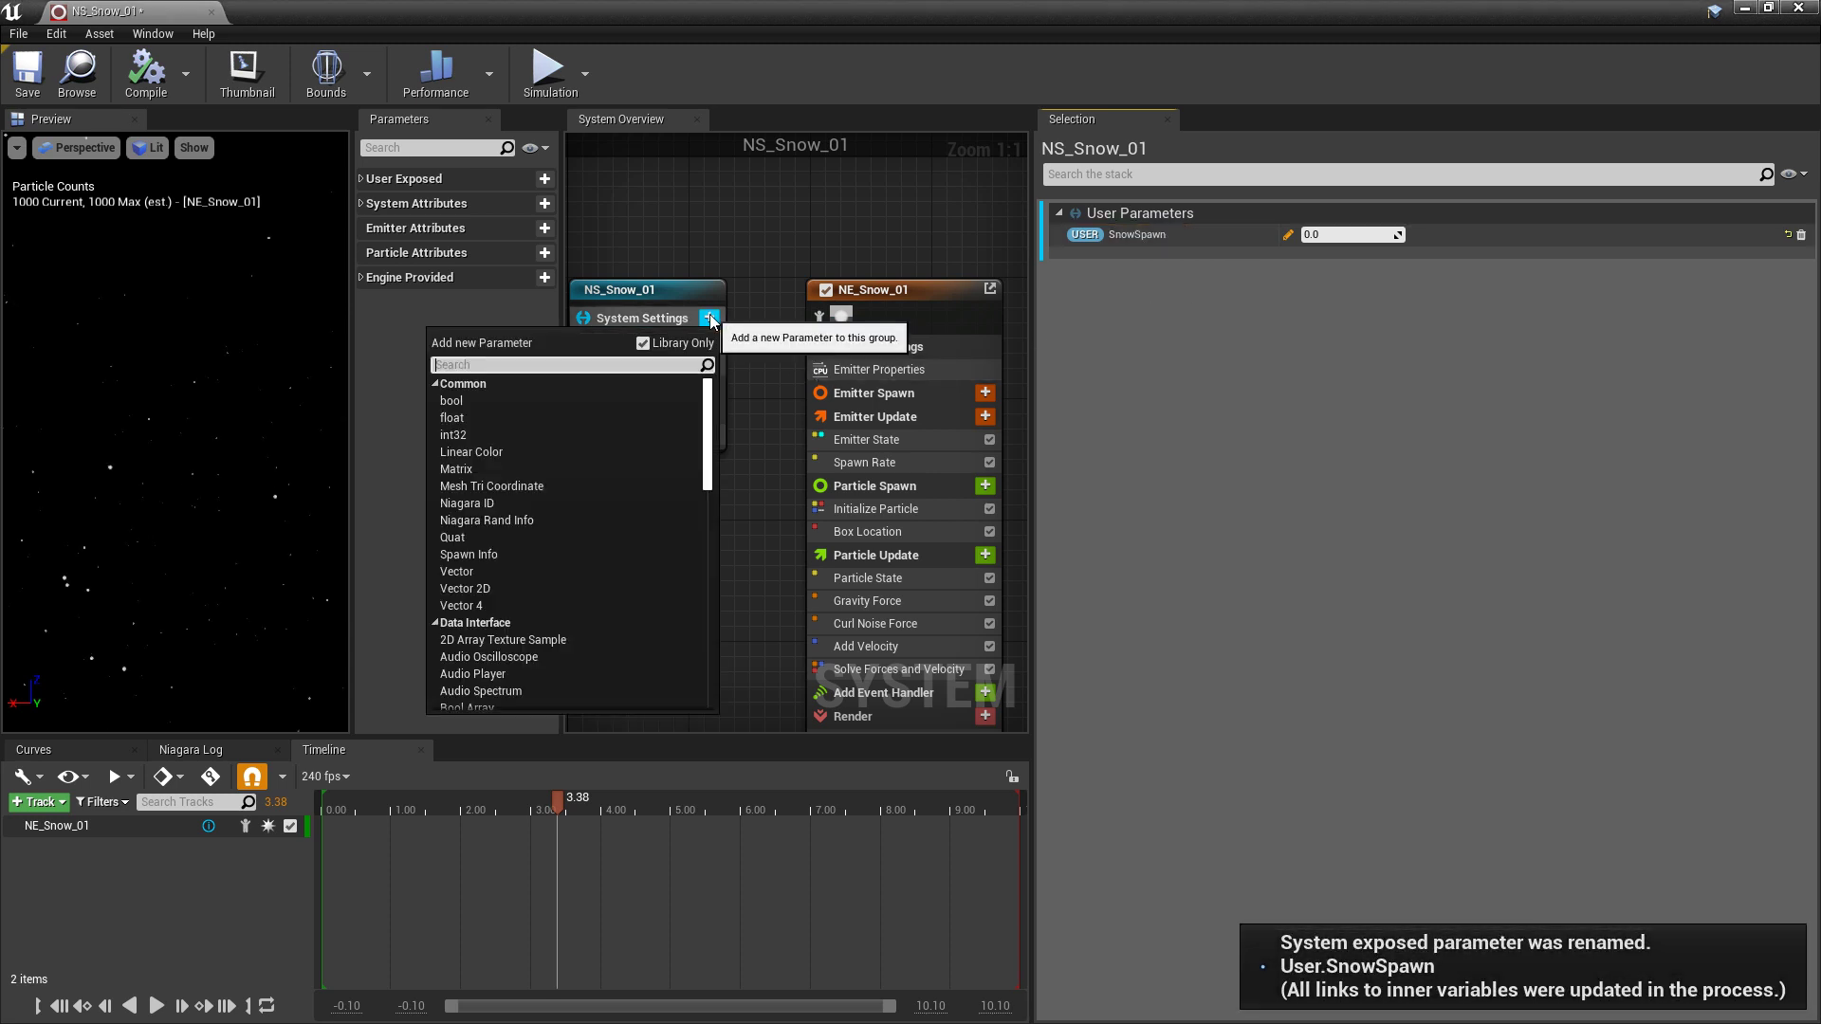
{"action": "left_click", "coordinate": [488, 418]}
{"action": "right_click", "coordinate": [1130, 235]}
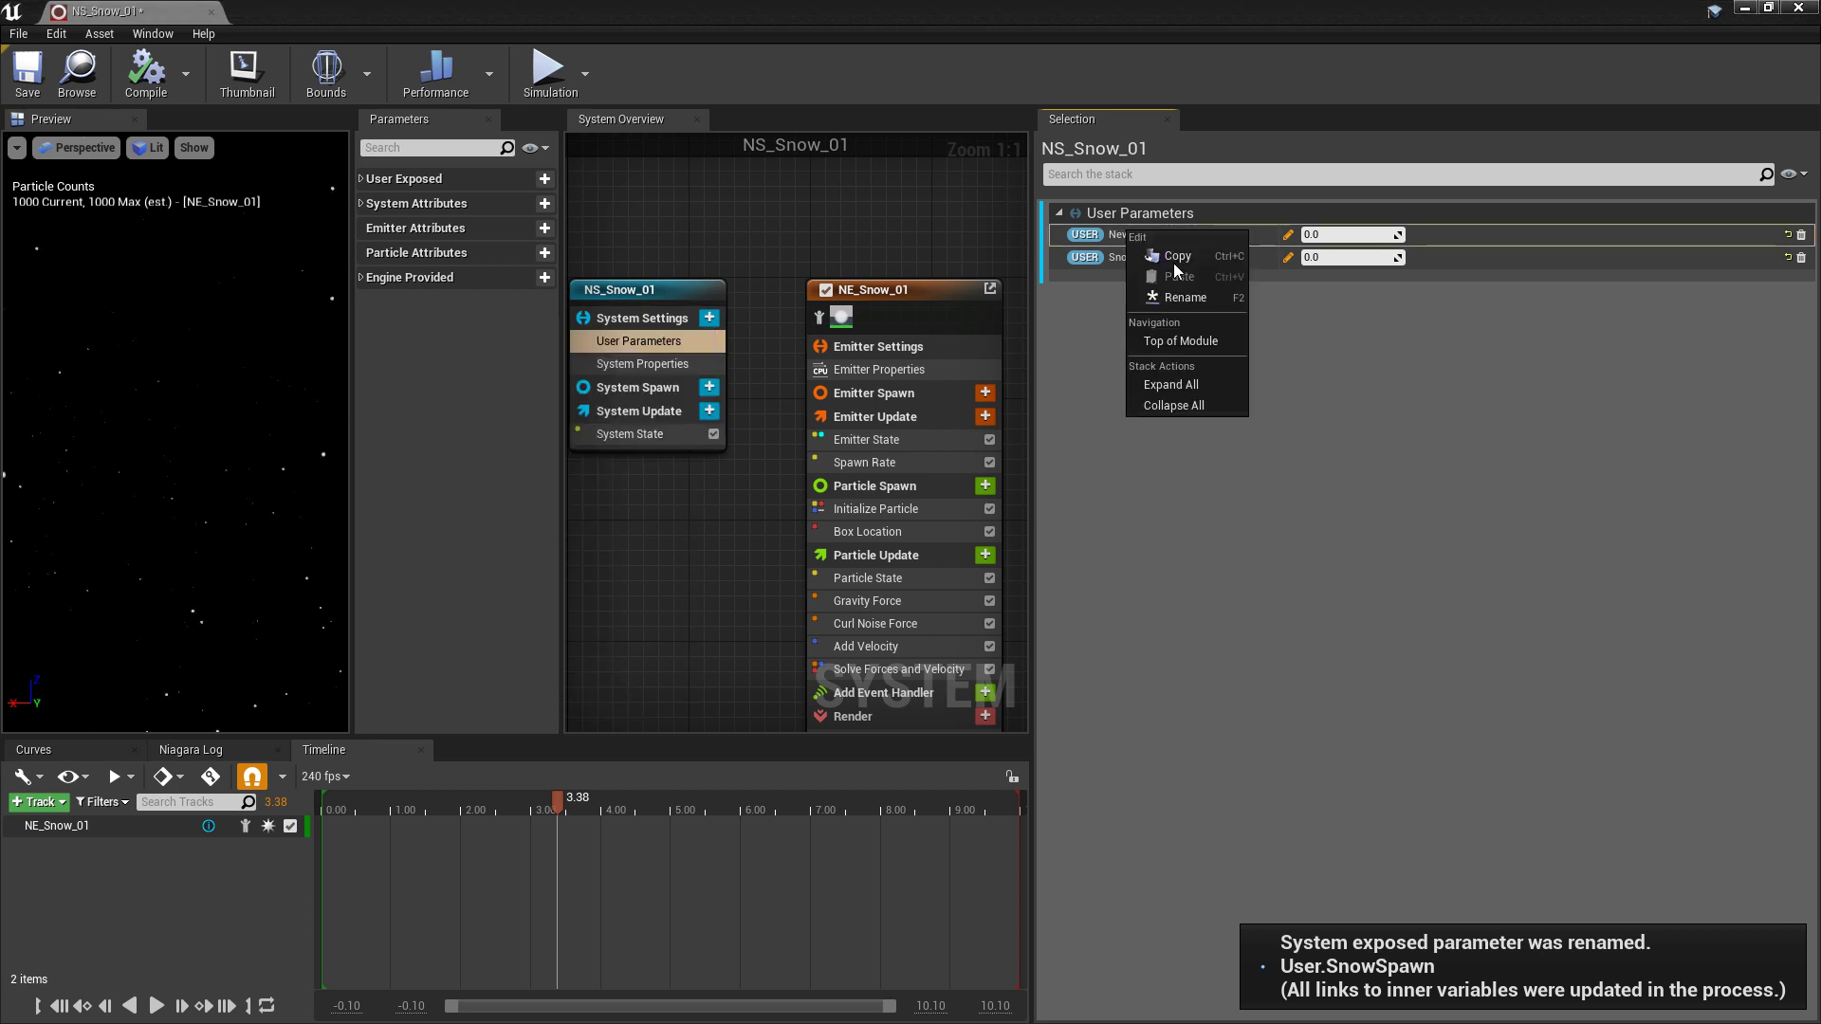
{"action": "left_click", "coordinate": [1185, 297]}
{"action": "type", "text": "Snow"}
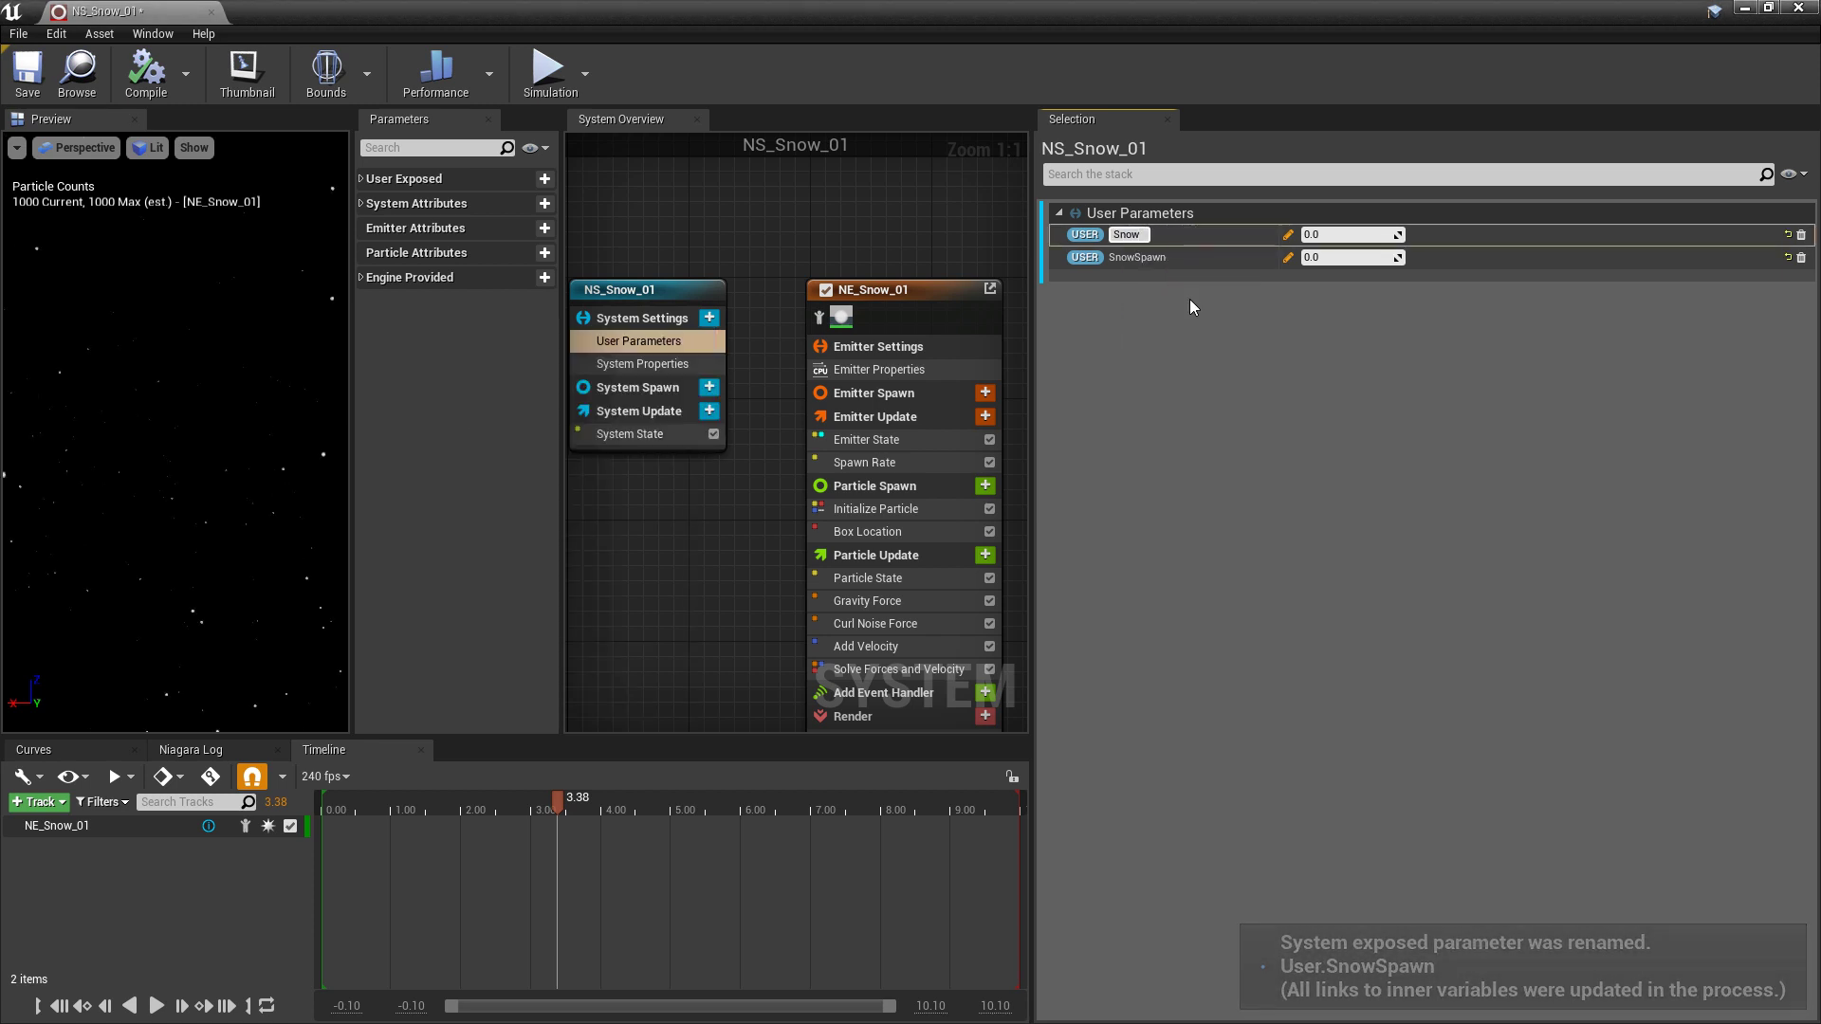
{"action": "type", "text": "Tur"}
{"action": "key", "text": "Return"}
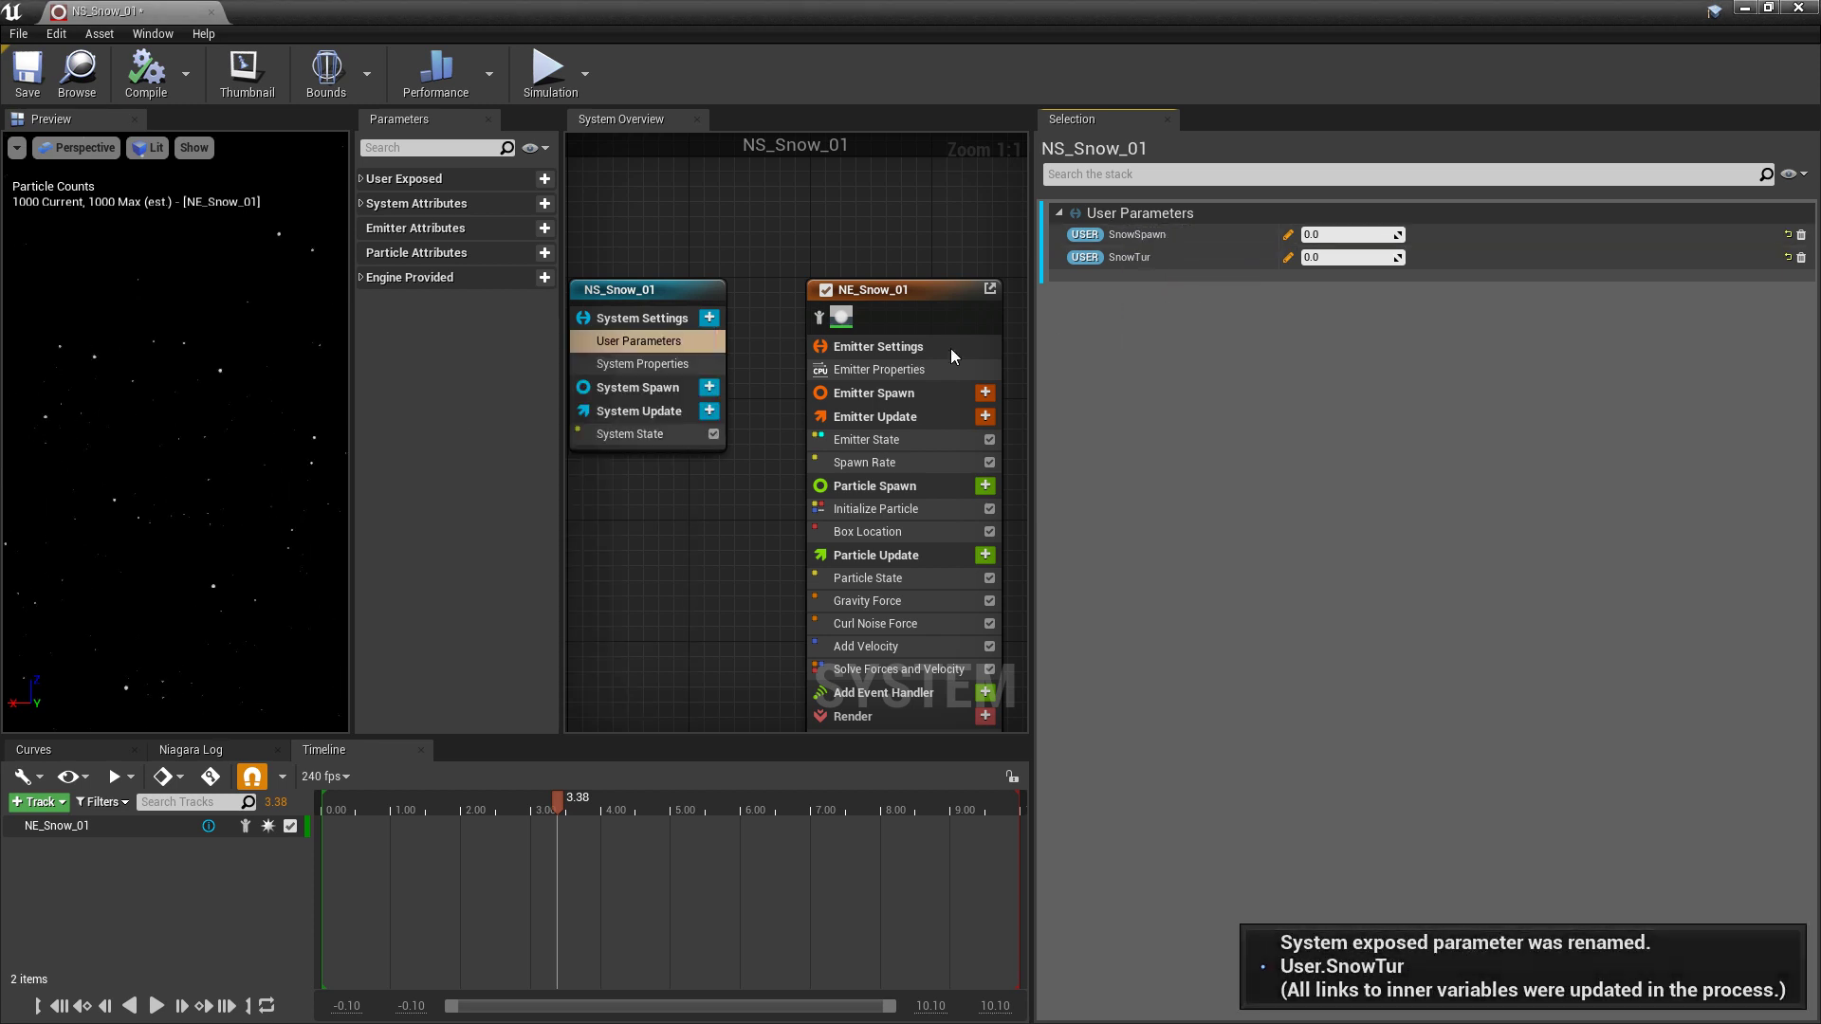
- Add a vector user parameter named SnowDir
{"action": "left_click", "coordinate": [708, 319]}
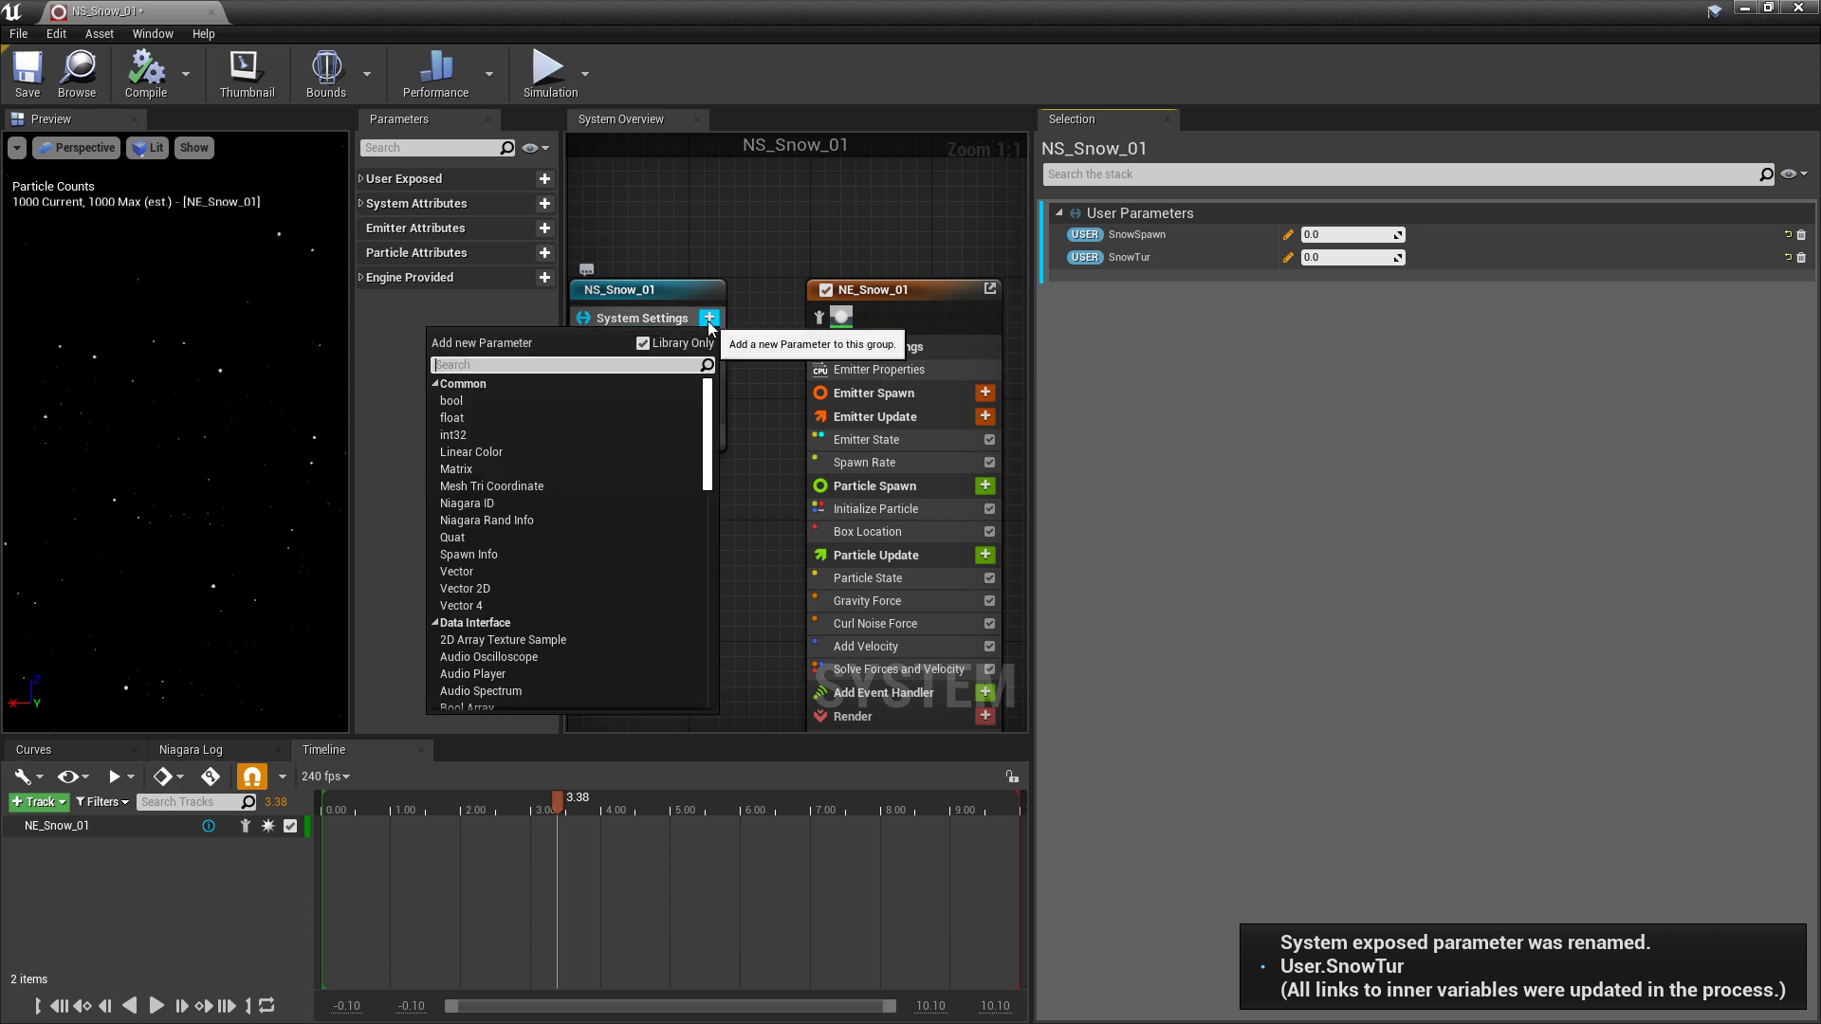
{"action": "type", "text": "Vect"}
{"action": "key", "text": "Return"}
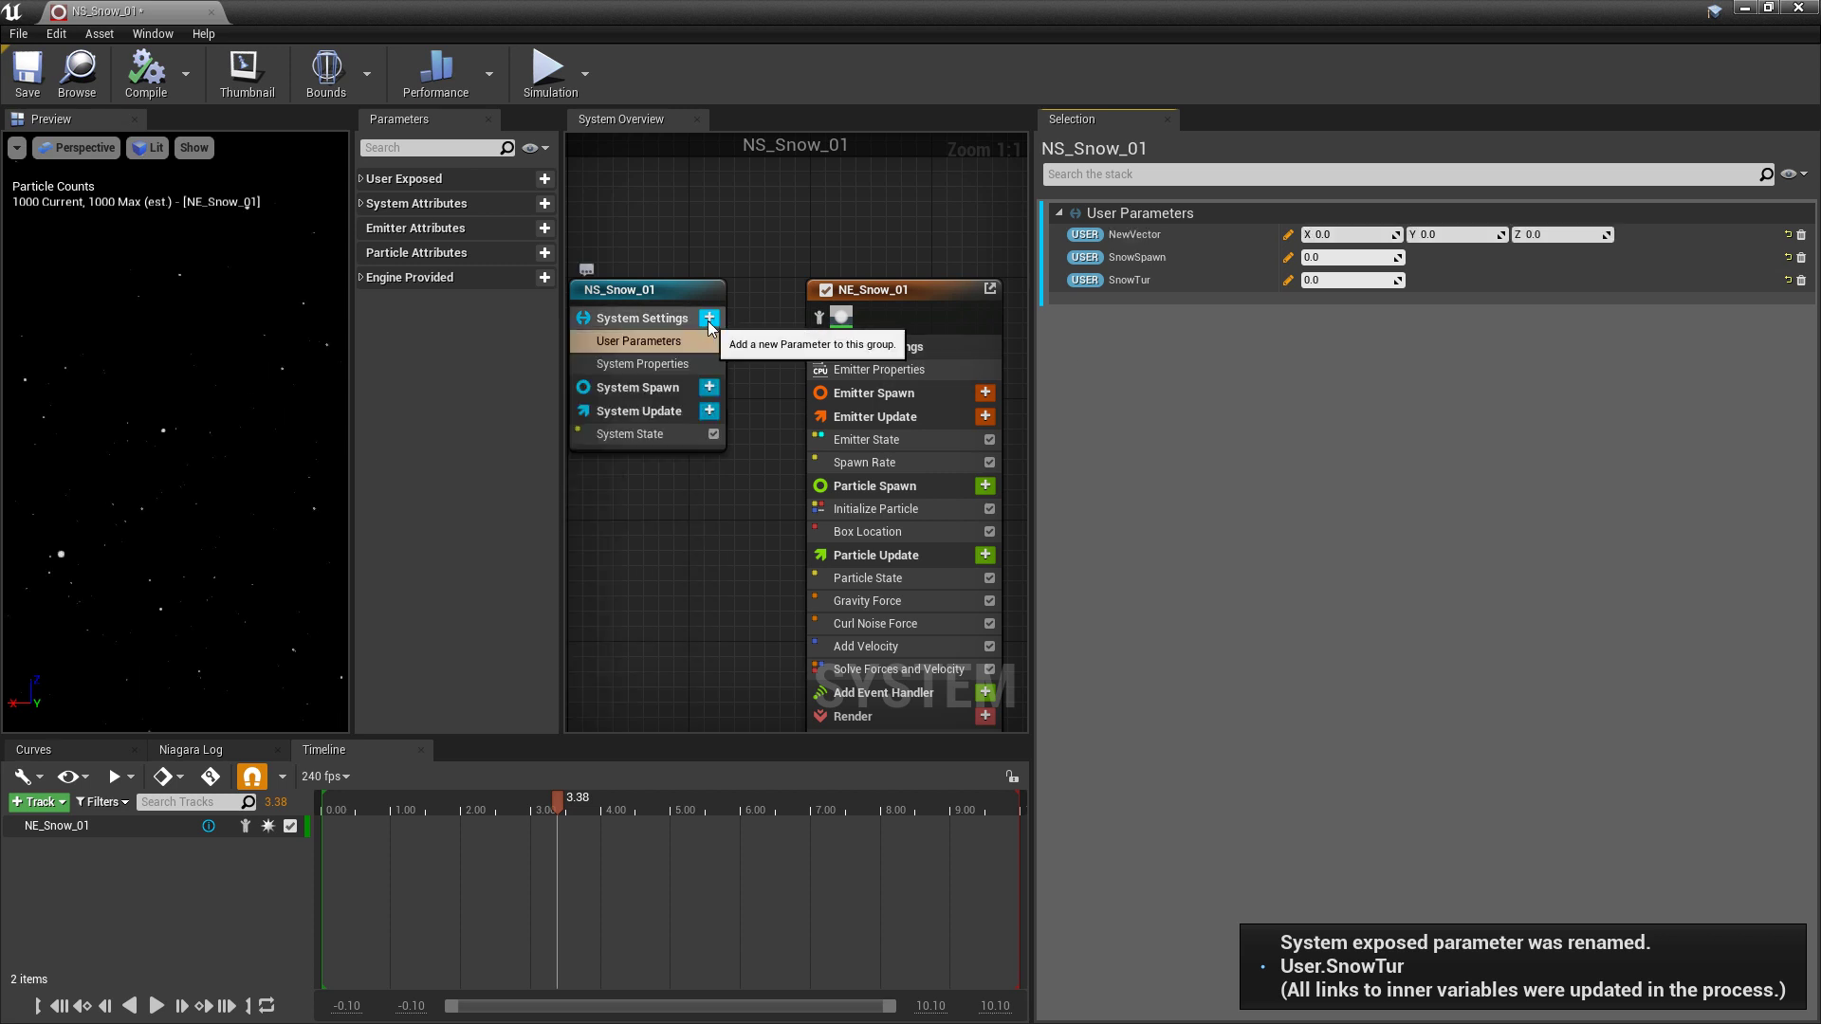
{"action": "right_click", "coordinate": [1138, 238]}
{"action": "left_click", "coordinate": [1194, 304]}
{"action": "type", "text": "SnowDir"}
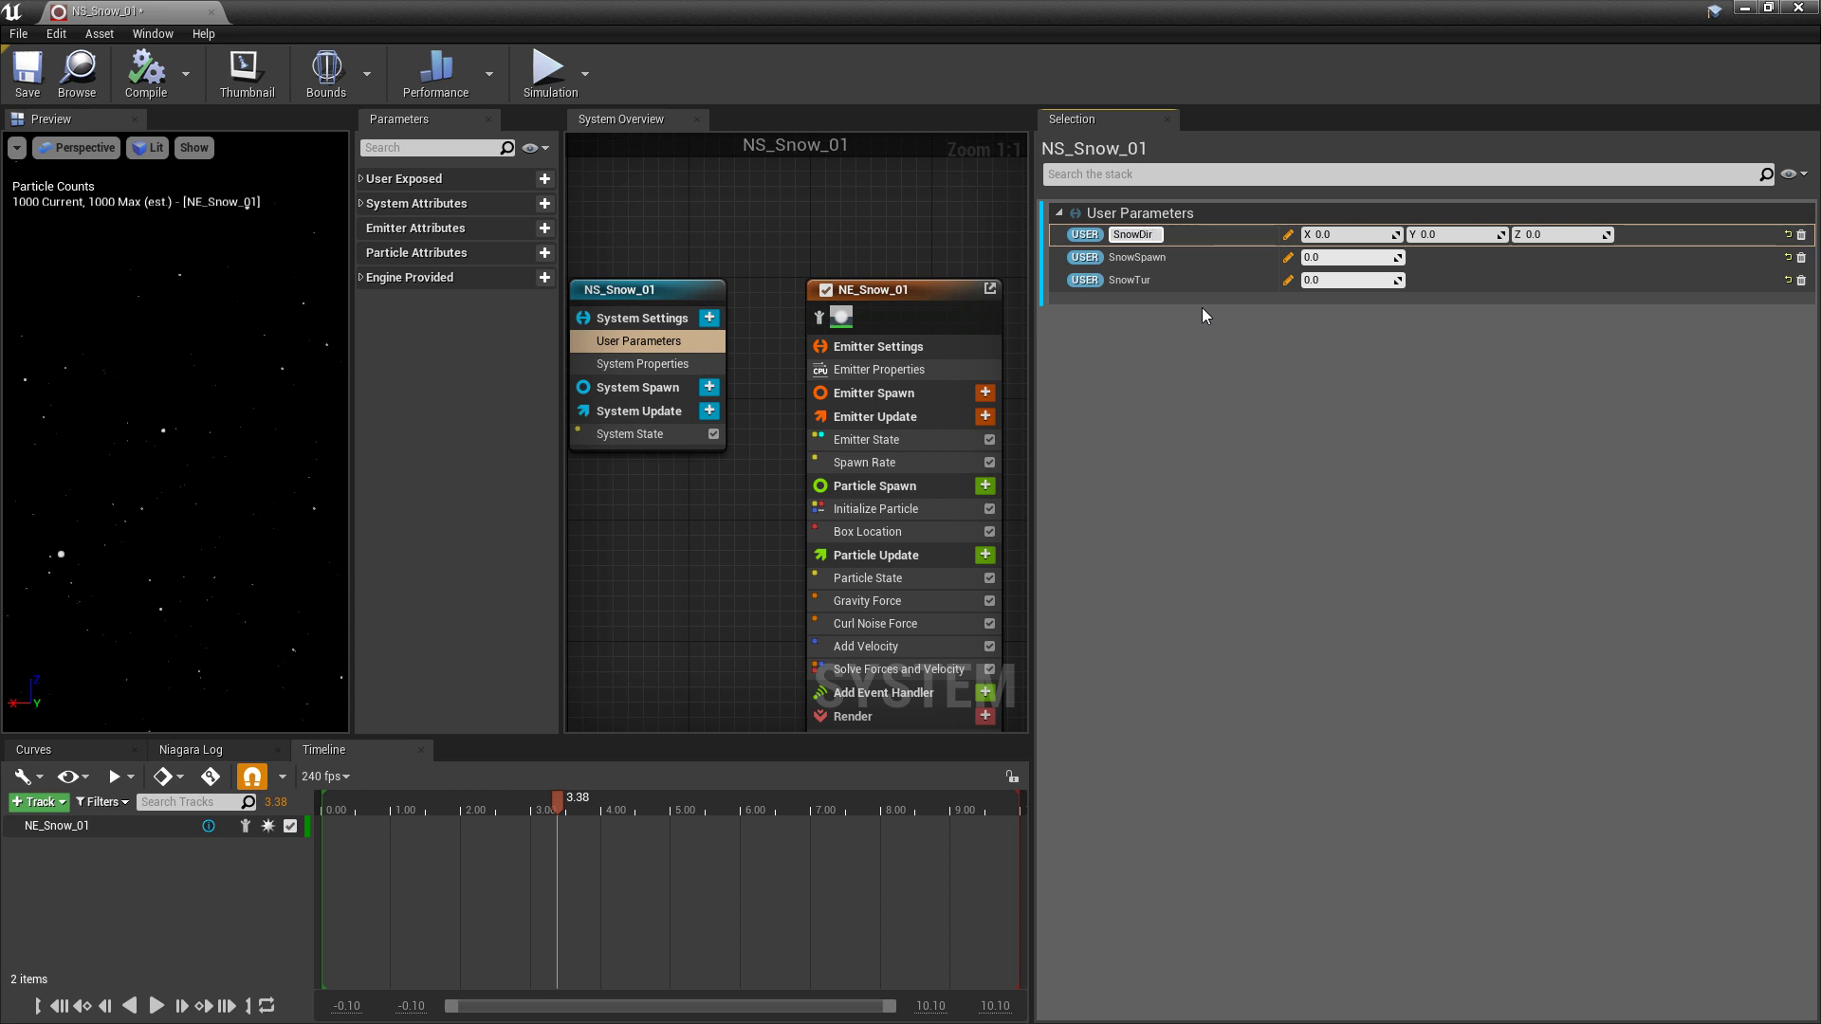
{"action": "key", "text": "Return"}
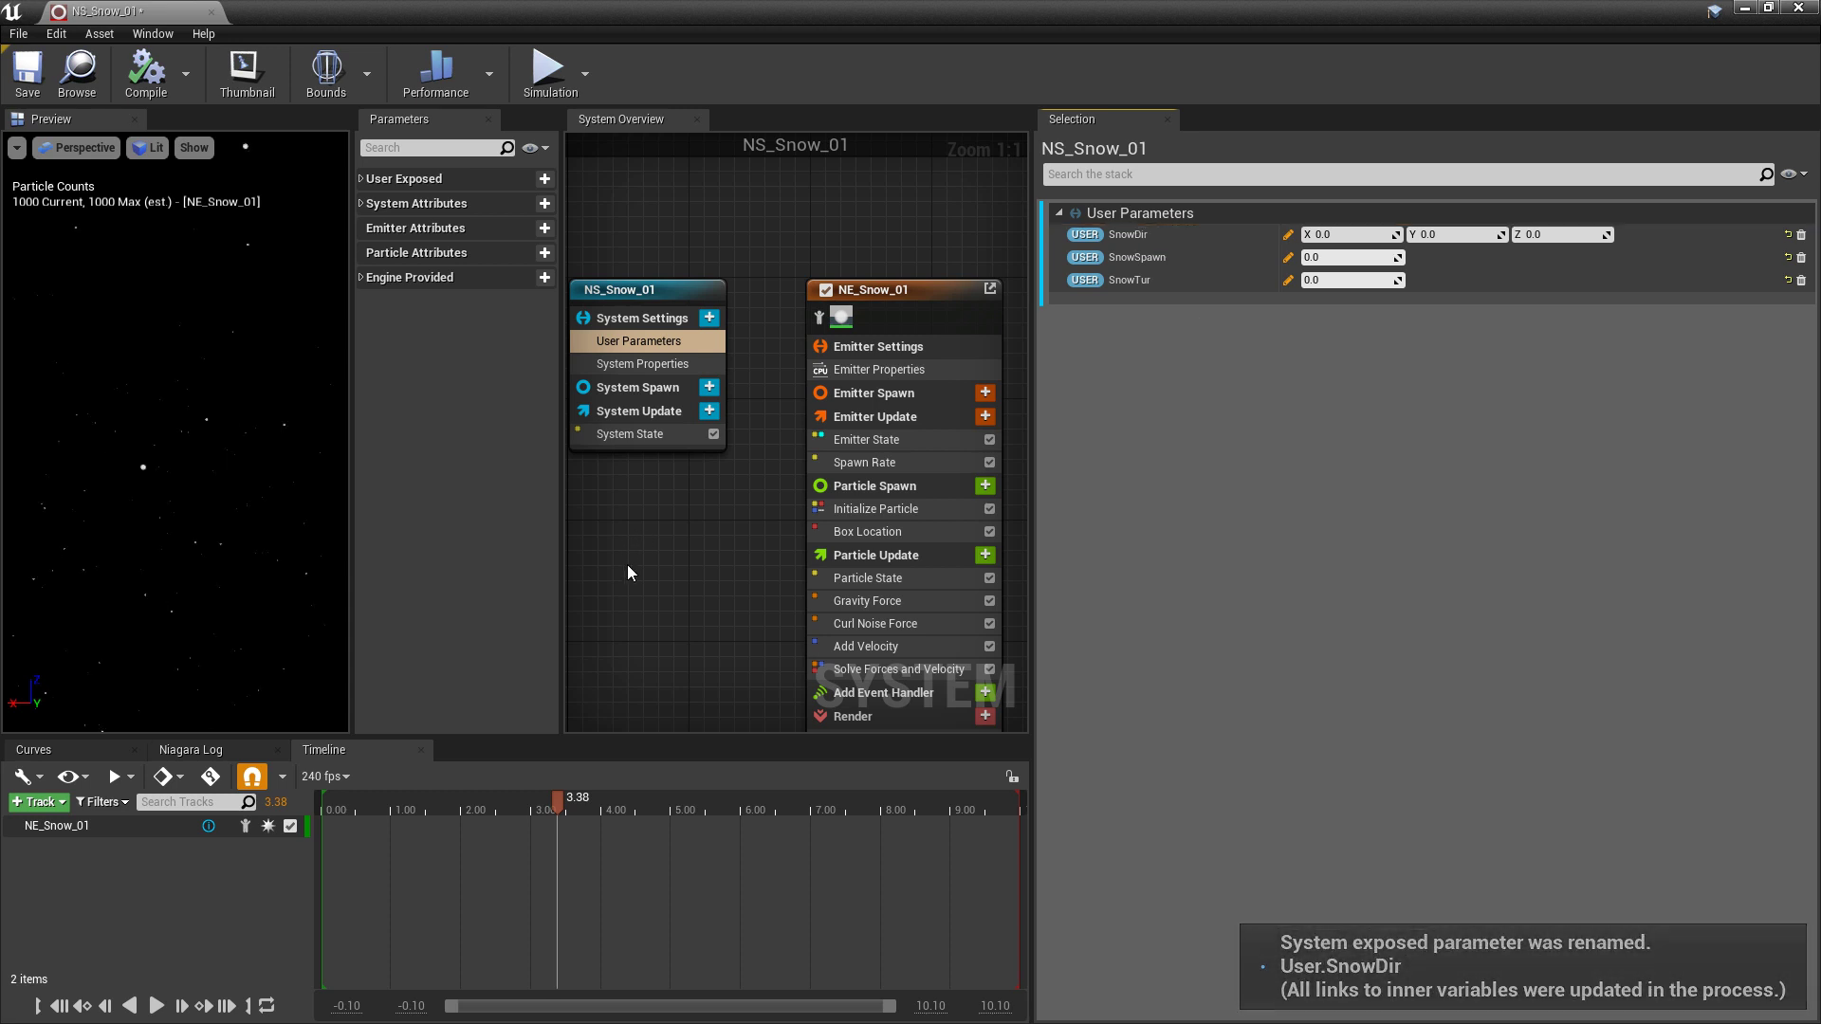
- Link the Spawn Rate module's SpawnRate to the SnowSpawn user parameter
{"action": "left_click", "coordinate": [864, 463]}
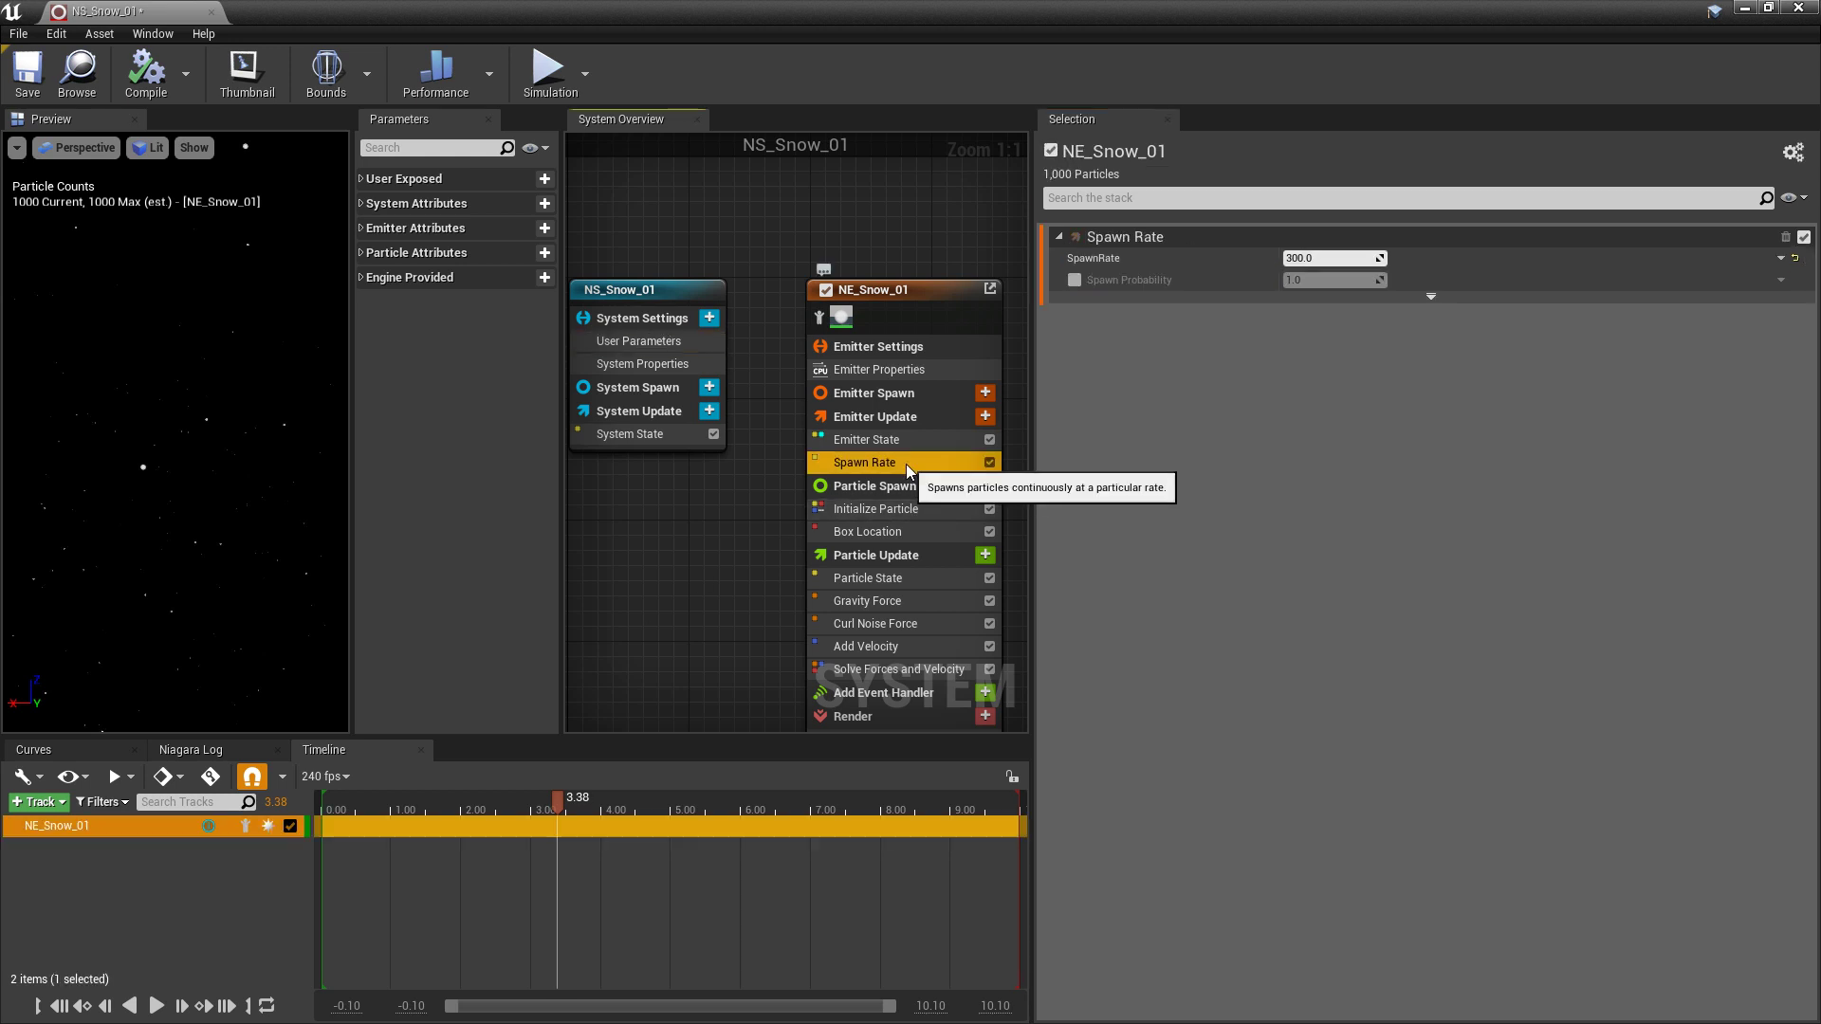
{"action": "left_click", "coordinate": [1781, 258]}
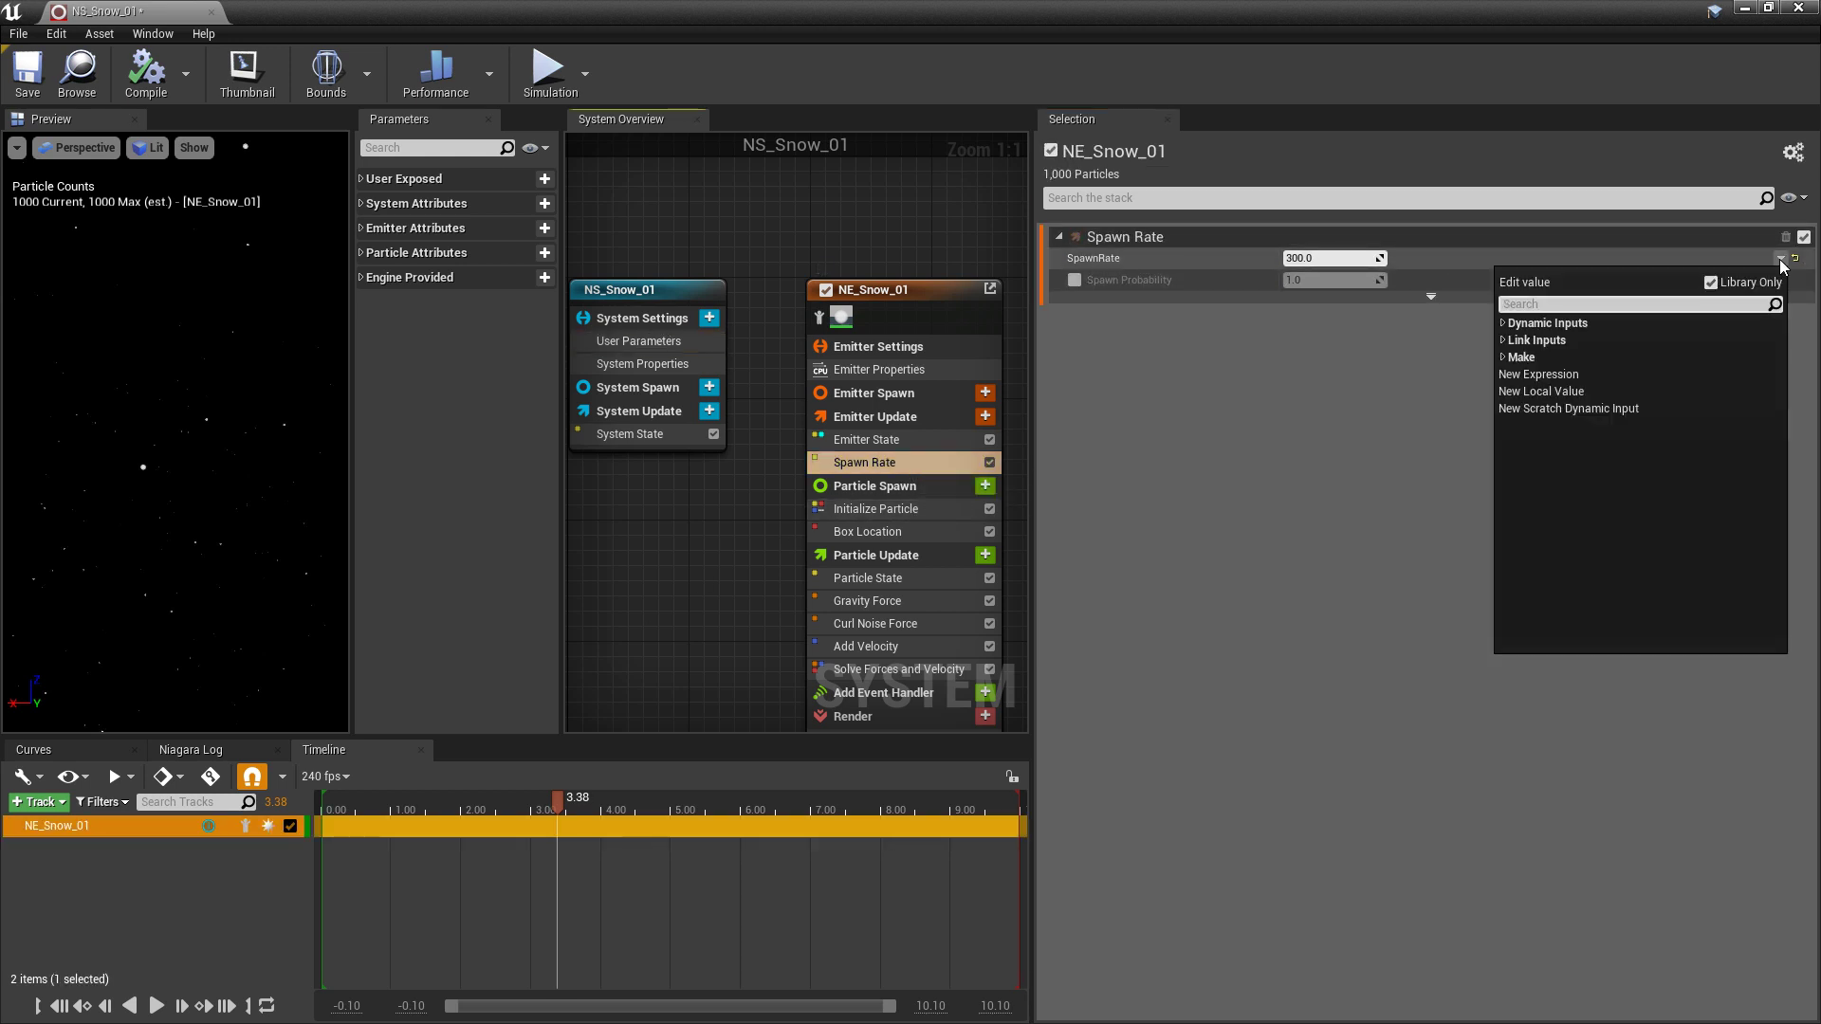
{"action": "type", "text": "snow"}
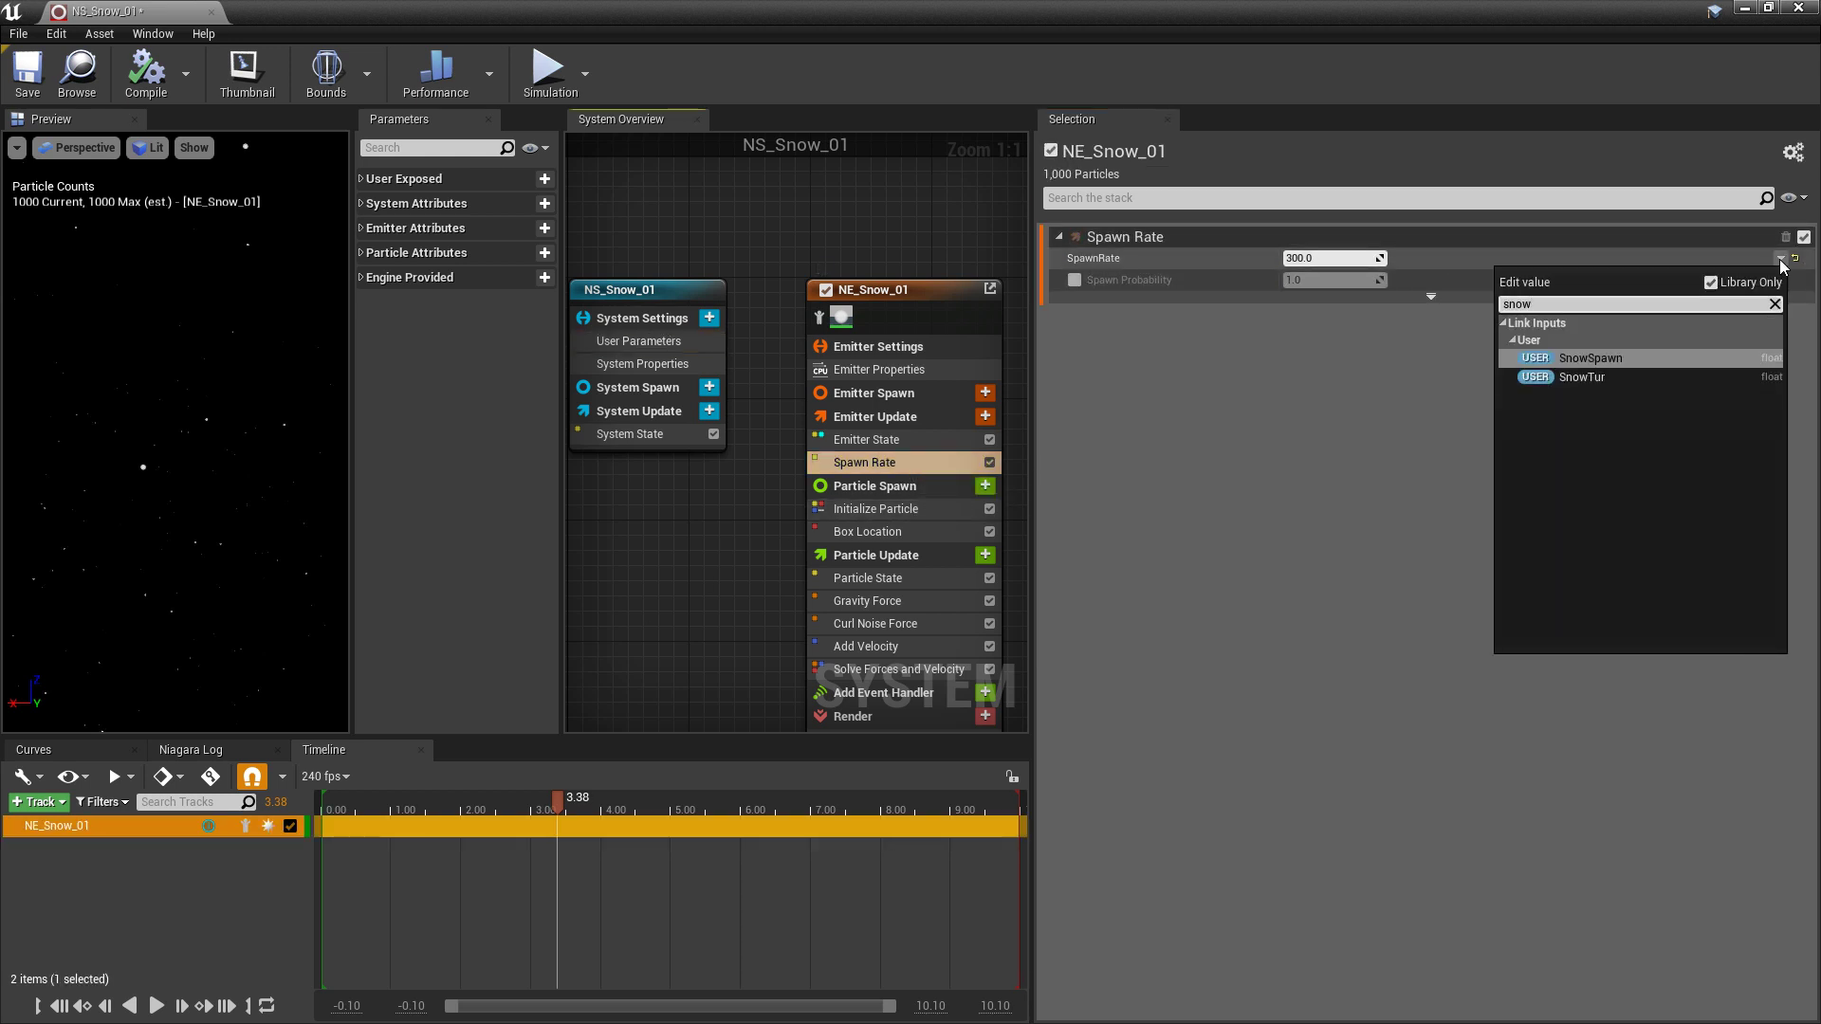
{"action": "left_click", "coordinate": [1591, 358]}
- Link Curl Noise Force's Noise Strength to the SnowTur user parameter
{"action": "left_click", "coordinate": [875, 624]}
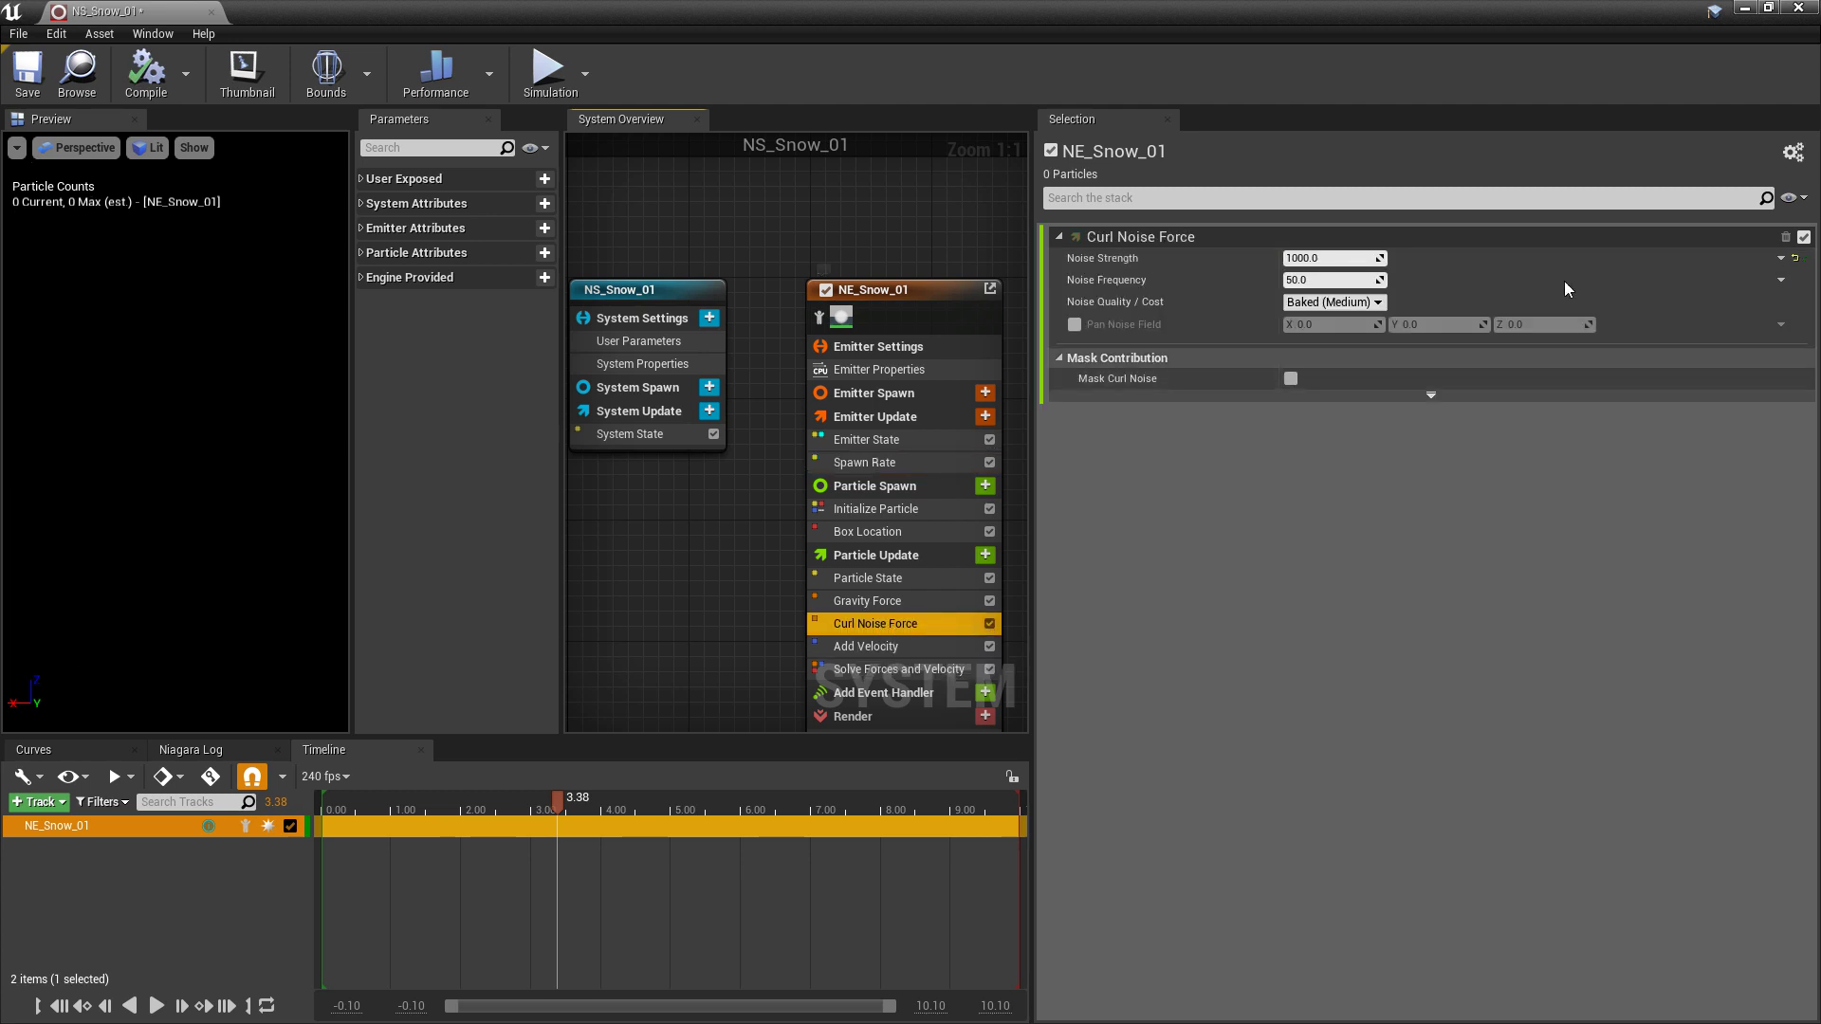
{"action": "right_click", "coordinate": [1080, 259]}
{"action": "left_click", "coordinate": [1732, 266]}
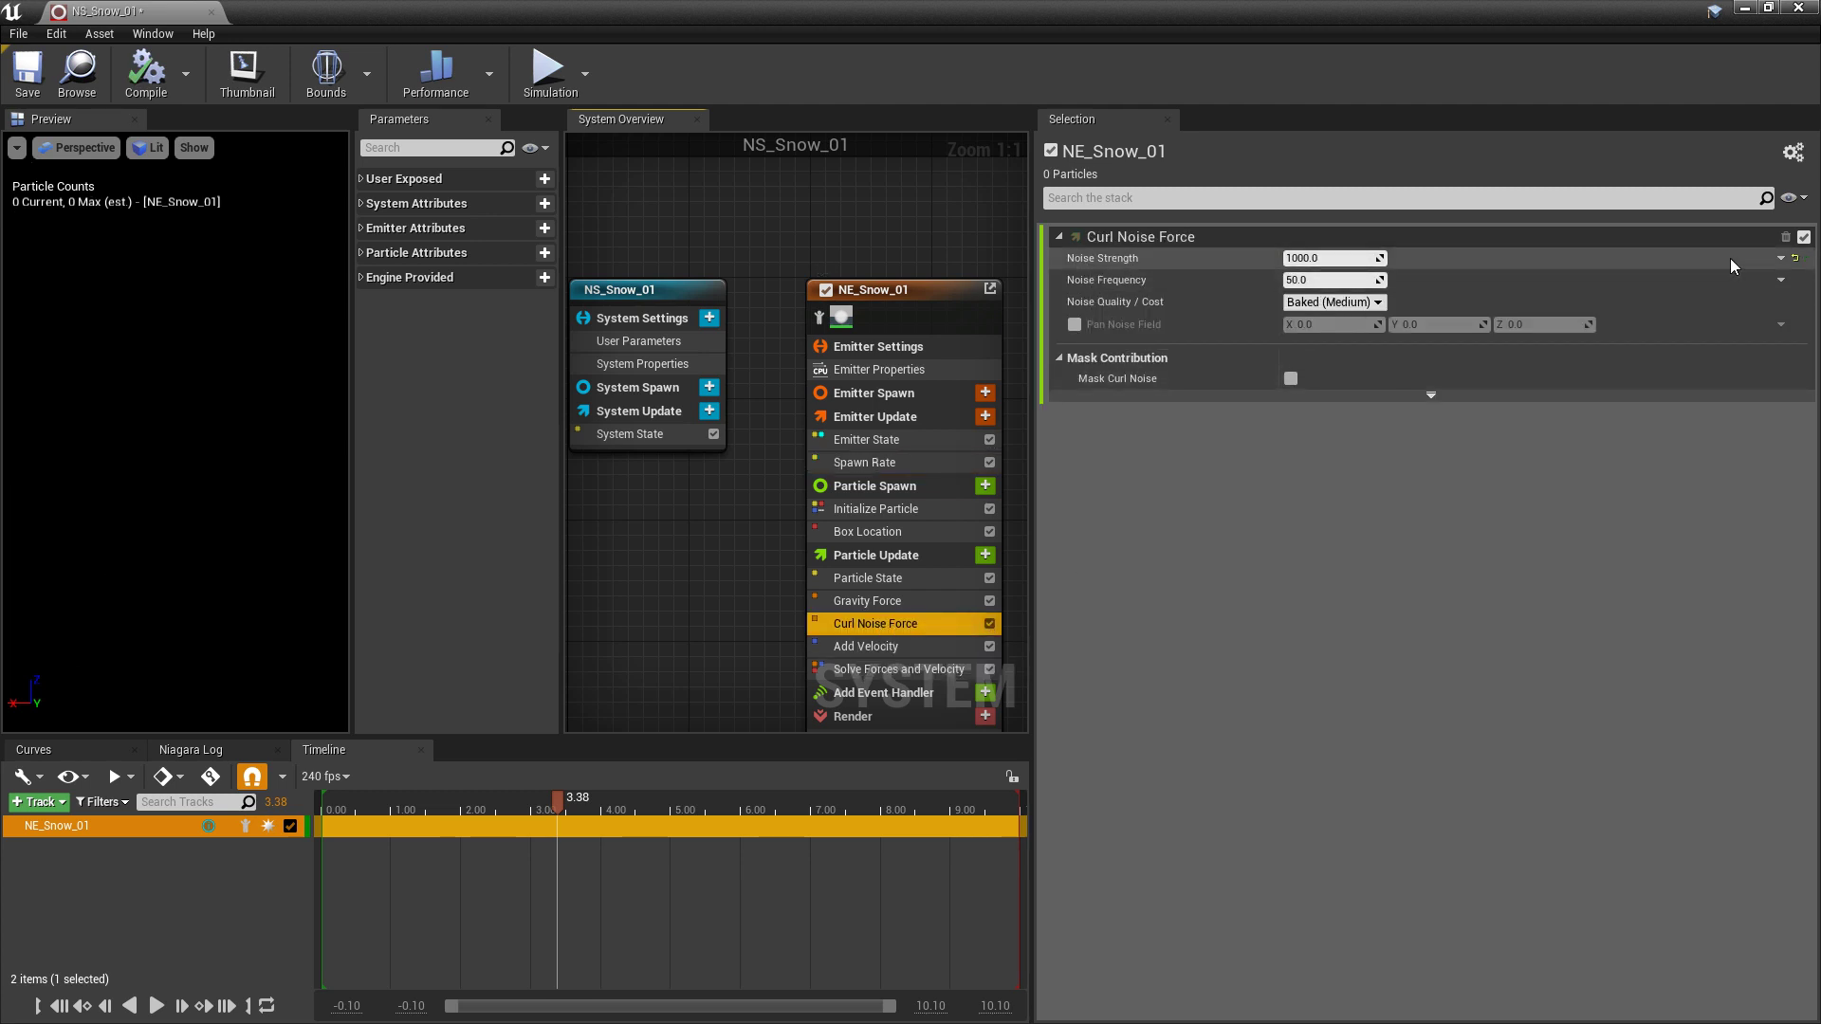
{"action": "left_click", "coordinate": [1781, 258]}
{"action": "type", "text": "snow"}
{"action": "key", "text": "Return"}
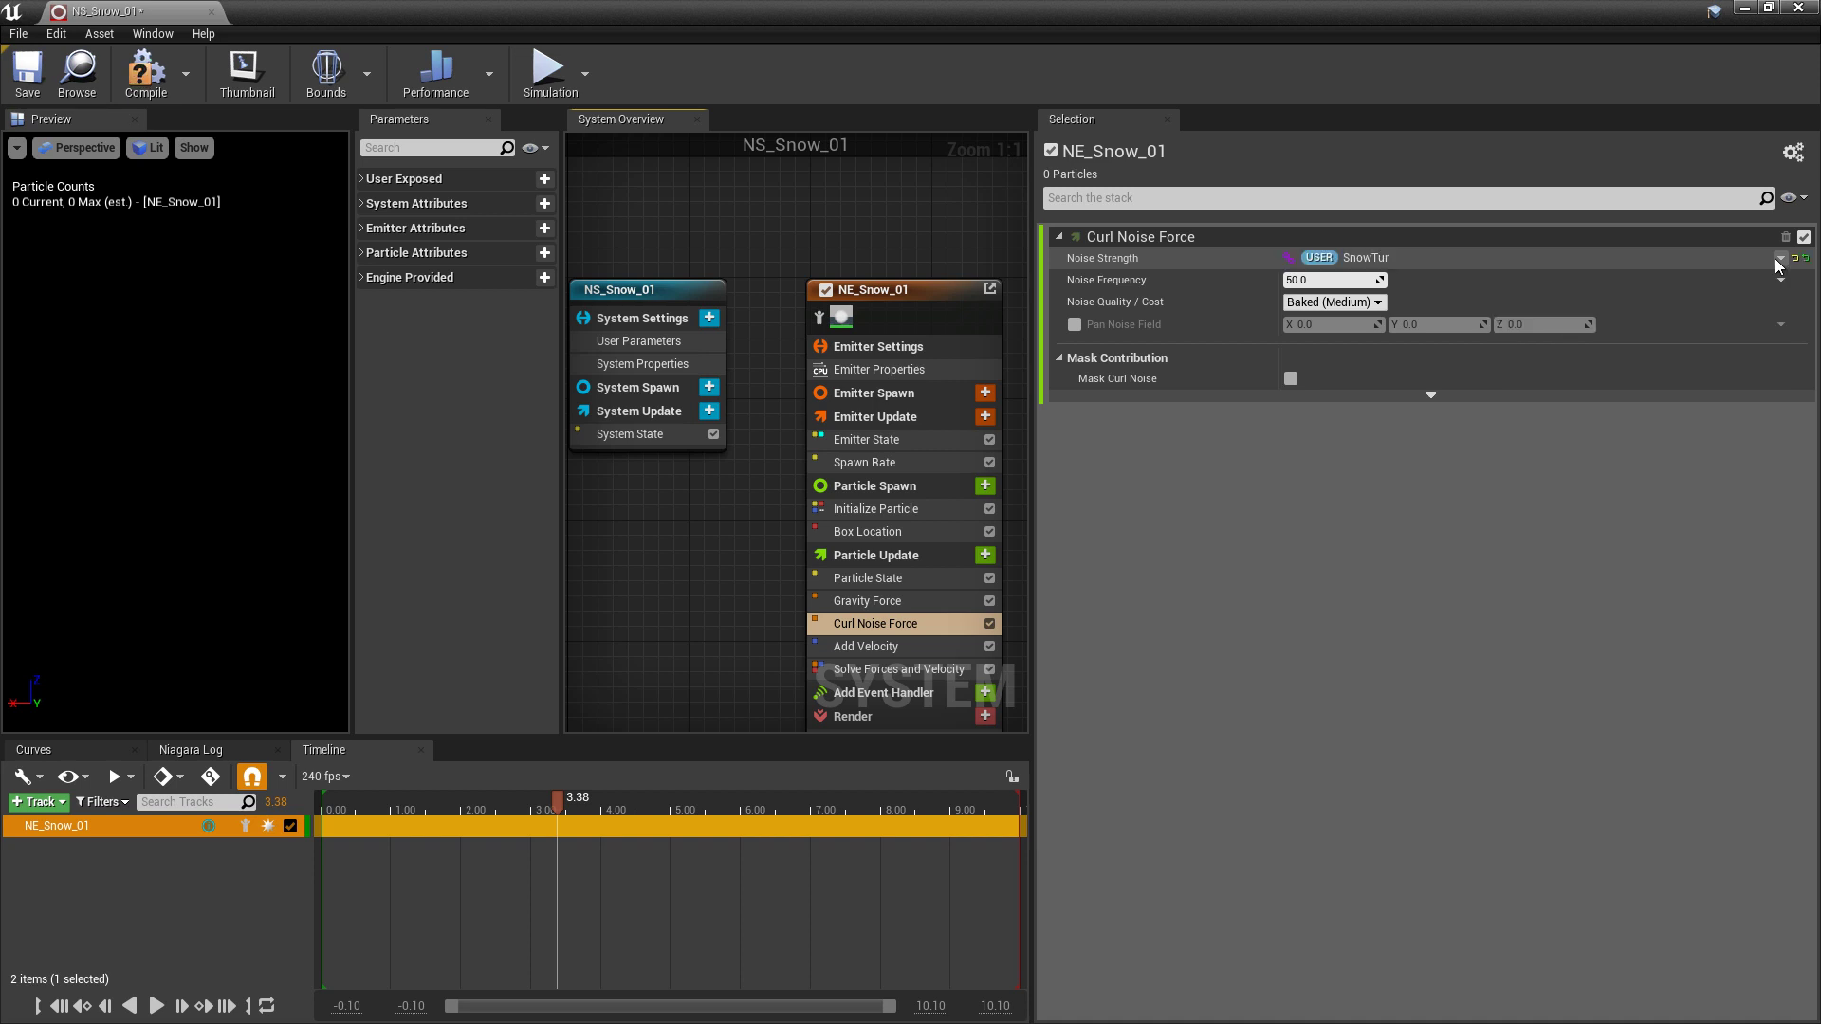
- Link Add Velocity's Velocity to SnowDir and save NS_Snow_01
{"action": "left_click", "coordinate": [892, 649]}
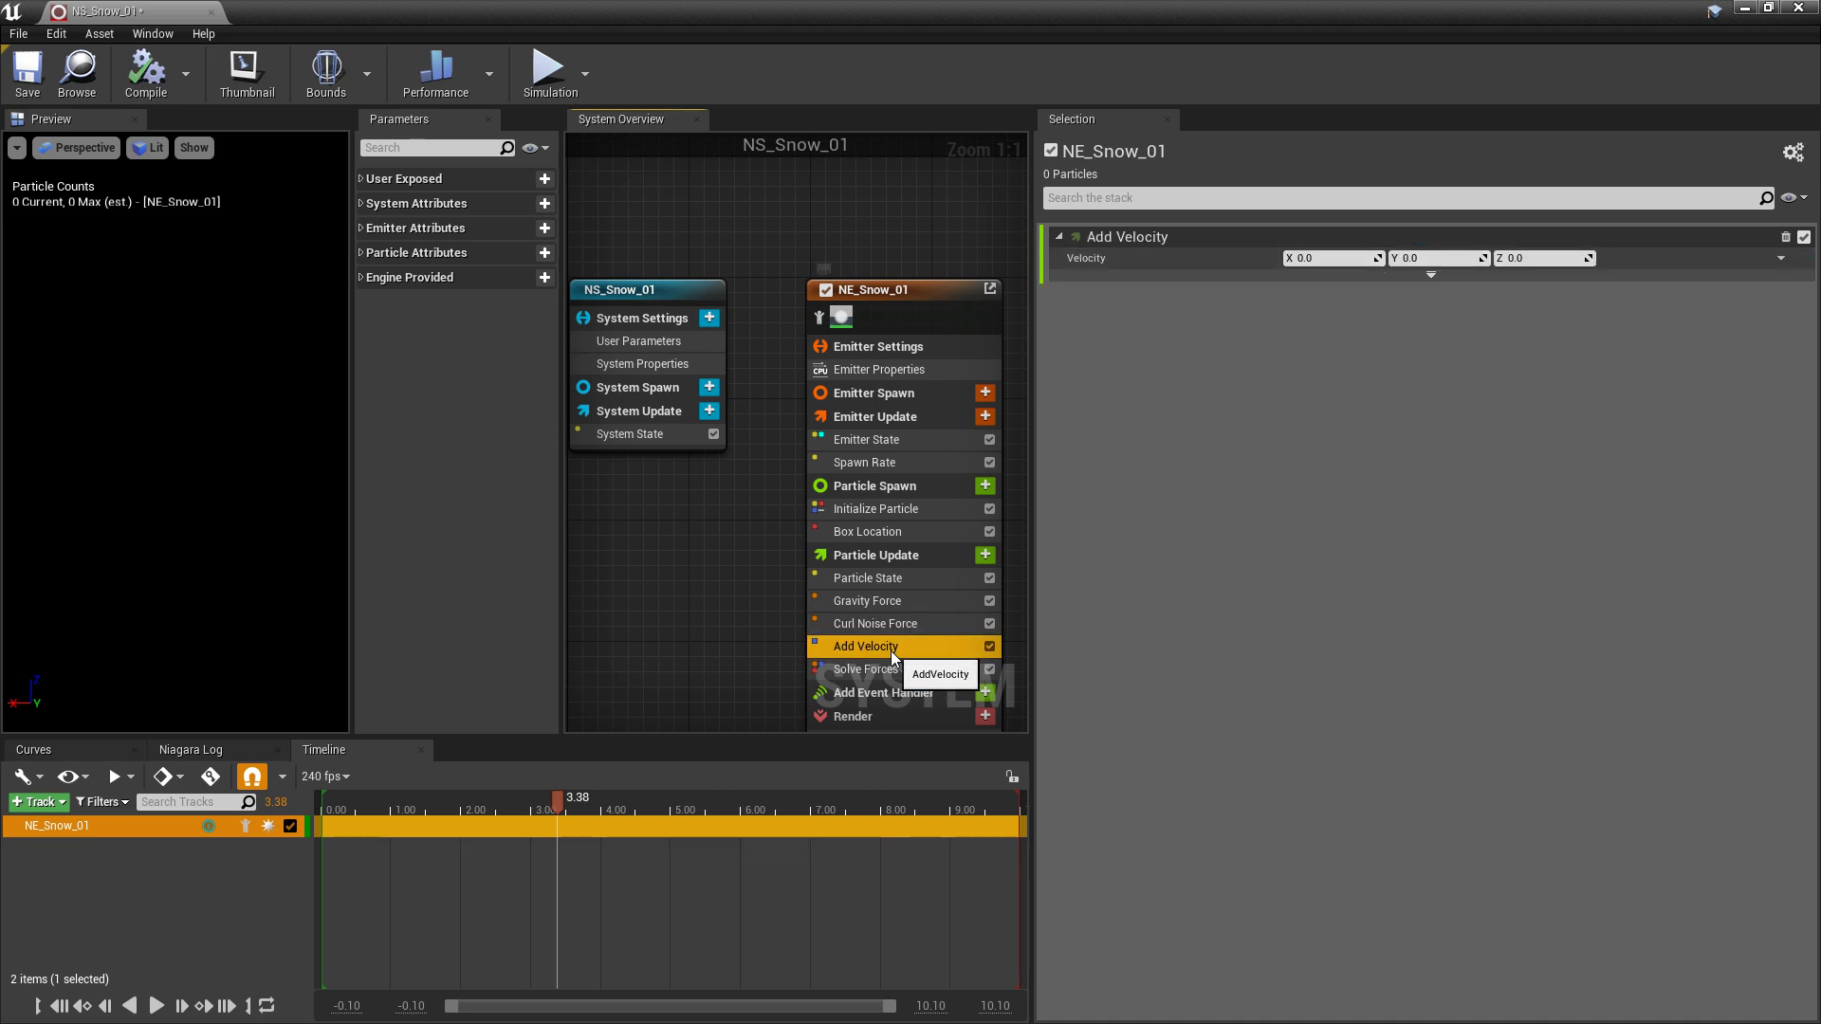
{"action": "left_click", "coordinate": [1782, 259]}
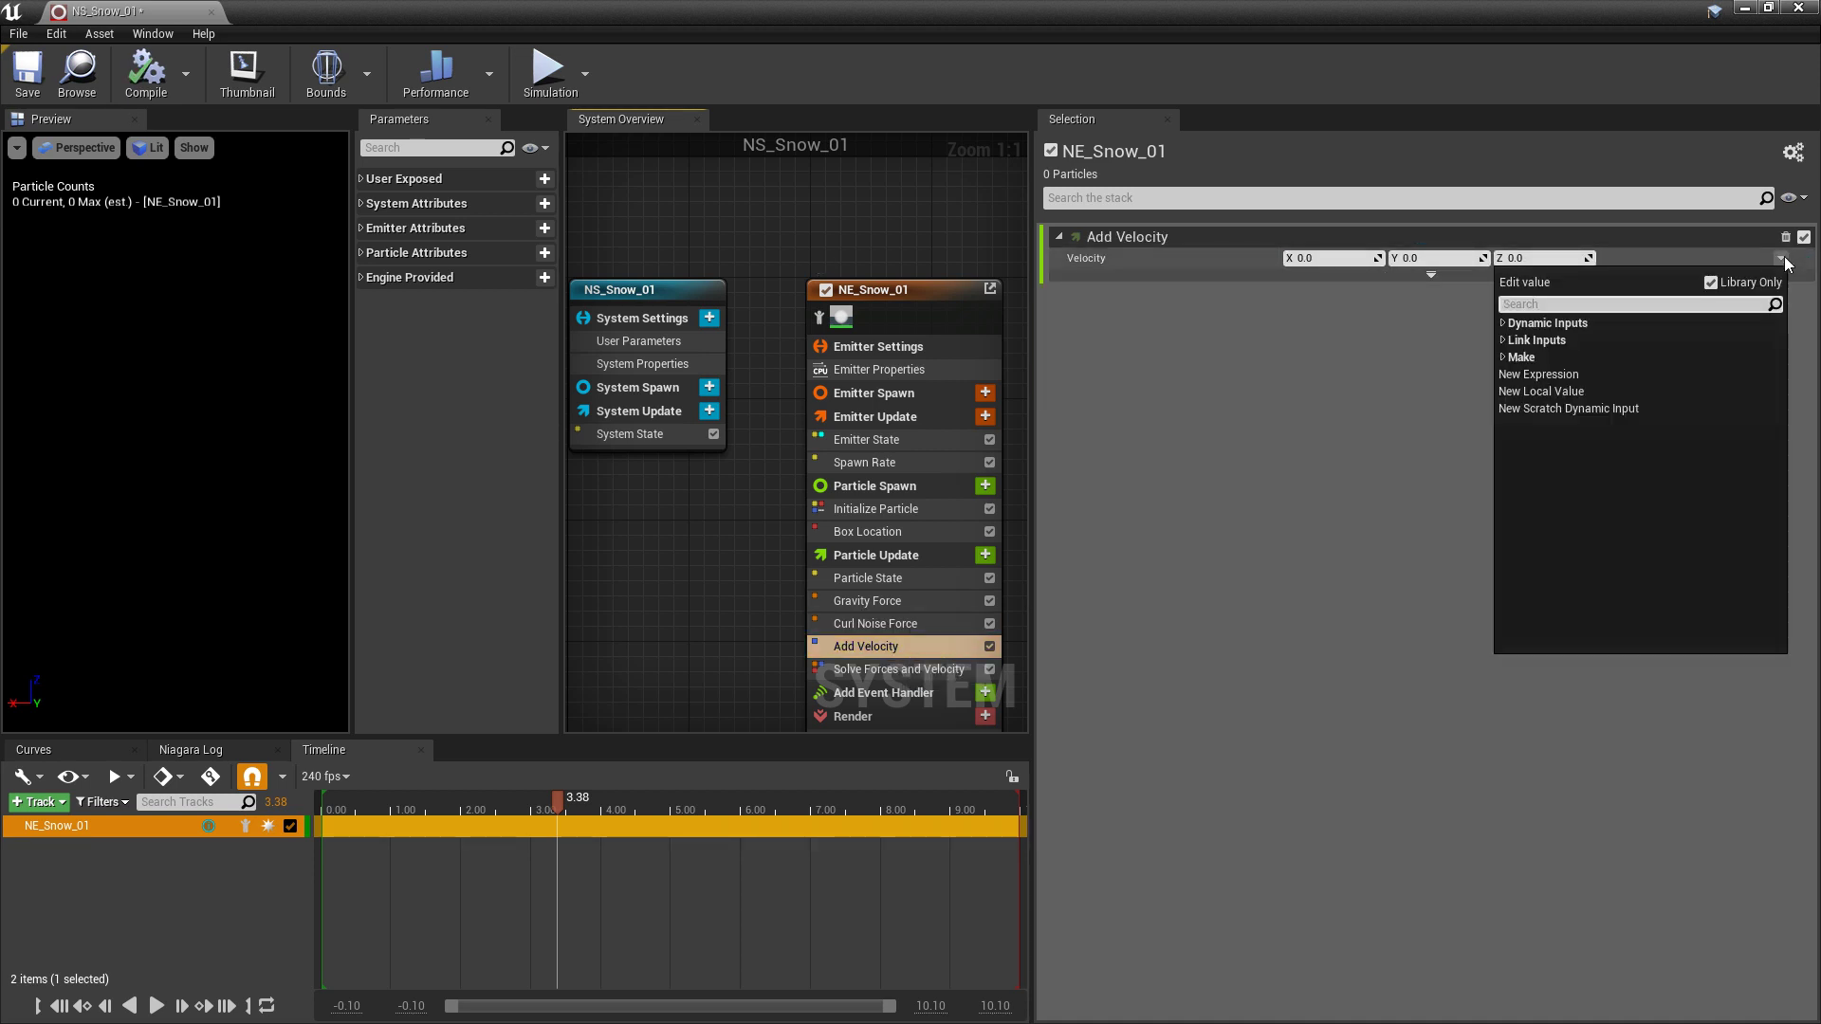
{"action": "type", "text": "snow"}
{"action": "key", "text": "Return"}
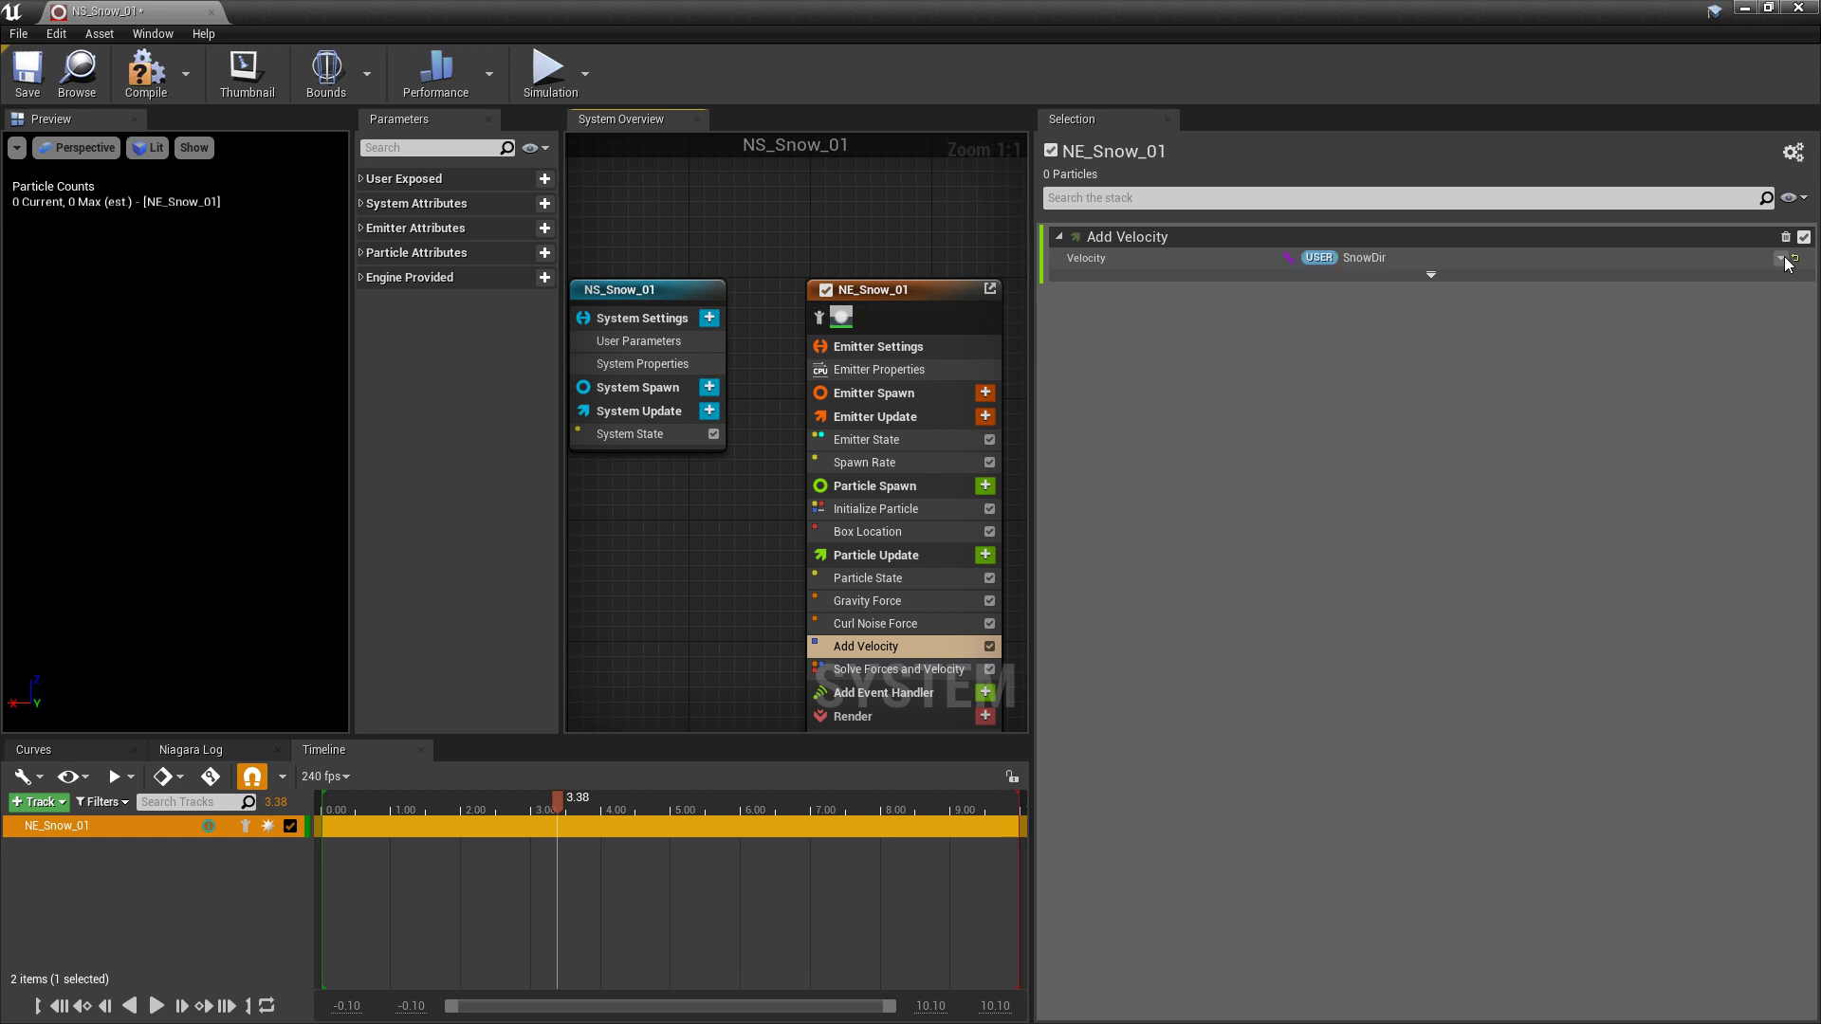
{"action": "left_click", "coordinate": [27, 72]}
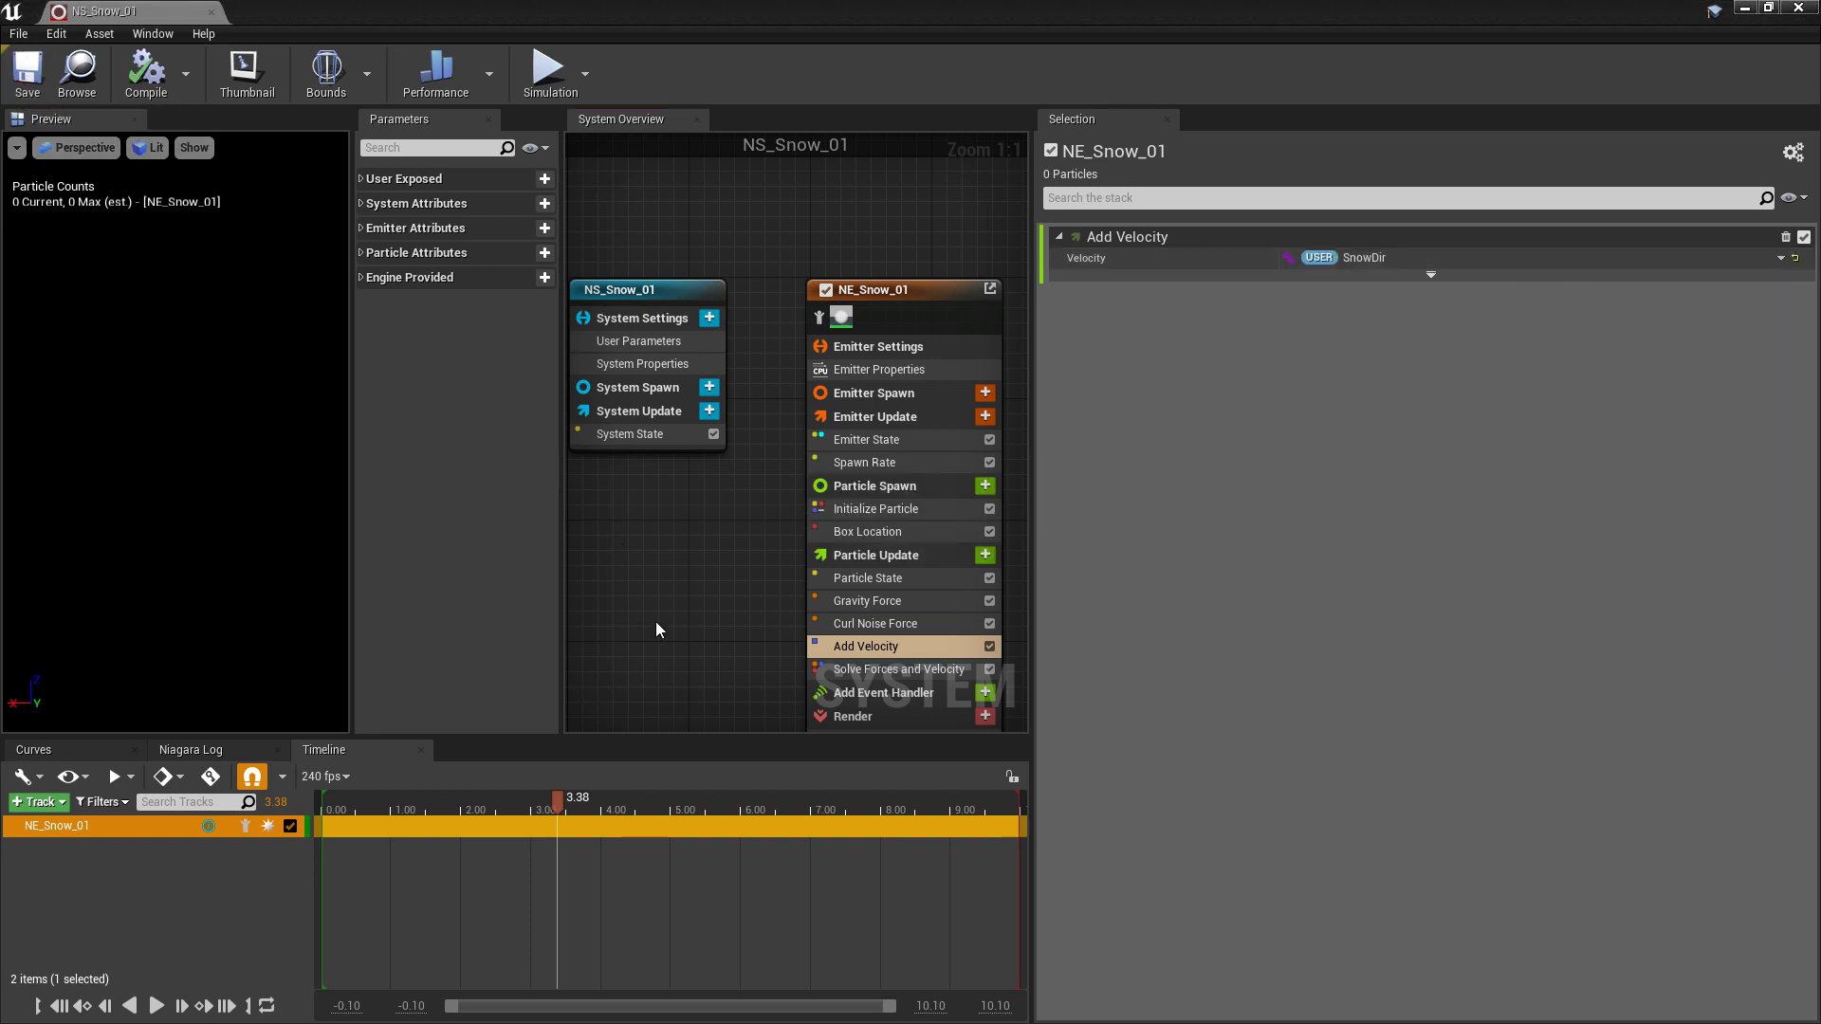
- Create an Actor Blueprint named BP_Wind_01 in the Snow folder
{"action": "left_click", "coordinate": [1745, 11]}
{"action": "right_click", "coordinate": [222, 826]}
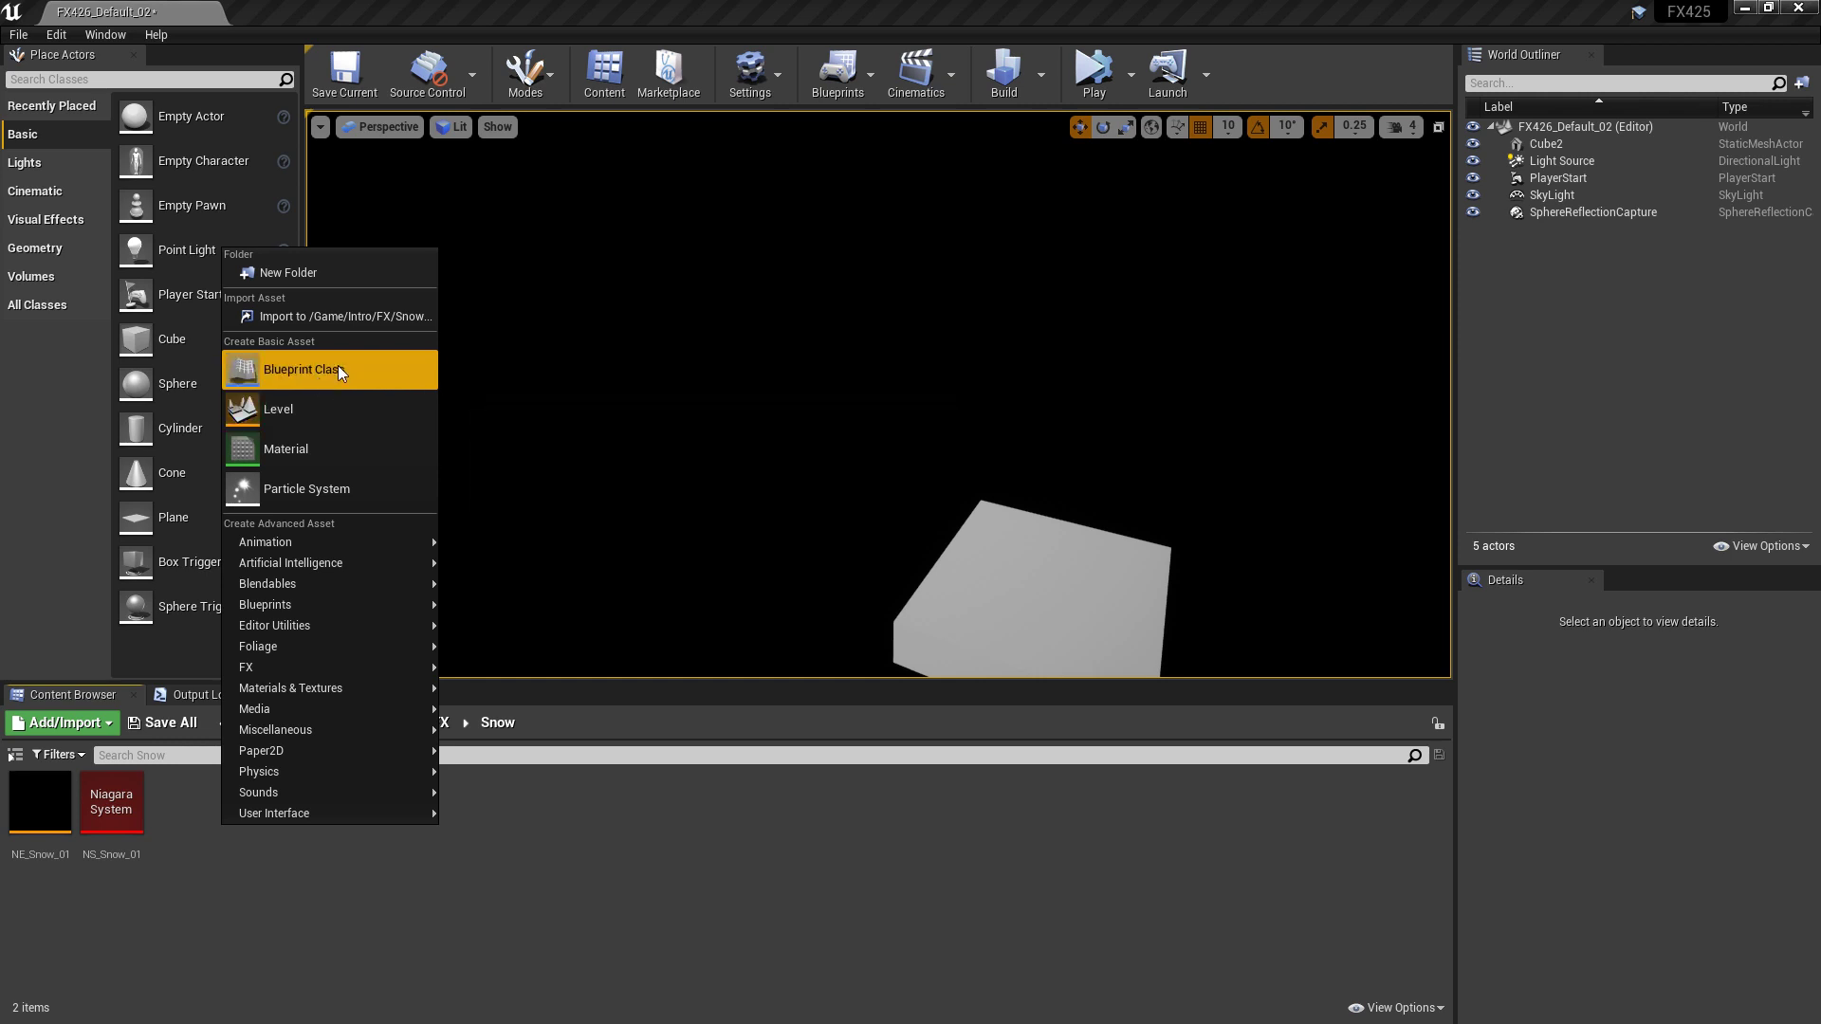
{"action": "left_click", "coordinate": [341, 370]}
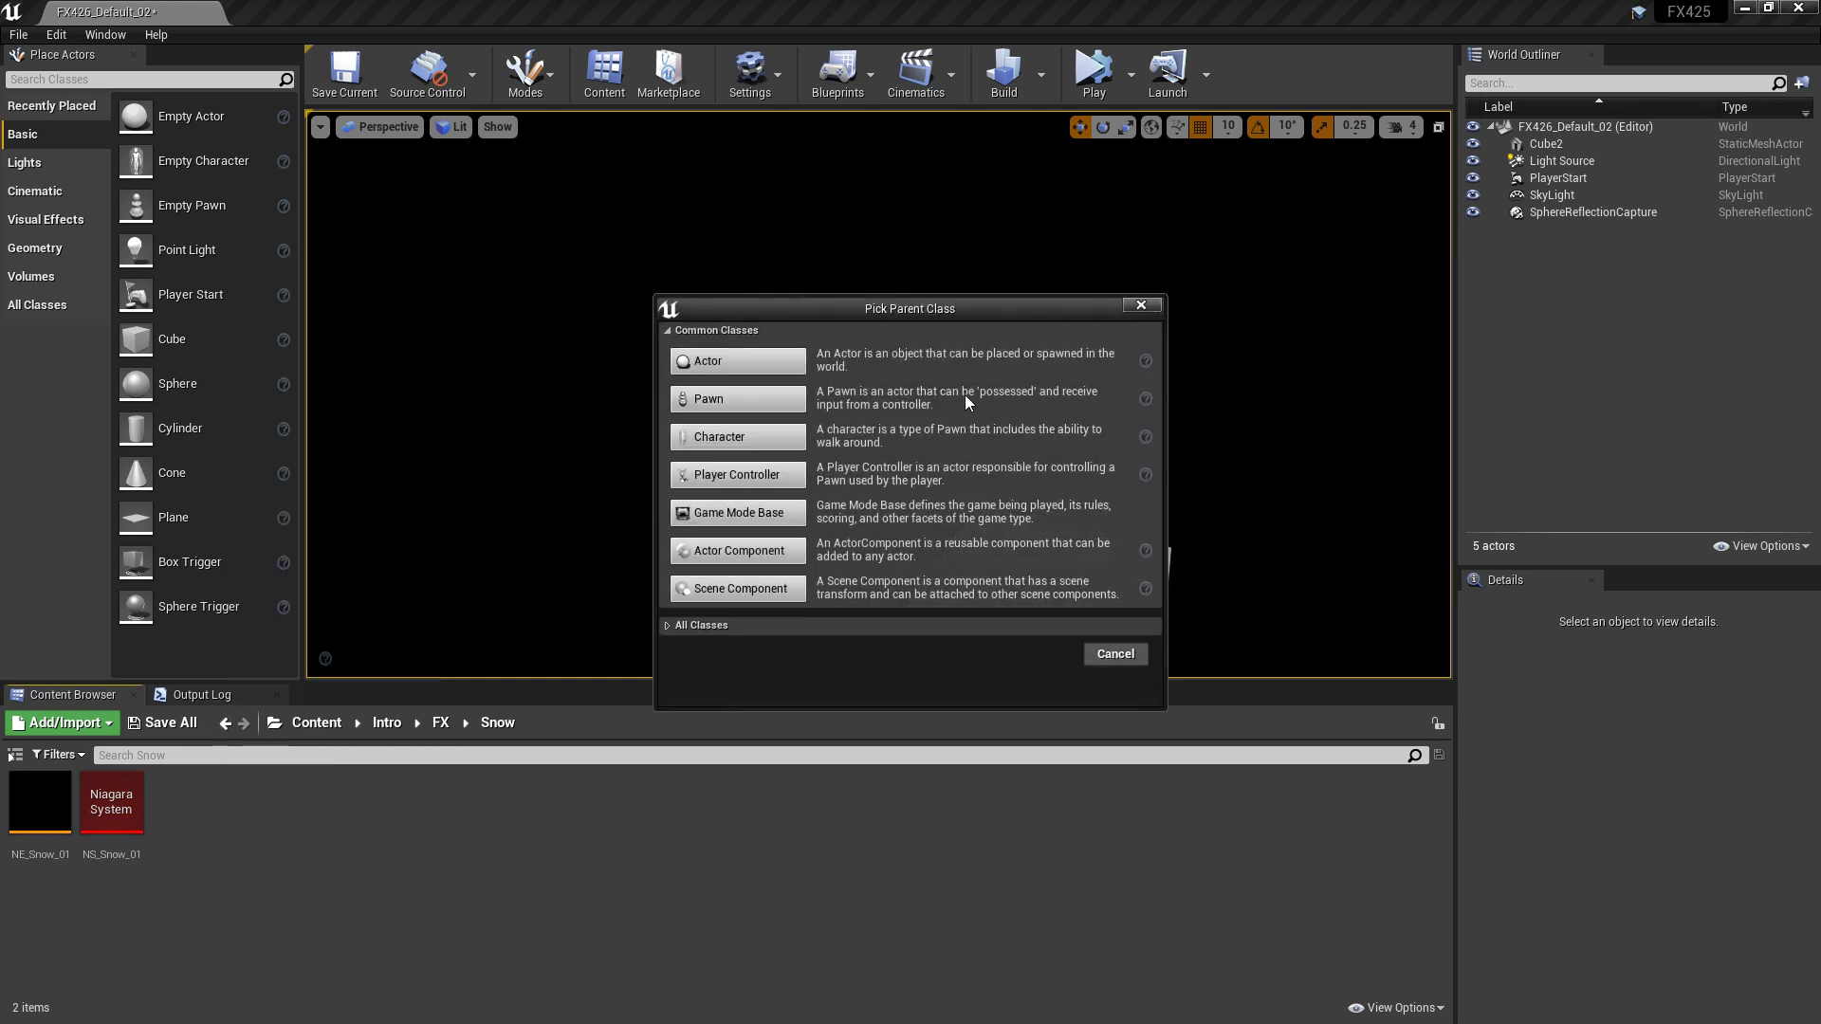
{"action": "left_click", "coordinate": [721, 360]}
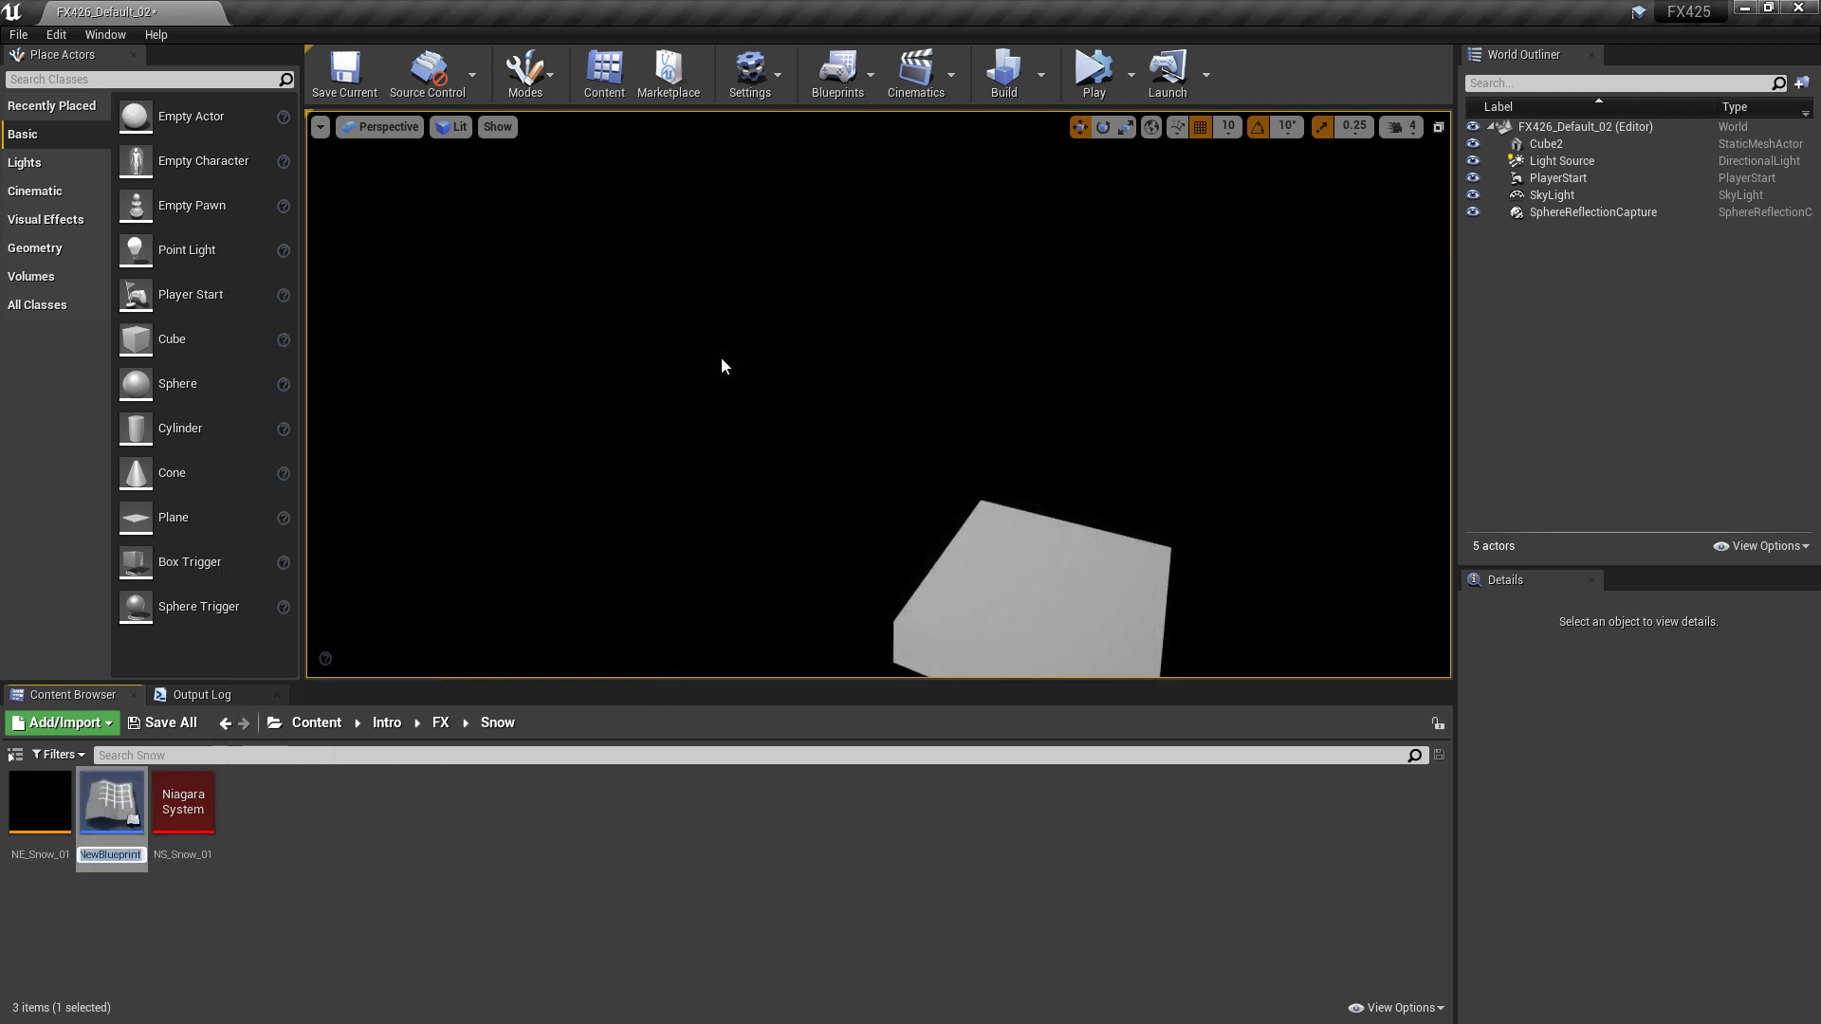
{"action": "type", "text": "BP_Wind_01"}
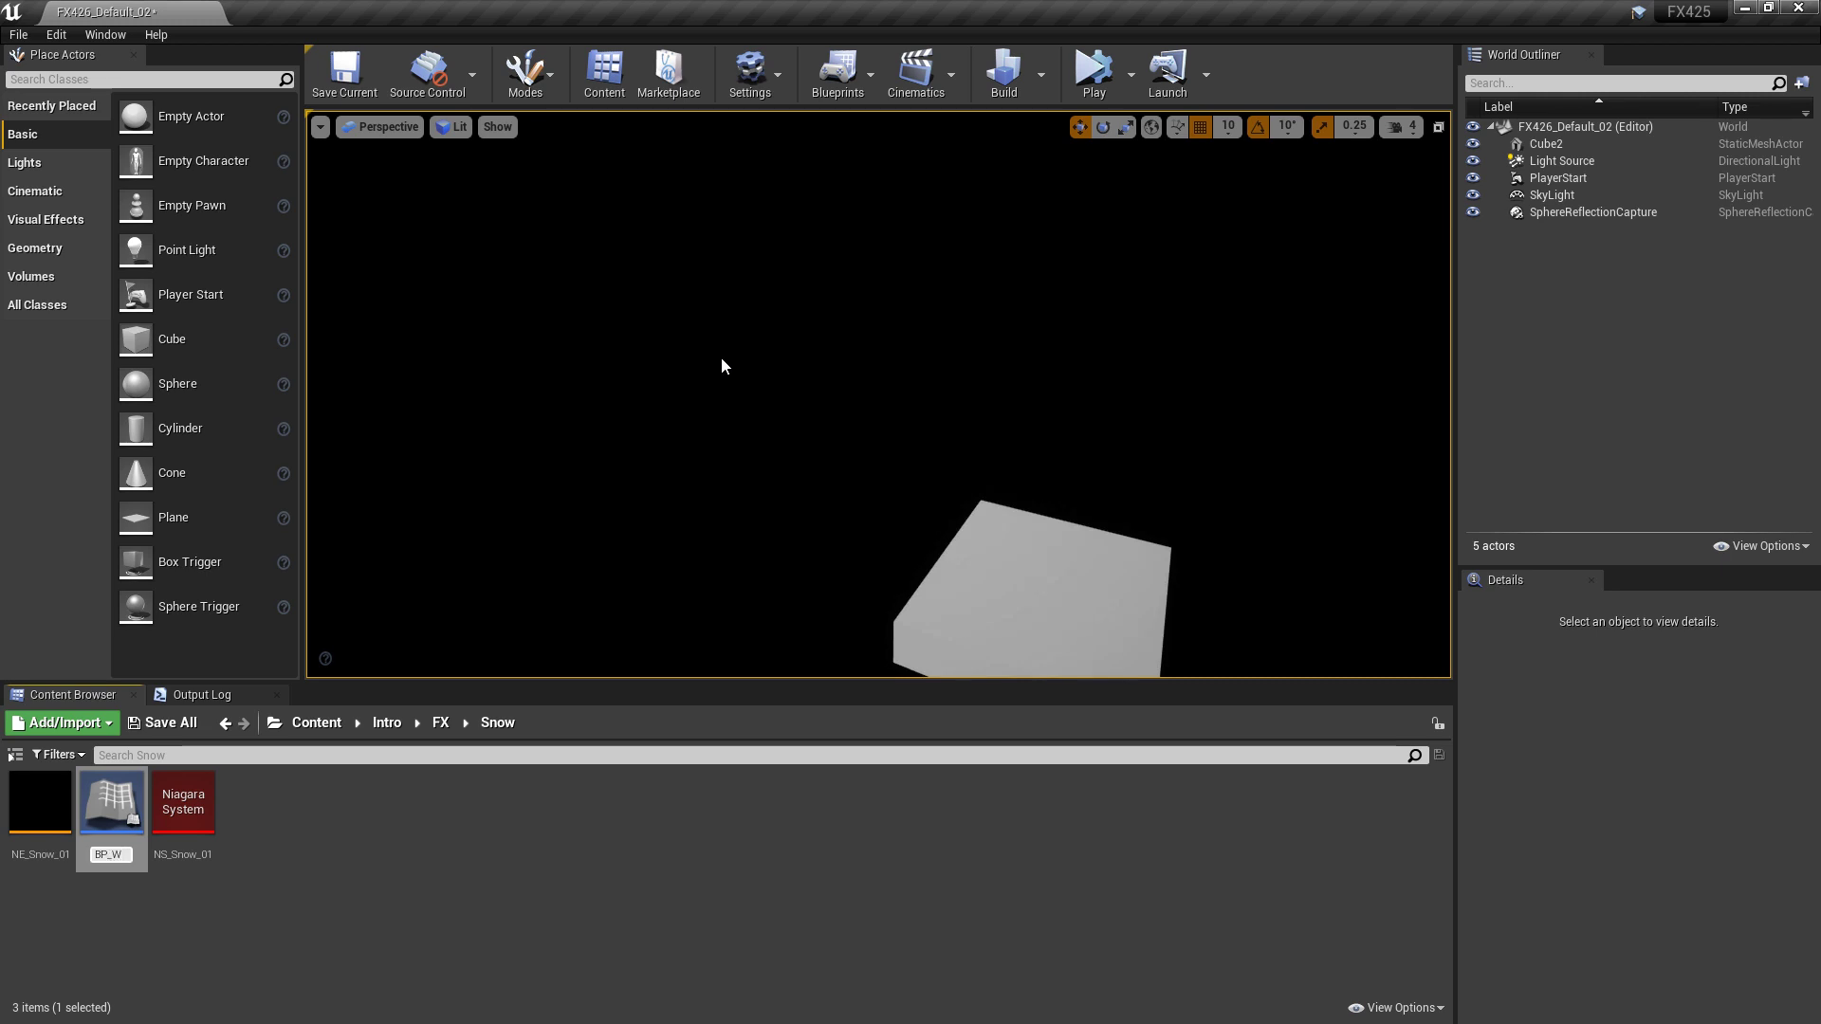
{"action": "key", "text": "Return"}
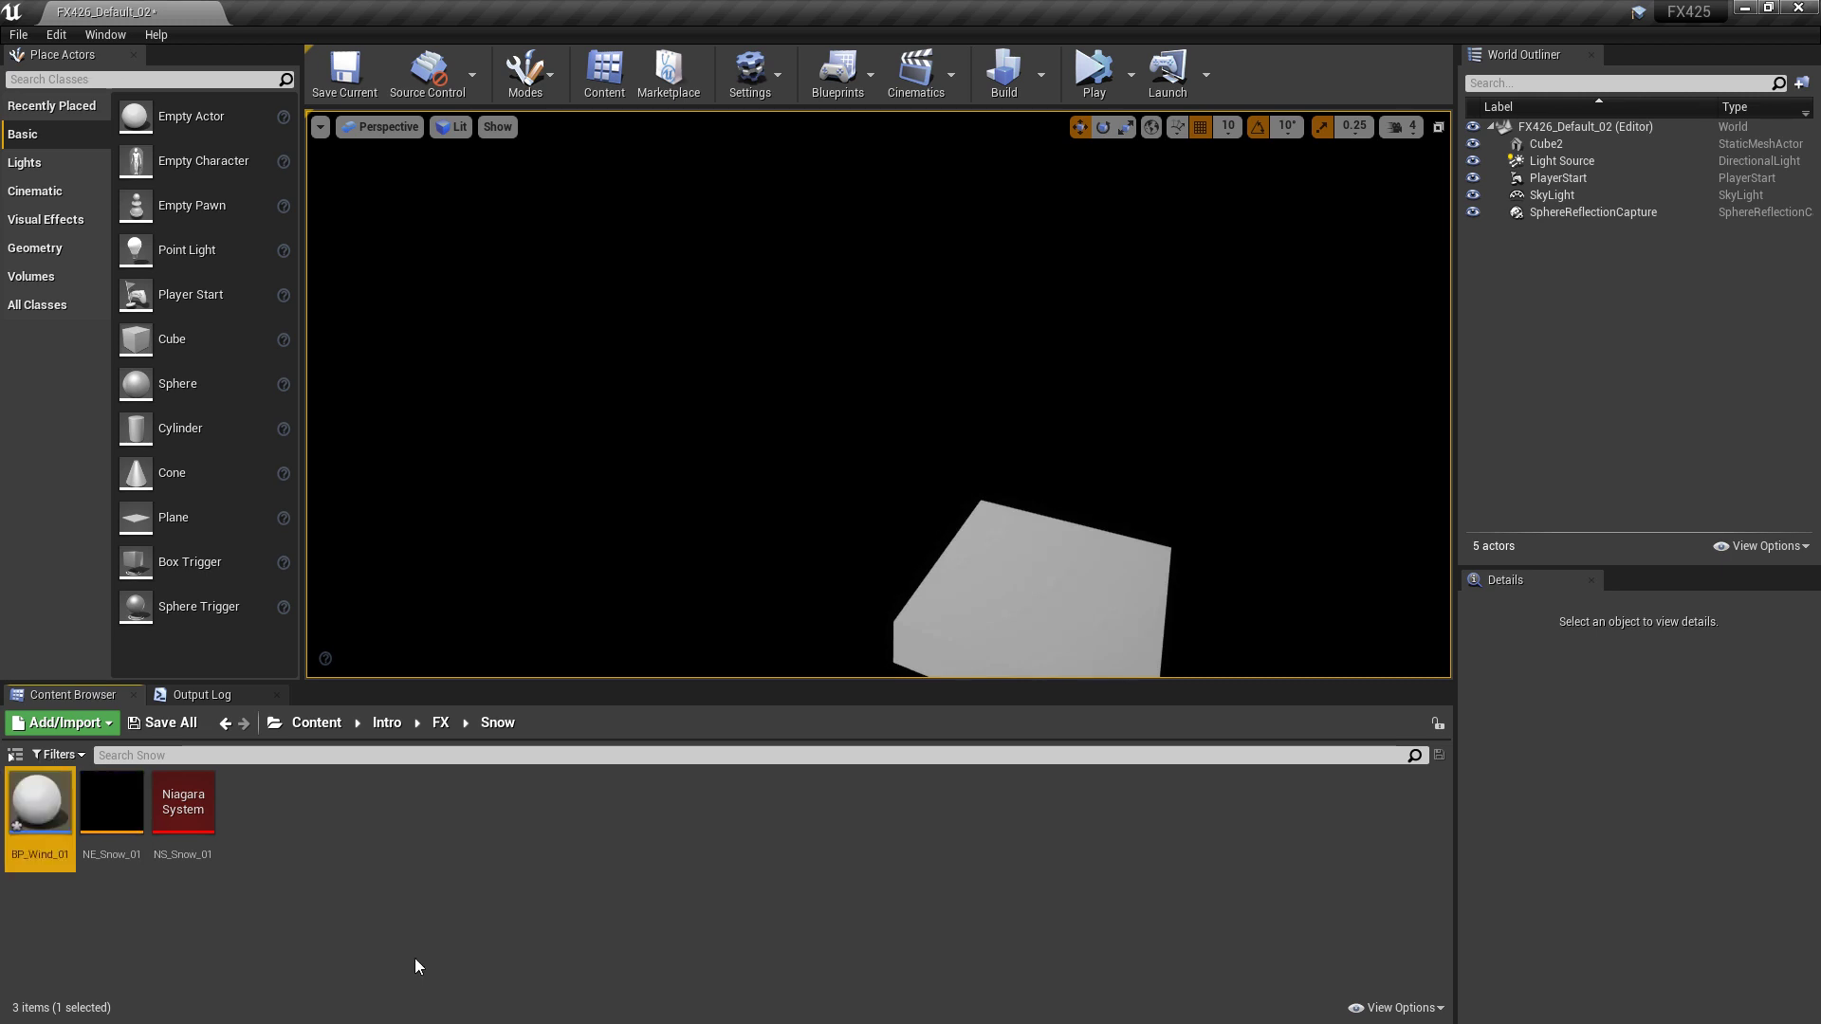
- Create a second Actor Blueprint named BP_Snow_01
{"action": "right_click", "coordinate": [269, 811]}
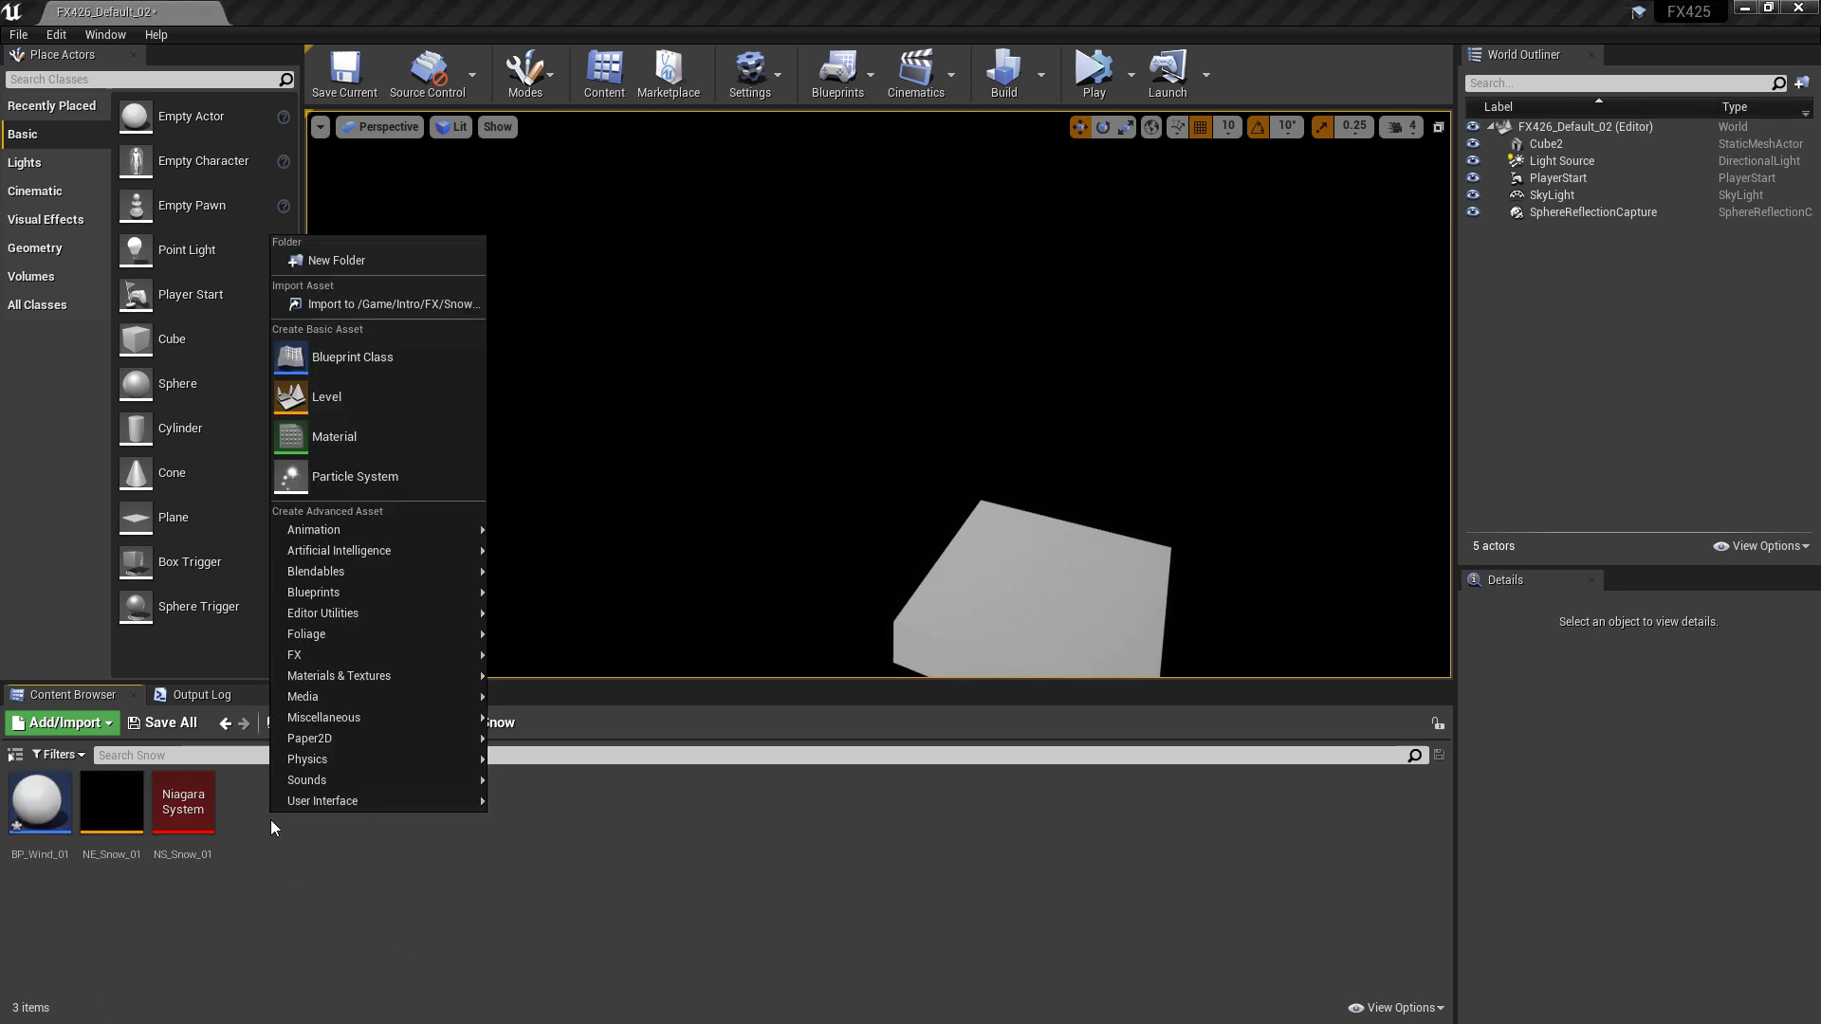
{"action": "left_click", "coordinate": [344, 366]}
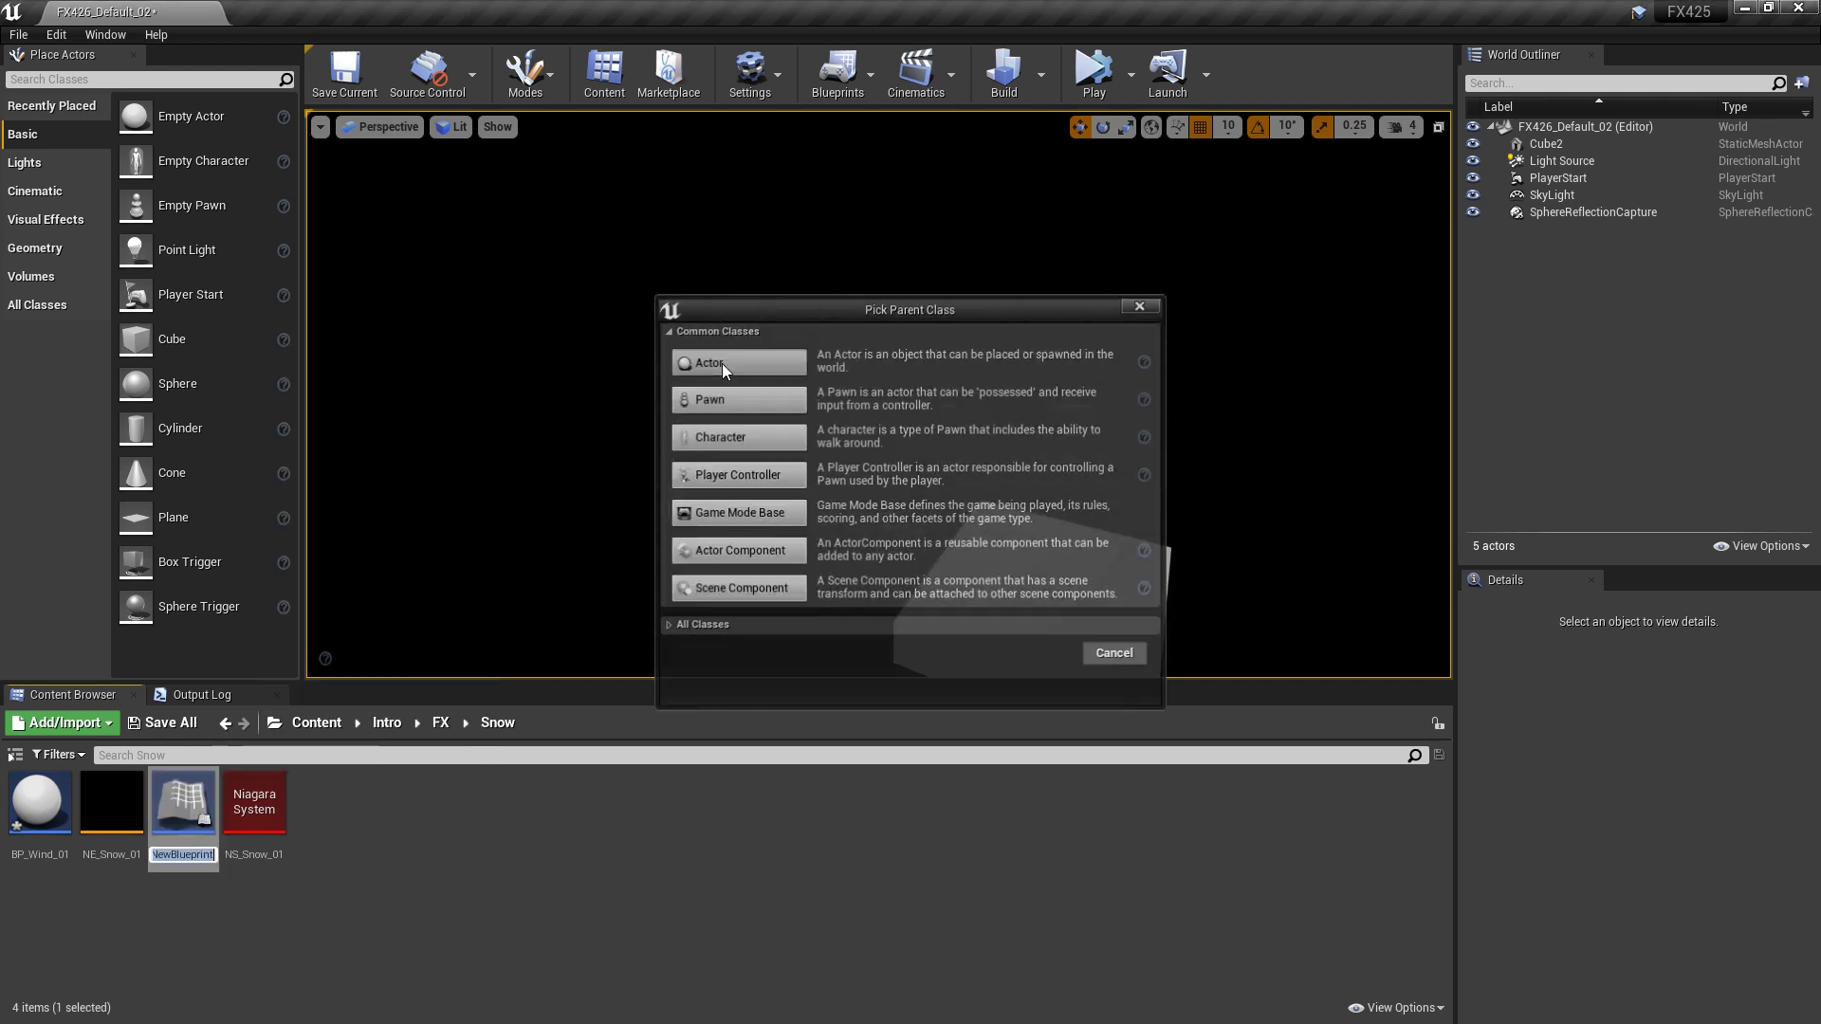
{"action": "left_click", "coordinate": [722, 364]}
{"action": "type", "text": "B"}
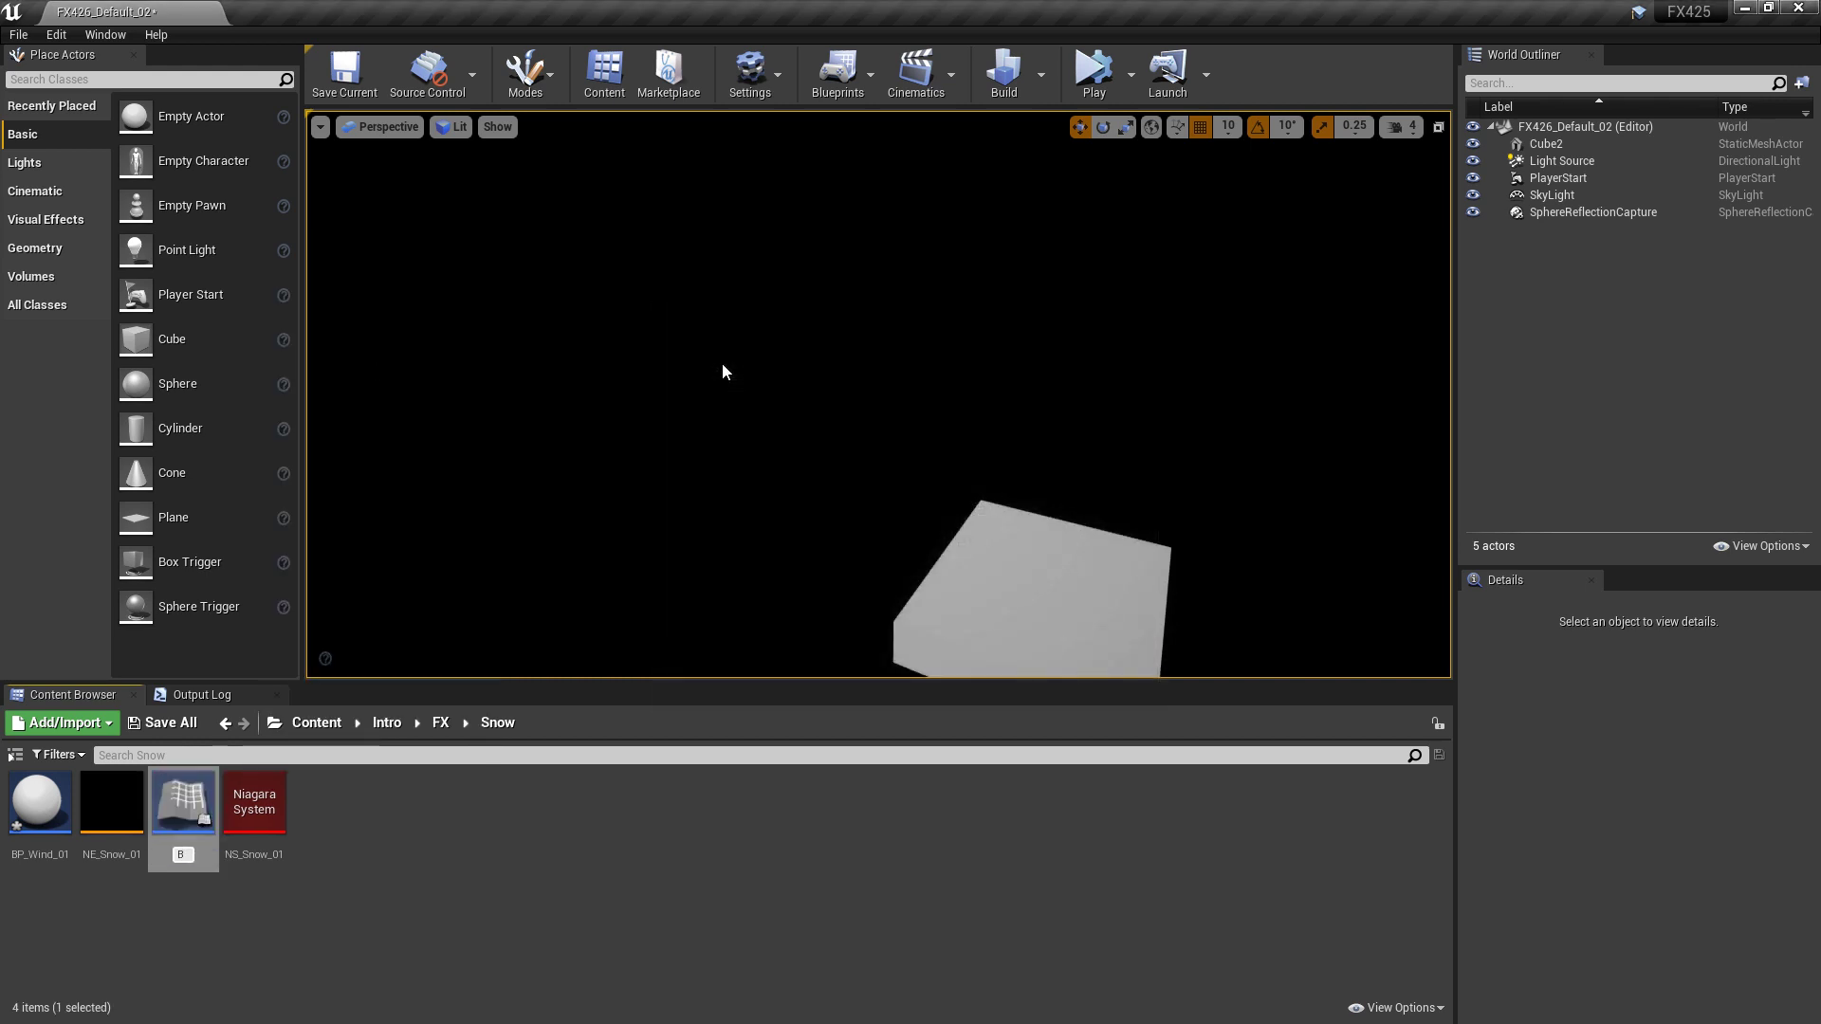
{"action": "type", "text": "P_Snow_"}
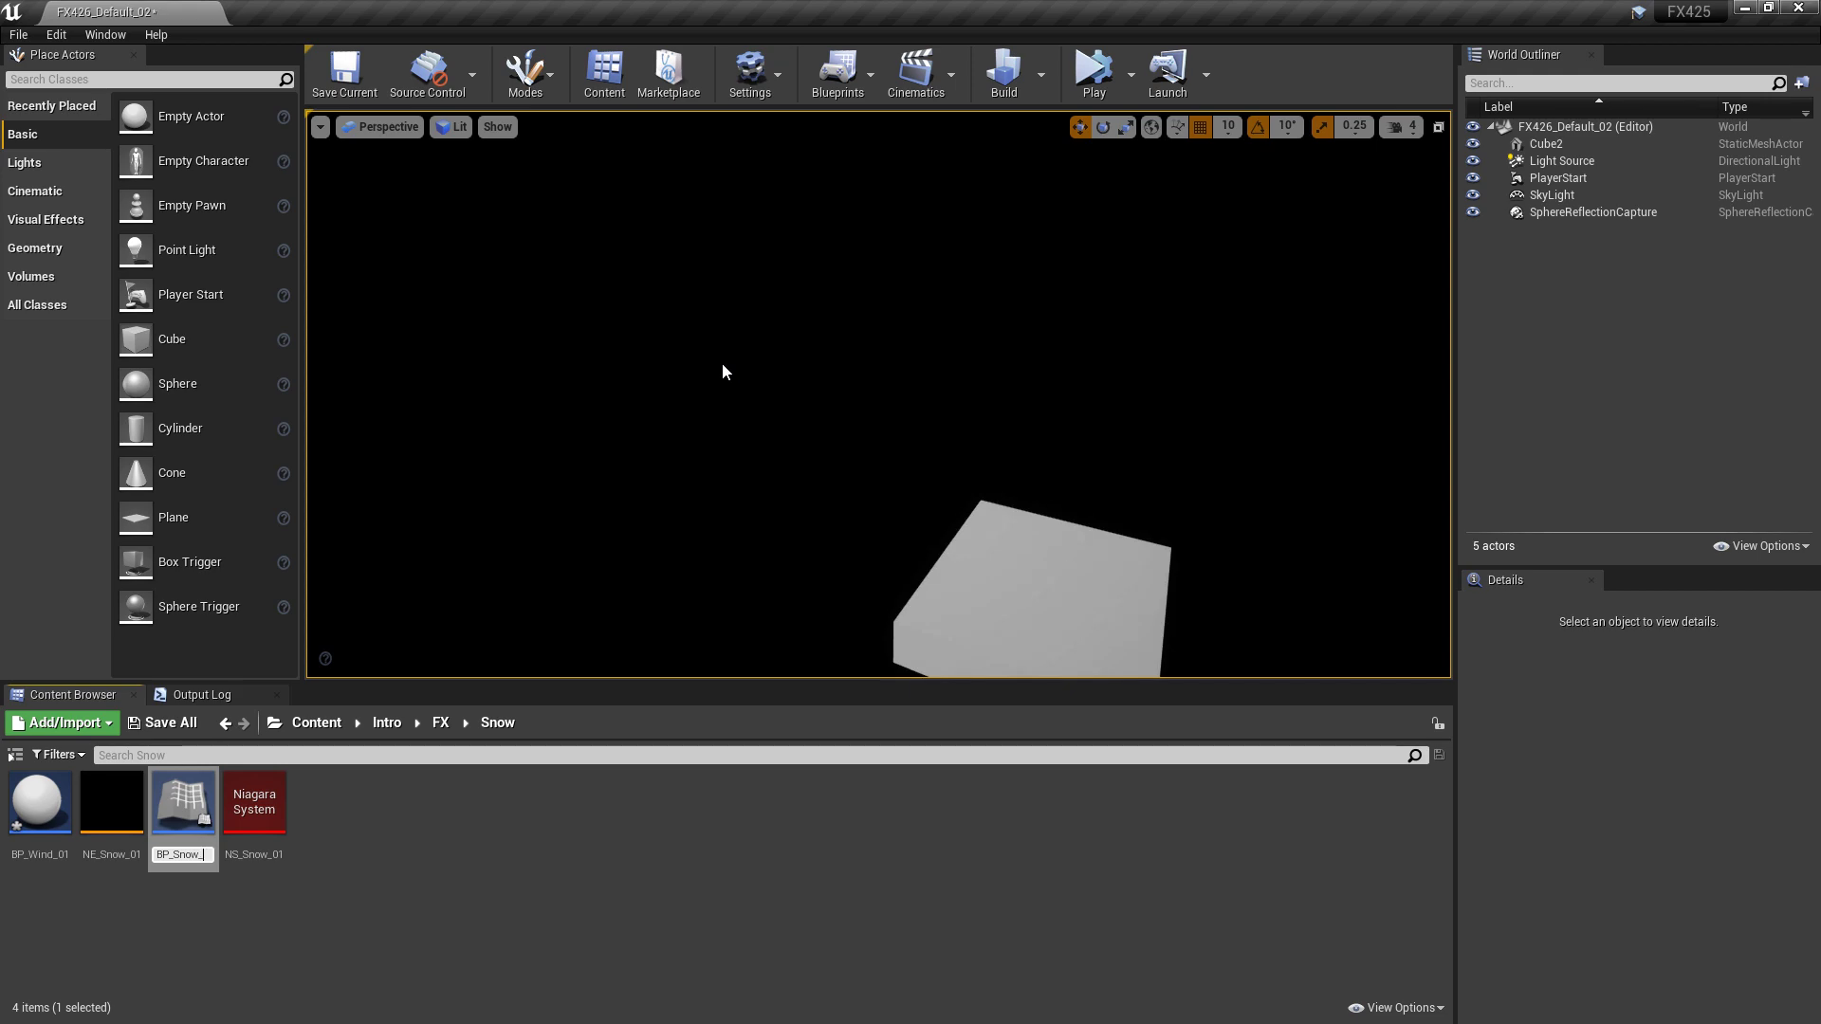
{"action": "type", "text": "01"}
{"action": "key", "text": "Return"}
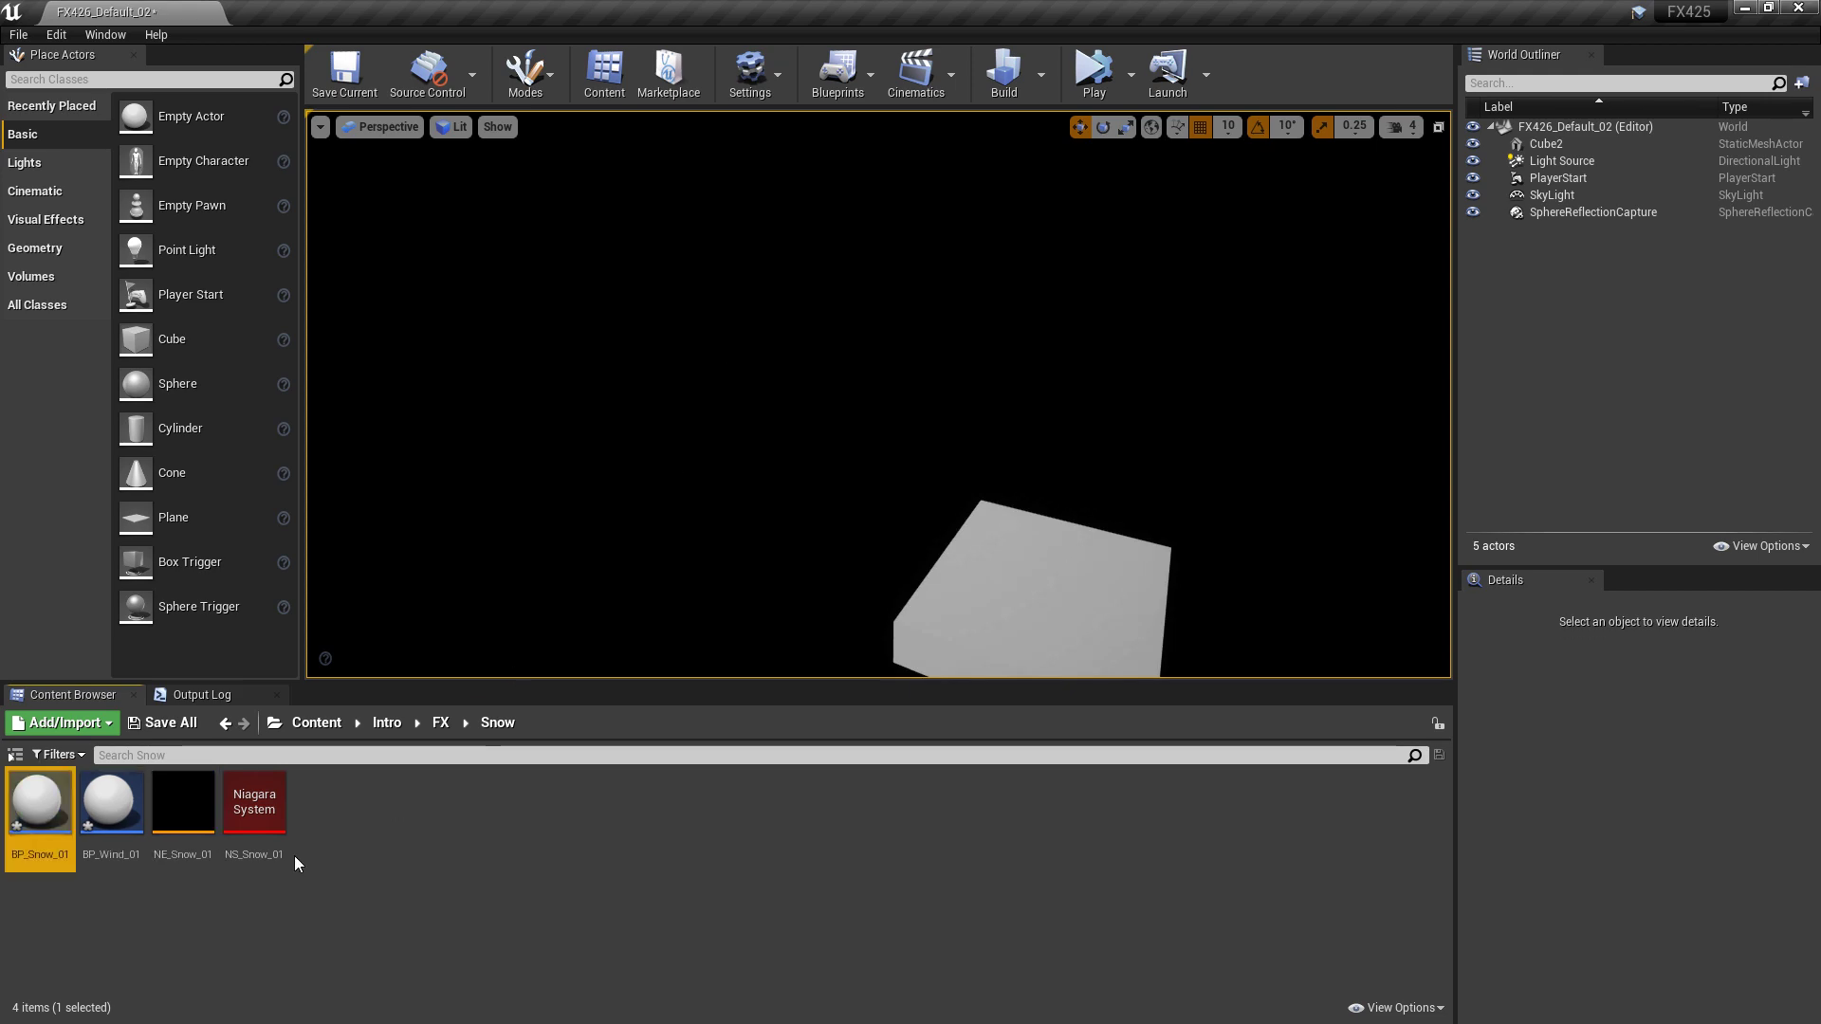
- Add an Arrow component to BP_Wind_01, untick Hidden in Game, and compile
{"action": "double_click", "coordinate": [121, 812]}
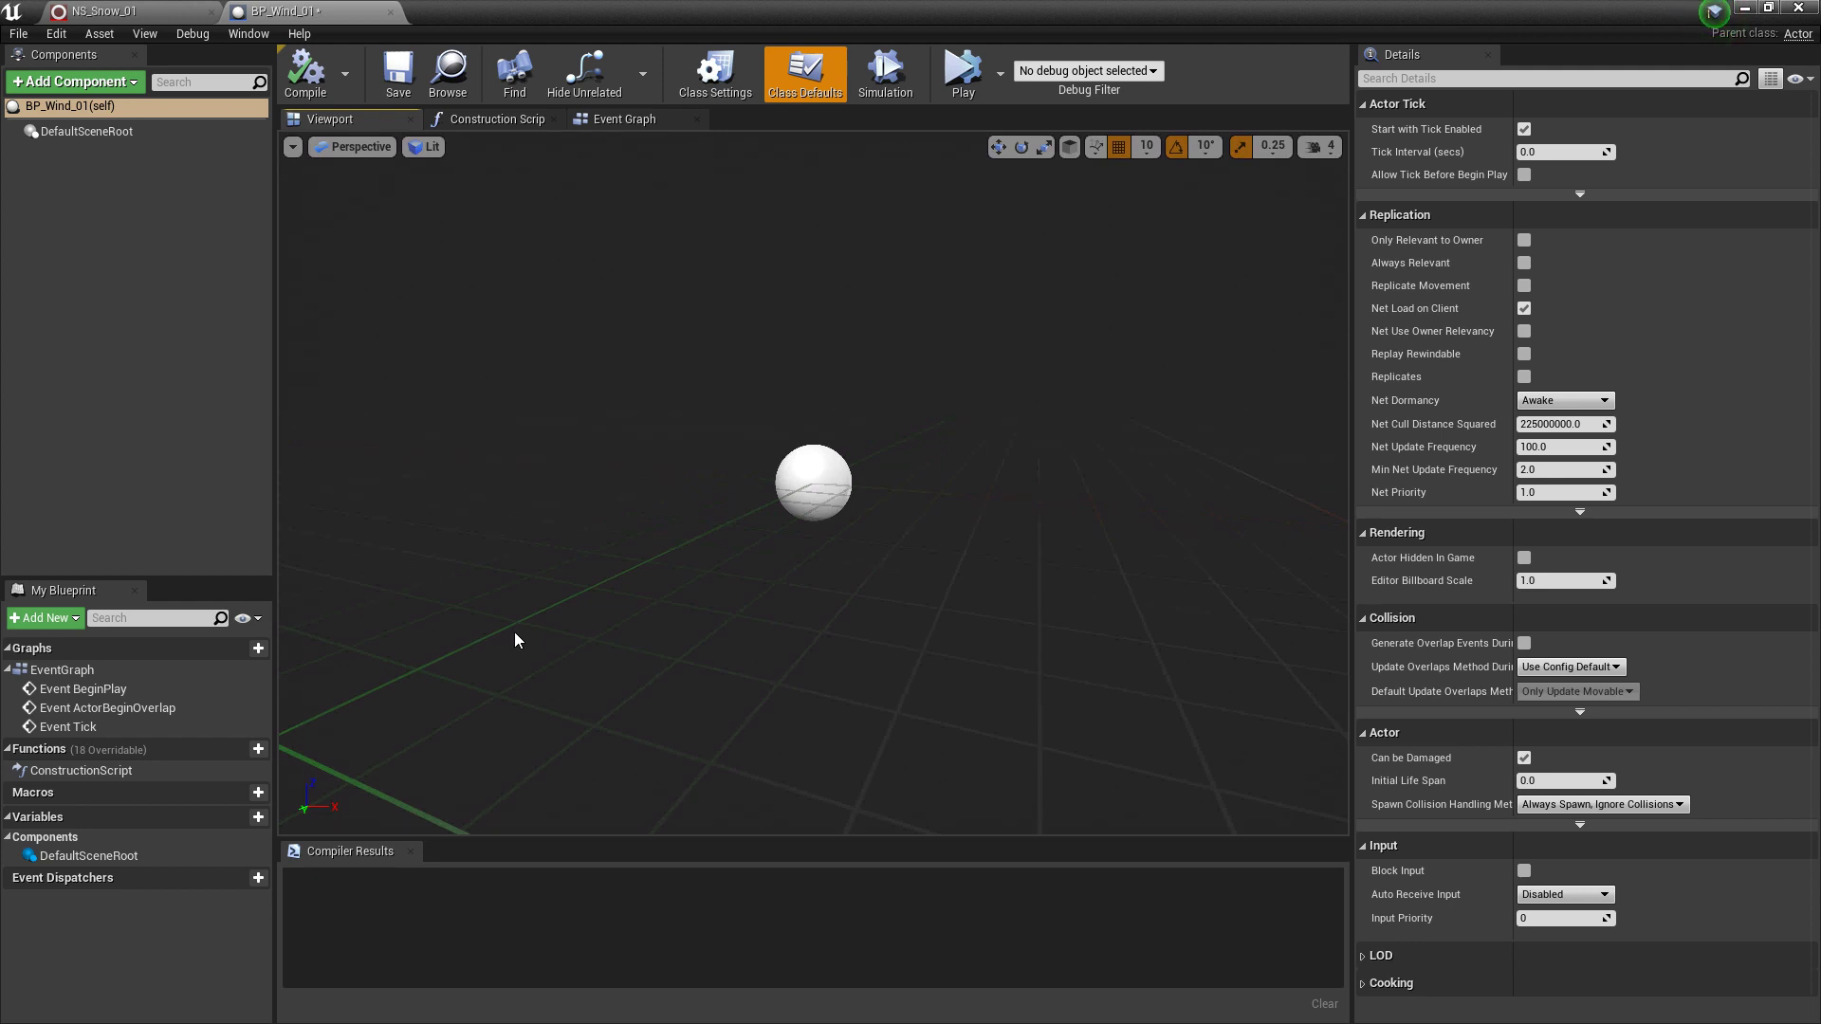
{"action": "left_click", "coordinate": [77, 85]}
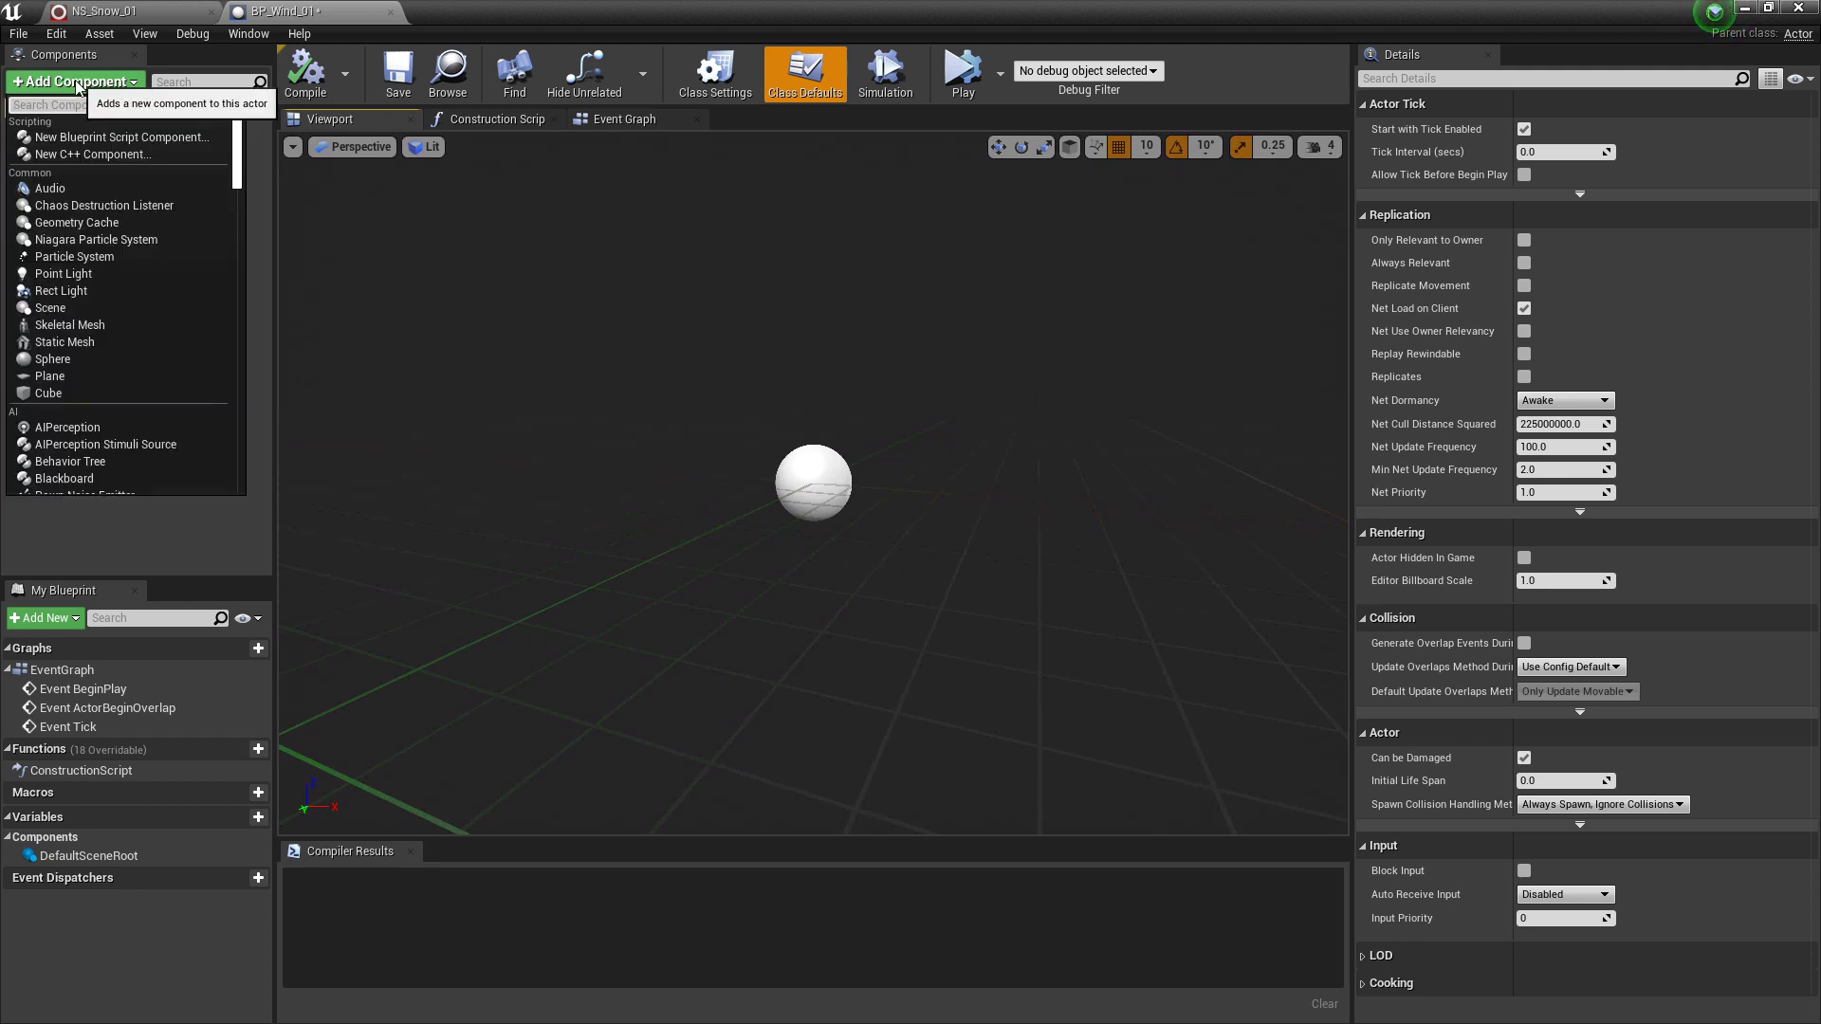
{"action": "type", "text": "arrow"}
{"action": "key", "text": "Return"}
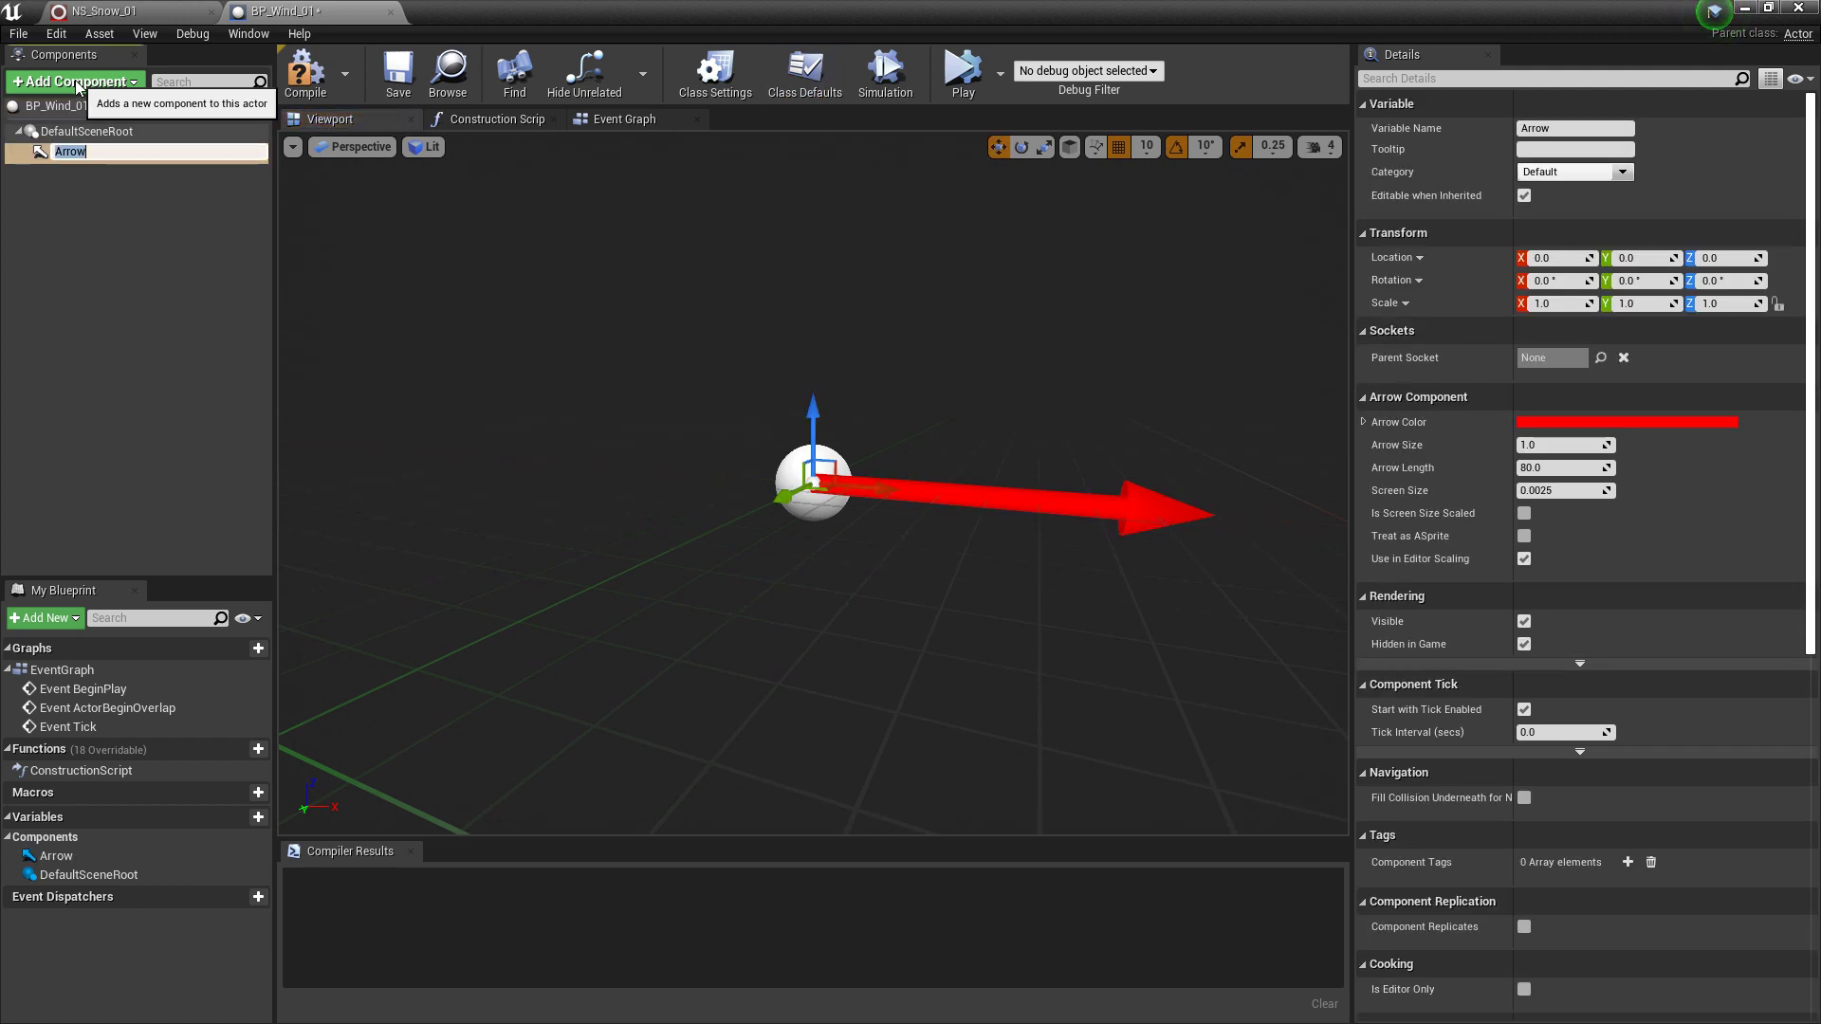
{"action": "key", "text": "Return"}
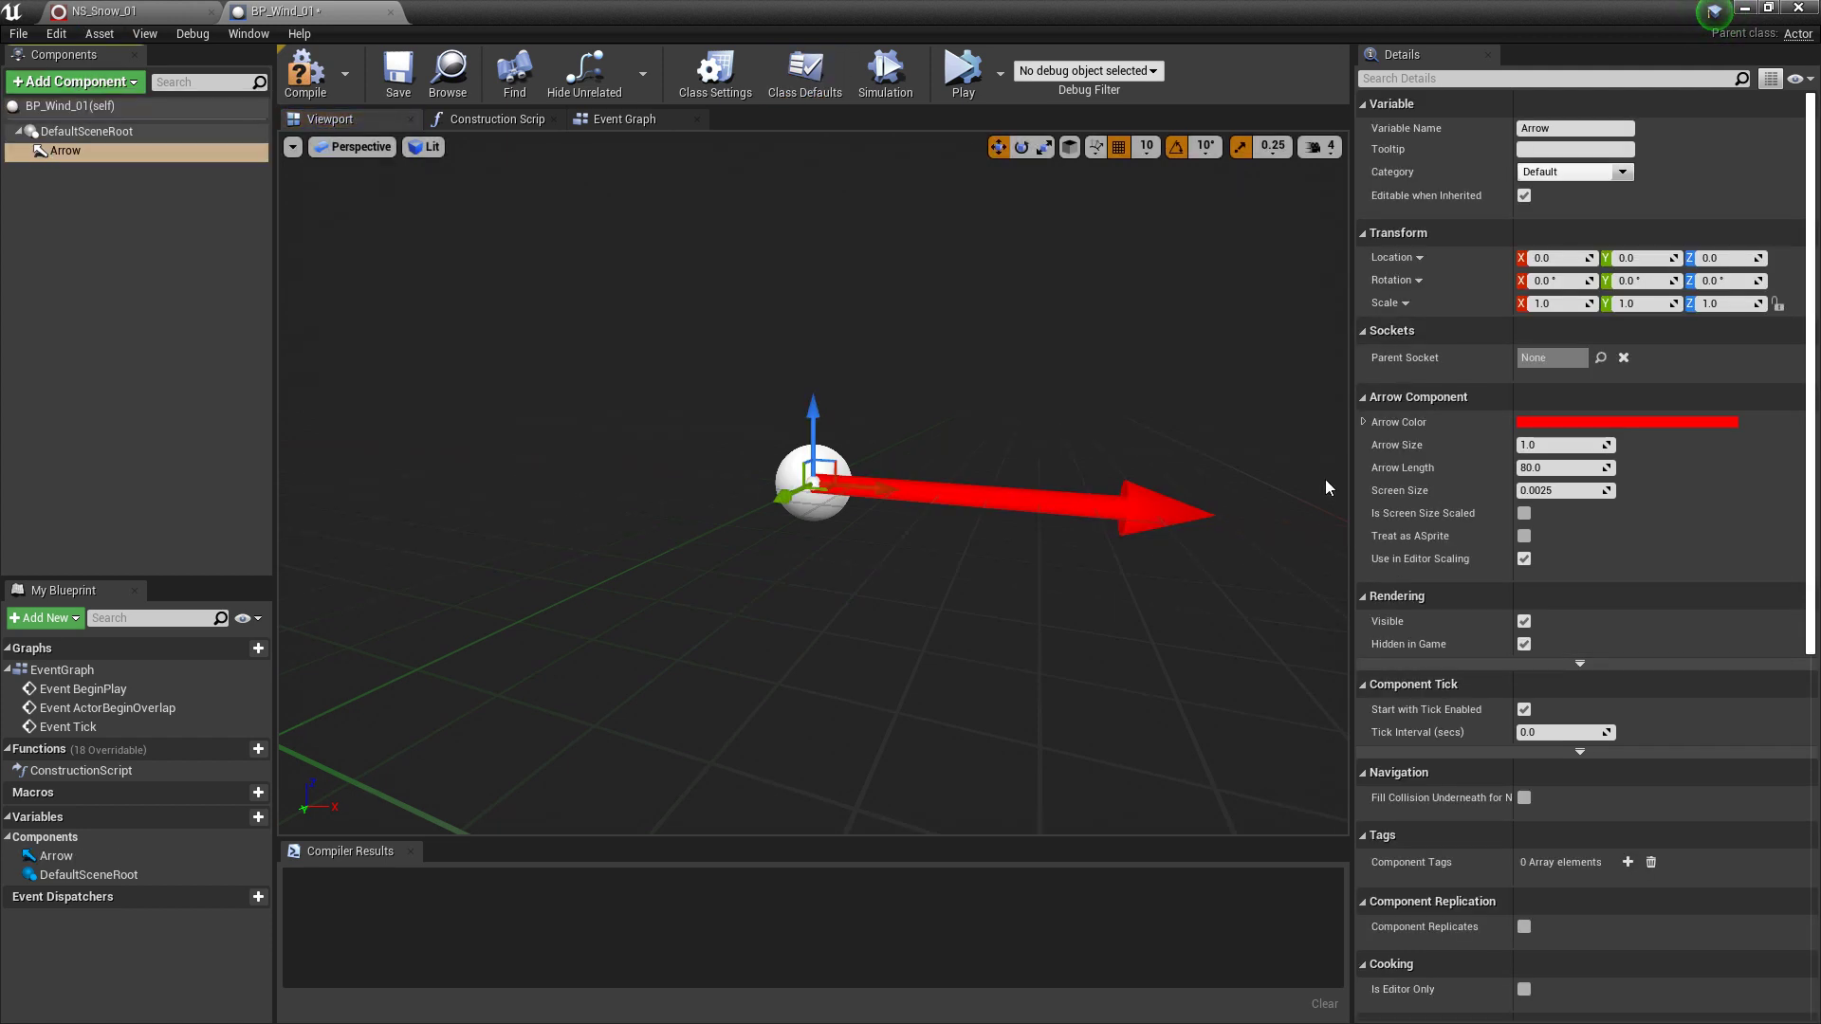
{"action": "left_click", "coordinate": [1524, 645]}
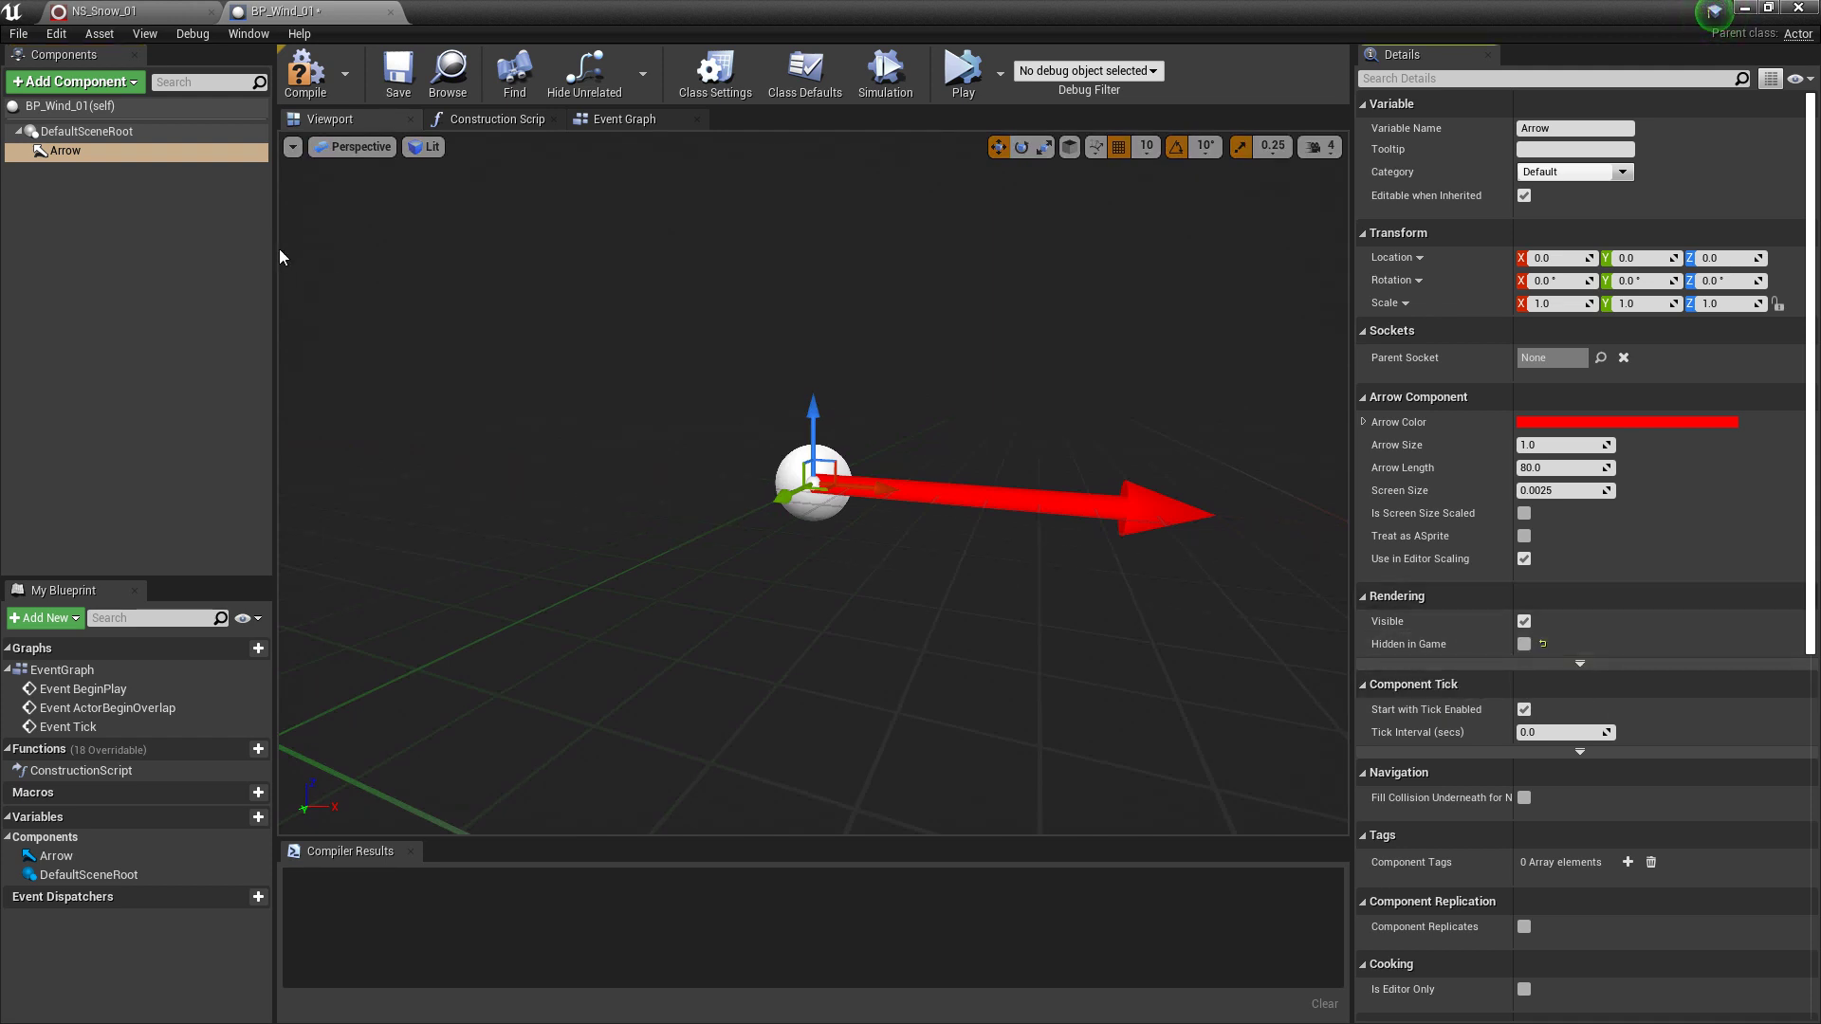
{"action": "left_click", "coordinate": [306, 76]}
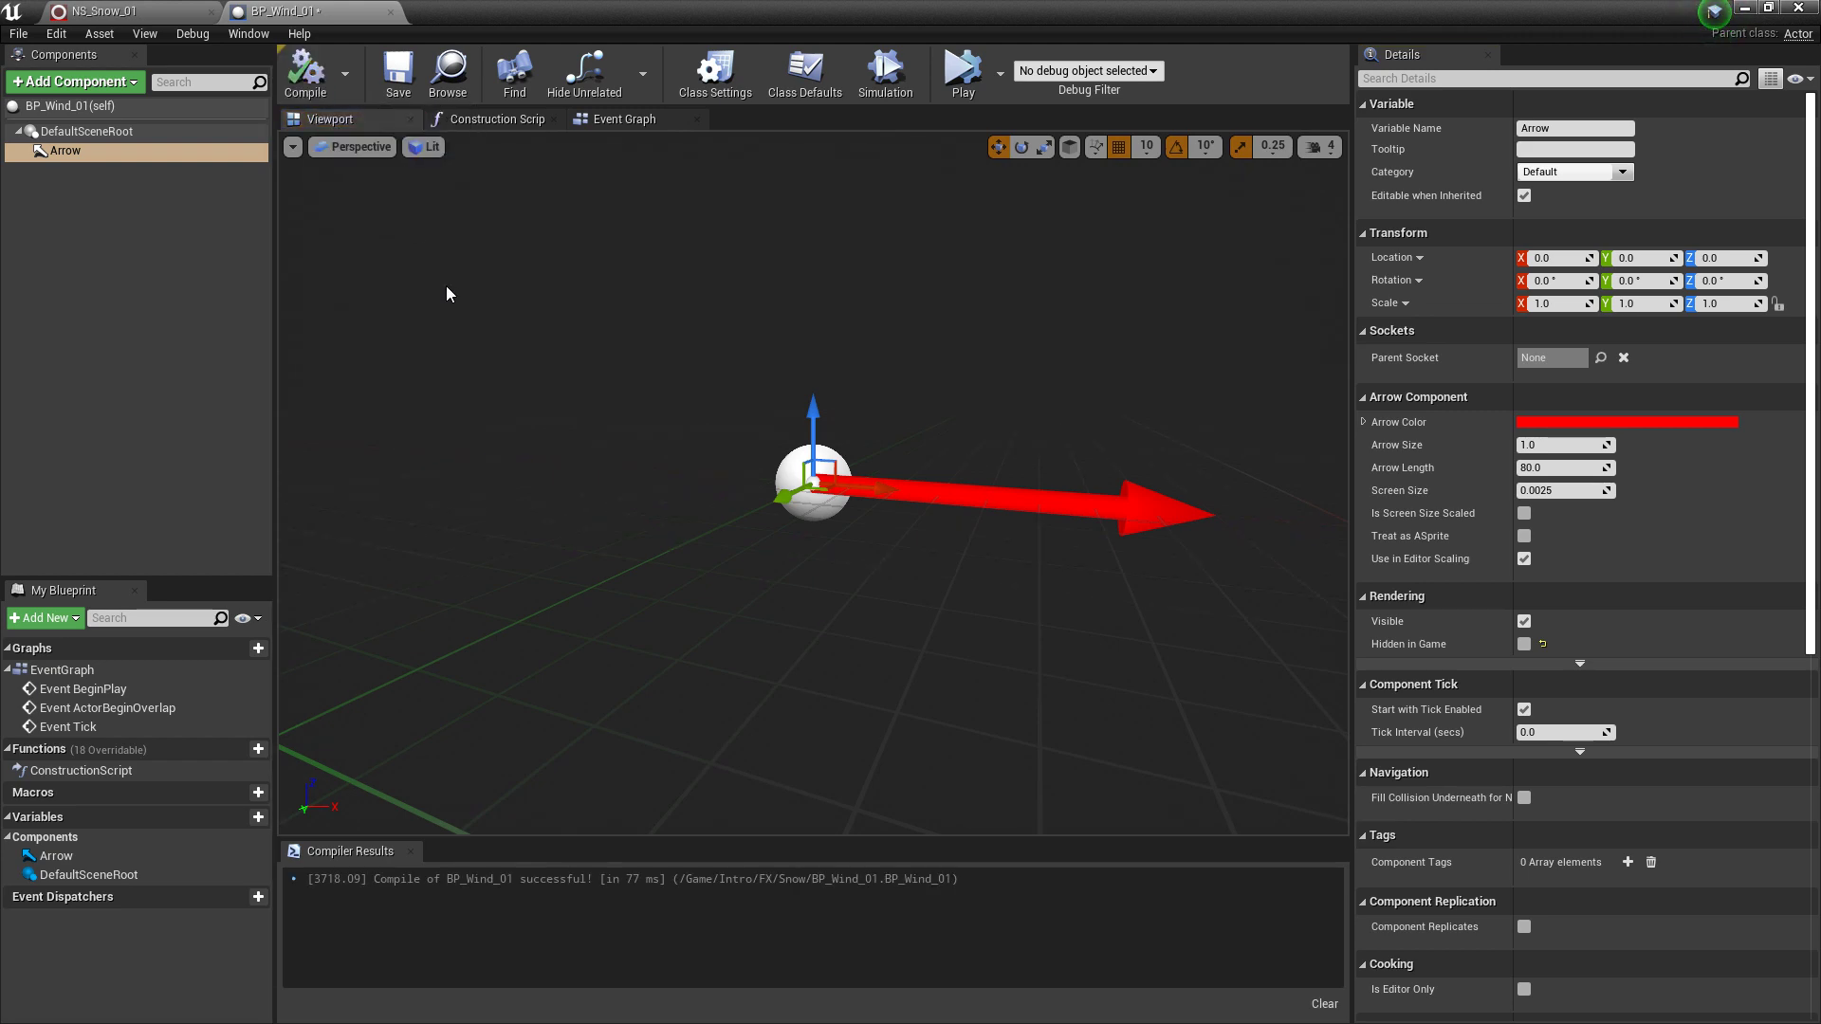
{"action": "left_click", "coordinate": [623, 120]}
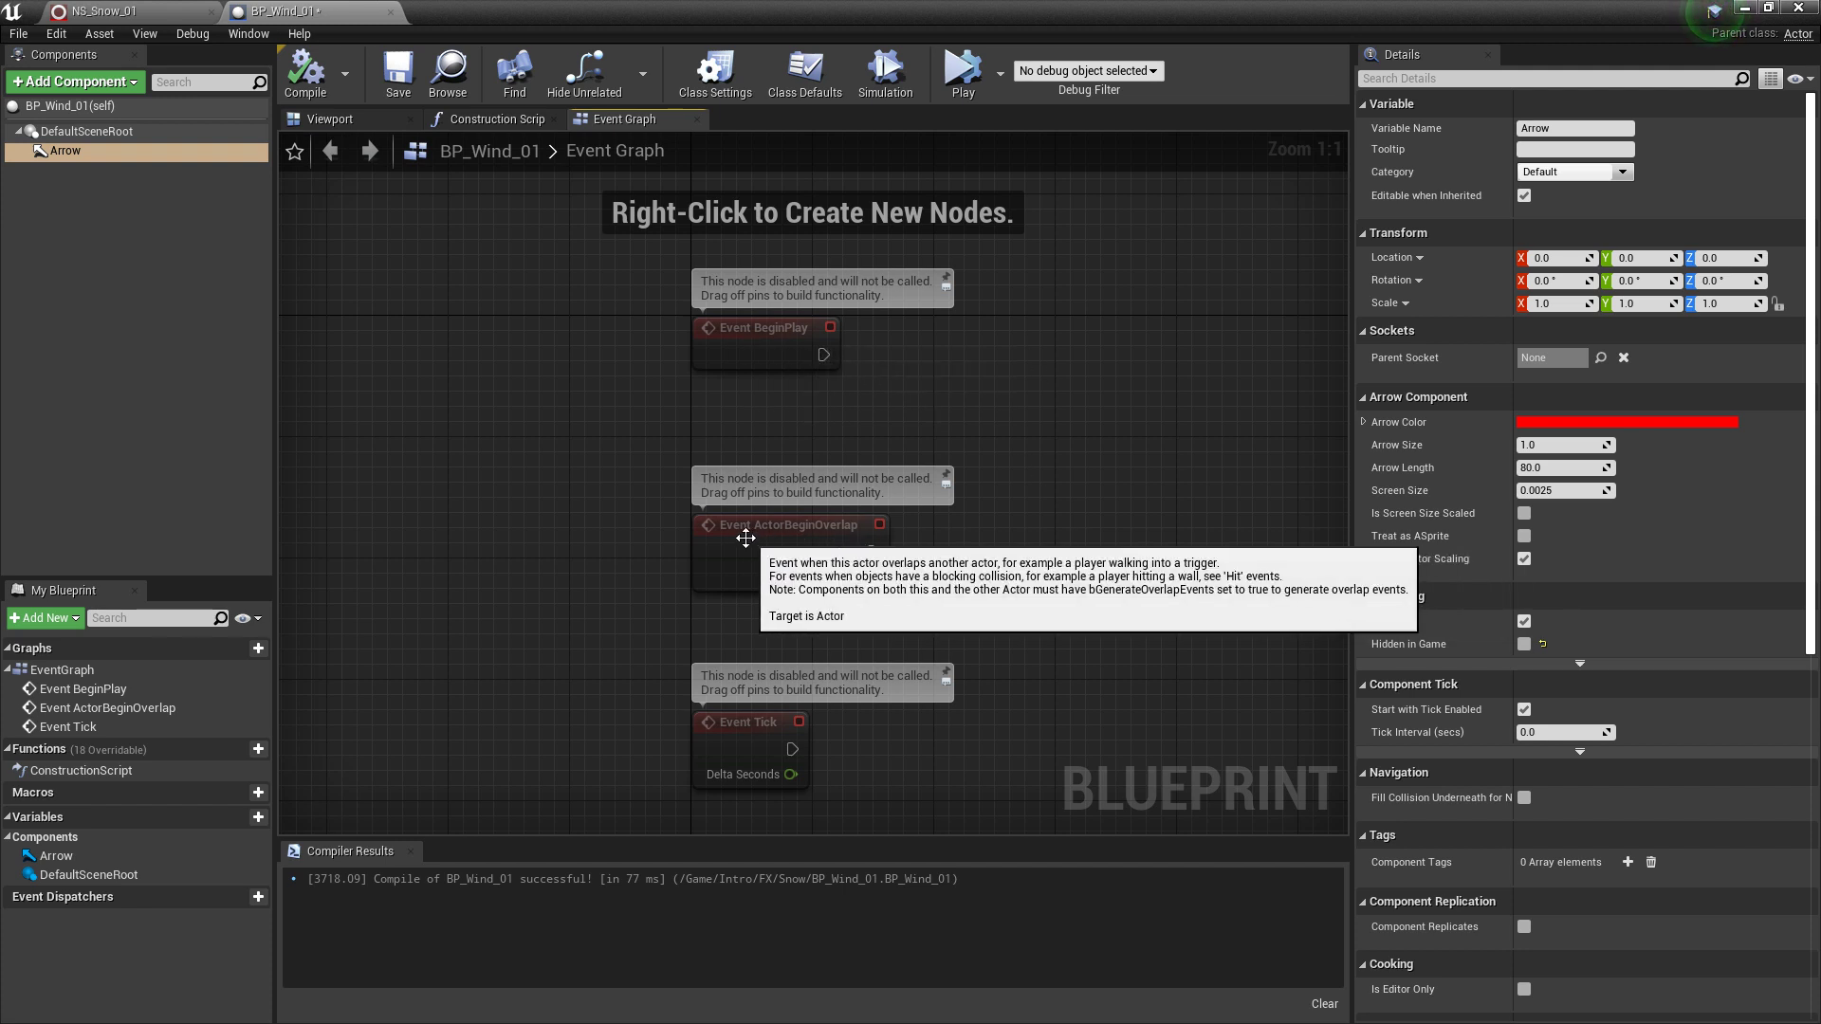
- Delete the unused BeginPlay and ActorBeginOverlap event nodes
{"action": "left_click", "coordinate": [1015, 630]}
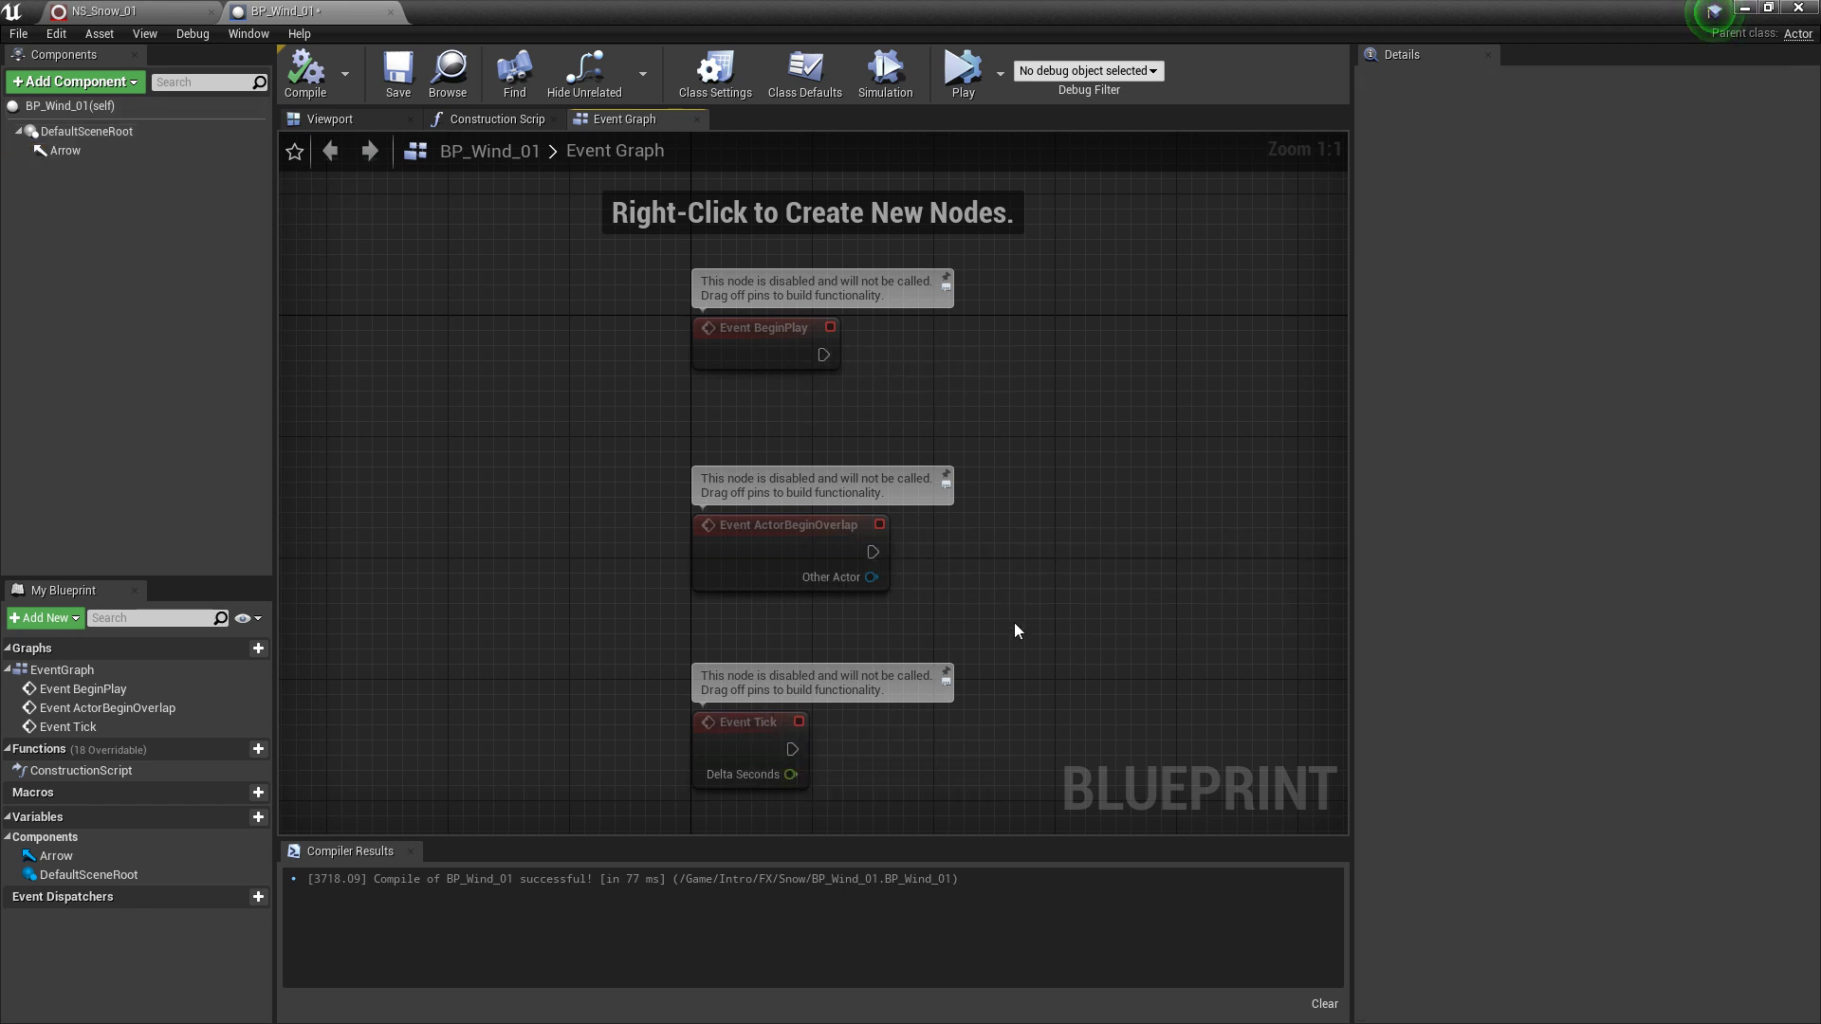
{"action": "left_click_drag", "start_coordinate": [1003, 615], "coordinate": [666, 310]}
{"action": "key", "text": "Delete"}
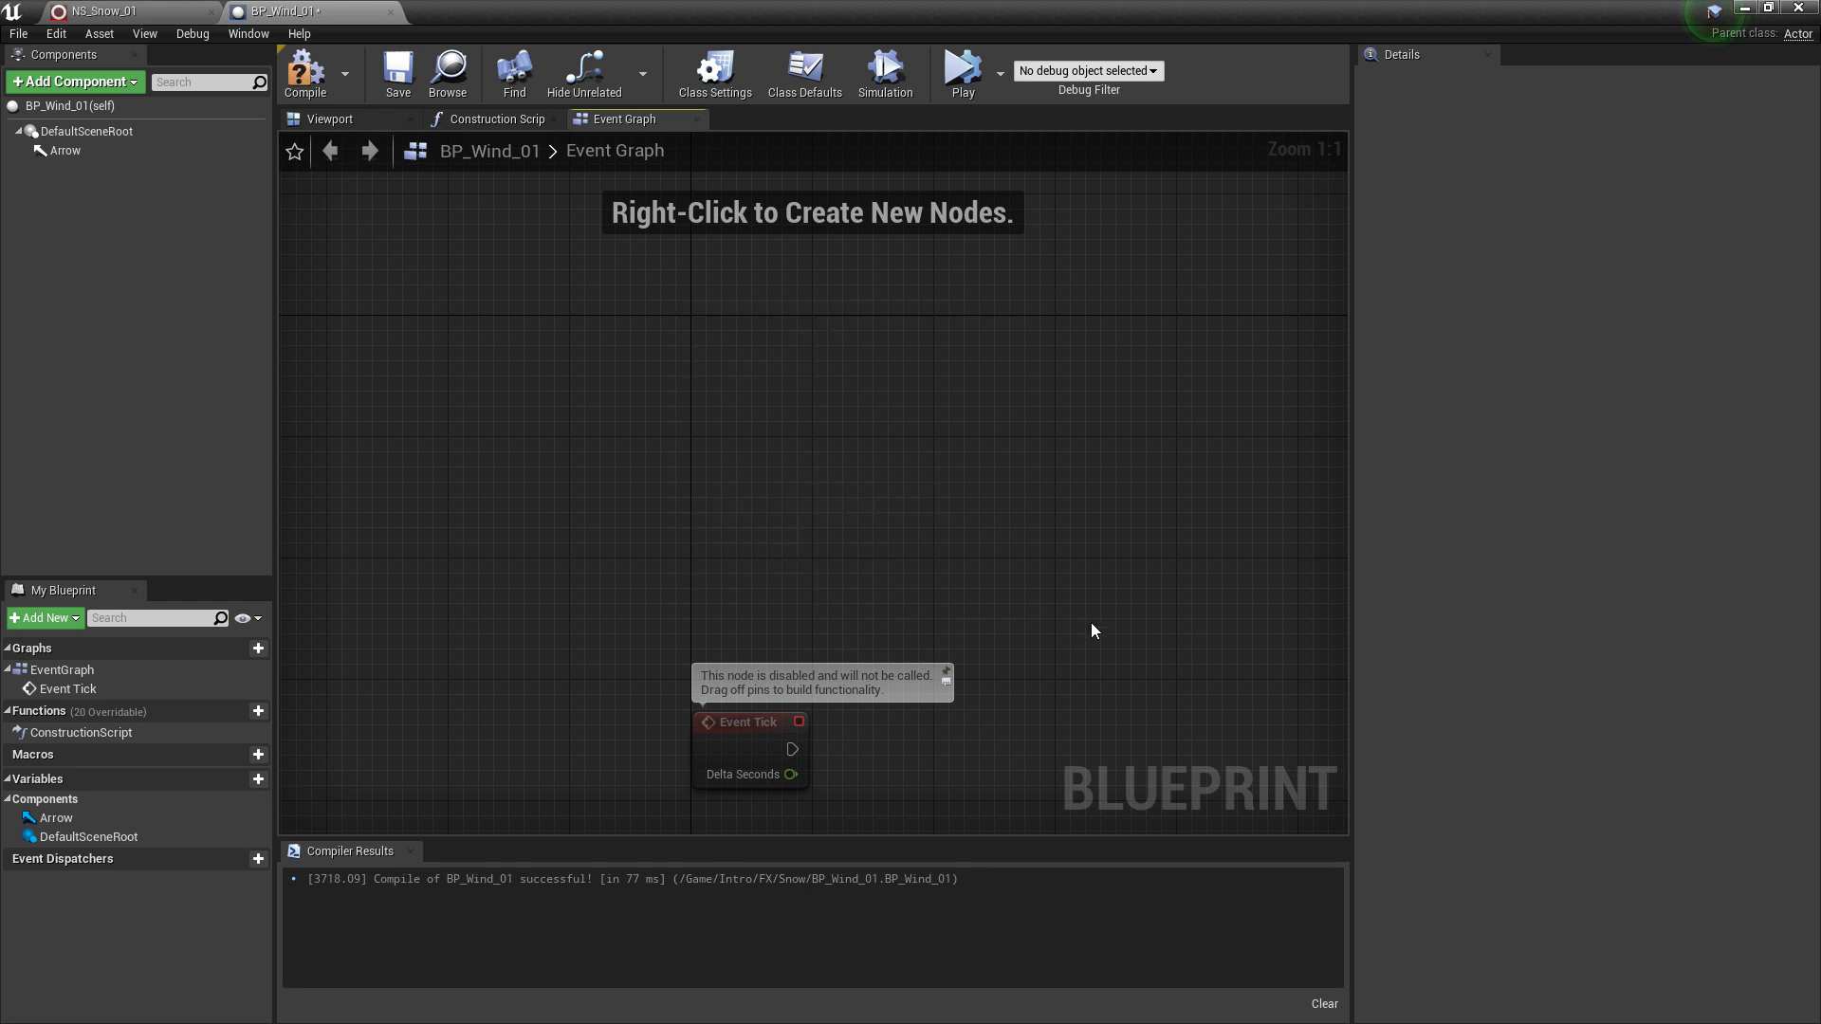
{"action": "right_click_drag", "start_coordinate": [1094, 631], "coordinate": [845, 478]}
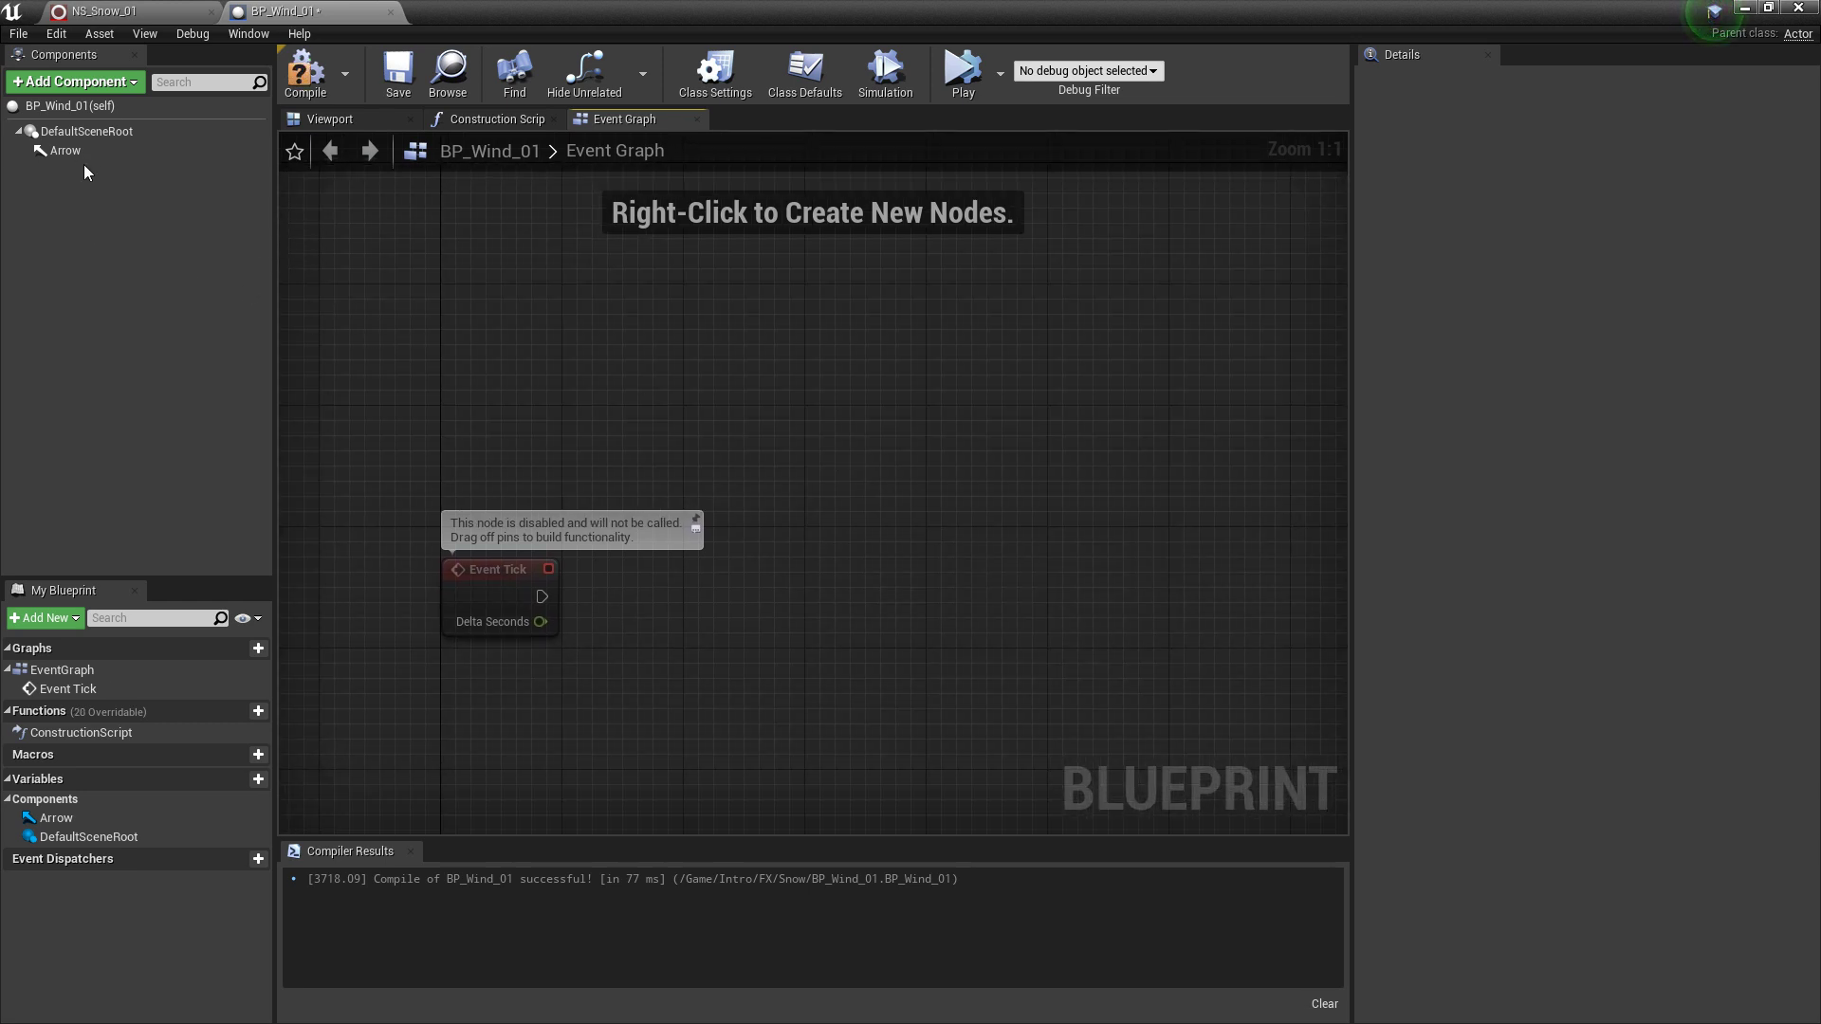
- Place an Arrow reference feeding a Get Forward Vector node
{"action": "left_click_drag", "start_coordinate": [57, 151], "coordinate": [749, 704]}
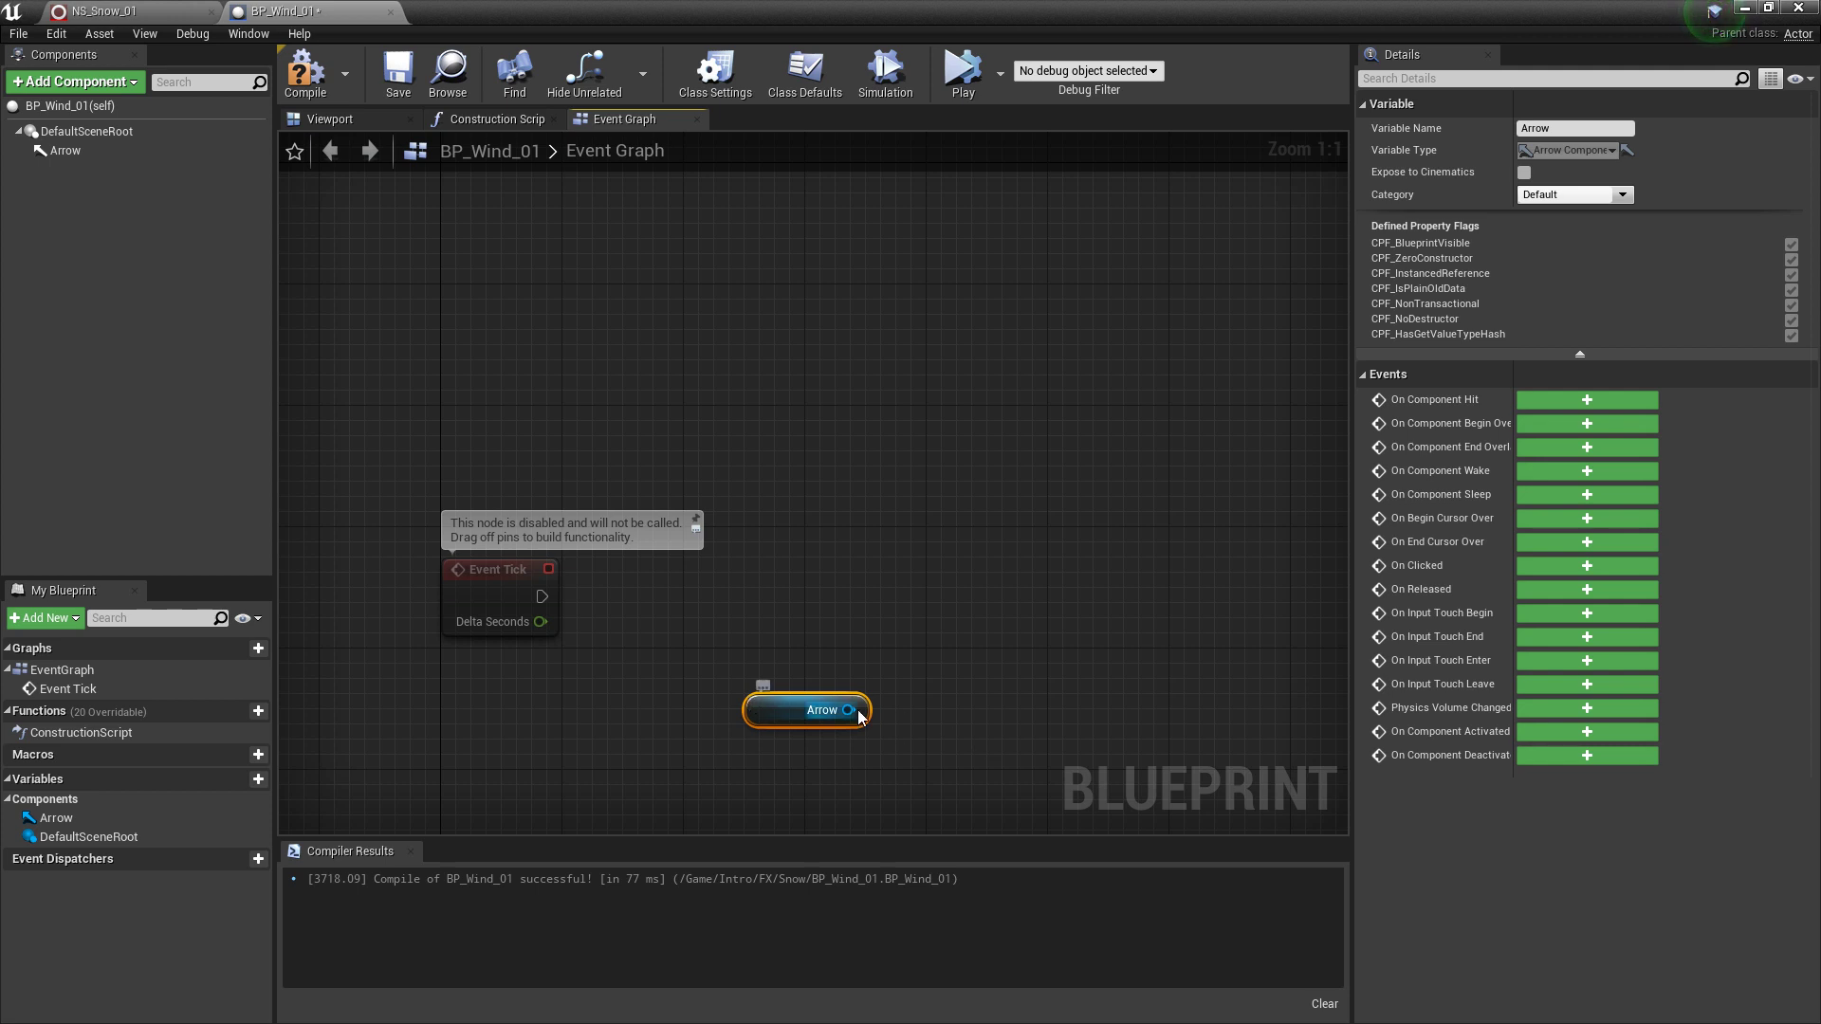
{"action": "left_click_drag", "start_coordinate": [849, 709], "coordinate": [881, 658]}
{"action": "type", "text": "get for"}
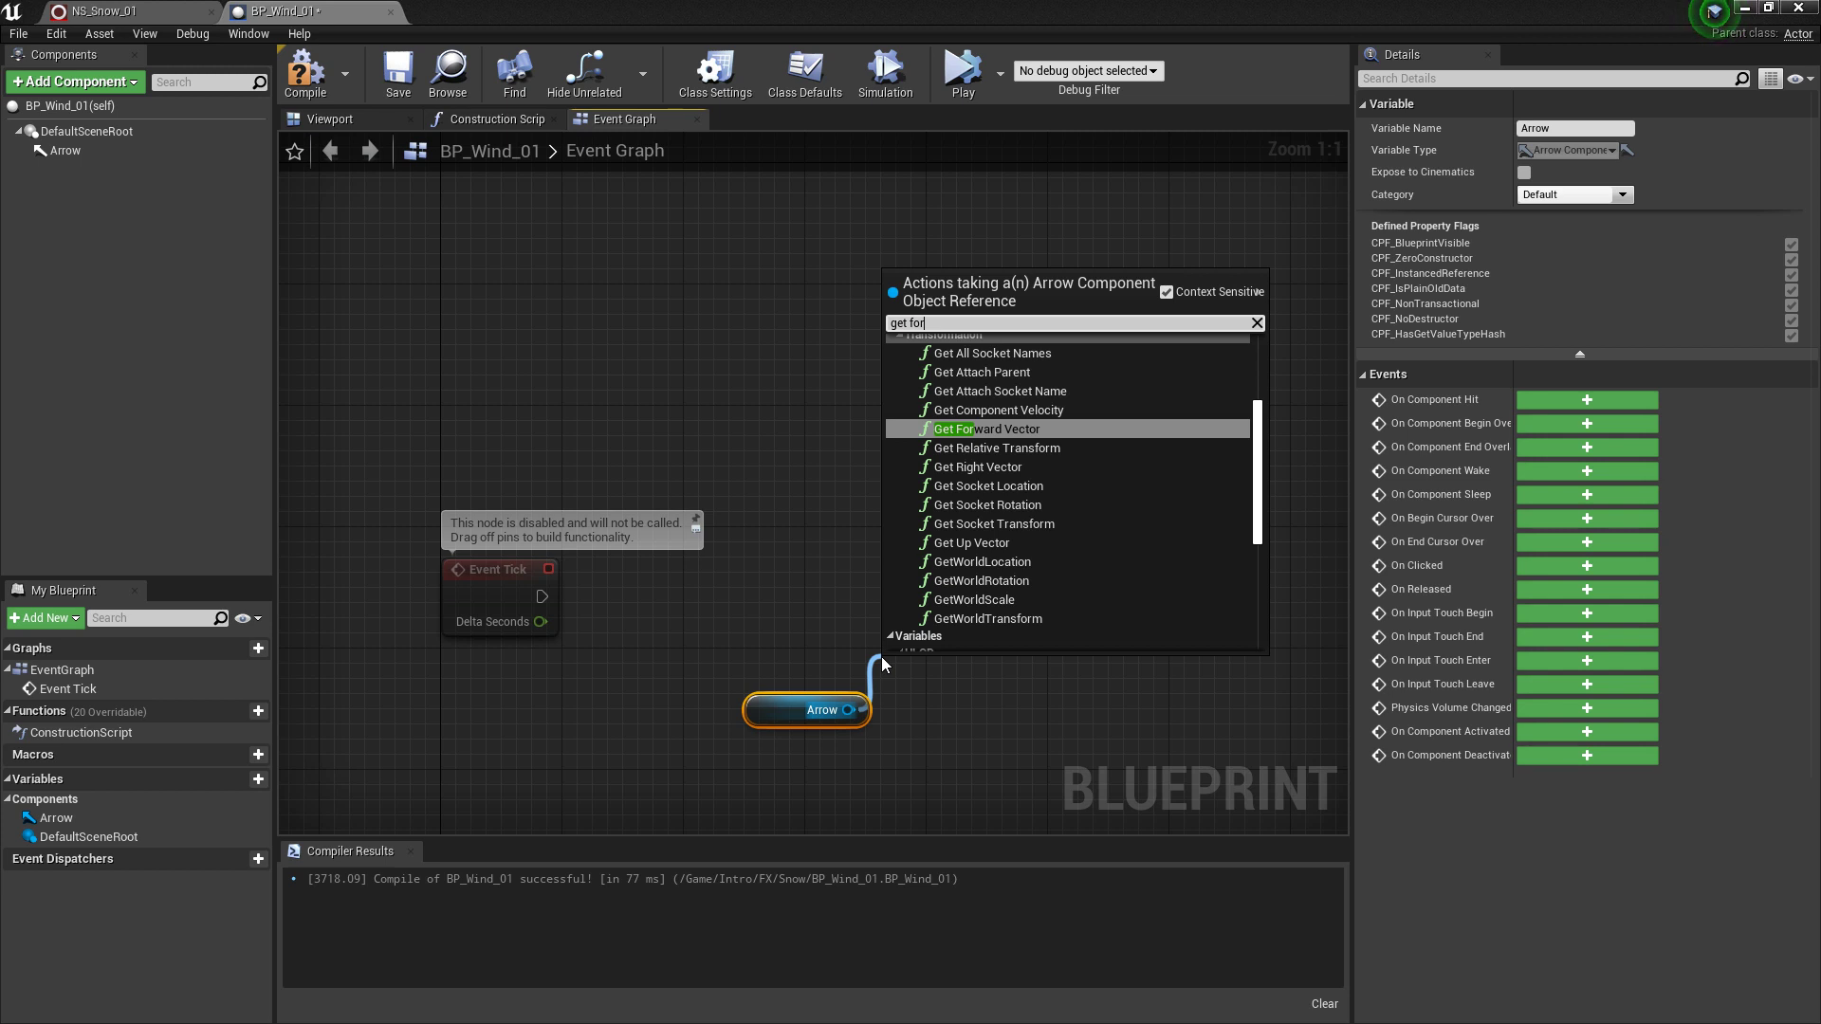
{"action": "key", "text": "Return"}
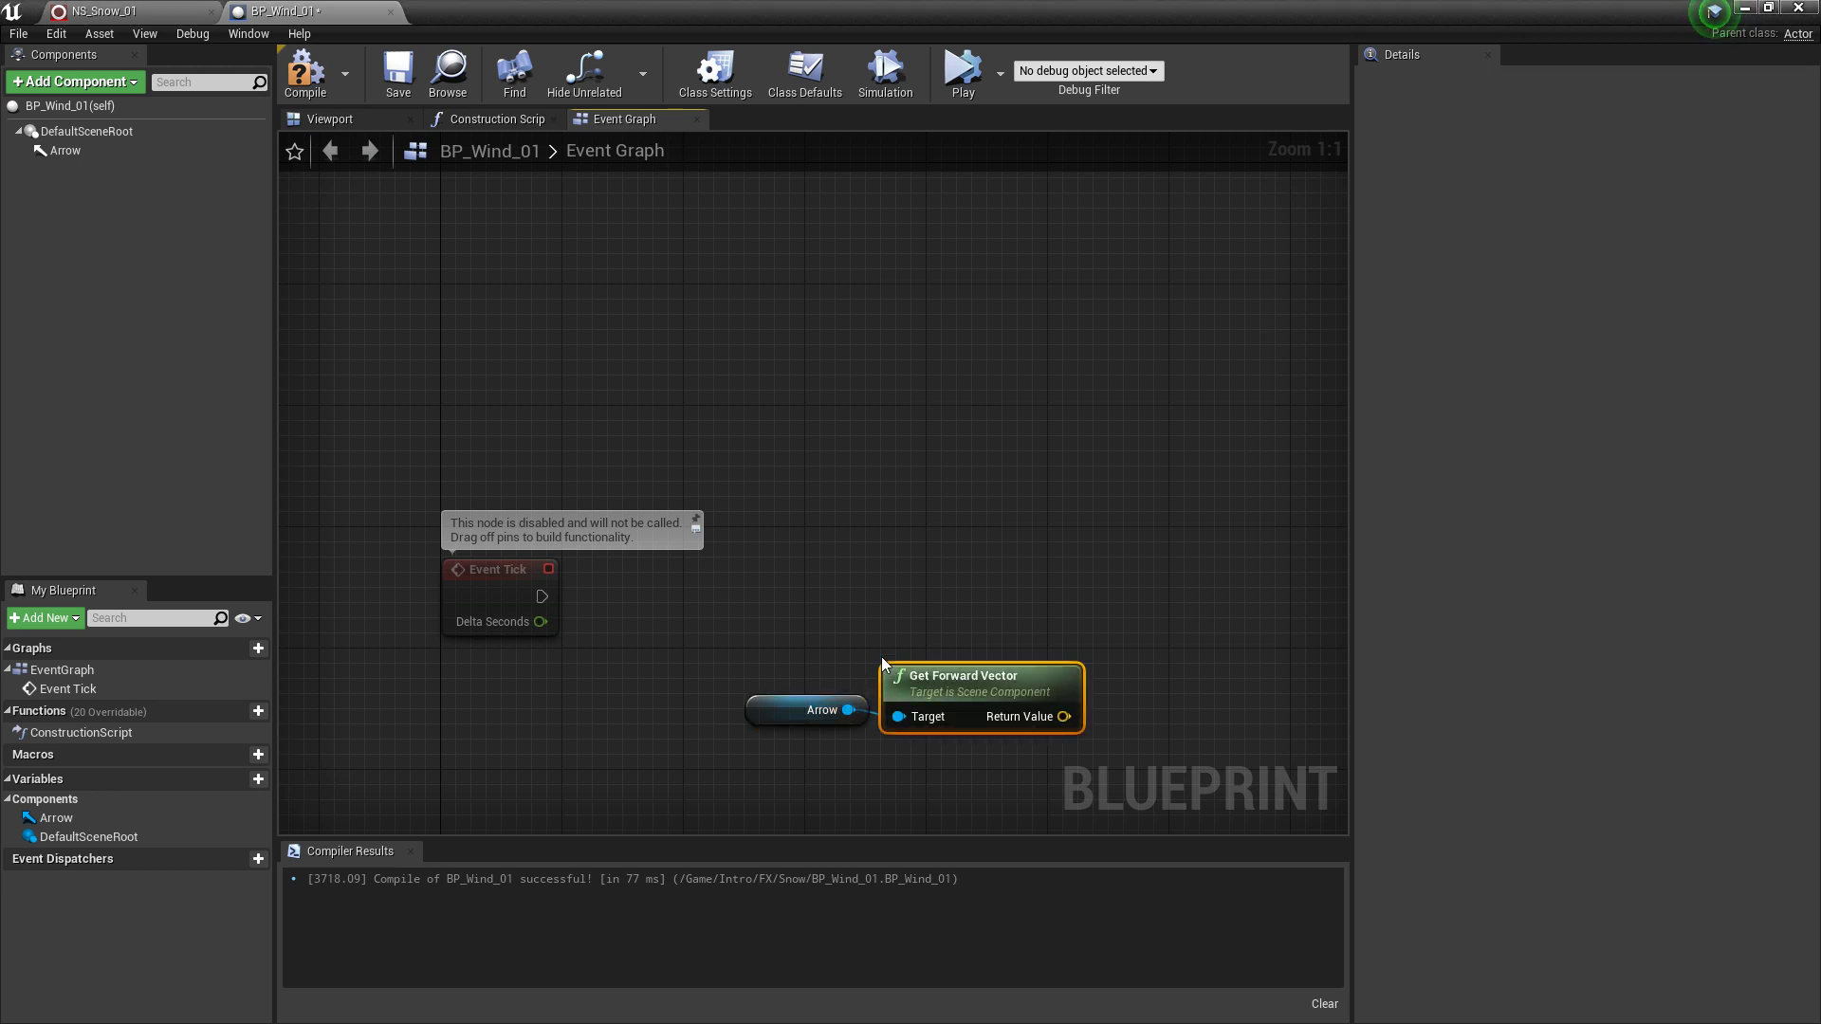
{"action": "left_click_drag", "start_coordinate": [976, 685], "coordinate": [810, 624]}
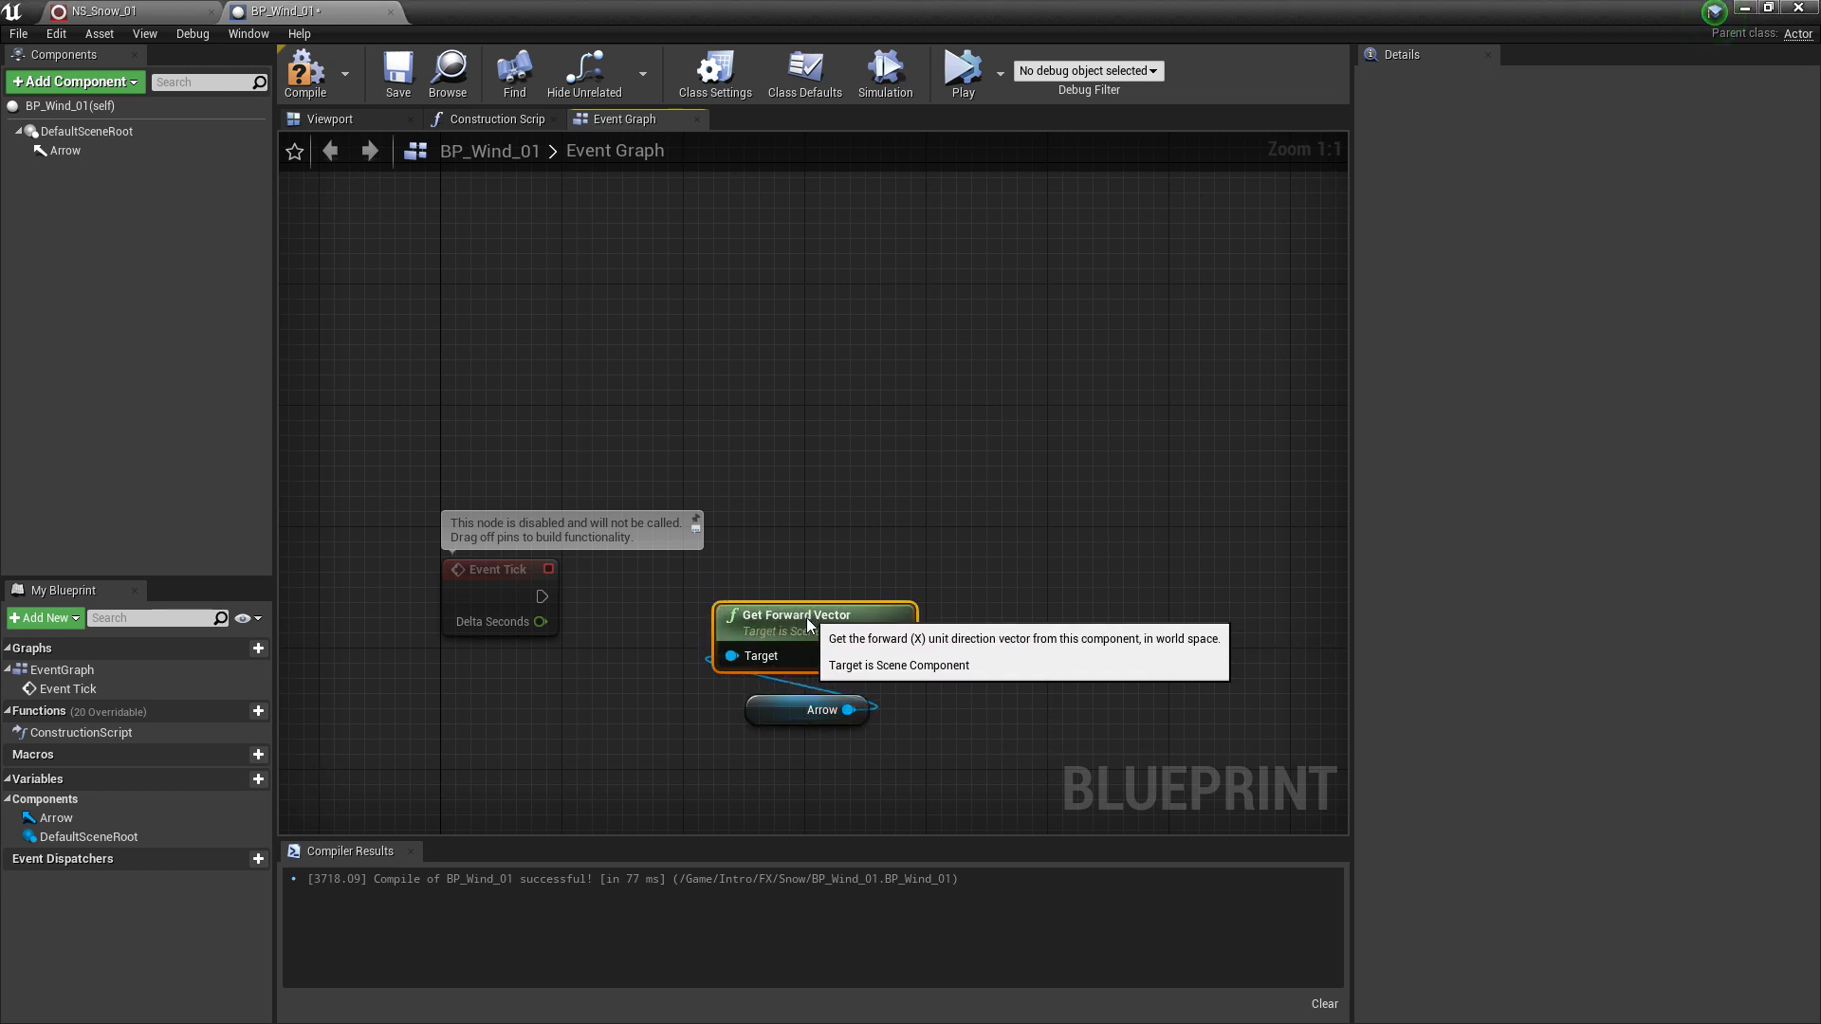
{"action": "right_click_drag", "start_coordinate": [1037, 680], "coordinate": [974, 684]}
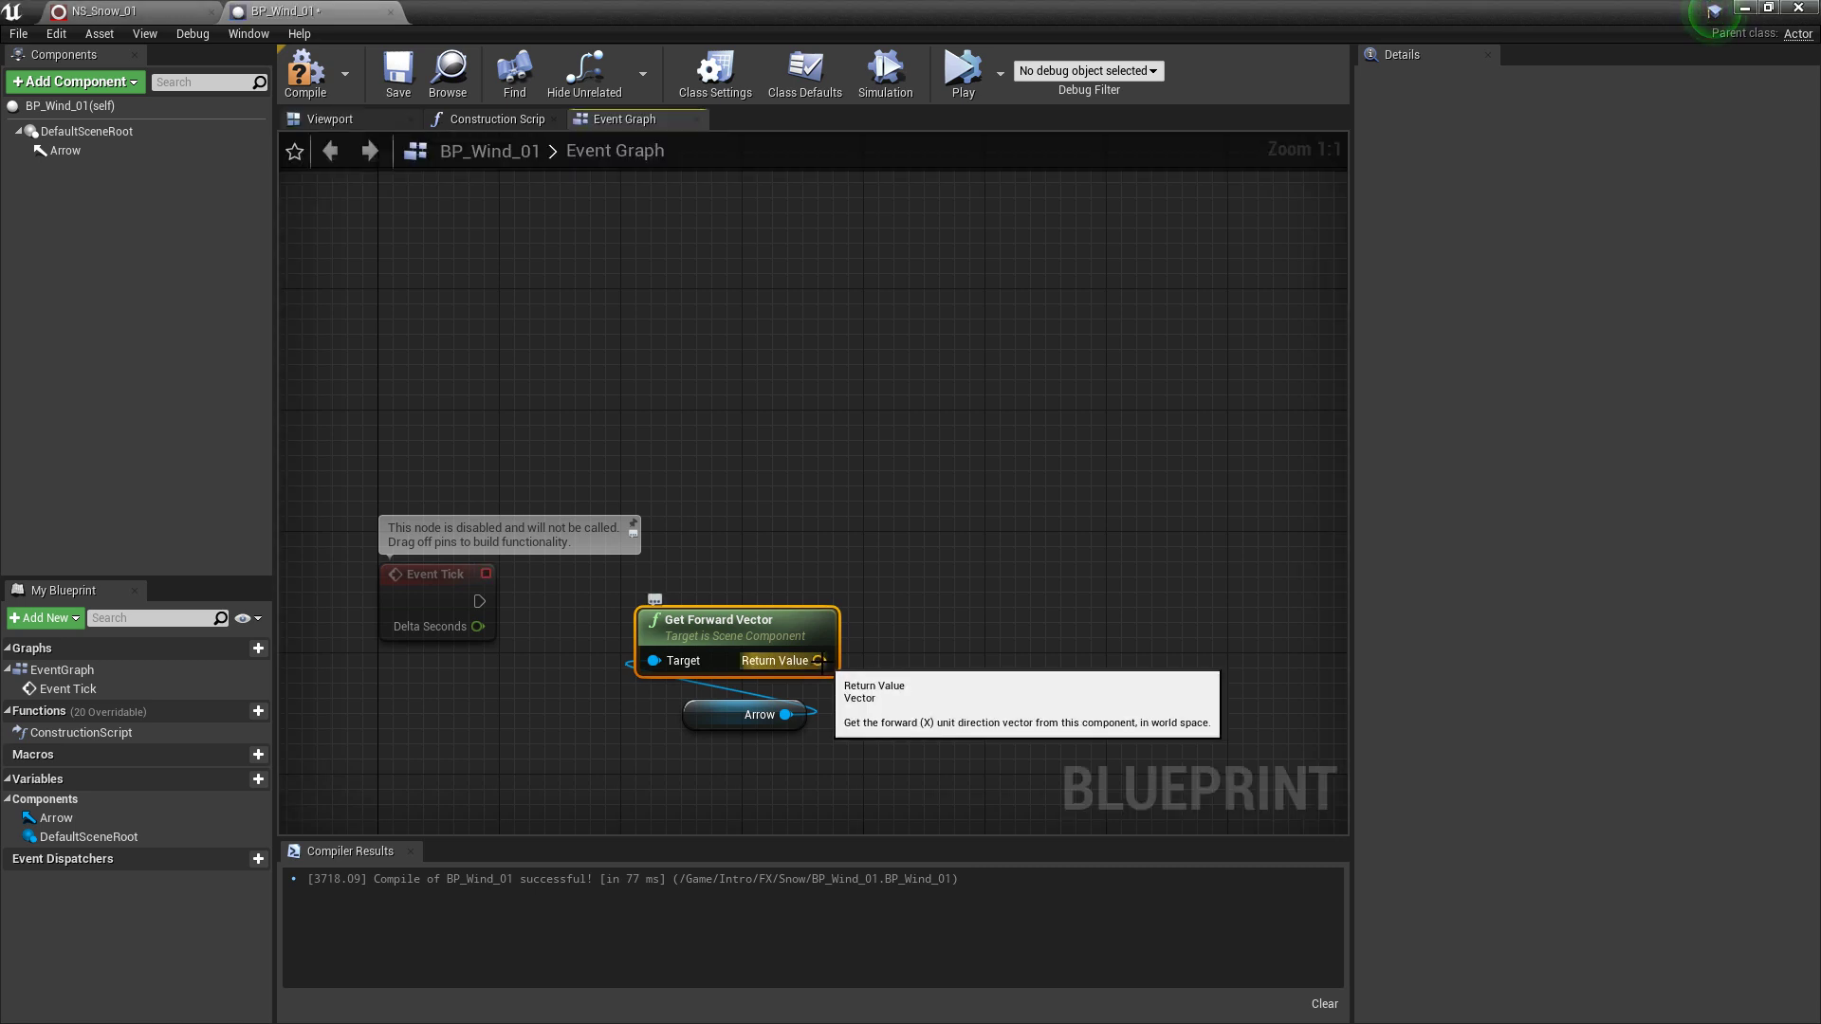
- Promote the forward vector to a new WindDir variable and begin a multiply node from it
{"action": "right_click", "coordinate": [822, 662]}
{"action": "left_click", "coordinate": [911, 691]}
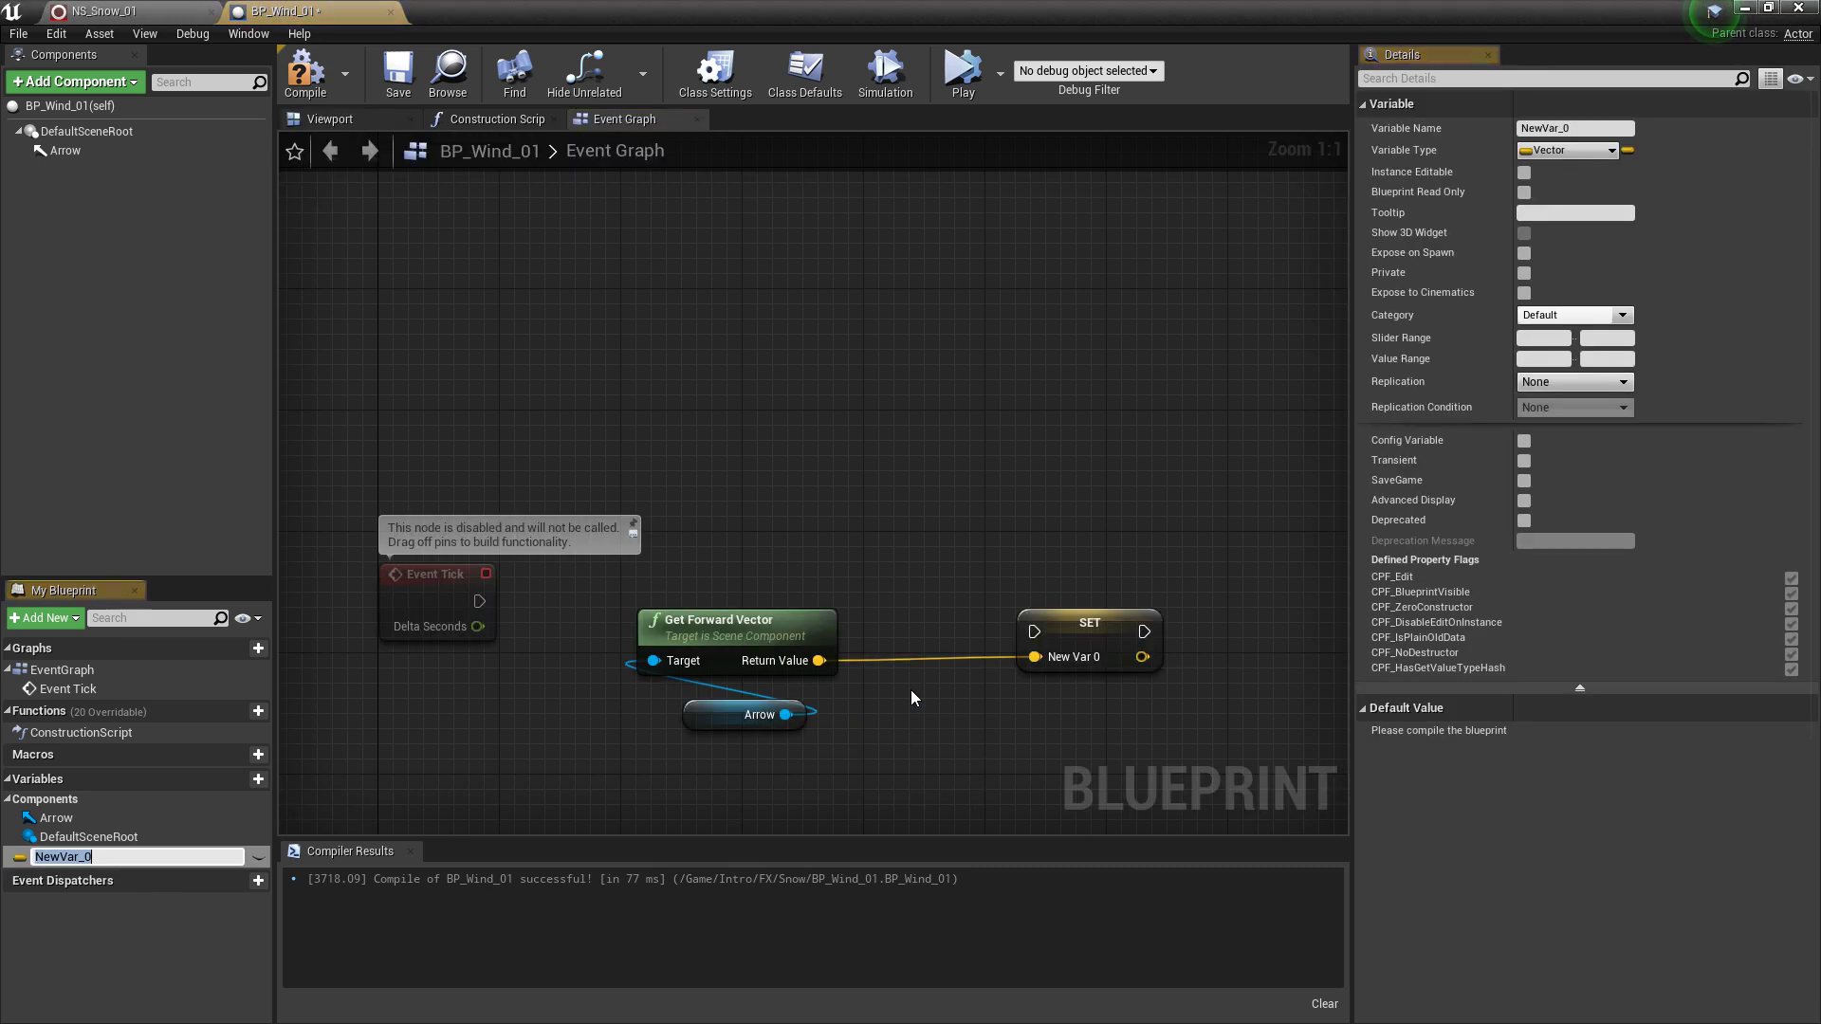
{"action": "type", "text": "Wind"}
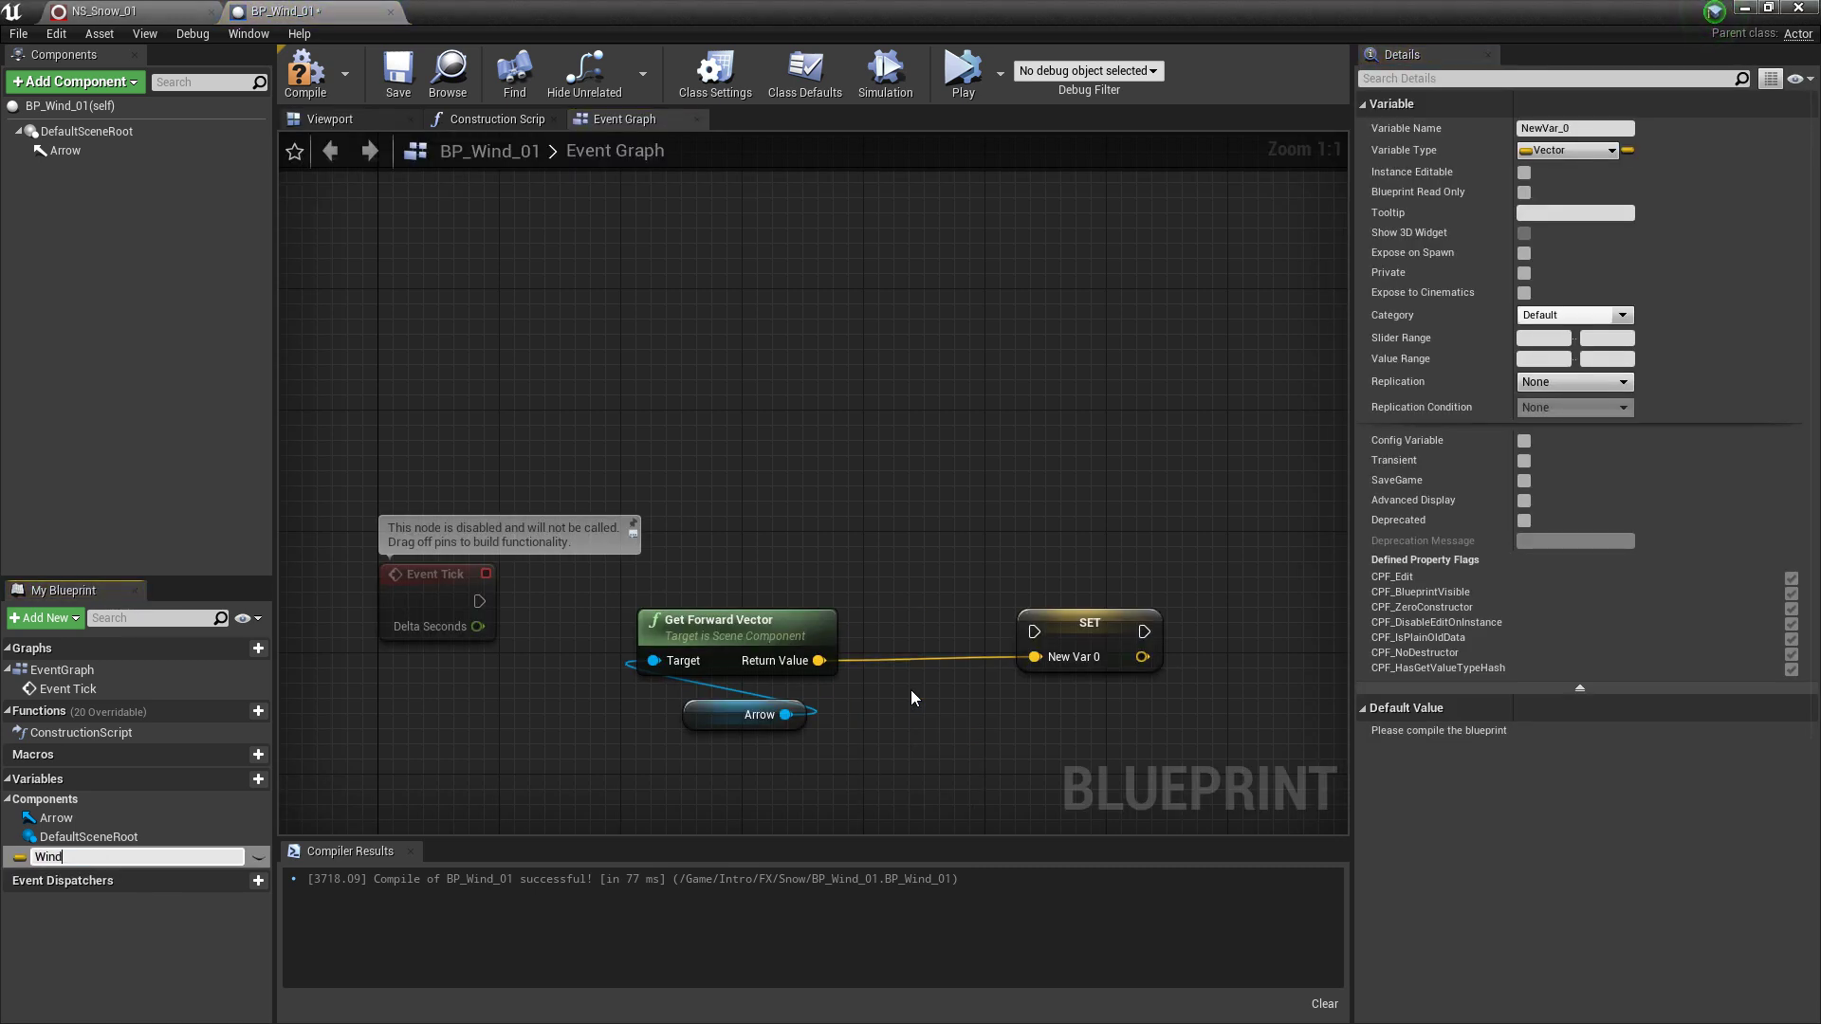
{"action": "type", "text": "Dir"}
{"action": "key", "text": "Return"}
{"action": "left_click_drag", "start_coordinate": [1103, 631], "coordinate": [1023, 556]}
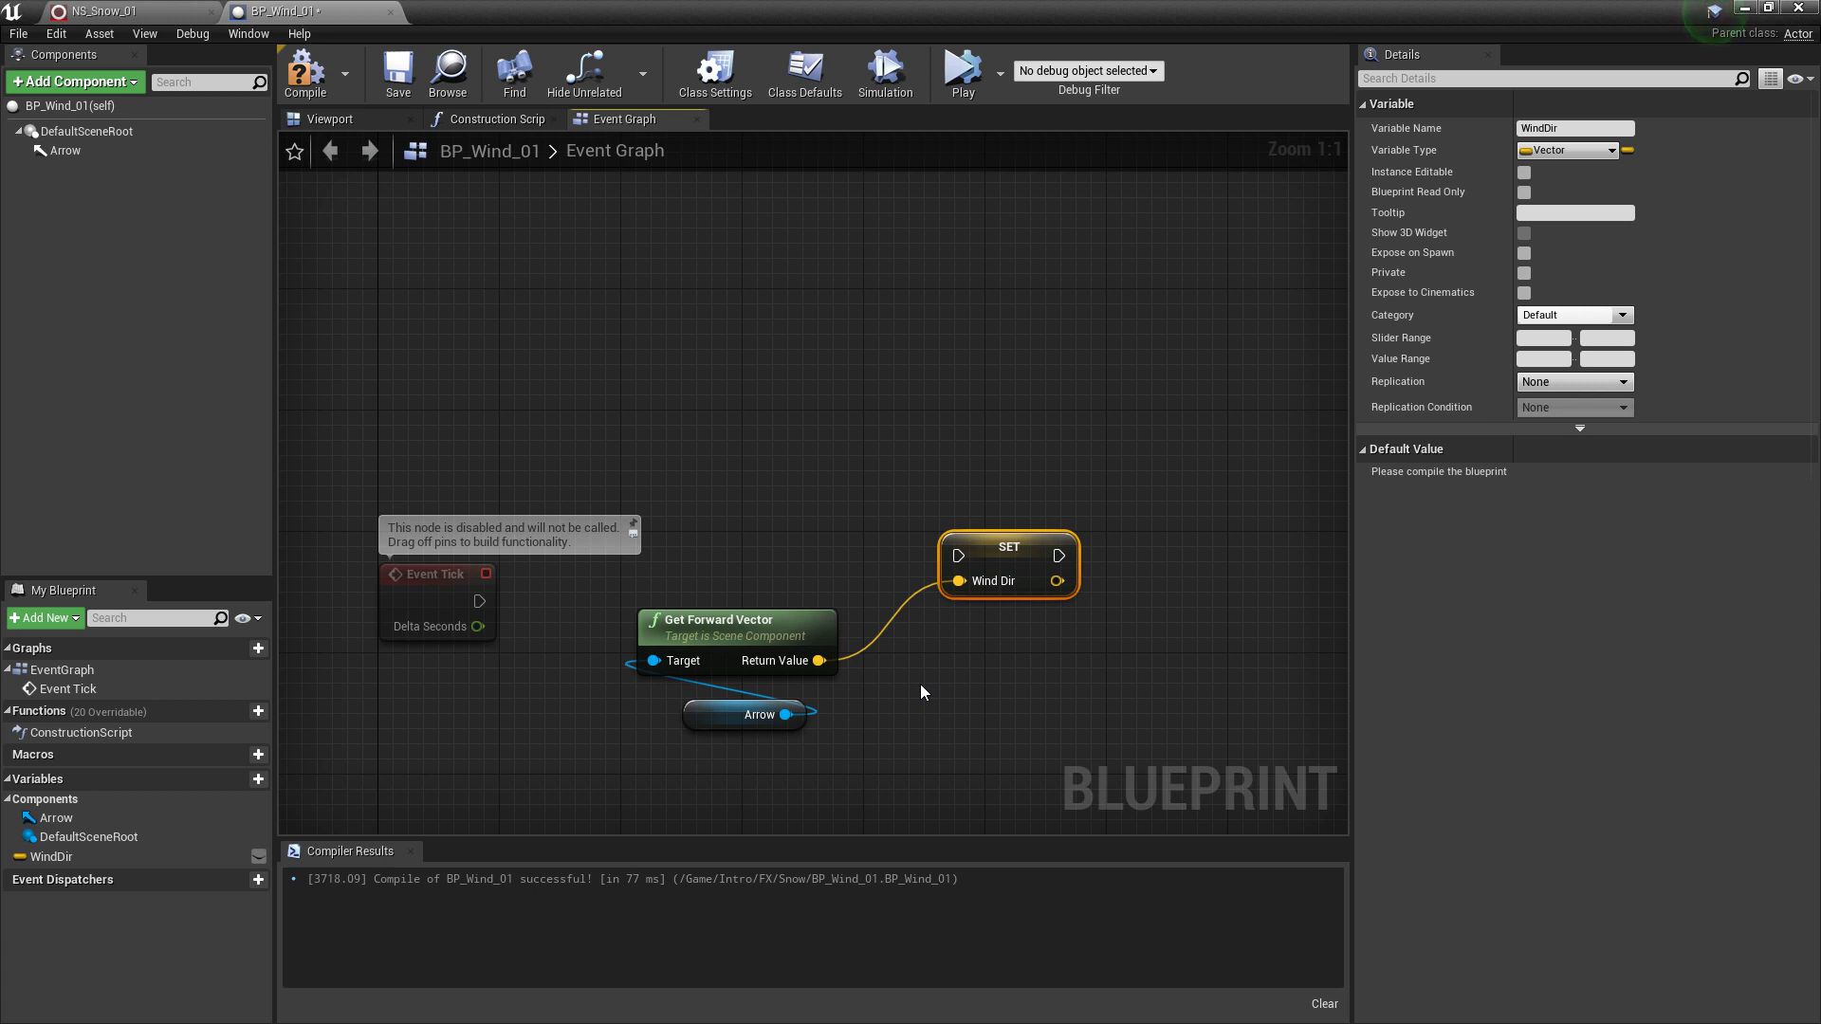
{"action": "left_click_drag", "start_coordinate": [818, 660], "coordinate": [947, 656]}
{"action": "type", "text": "mul"}
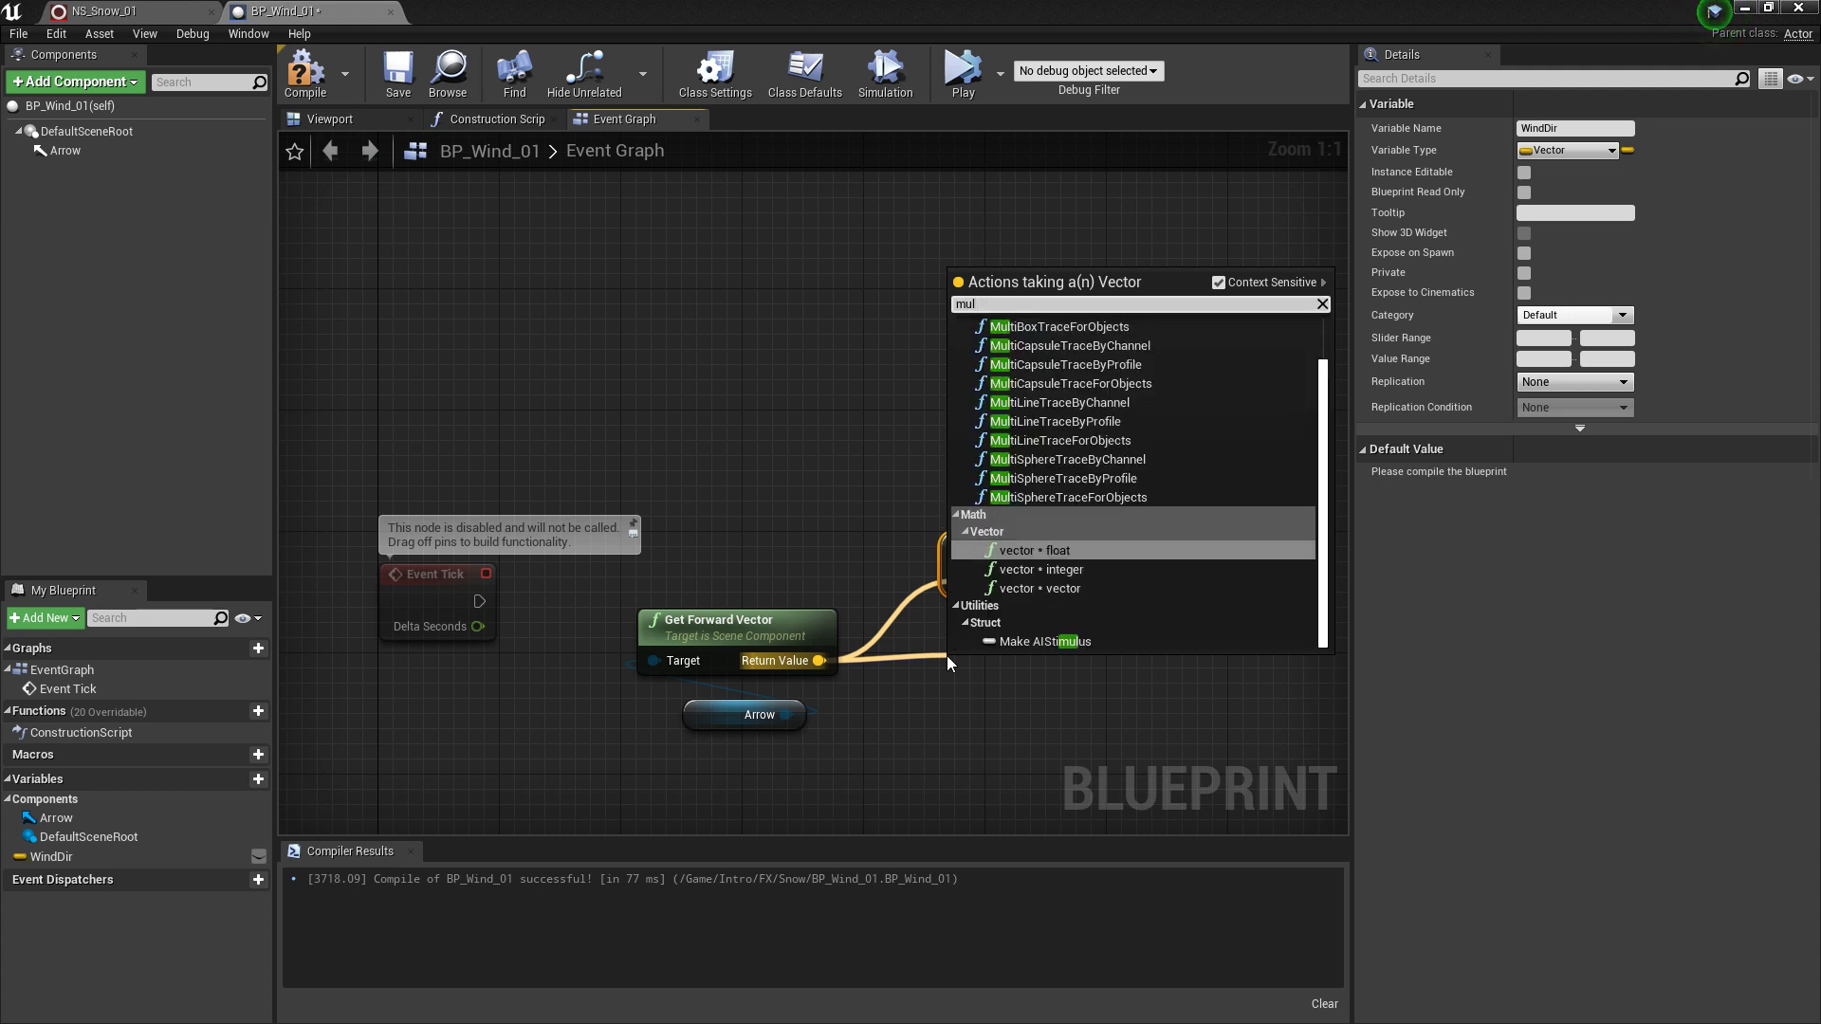
- Multiply the forward vector by a float promoted to a new WindIntensity variable
{"action": "key", "text": "Return"}
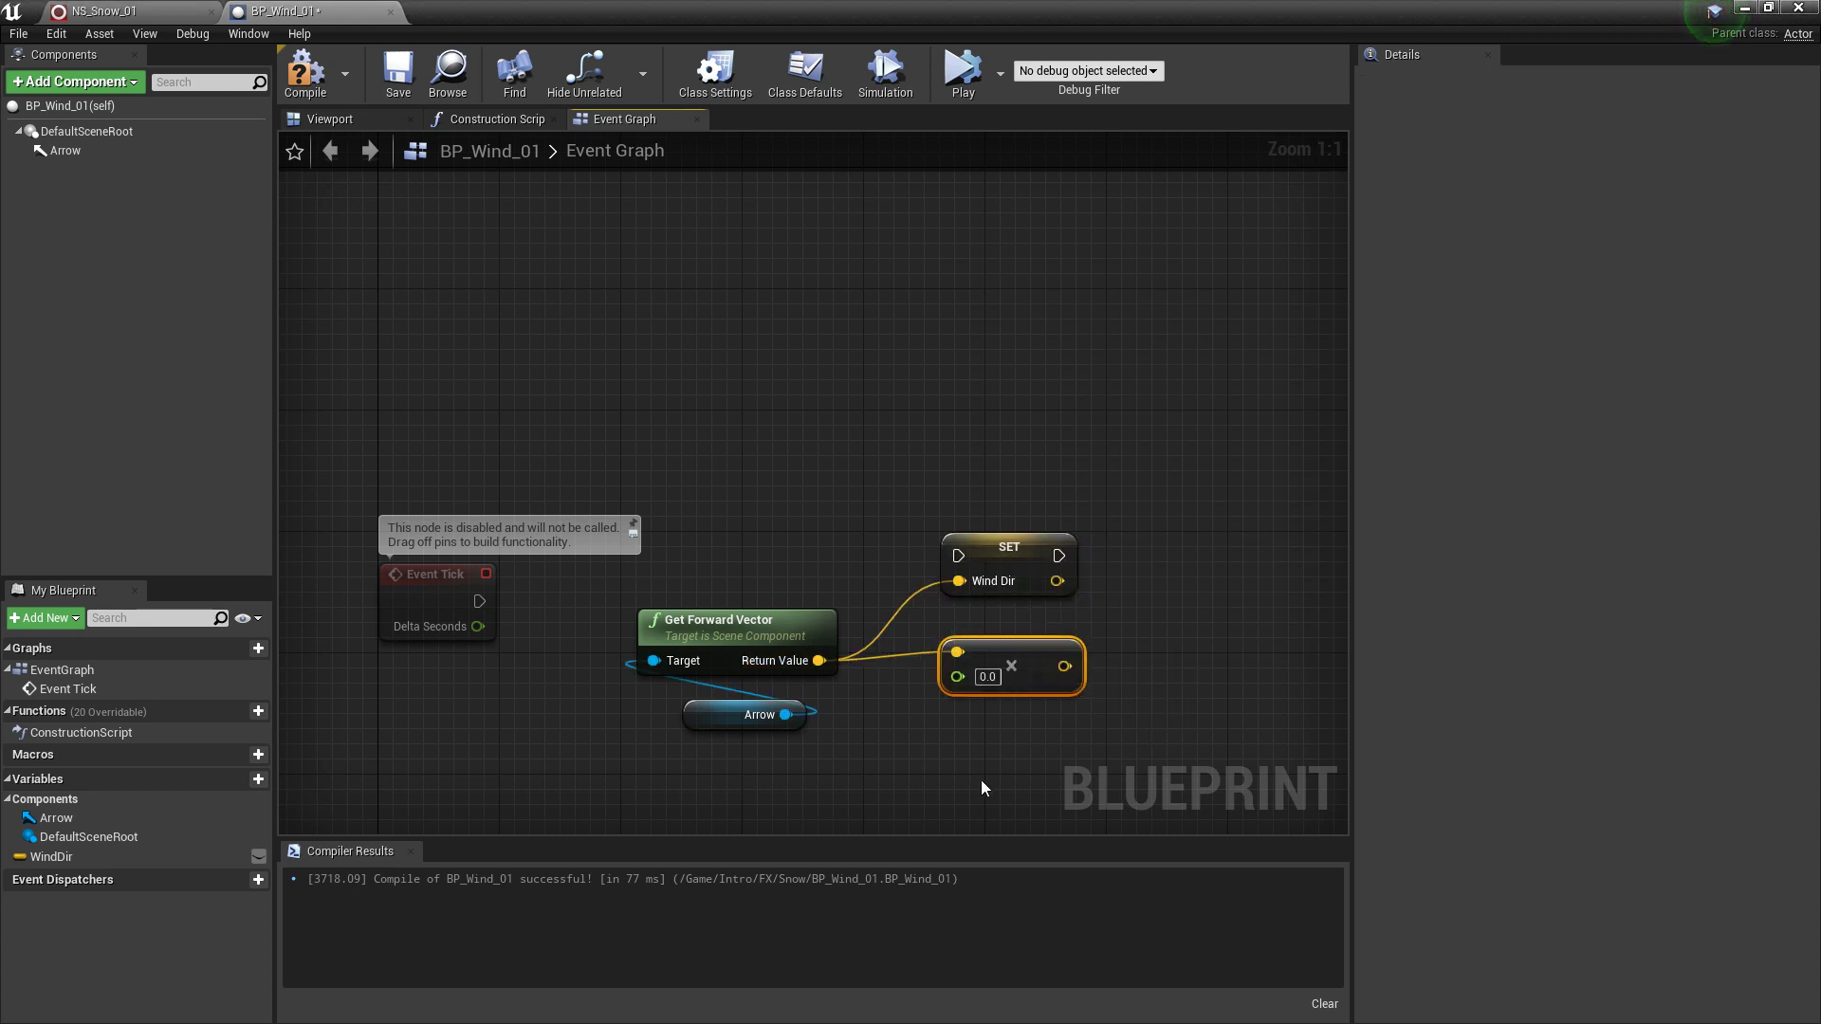
{"action": "right_click", "coordinate": [957, 677]}
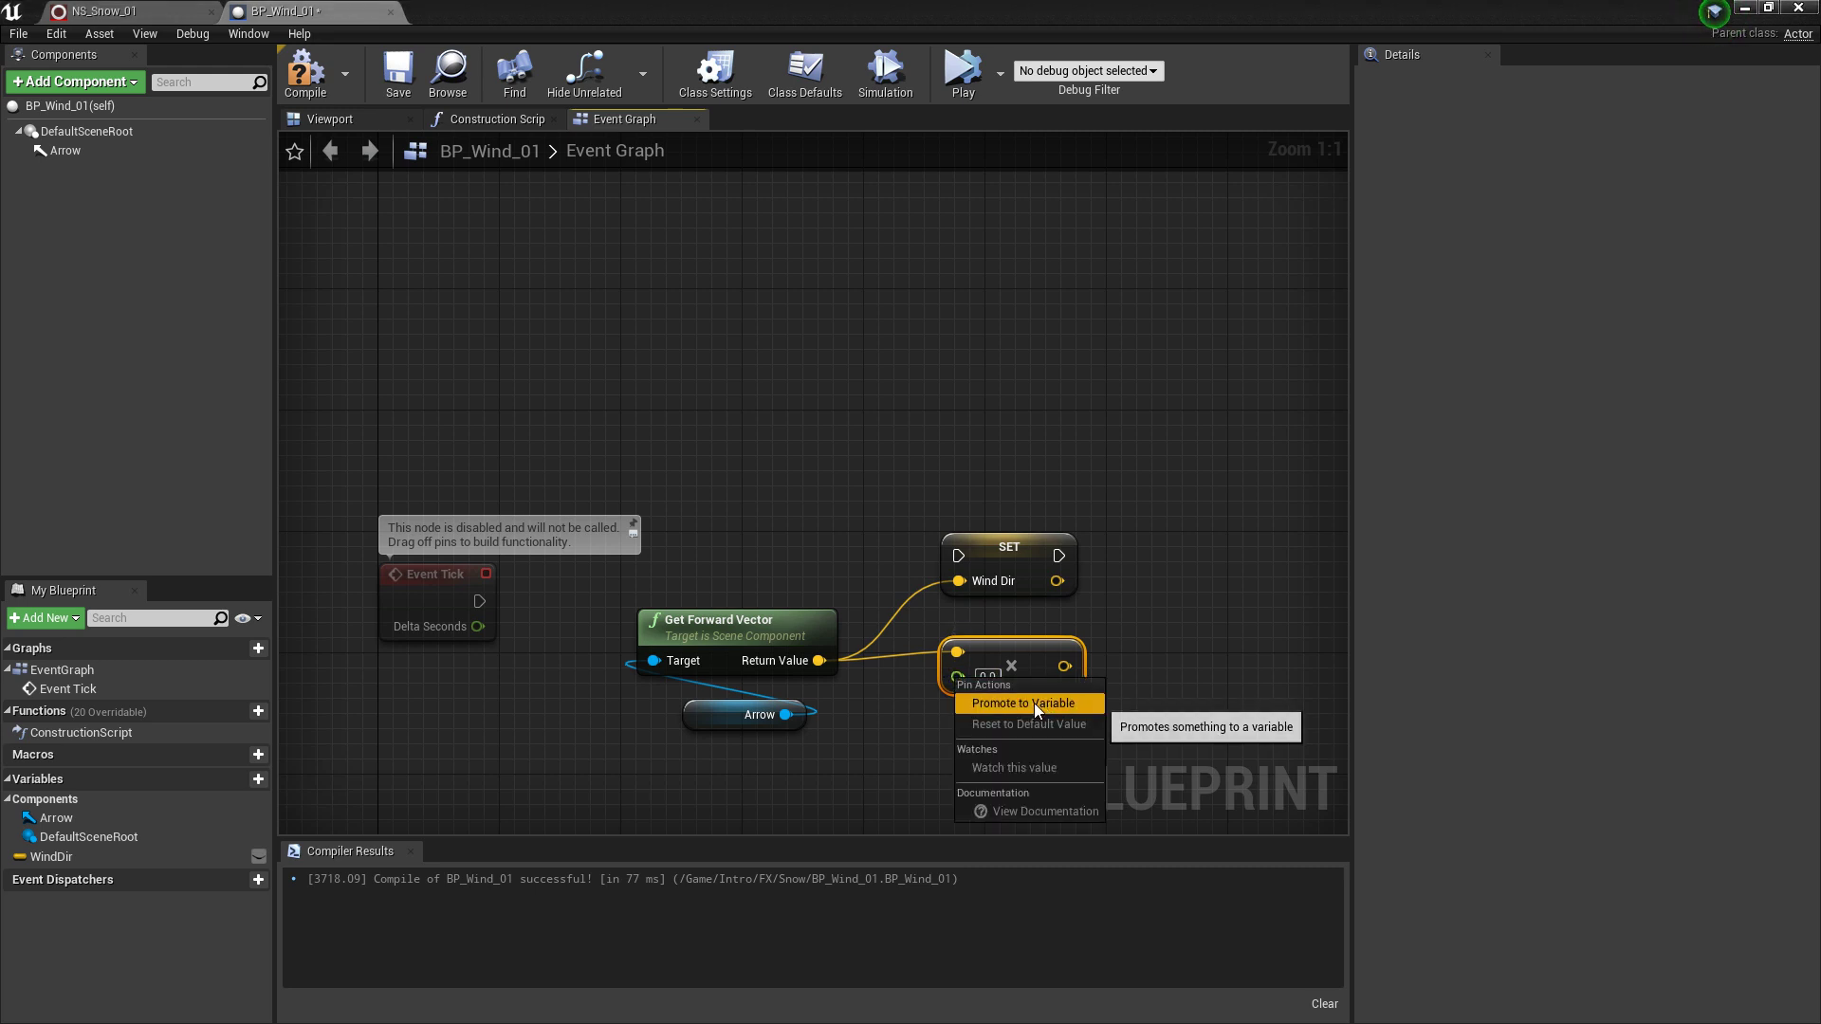
{"action": "left_click", "coordinate": [1015, 704]}
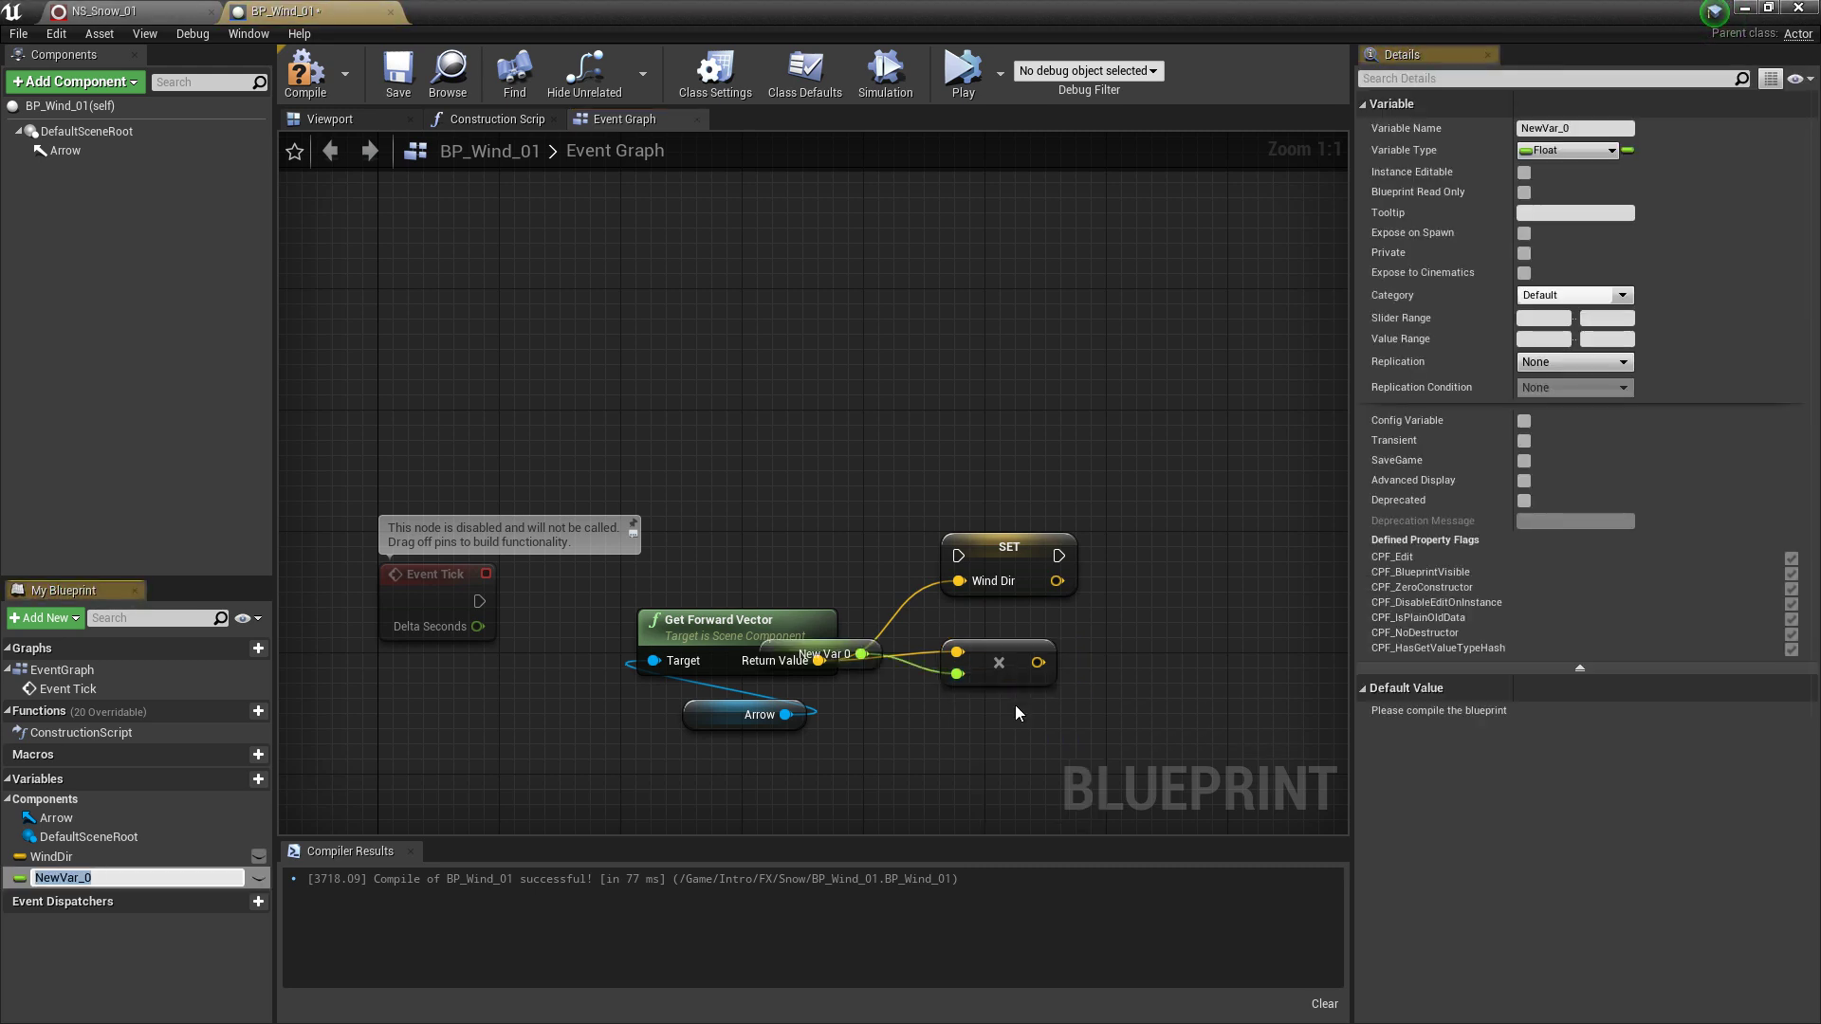
{"action": "type", "text": "WindInt"}
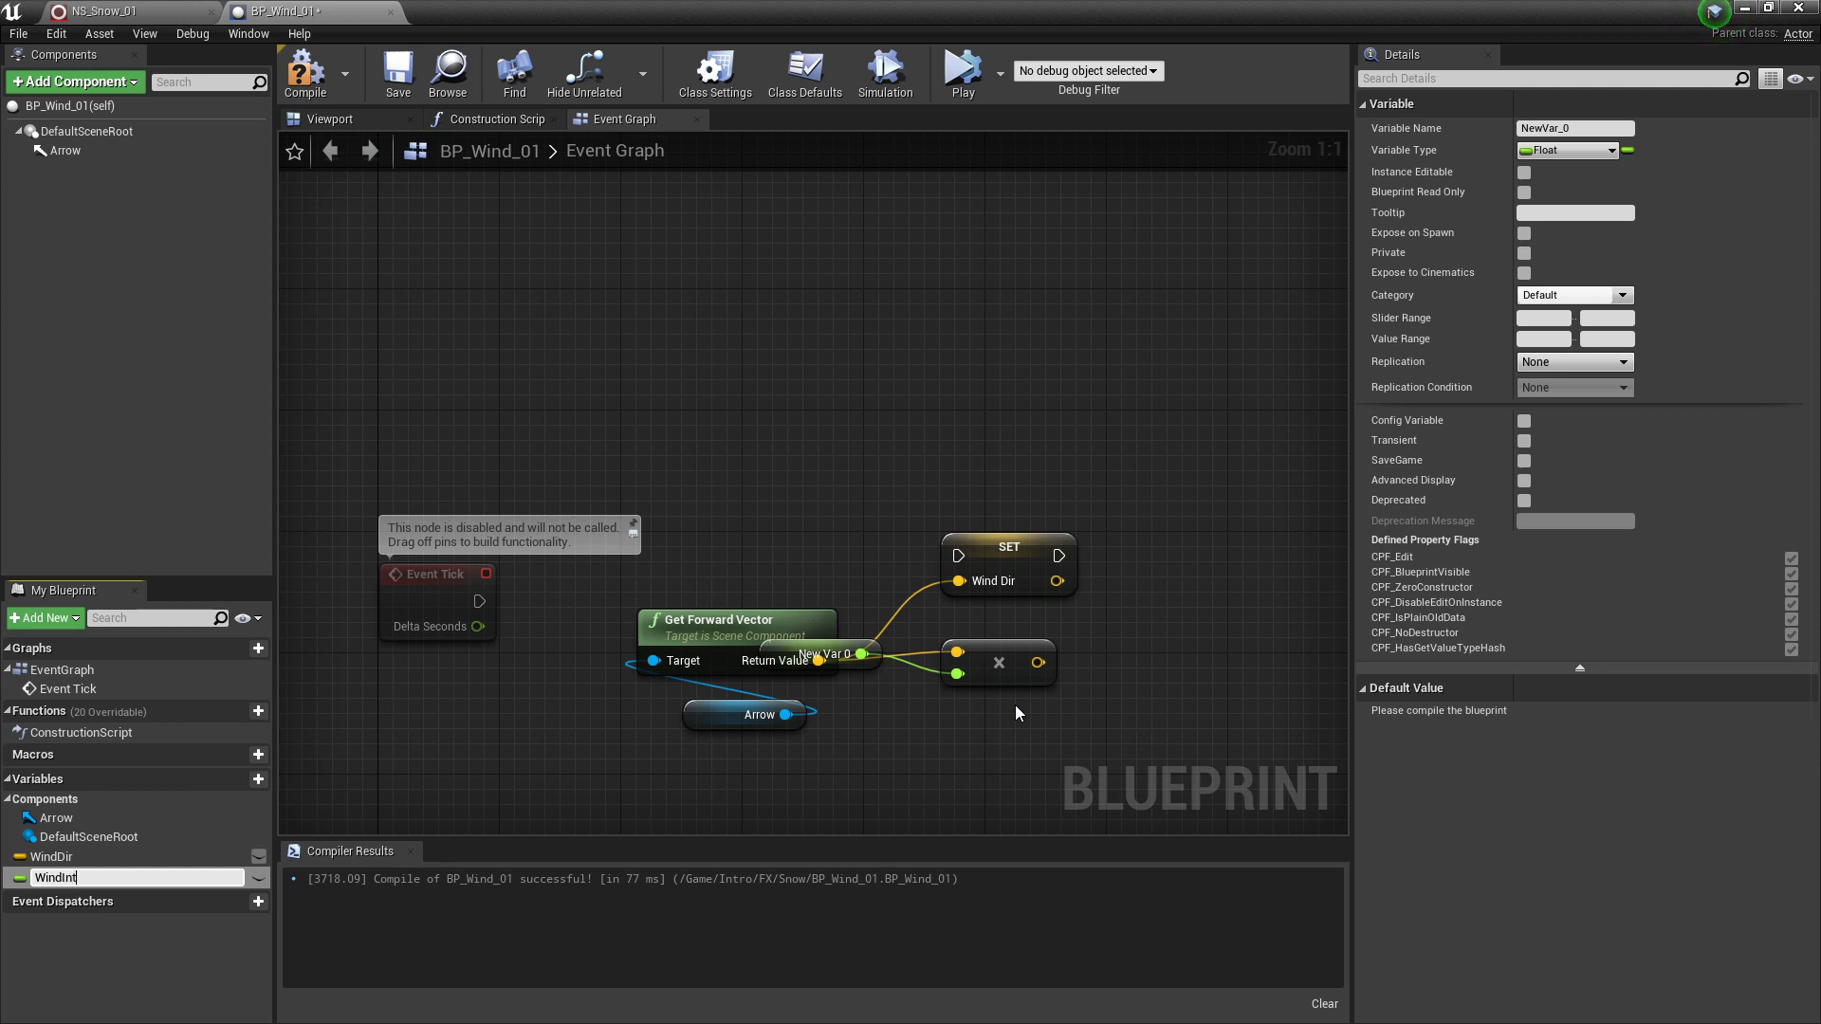
{"action": "type", "text": "ensity"}
{"action": "key", "text": "Return"}
{"action": "left_click_drag", "start_coordinate": [877, 655], "coordinate": [938, 746]}
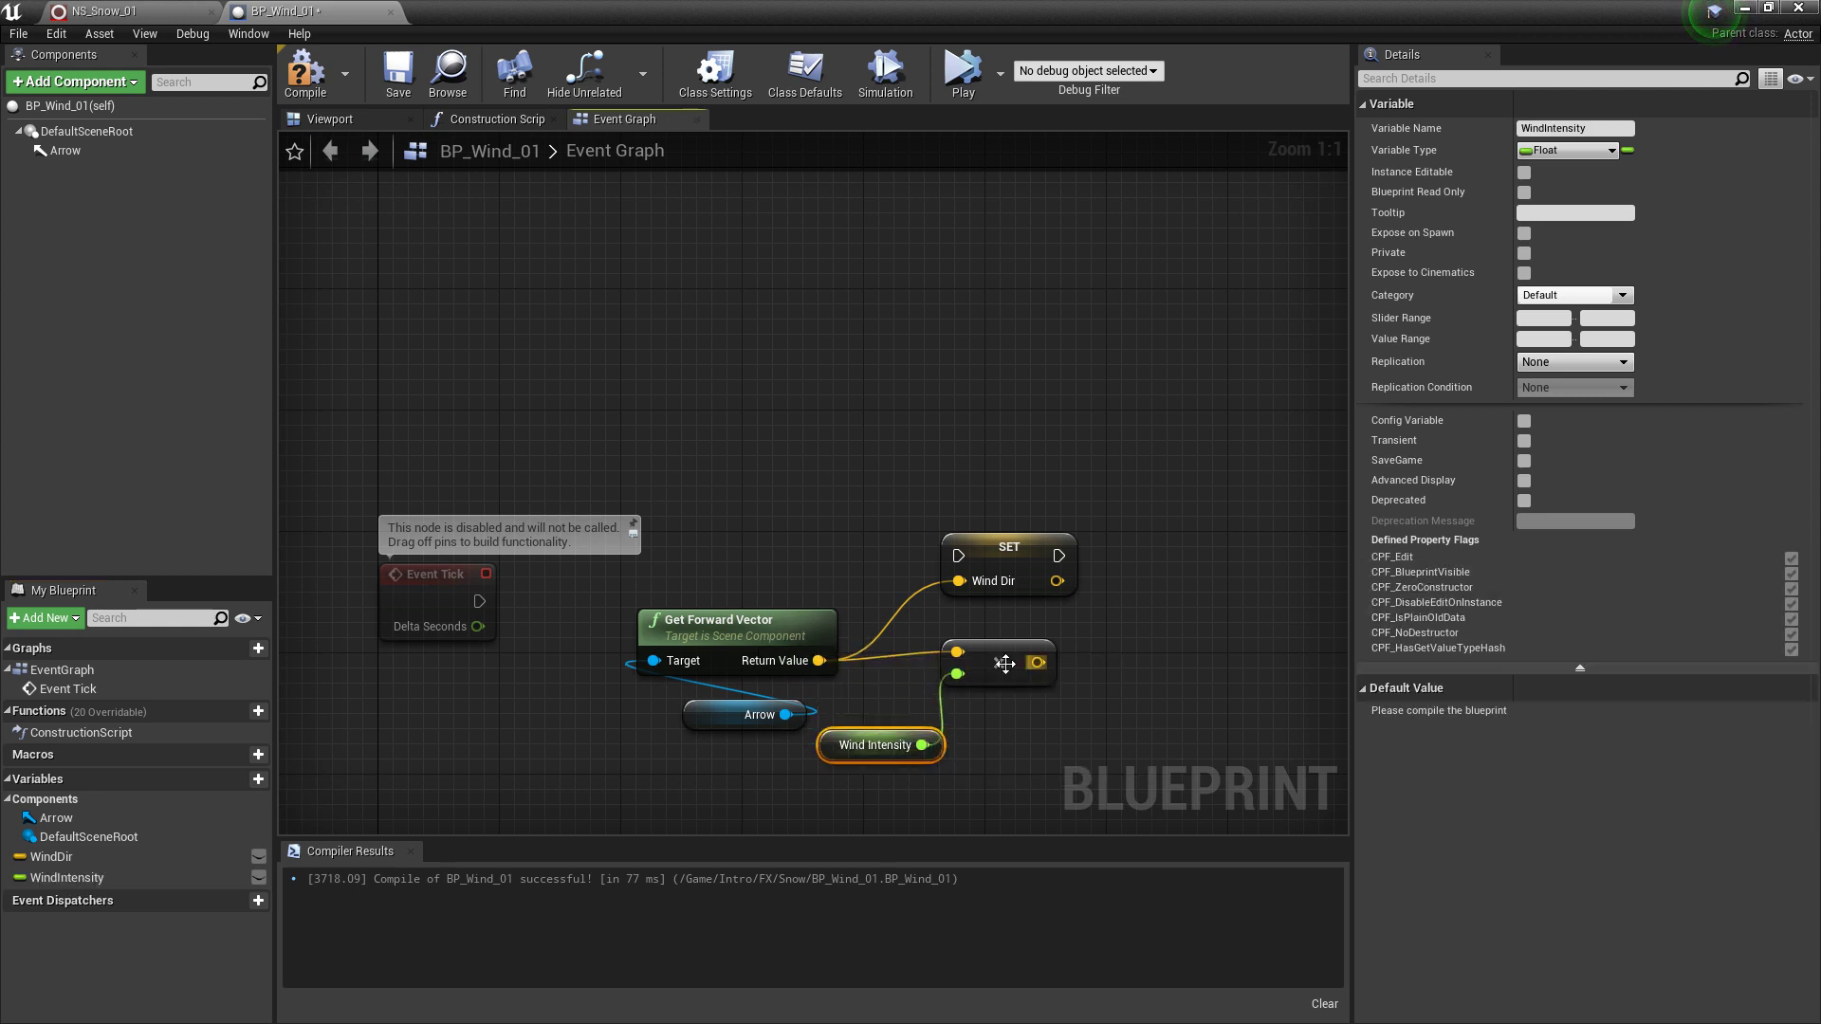
{"action": "left_click_drag", "start_coordinate": [1009, 656], "coordinate": [960, 585]}
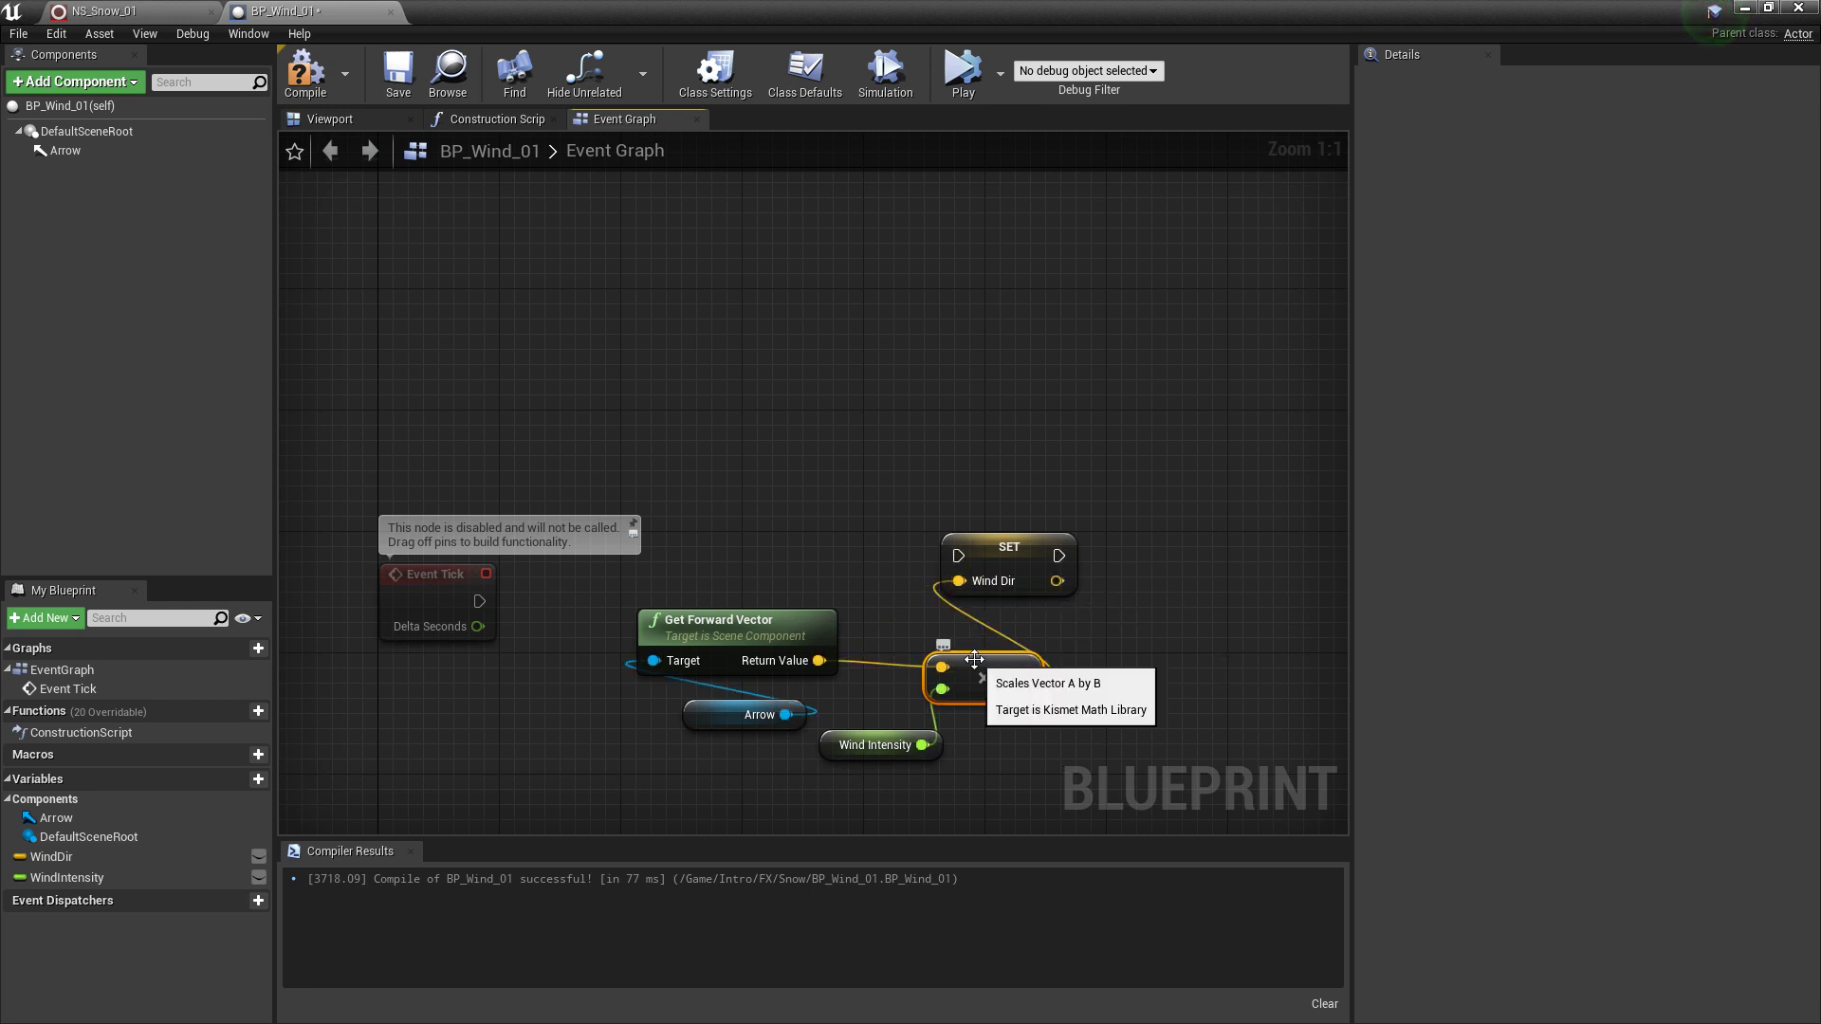
- Add a new Float variable named WindTur
{"action": "left_click", "coordinate": [249, 783]}
{"action": "type", "text": "WindTur"}
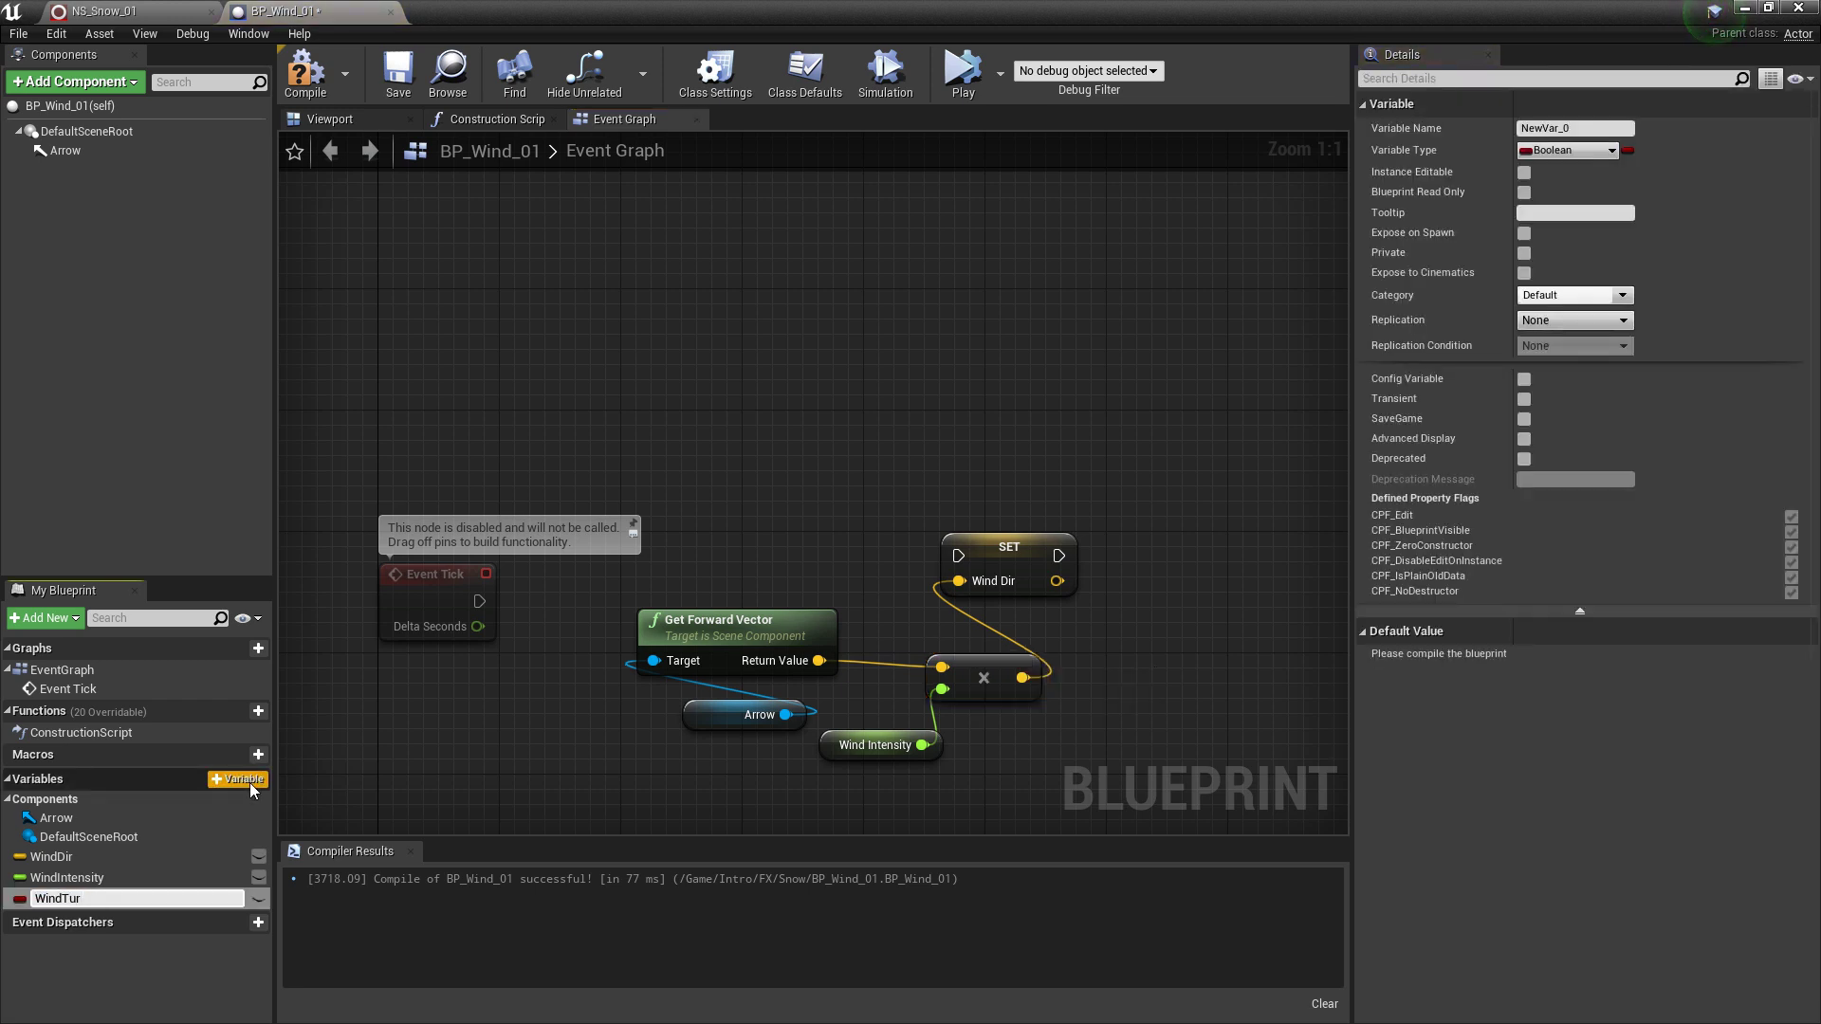
{"action": "key", "text": "Return"}
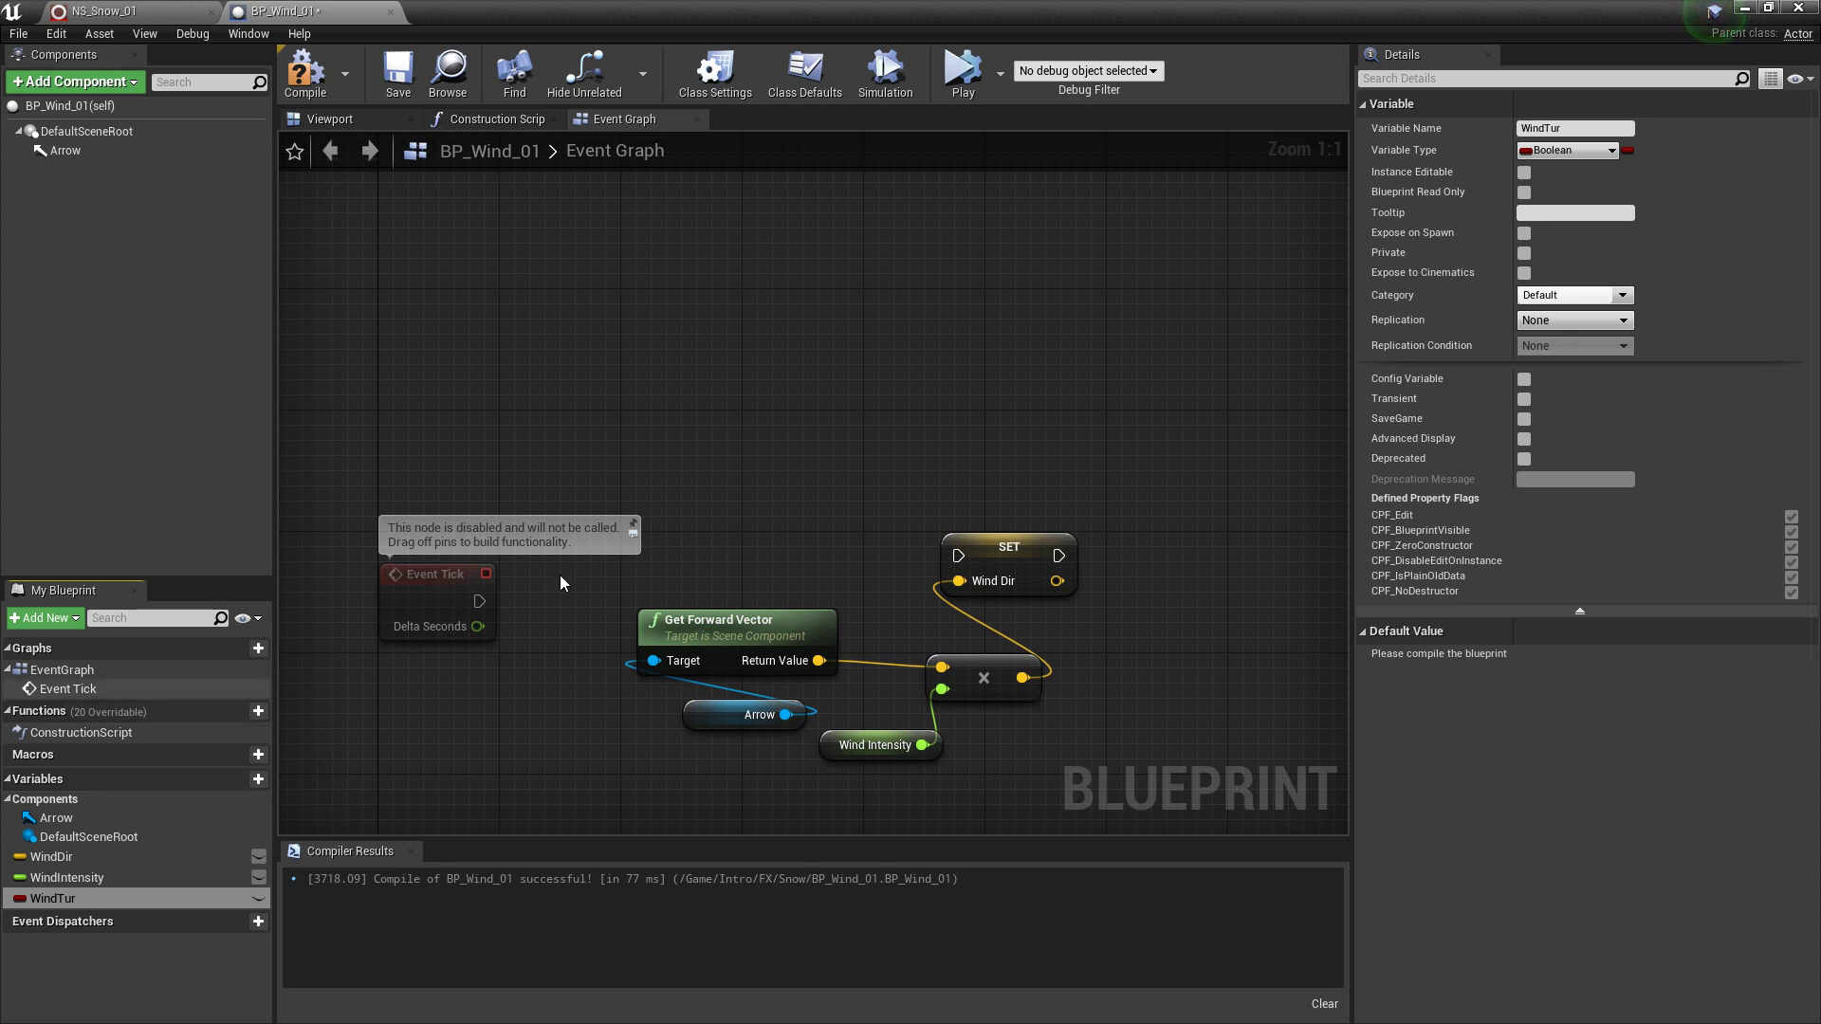
{"action": "left_click", "coordinate": [1560, 151]}
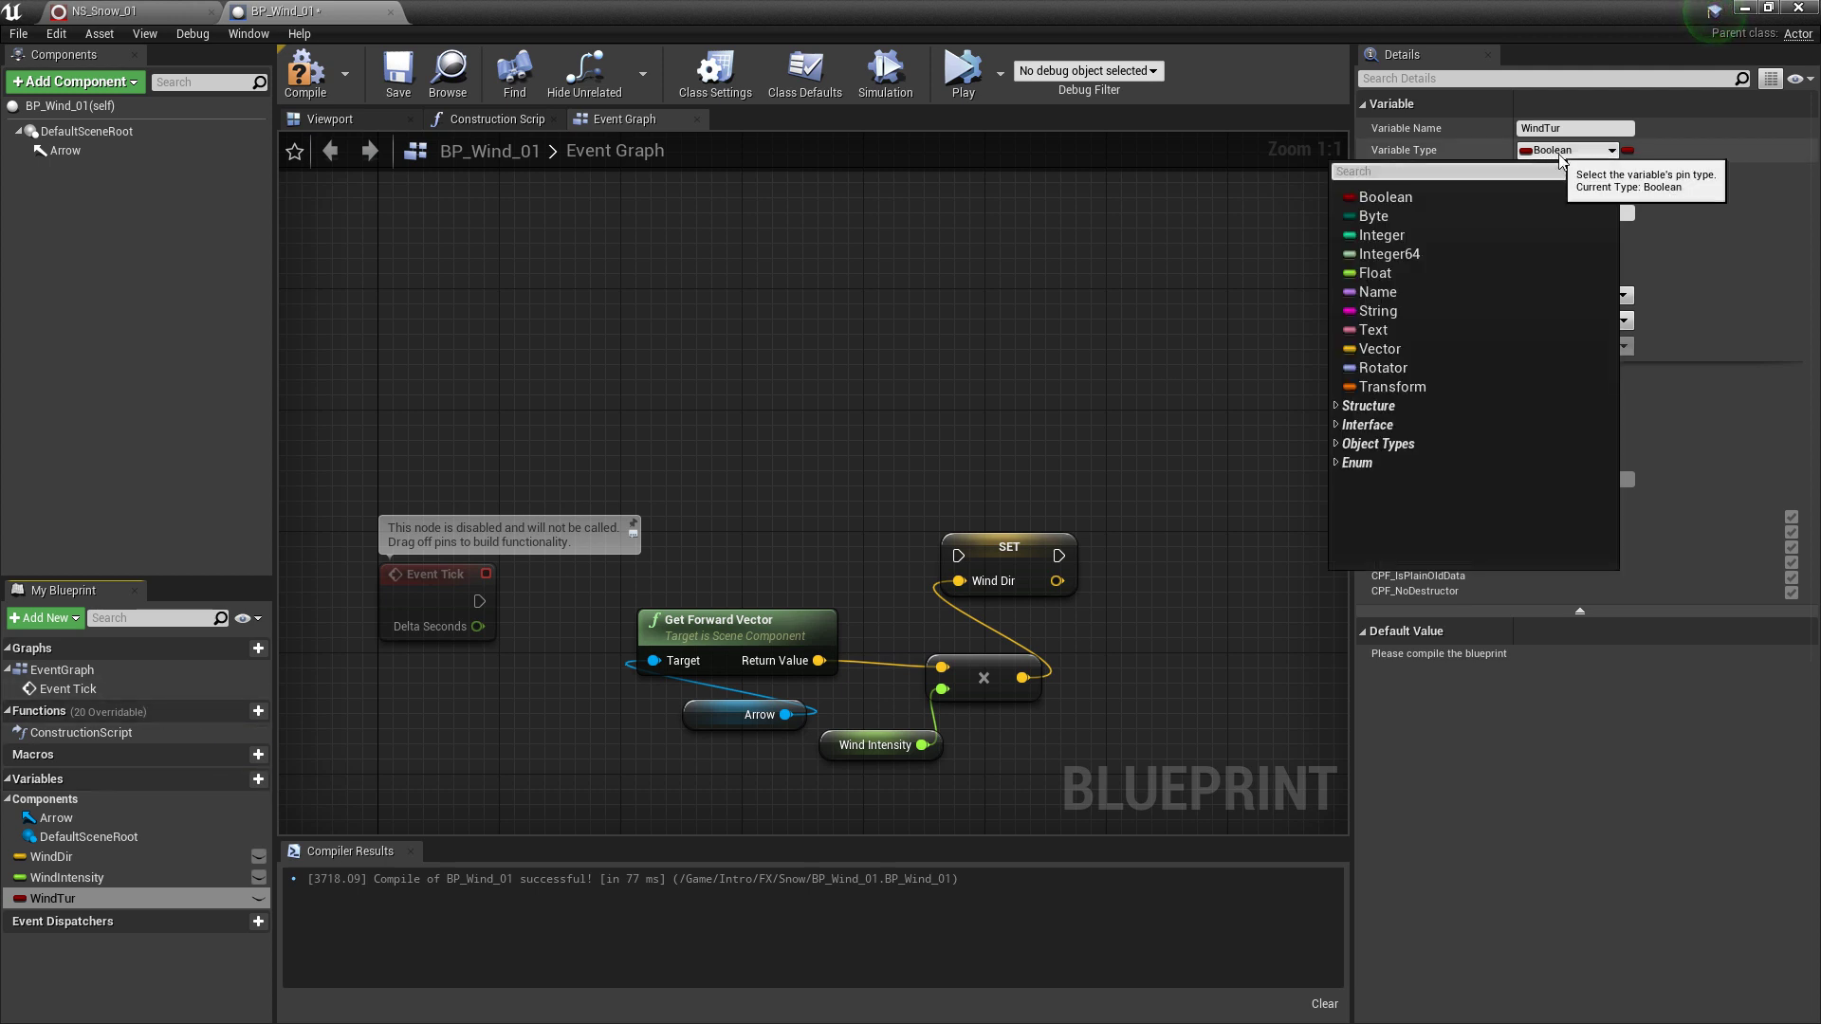
{"action": "left_click", "coordinate": [1402, 273]}
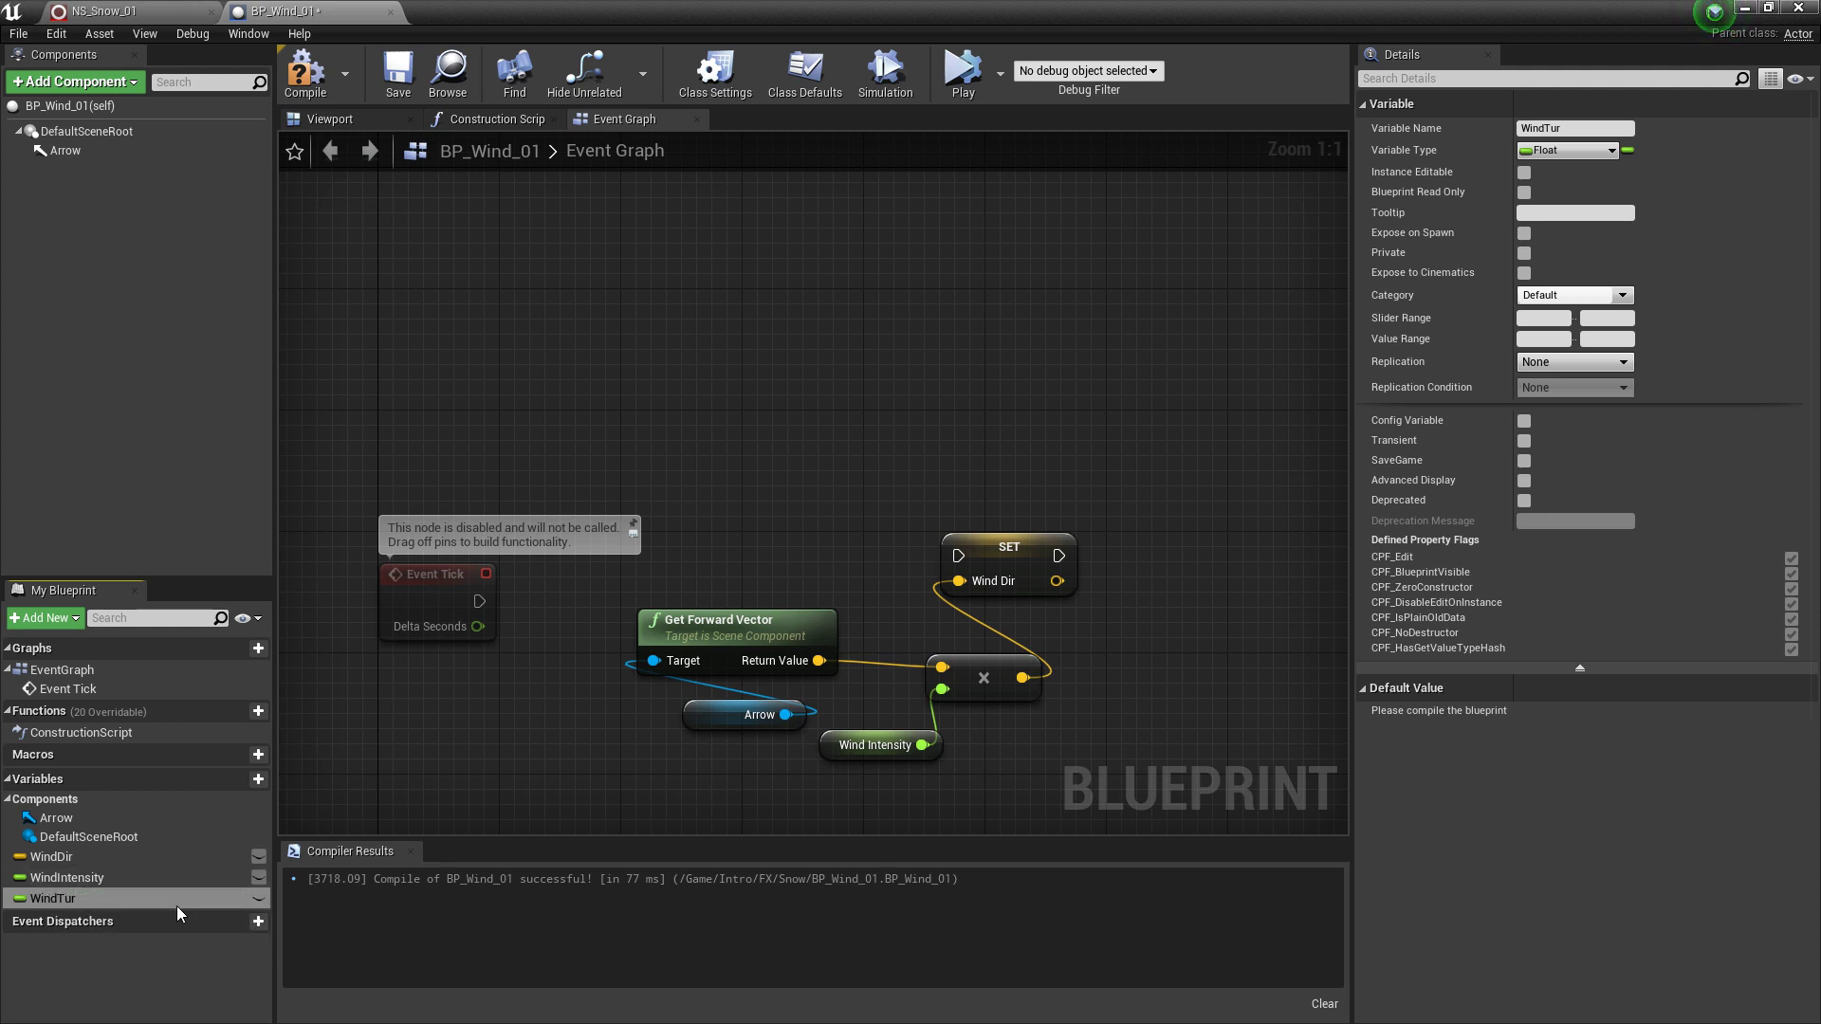
- Make WindIntensity and WindTur instance-editable, drive SET WindDir from Event Tick, compile and save
{"action": "left_click", "coordinate": [259, 877]}
{"action": "left_click", "coordinate": [259, 899]}
{"action": "right_click_drag", "start_coordinate": [516, 692], "coordinate": [460, 705]}
{"action": "left_click_drag", "start_coordinate": [424, 615], "coordinate": [903, 569]}
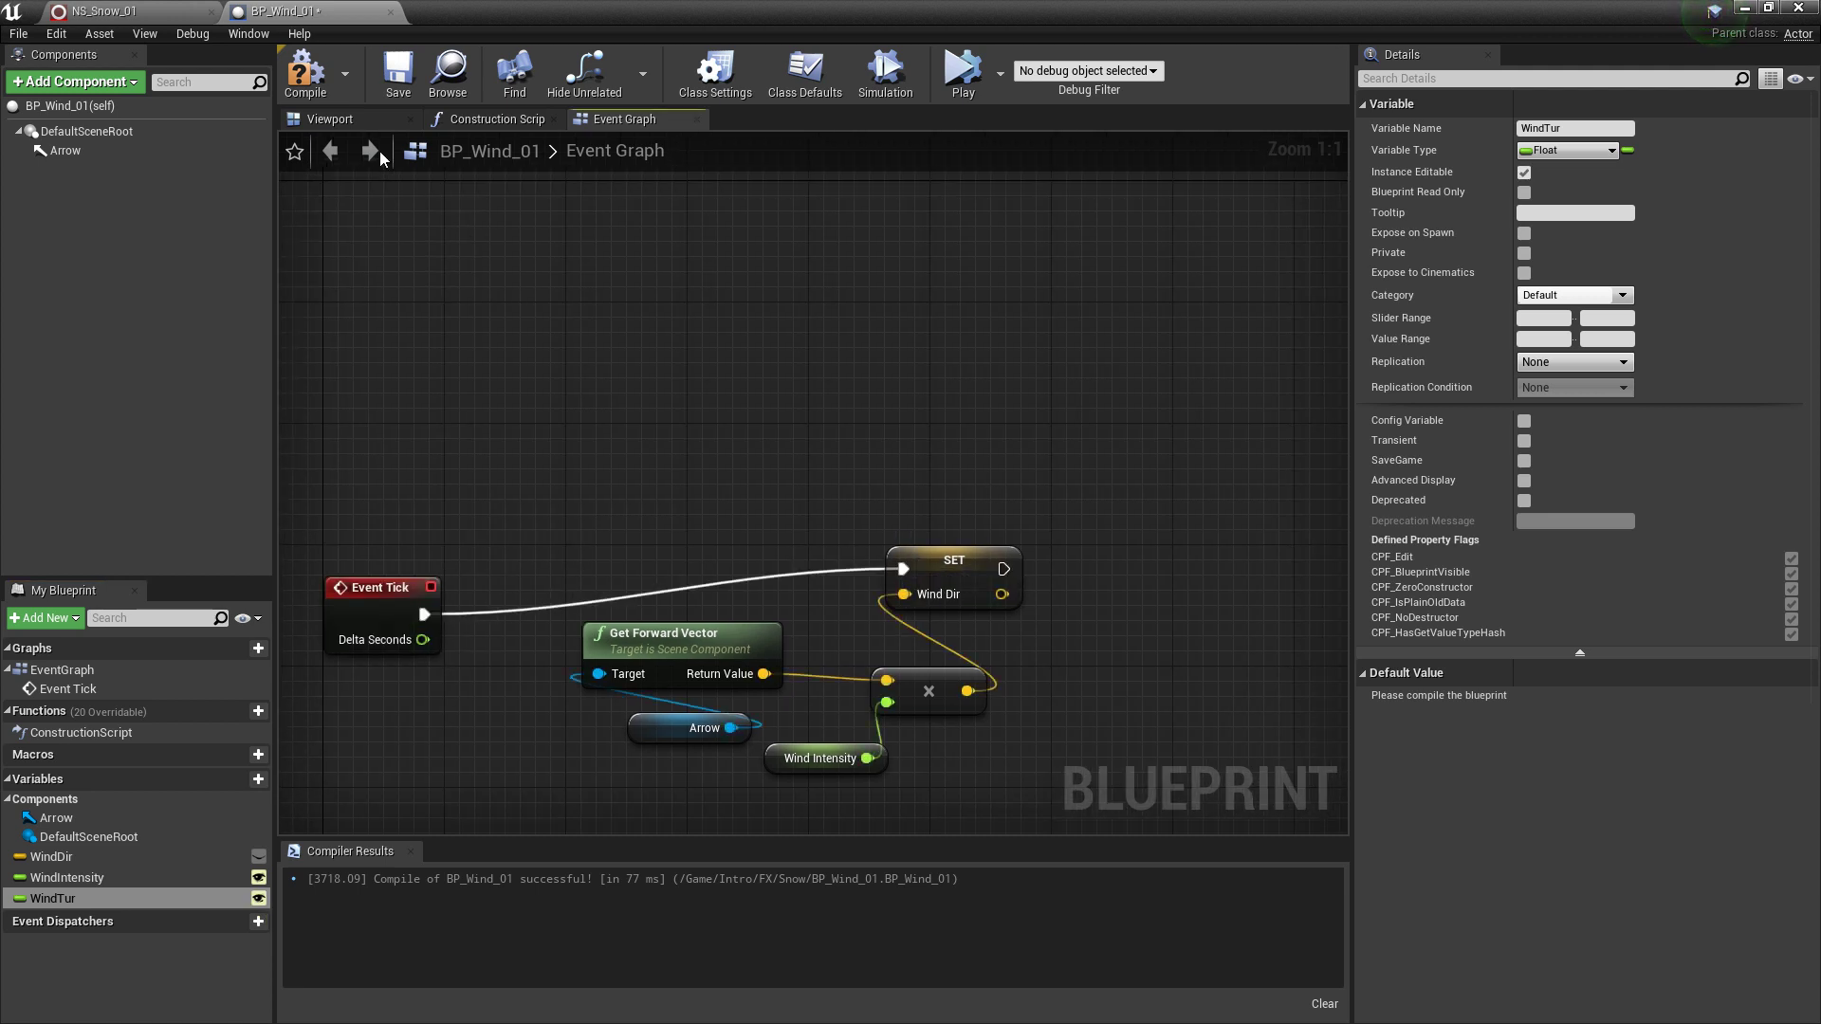
{"action": "left_click", "coordinate": [305, 73]}
{"action": "left_click", "coordinate": [397, 73]}
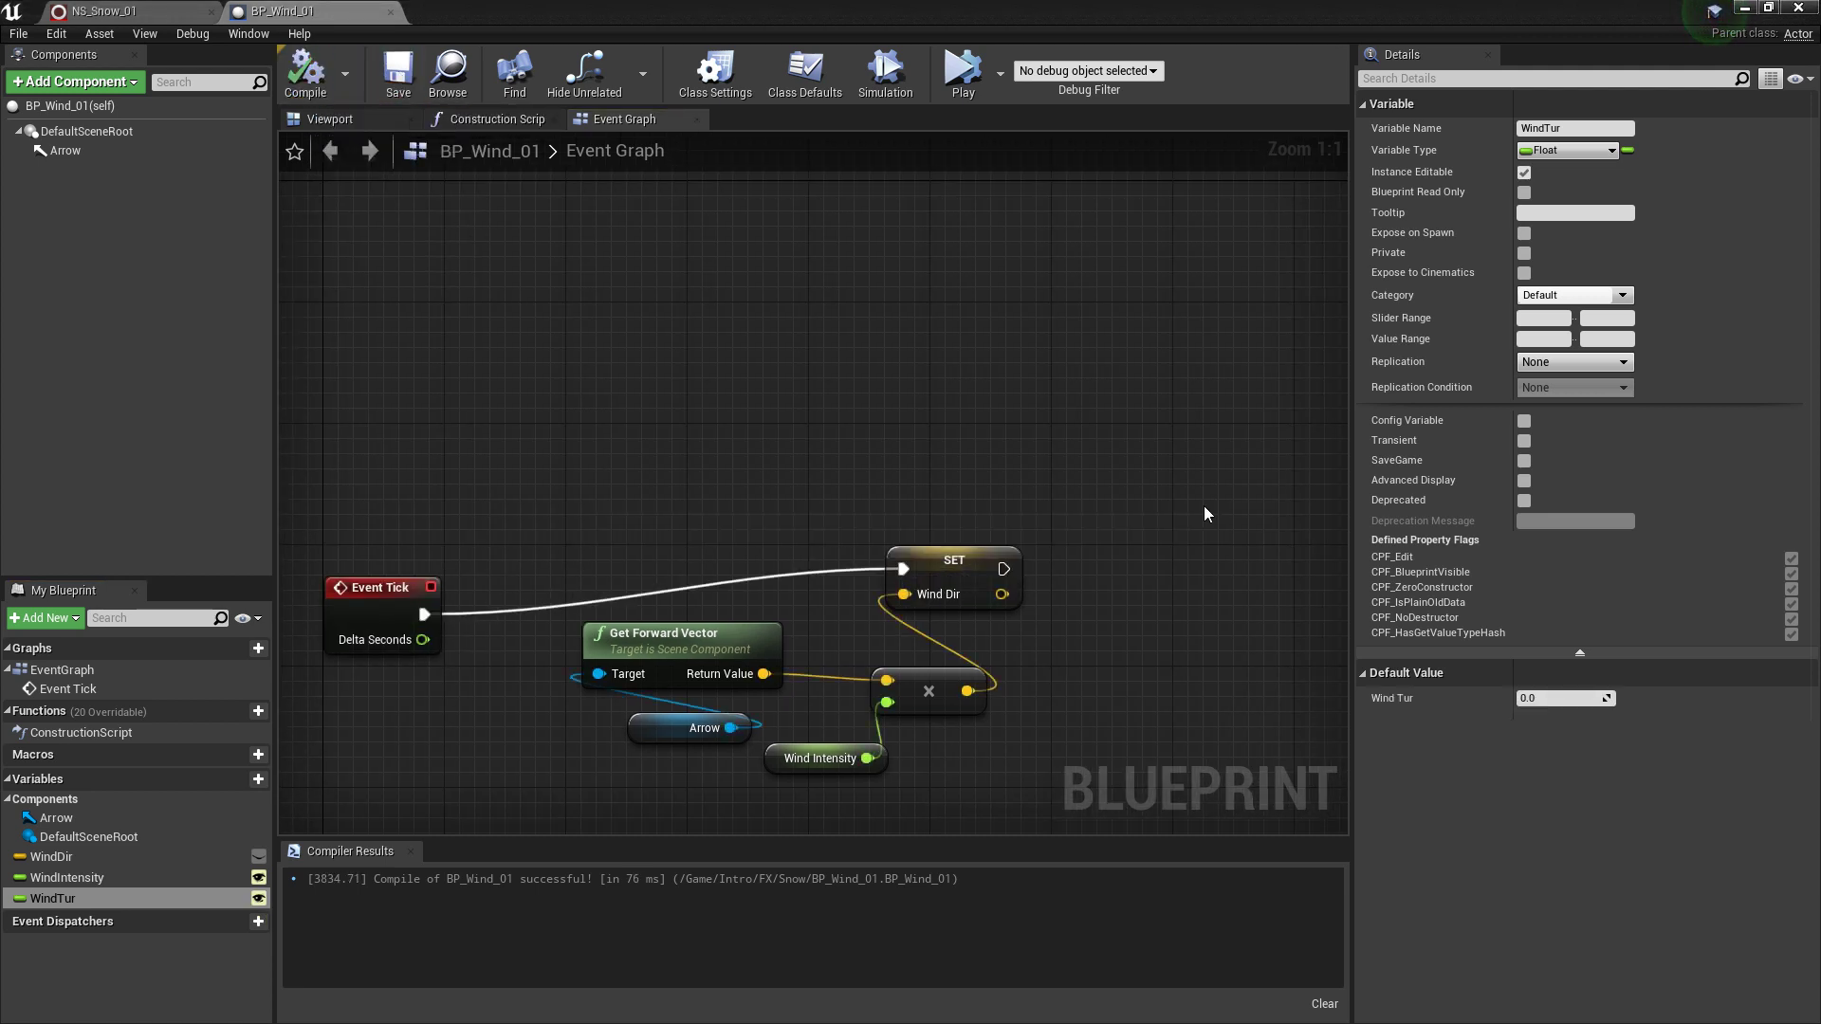
- Place BP_Wind_01 in the level on the cube and raise it to Z -220
{"action": "left_click", "coordinate": [1745, 9]}
{"action": "left_click_drag", "start_coordinate": [102, 802], "coordinate": [1037, 594]}
{"action": "left_click_drag", "start_coordinate": [1050, 450], "coordinate": [1053, 363]}
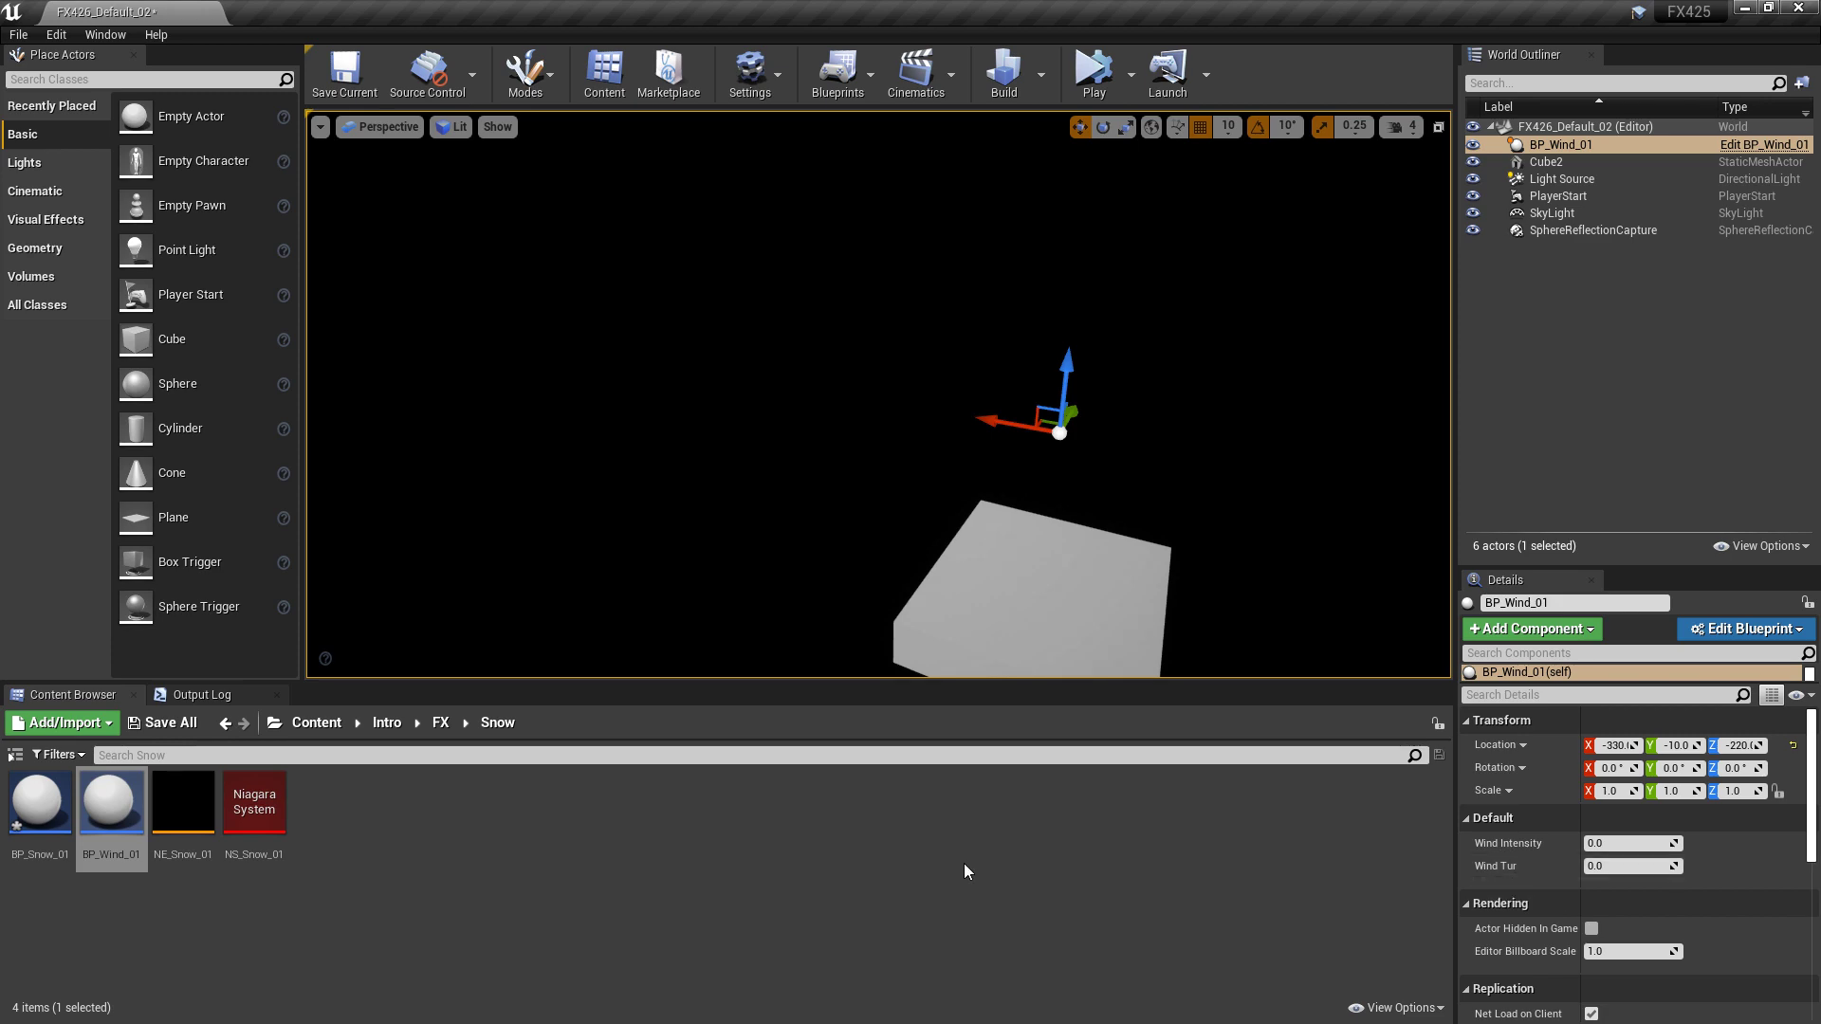
- Open BP_Snow_01 from the Content Browser in the Blueprint editor
{"action": "double_click", "coordinate": [40, 816]}
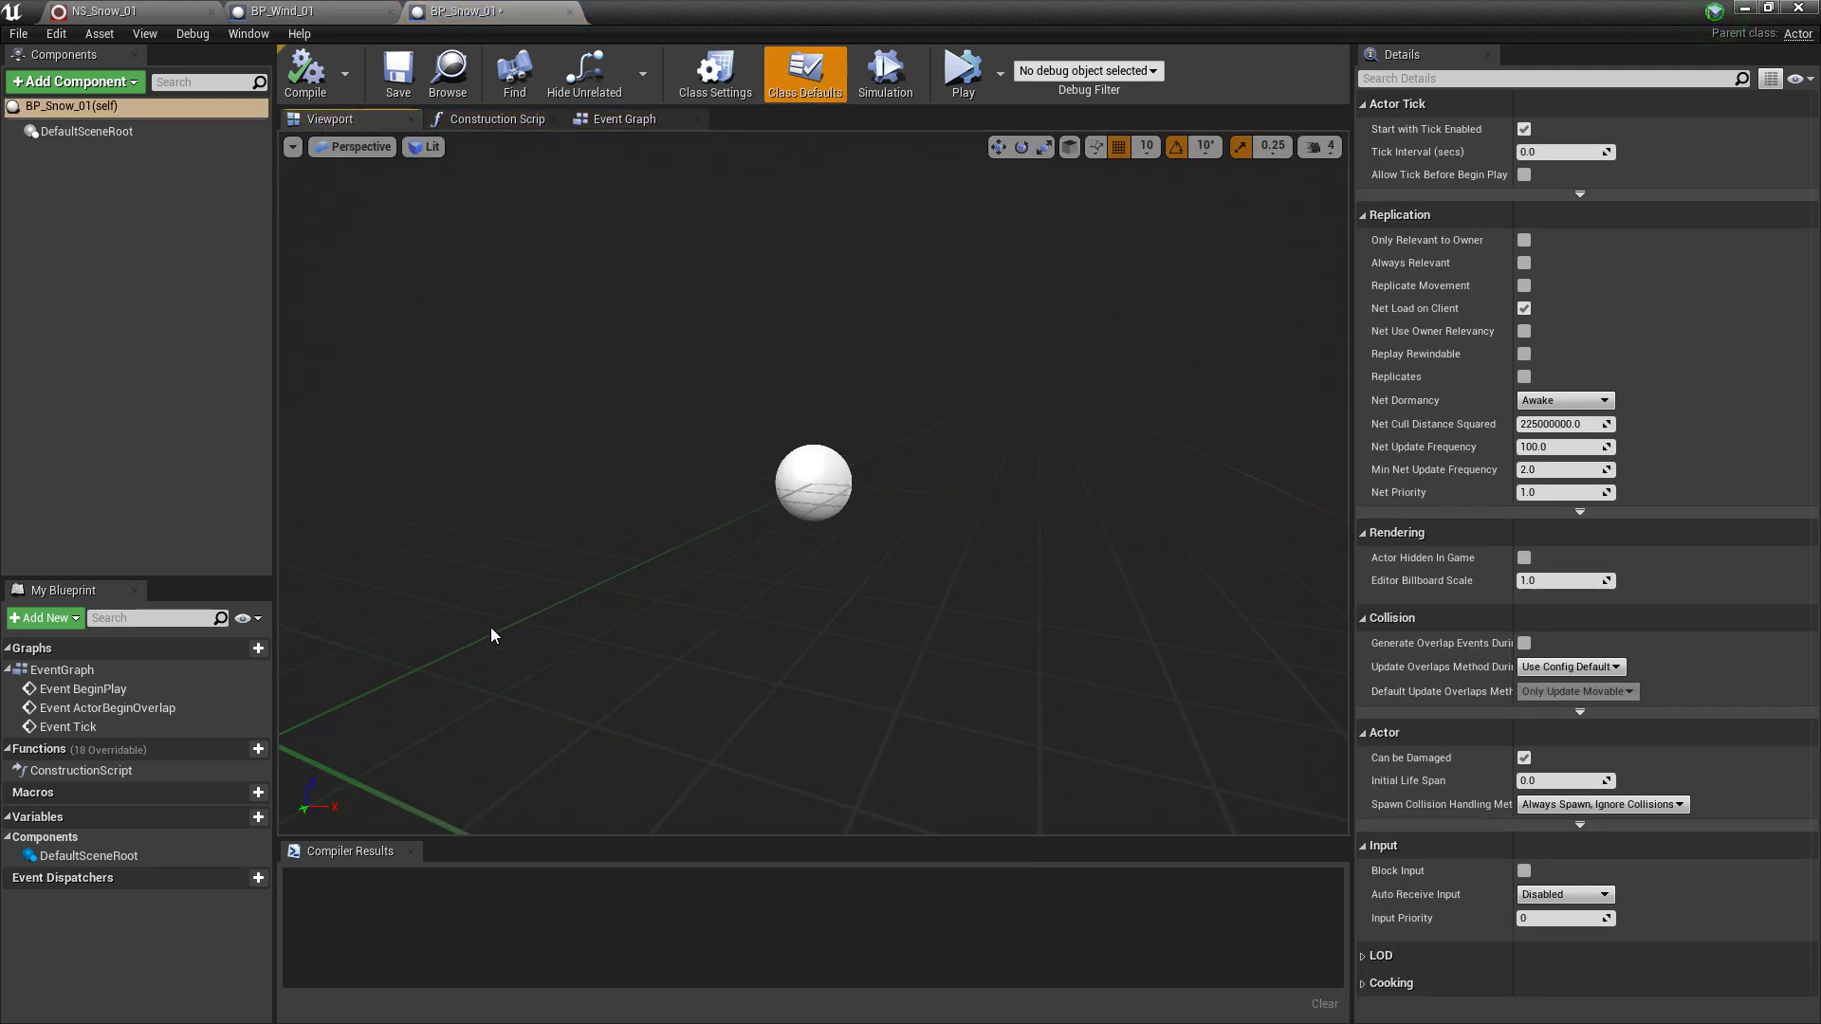
- Add a Niagara Particle System component named Niagara using NS_Snow_01, then compile and save BP_Snow_01
{"action": "left_click", "coordinate": [71, 83]}
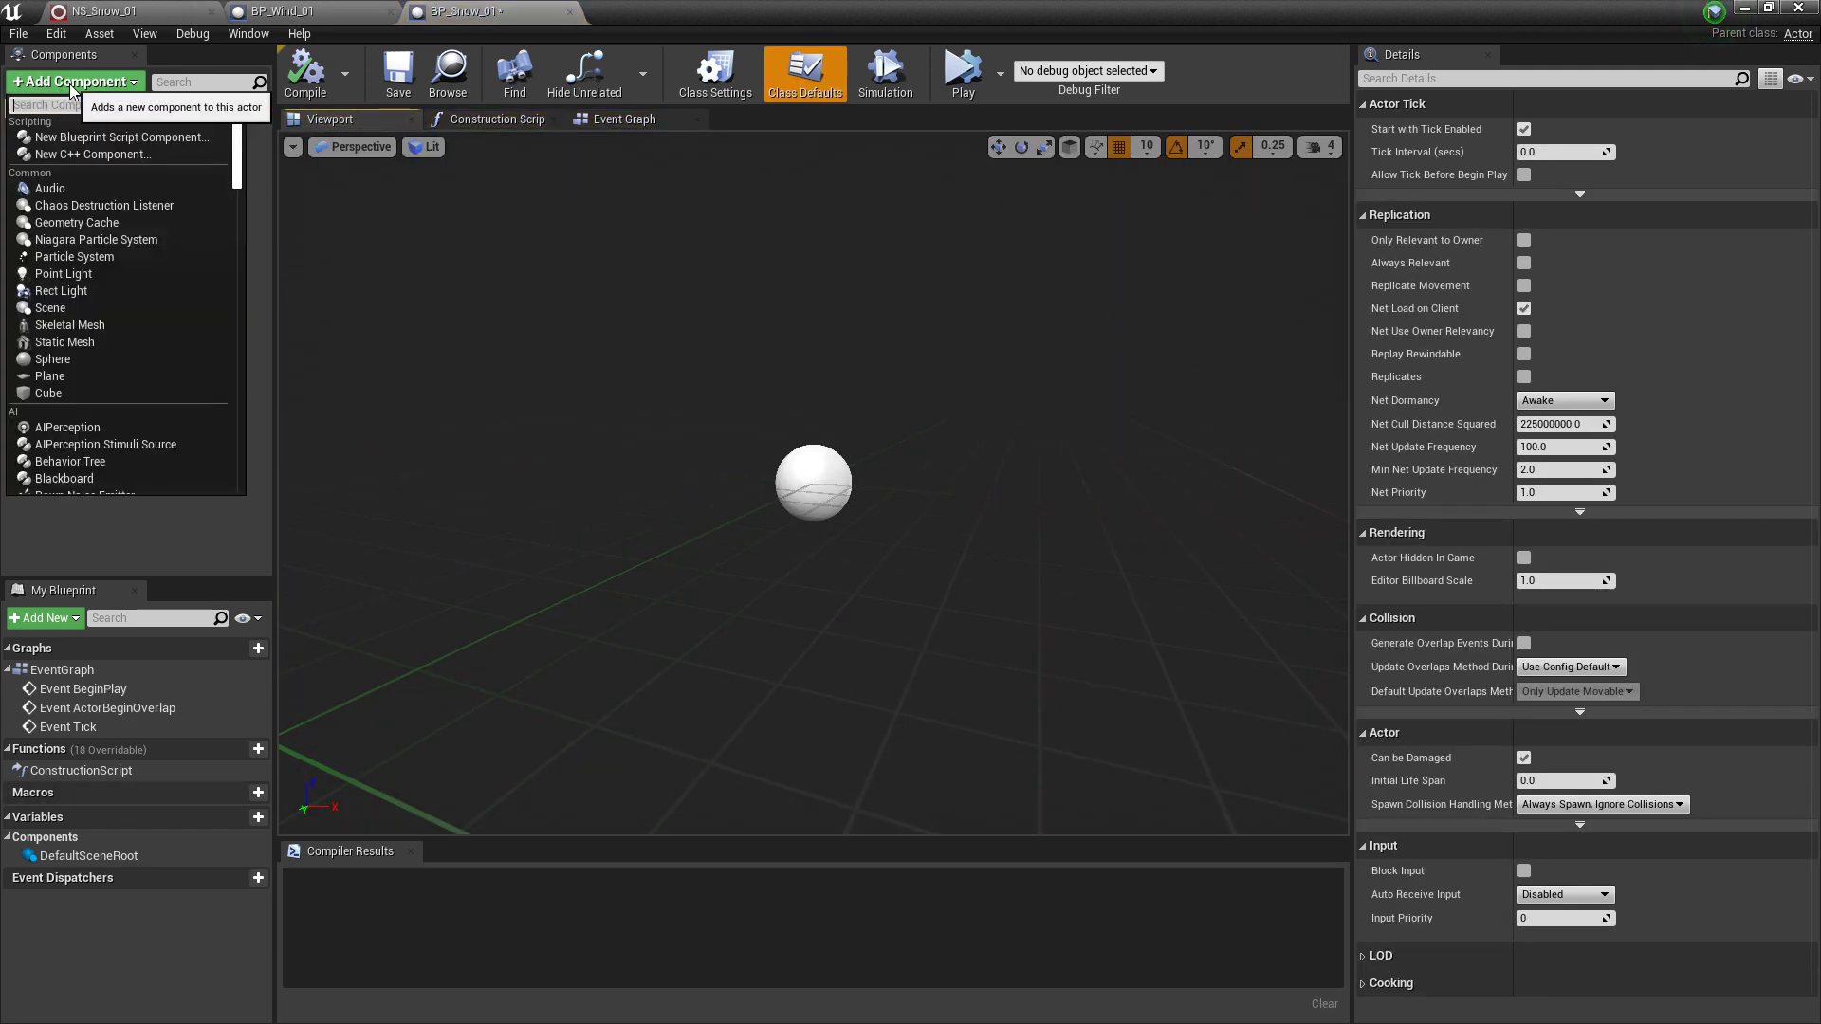
{"action": "type", "text": "Niaga"}
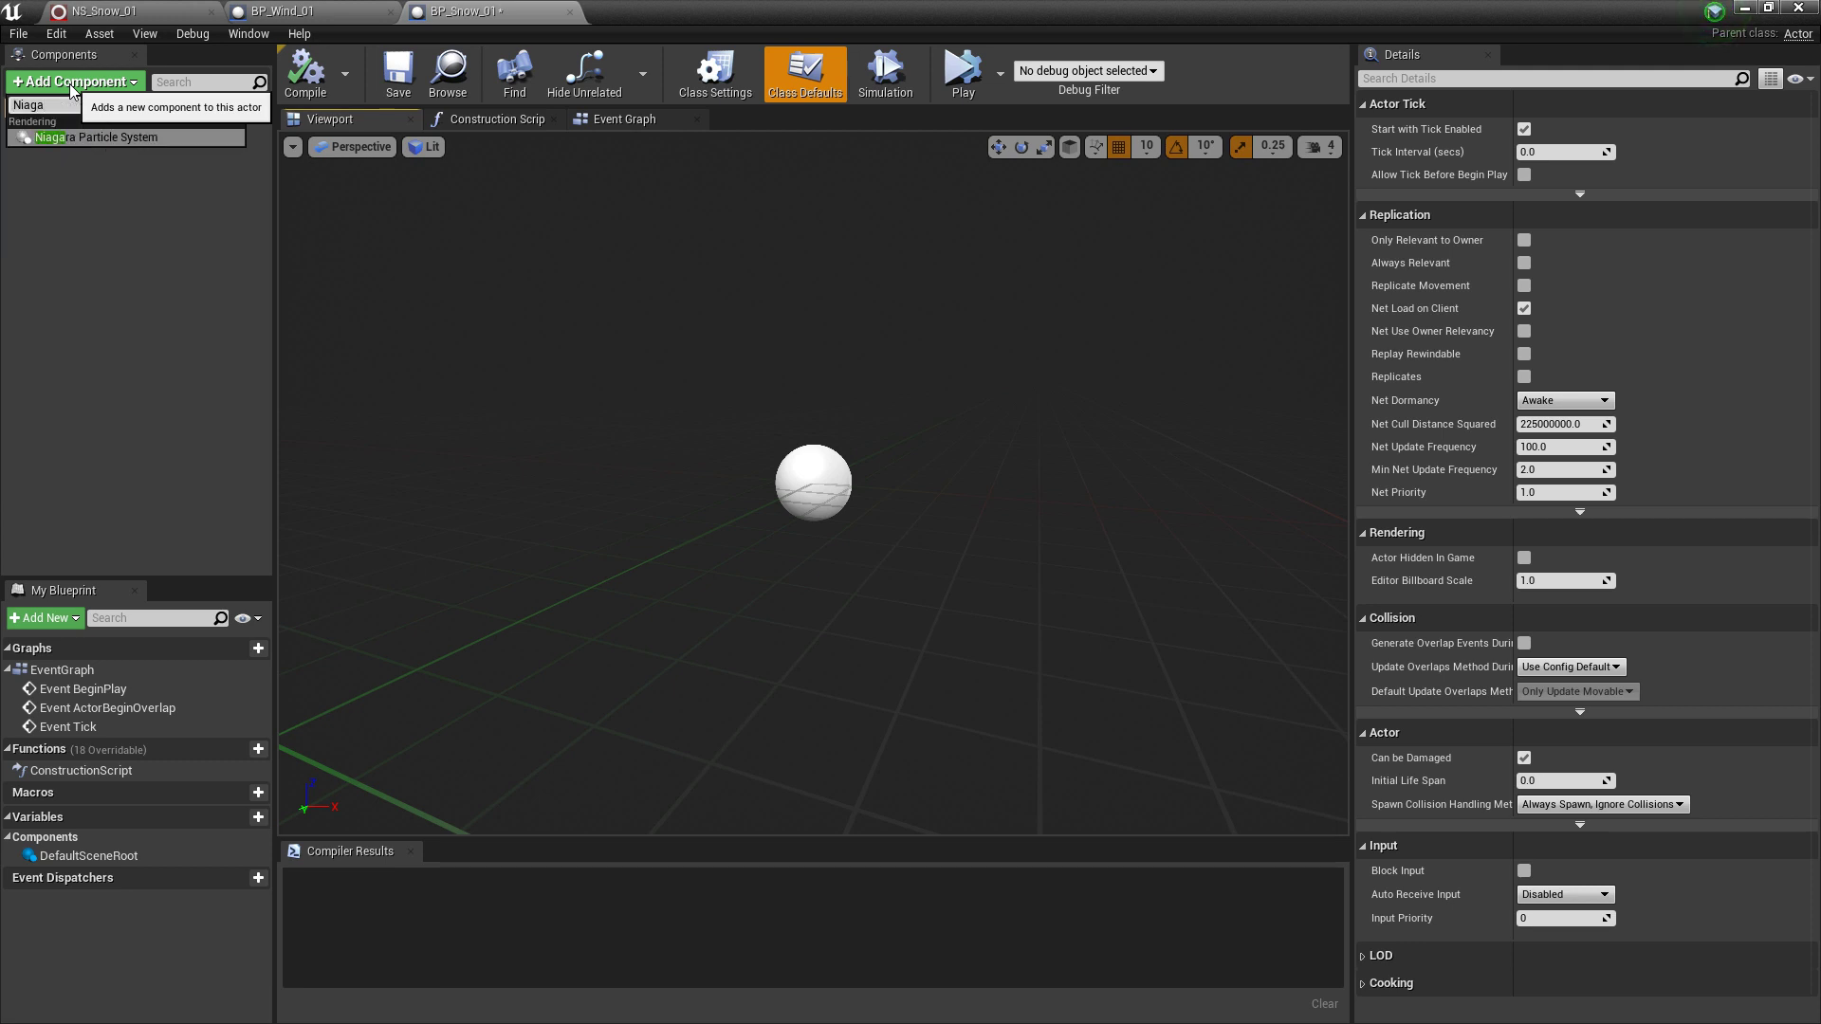
{"action": "key", "text": "Return"}
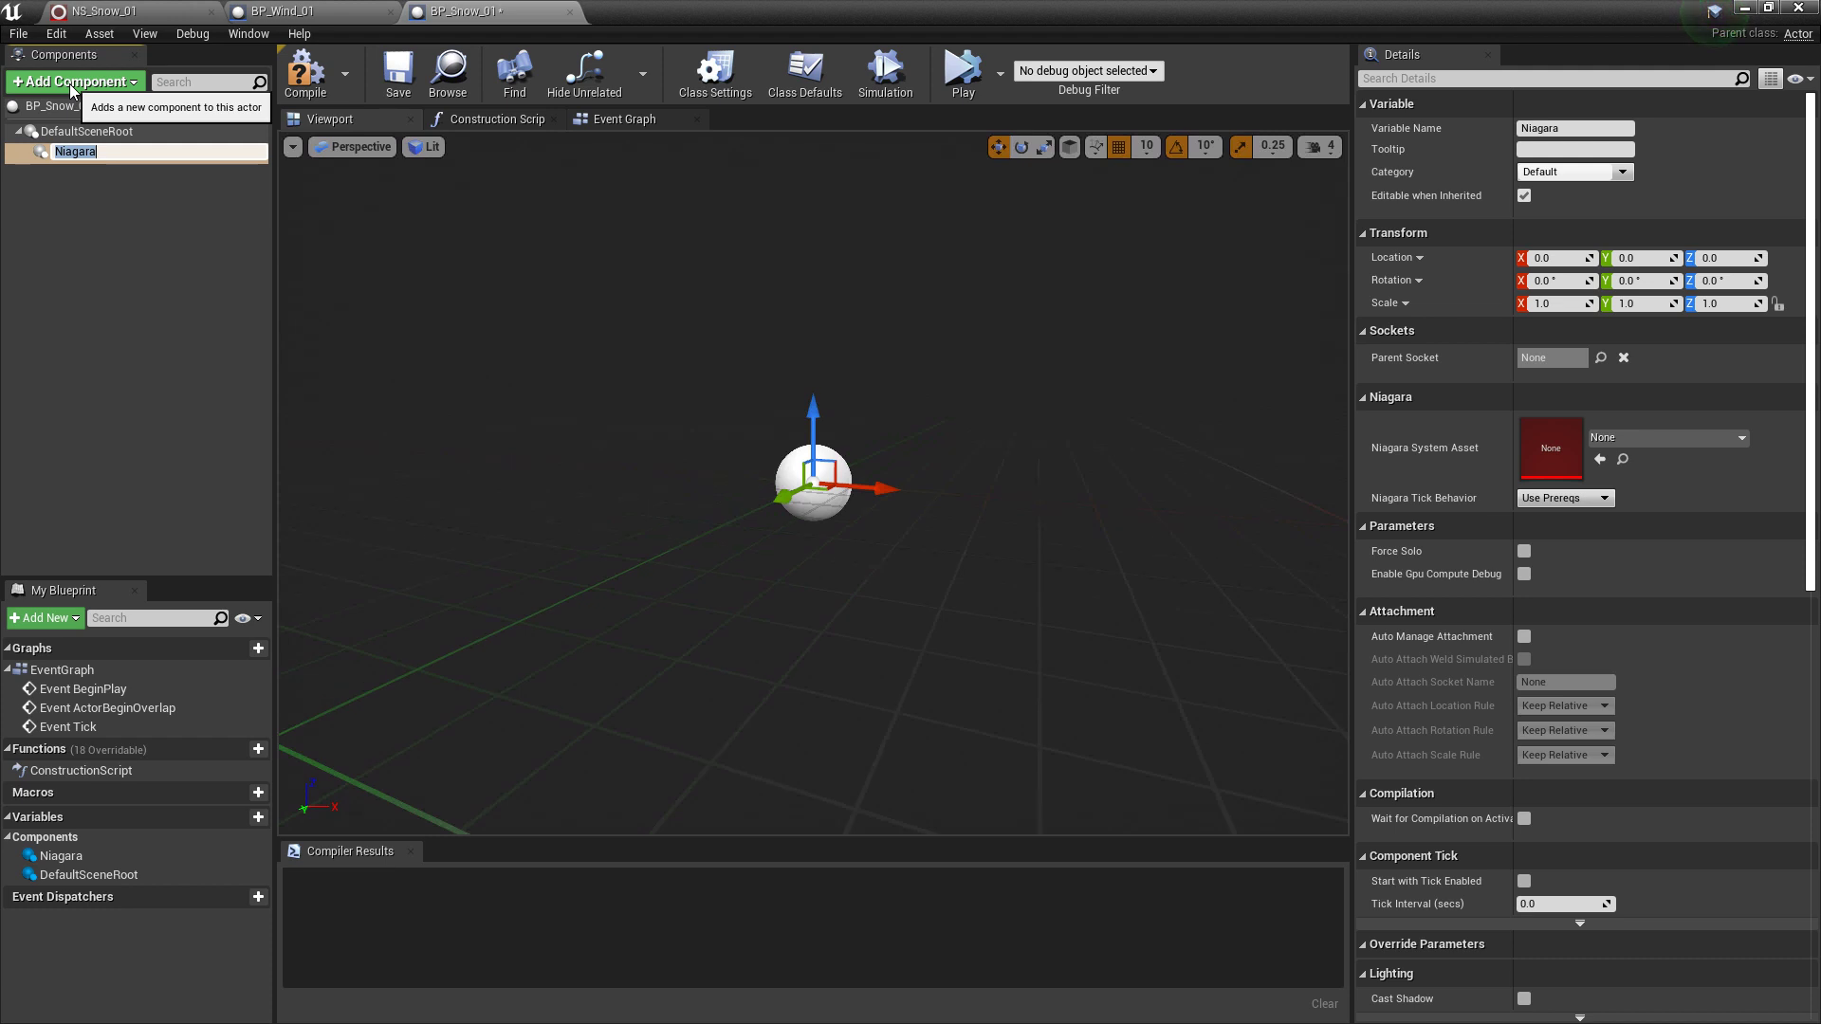
{"action": "key", "text": "Return"}
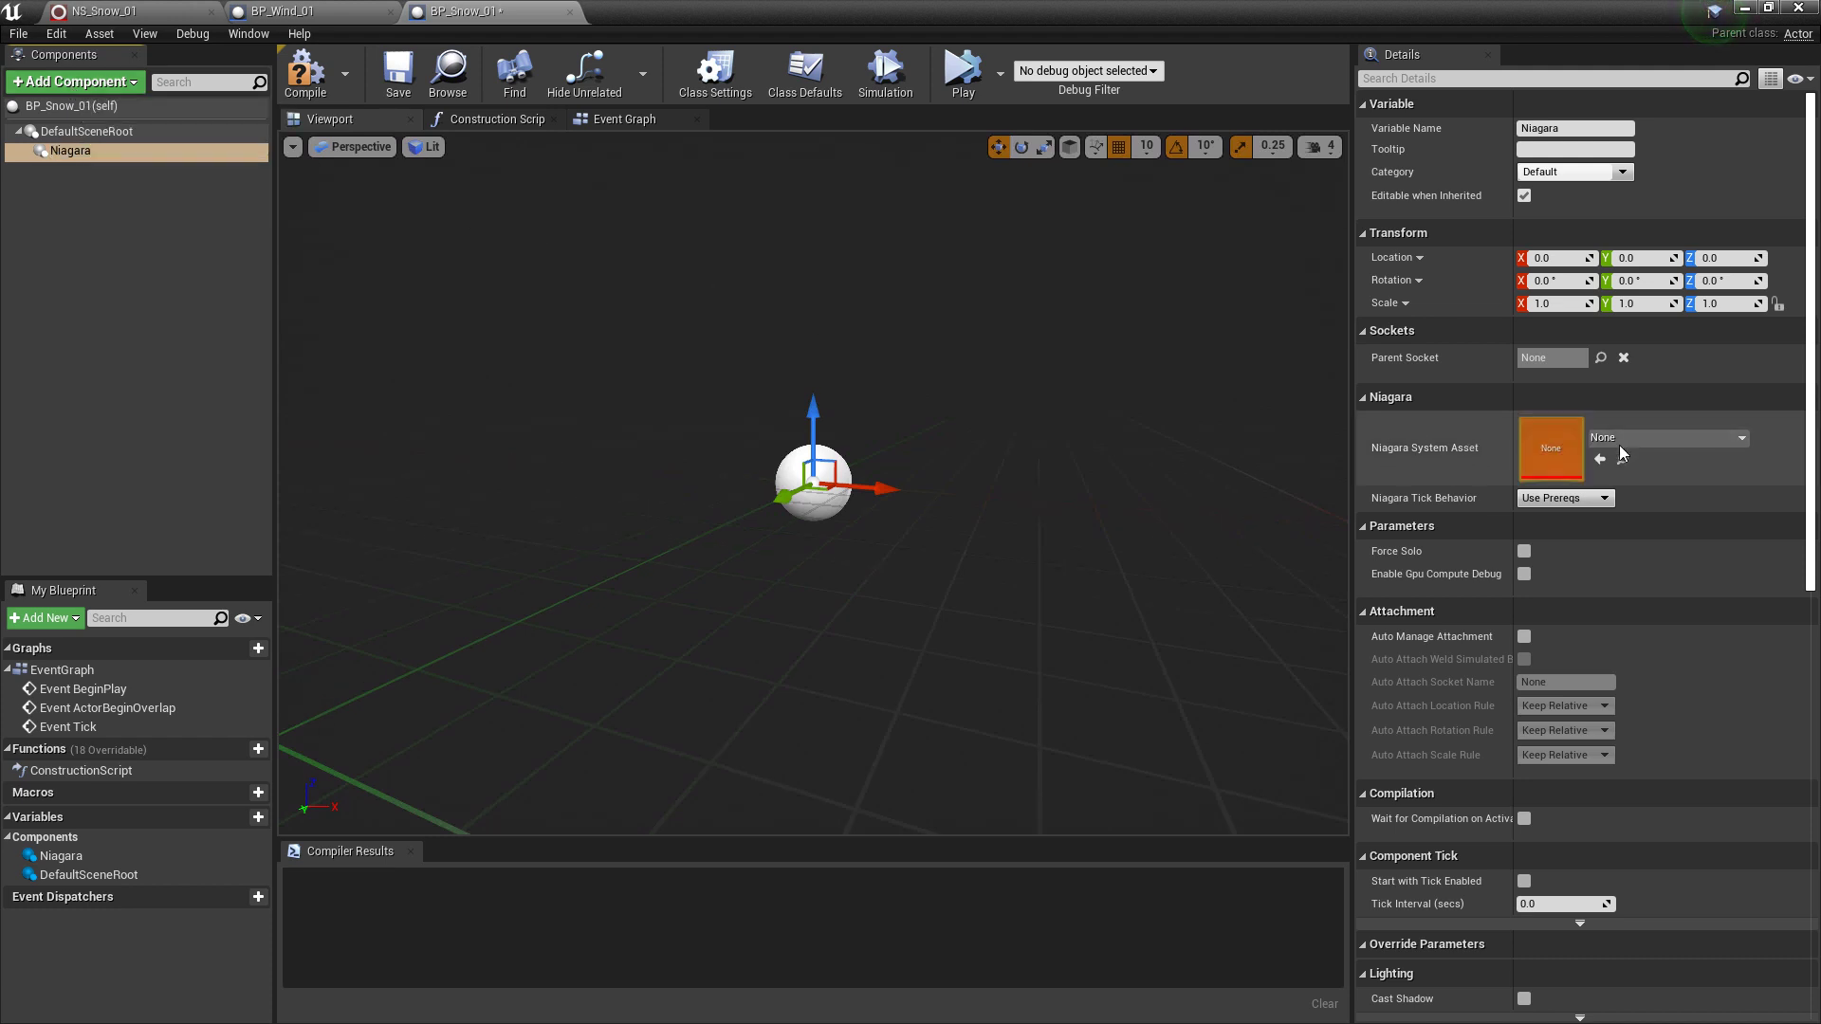
{"action": "left_click", "coordinate": [1648, 438]}
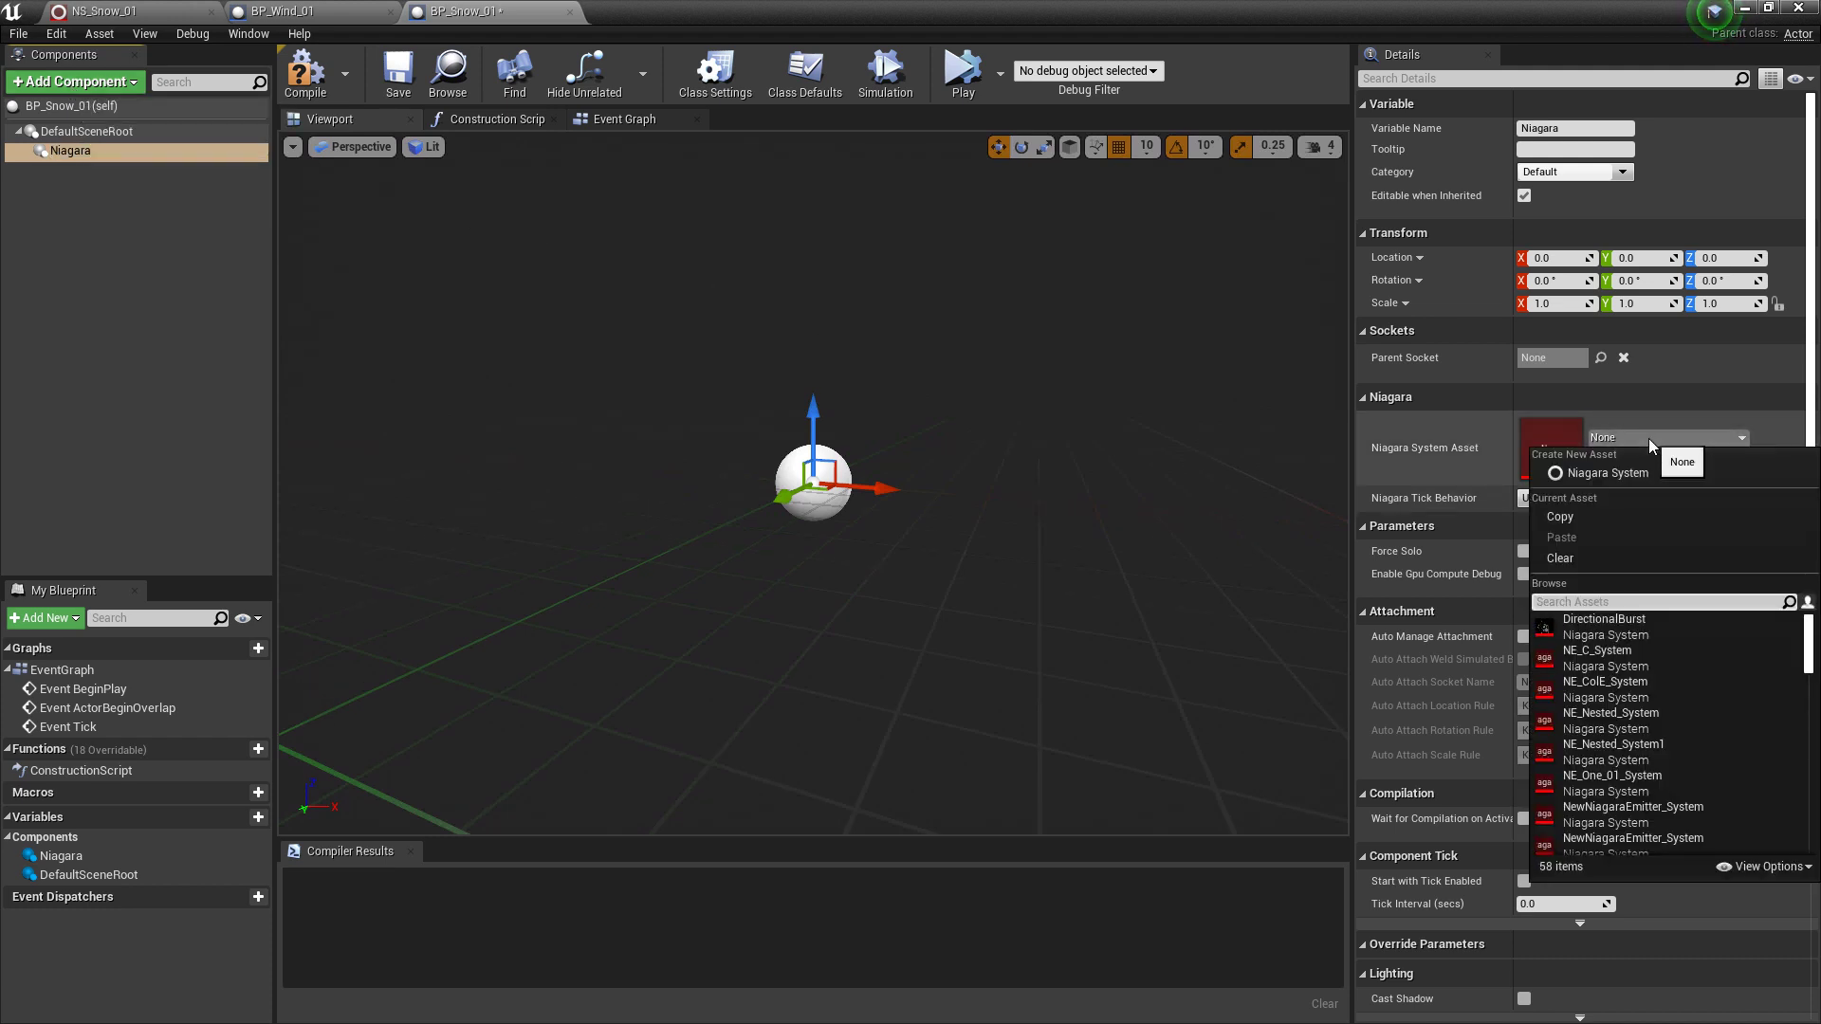
{"action": "type", "text": "Snow"}
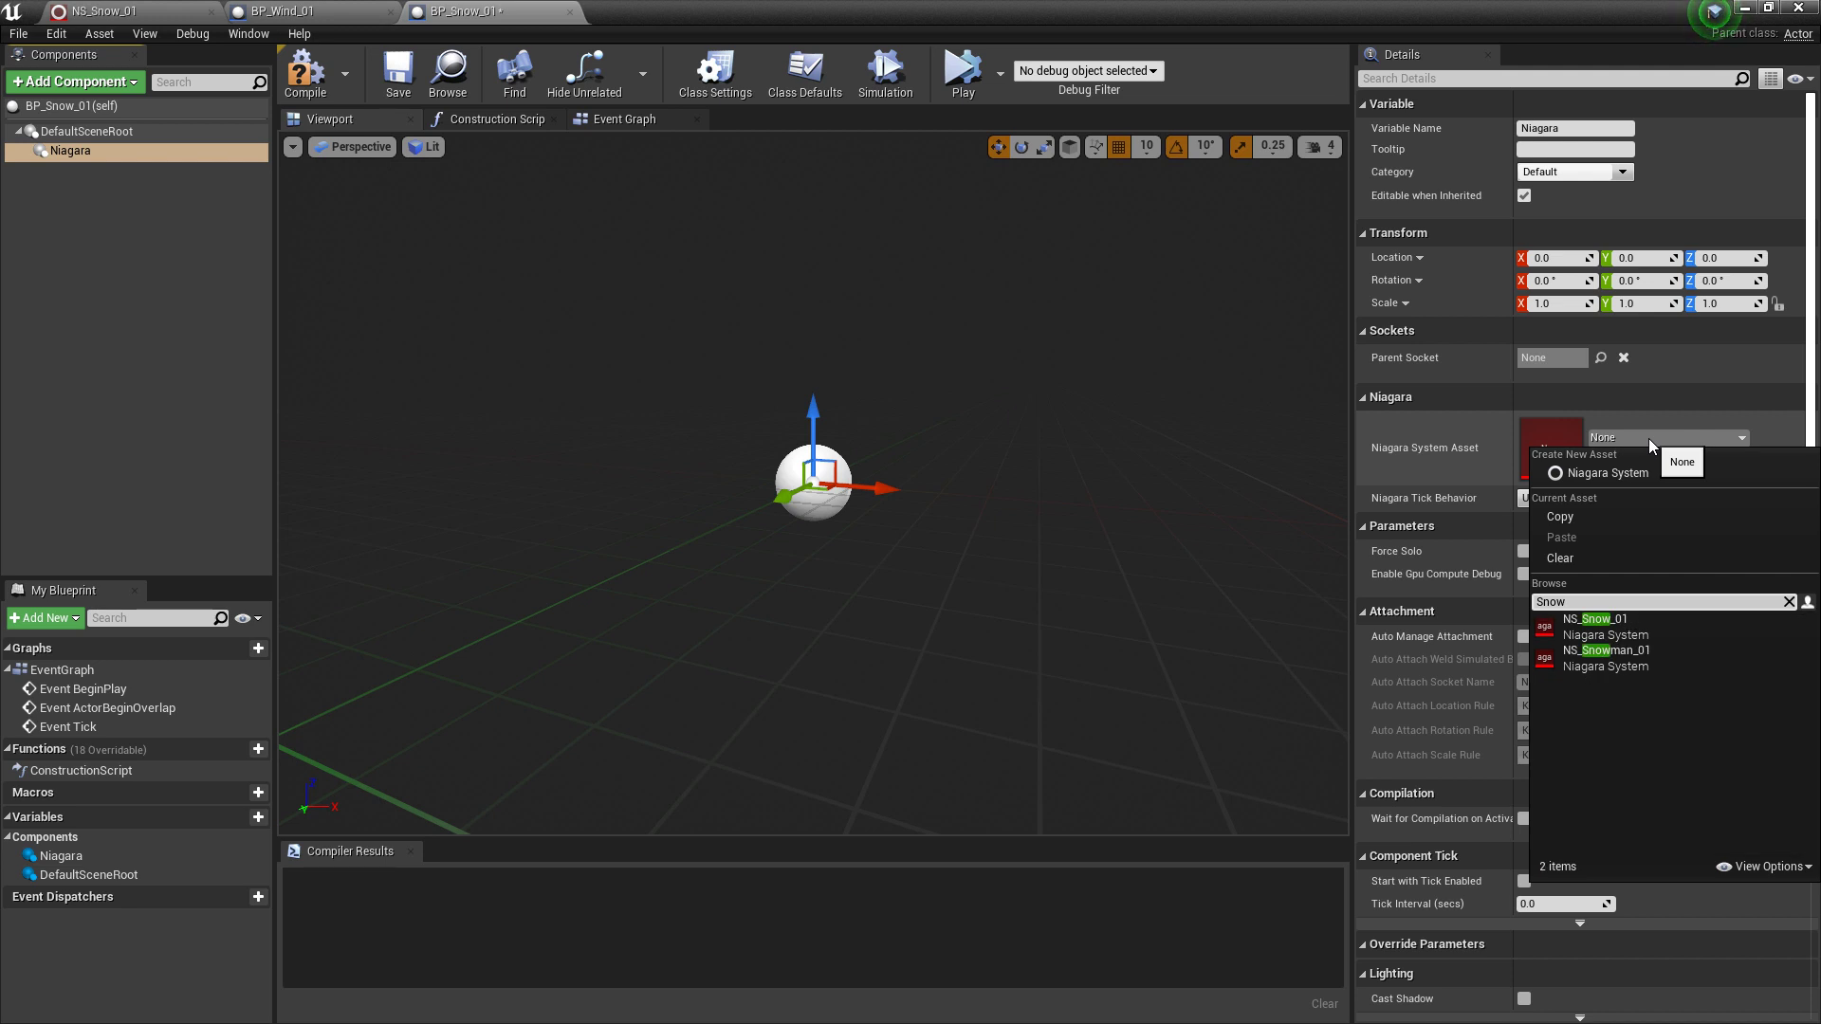
{"action": "left_click", "coordinate": [1618, 622]}
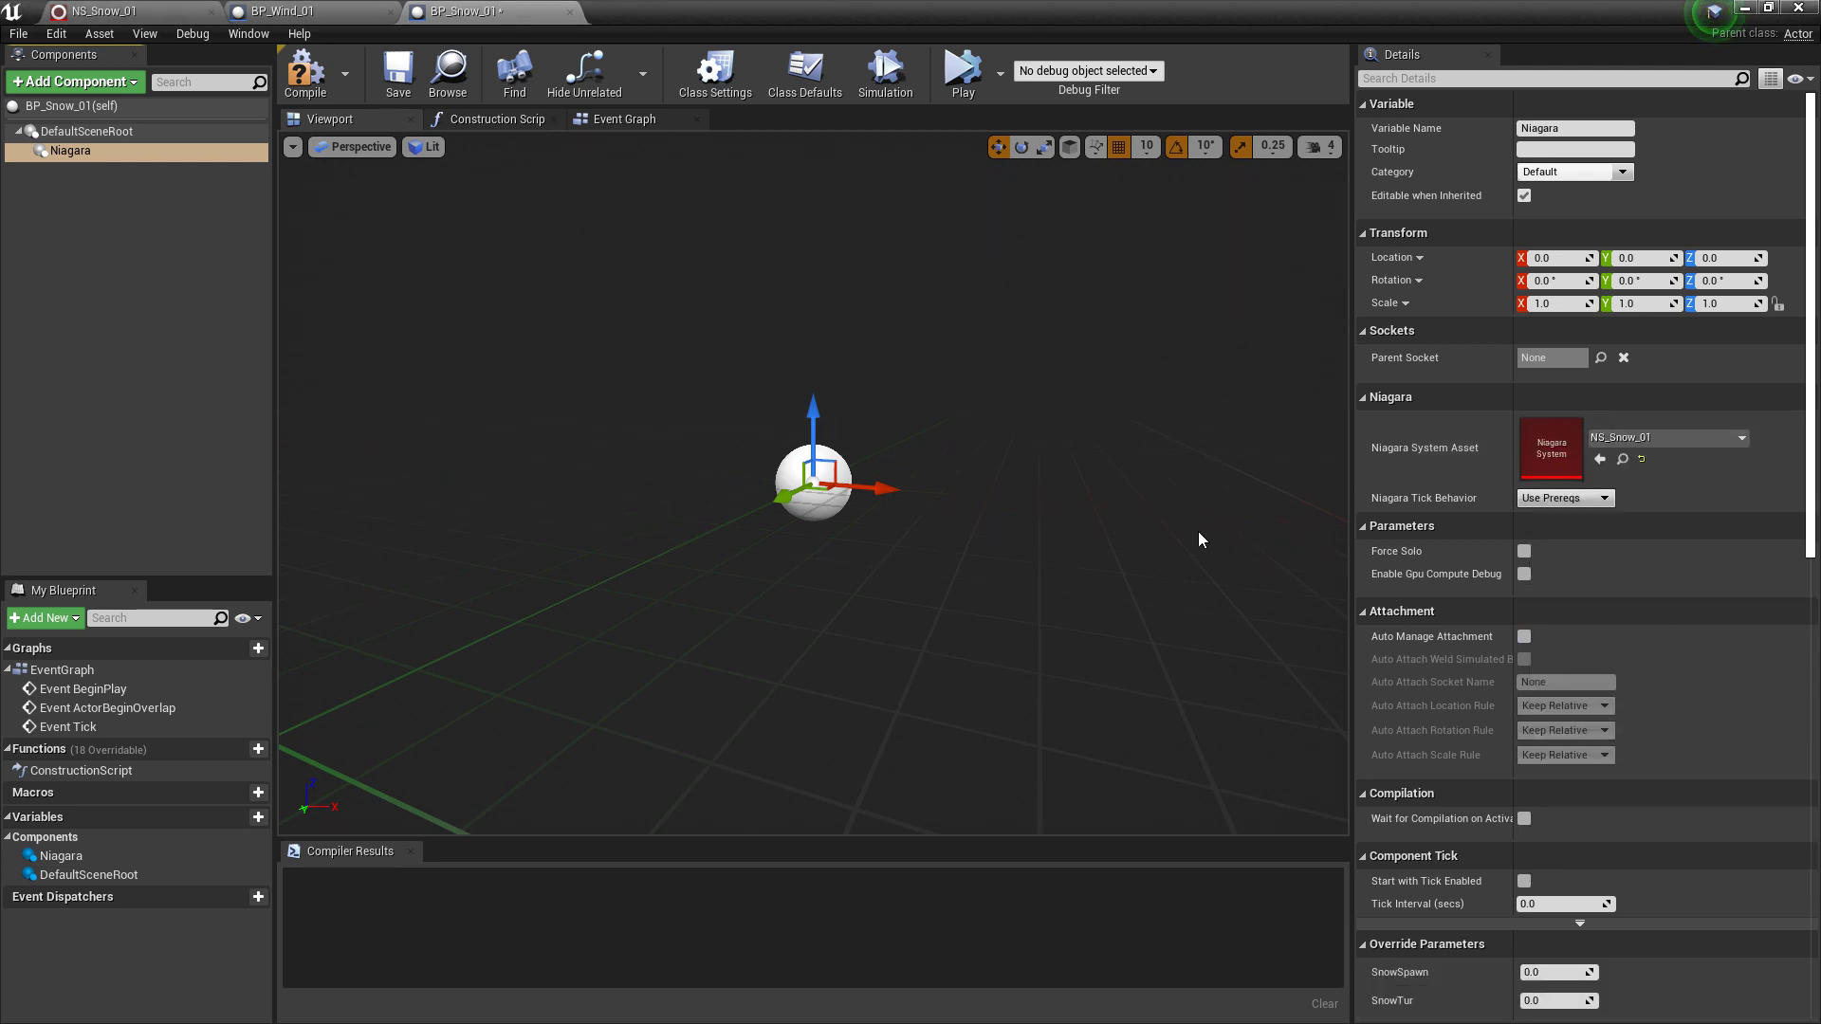
{"action": "key", "text": "F7"}
{"action": "key", "text": "ctrl+s"}
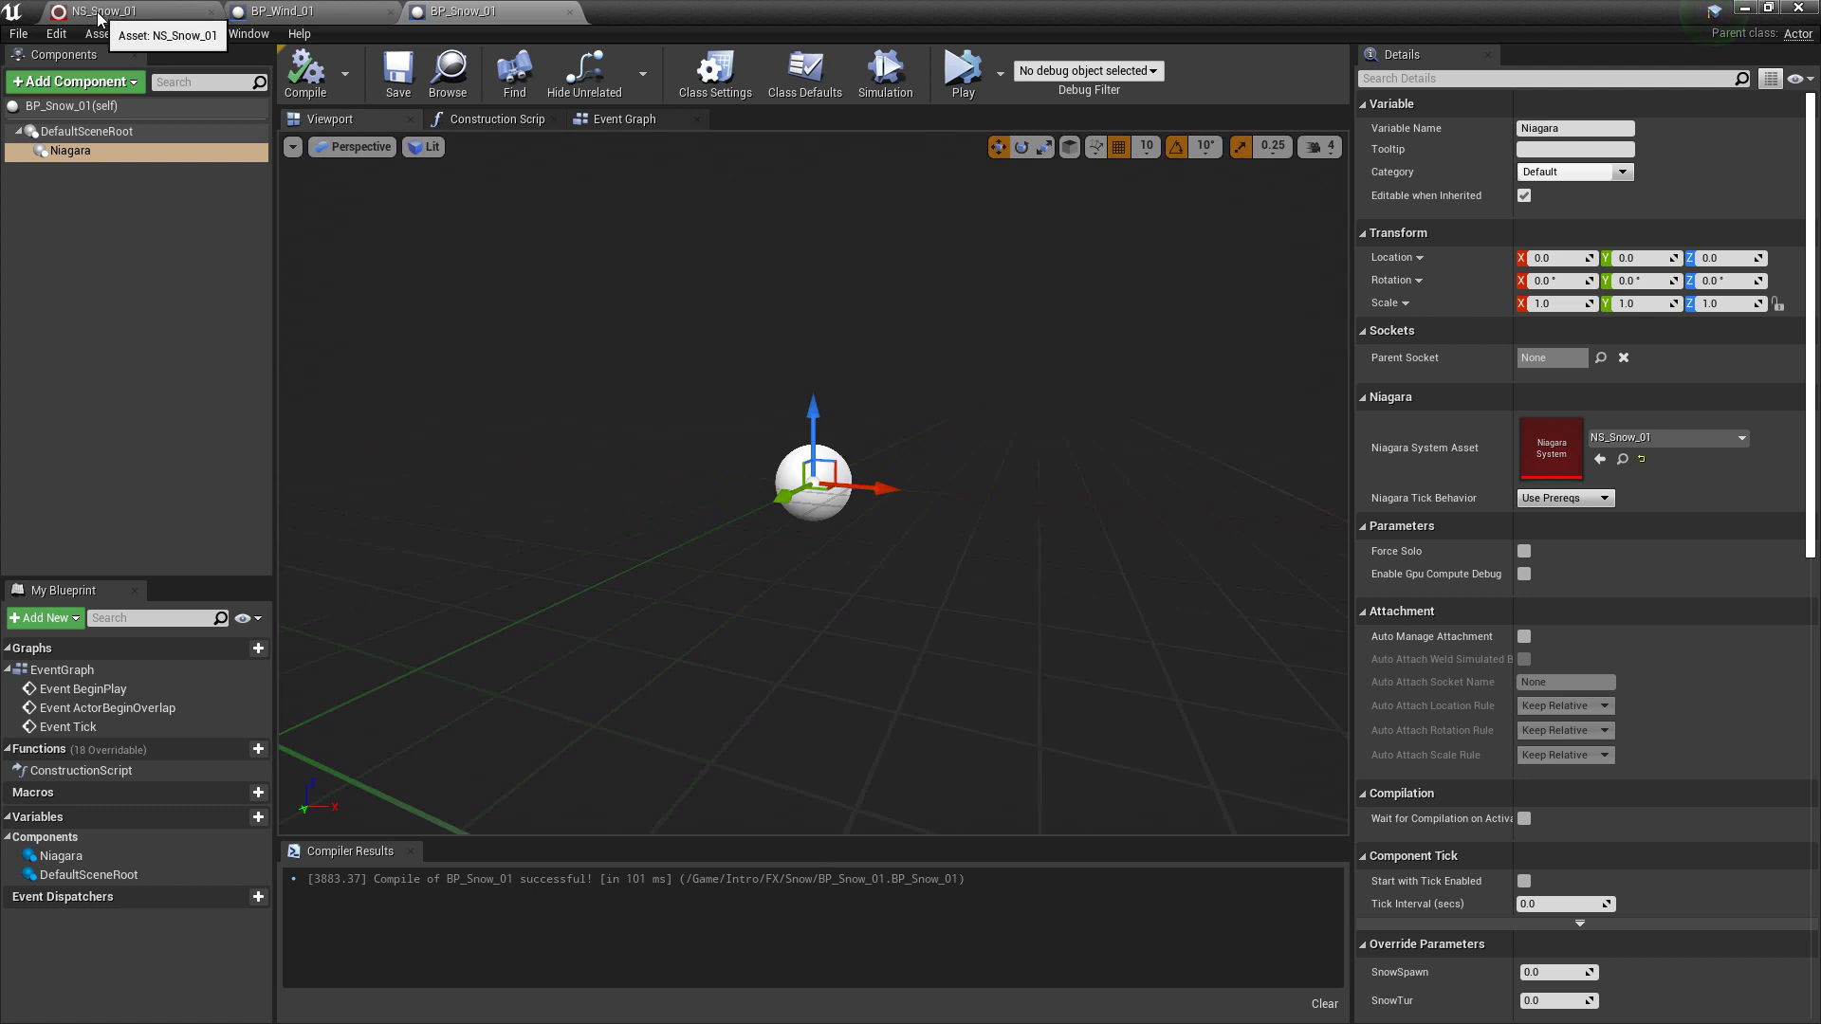
- Set the SnowSpawn user parameter of NS_Snow_01 to 300
{"action": "left_click", "coordinate": [151, 11]}
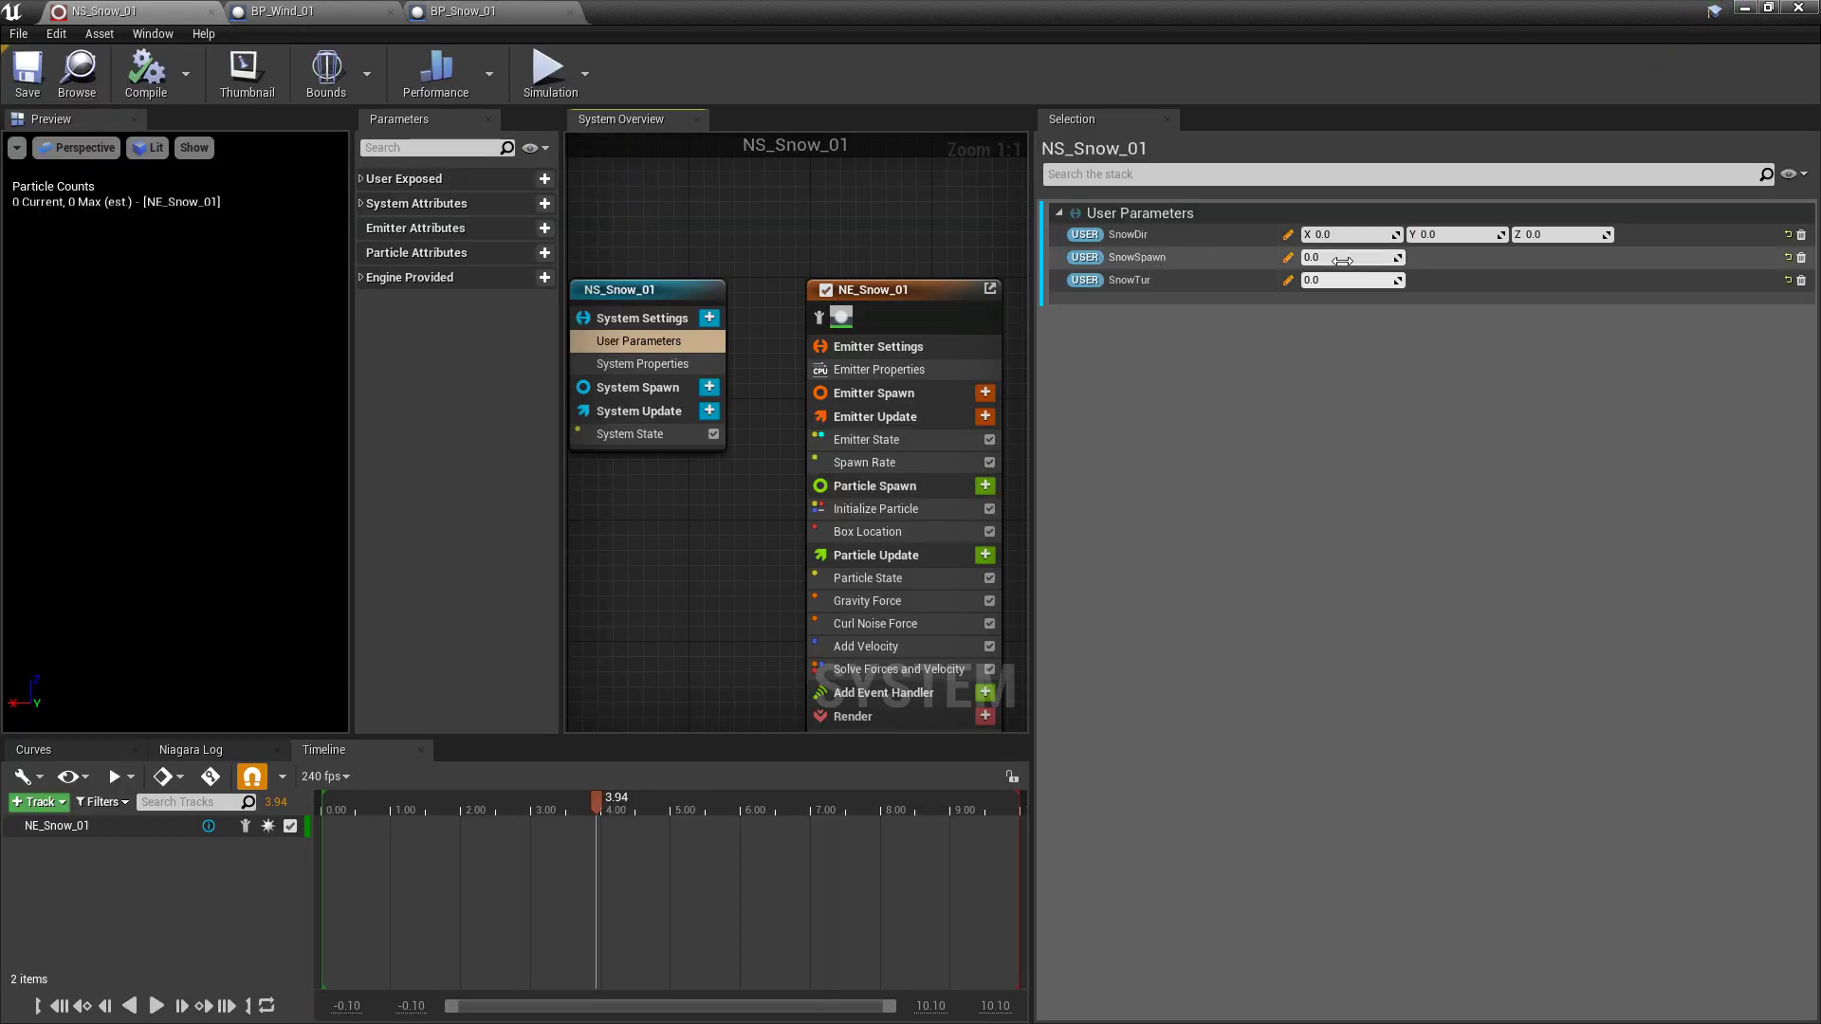
{"action": "left_click", "coordinate": [1335, 258]}
{"action": "type", "text": "300"}
{"action": "key", "text": "Return"}
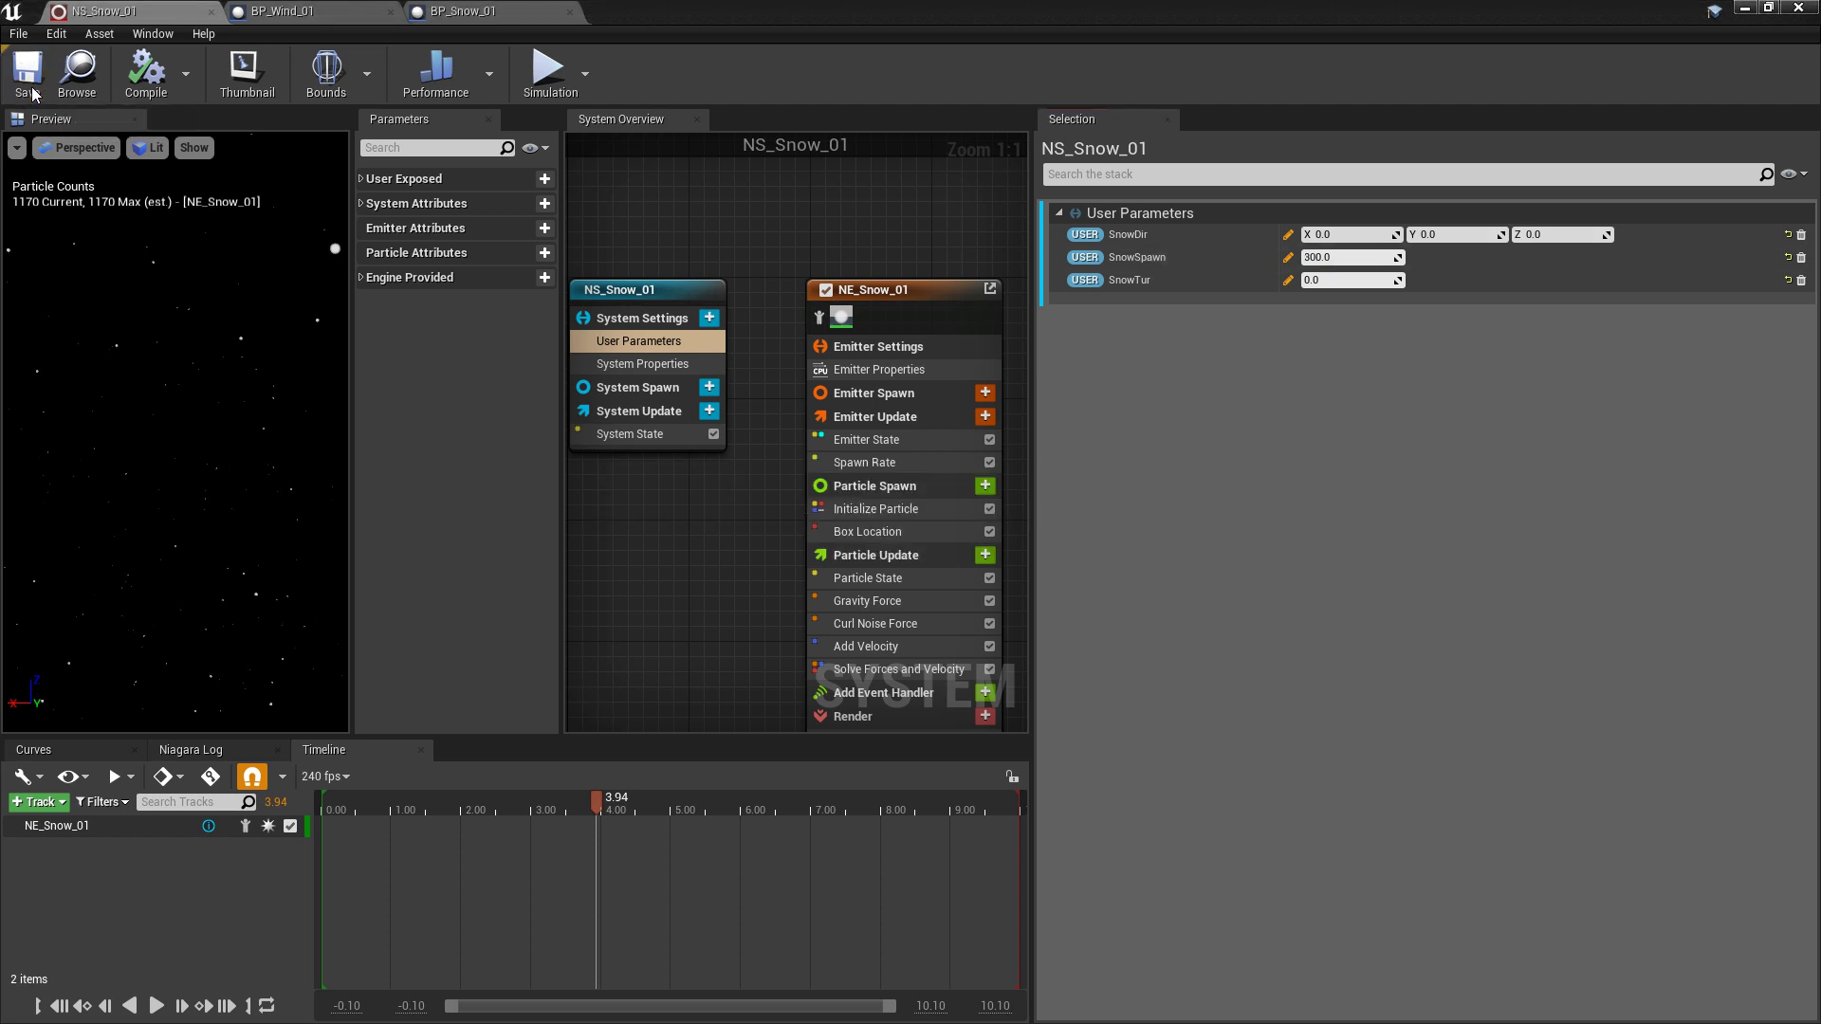
- Save NS_Snow_01 and return to BP_Snow_01's Event Graph
{"action": "left_click", "coordinate": [31, 93]}
{"action": "left_click", "coordinate": [470, 11]}
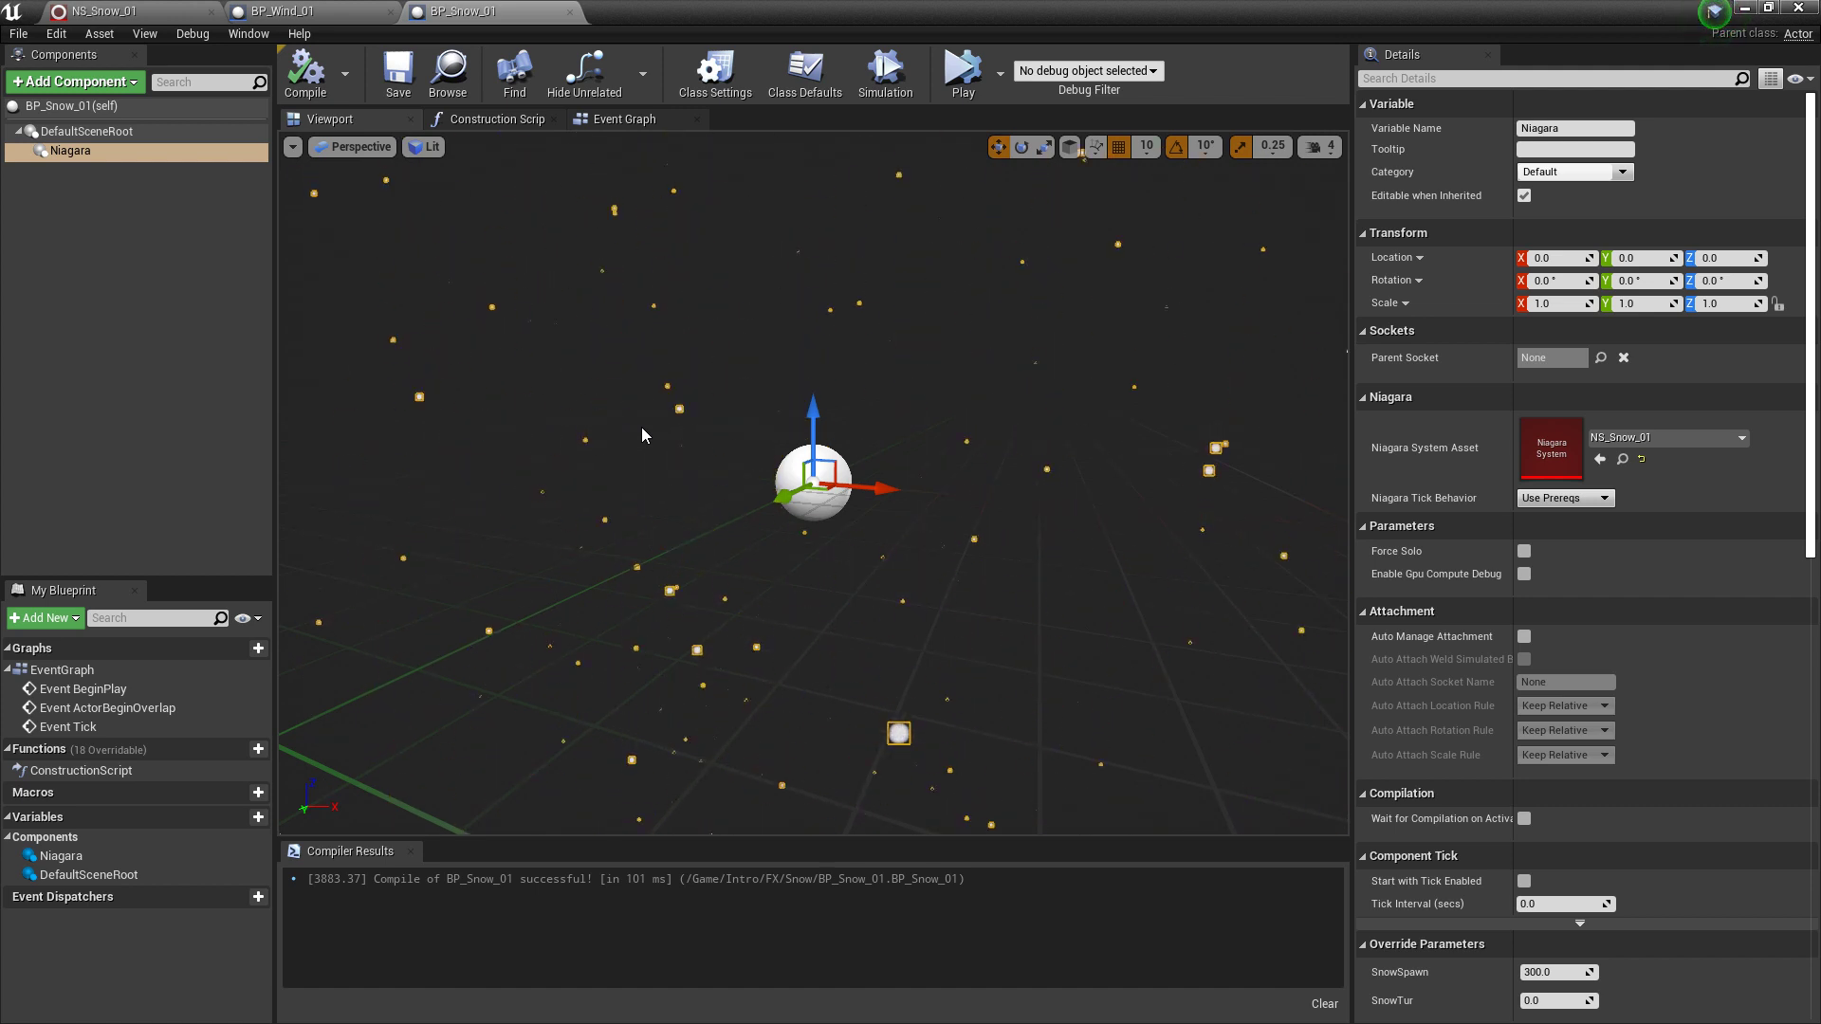
{"action": "left_click", "coordinate": [624, 119]}
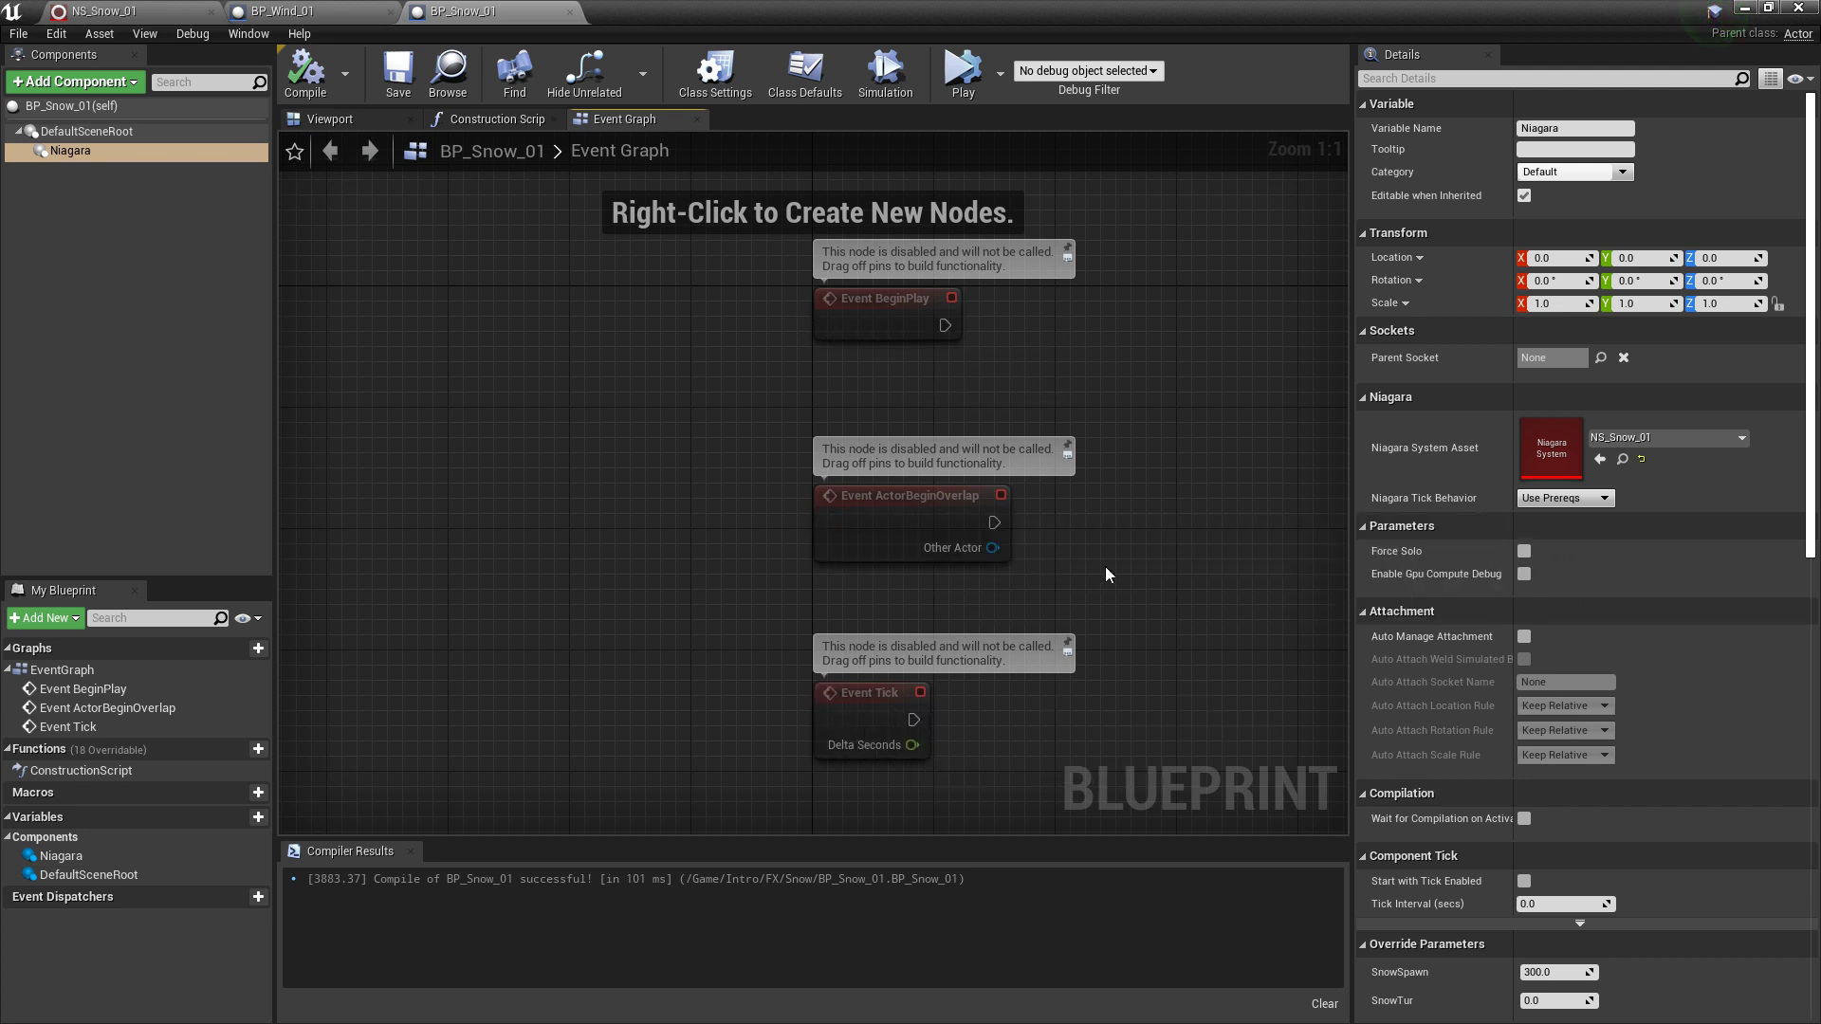
- Delete the BeginPlay and ActorBeginOverlap events and place a Niagara component reference in the graph
{"action": "left_click_drag", "start_coordinate": [1110, 565], "coordinate": [804, 287]}
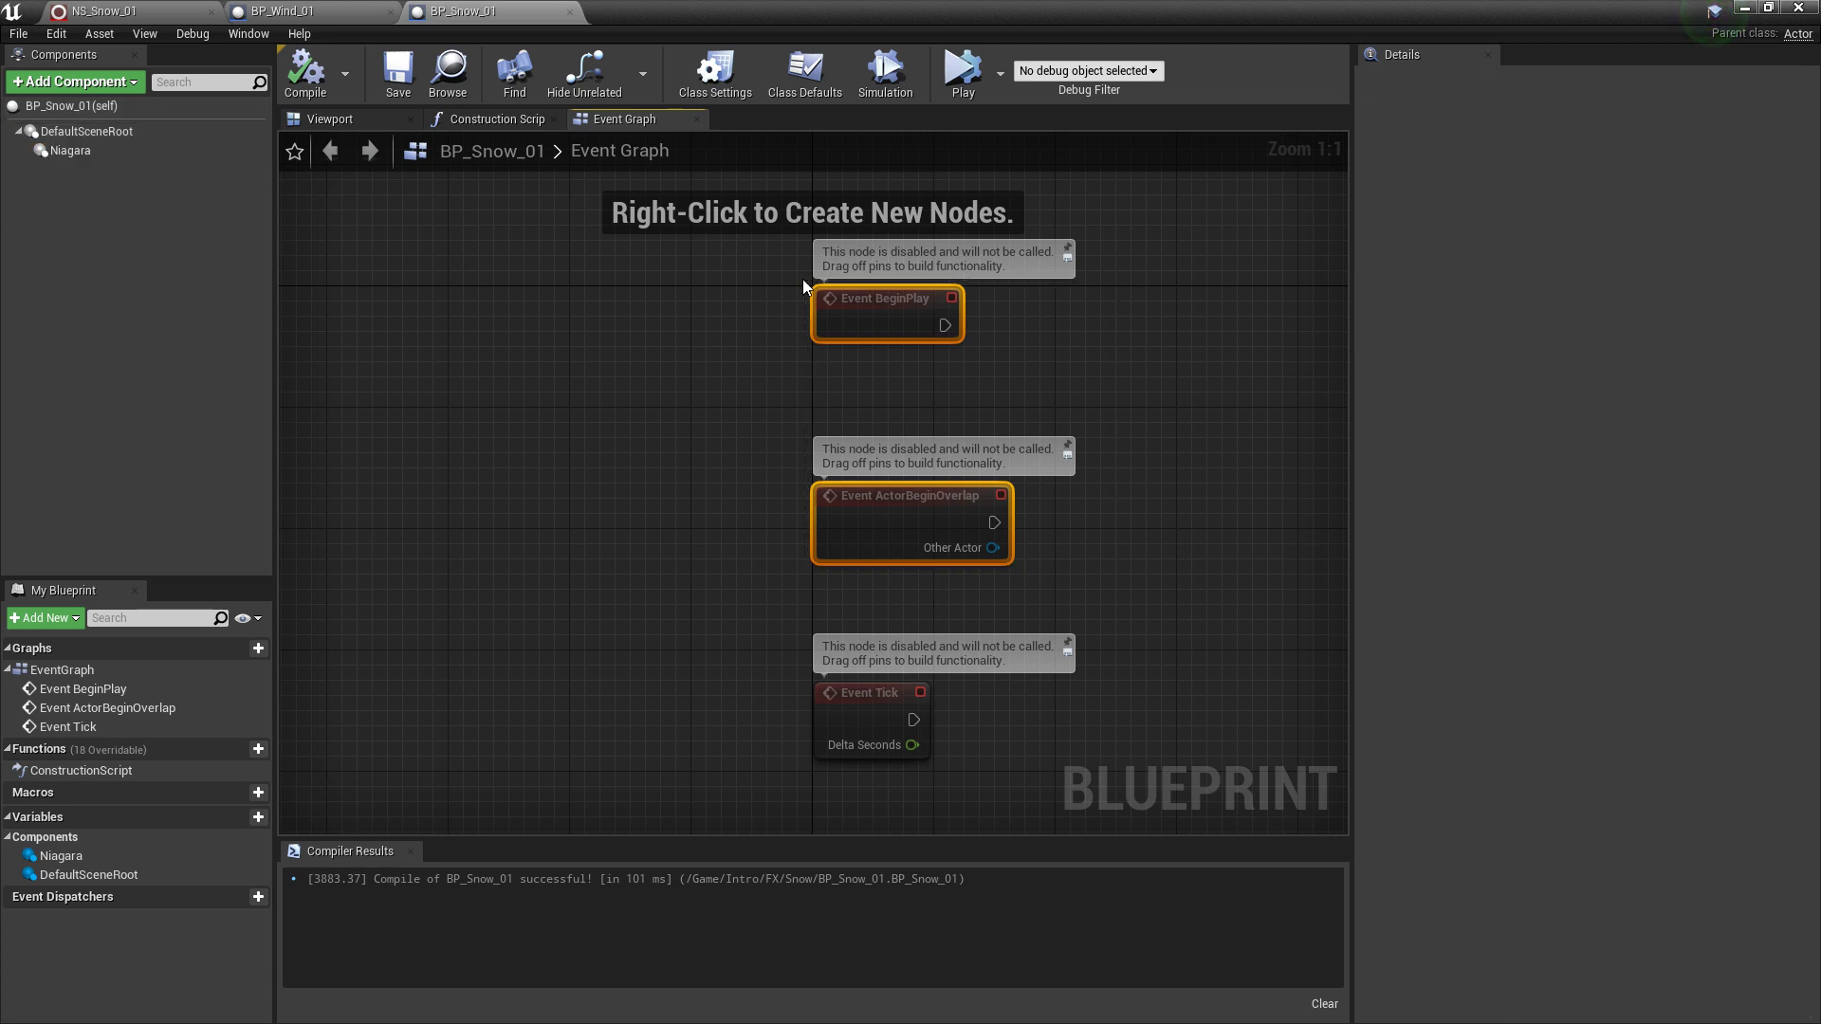
{"action": "key", "text": "Delete"}
{"action": "right_click_drag", "start_coordinate": [1197, 570], "coordinate": [876, 453]}
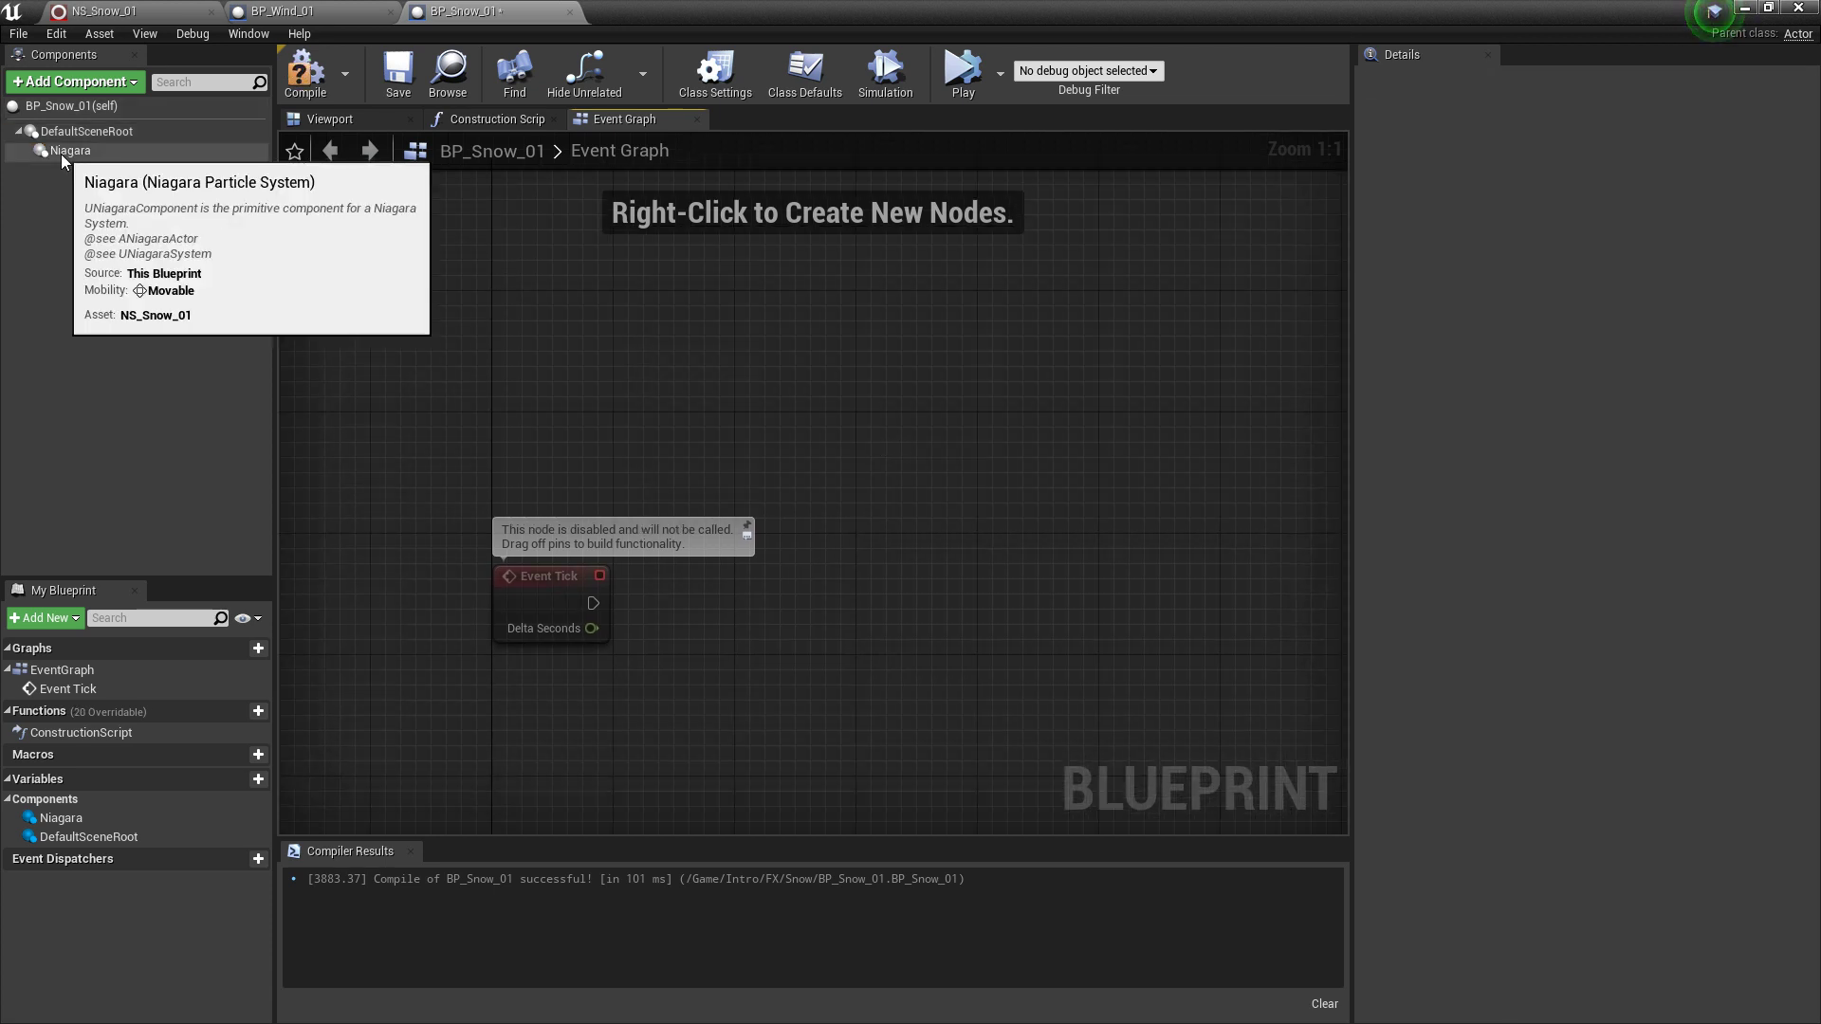
{"action": "left_click_drag", "start_coordinate": [67, 151], "coordinate": [1056, 657]}
{"action": "right_click_drag", "start_coordinate": [1170, 590], "coordinate": [935, 548]}
{"action": "left_click", "coordinate": [934, 547]}
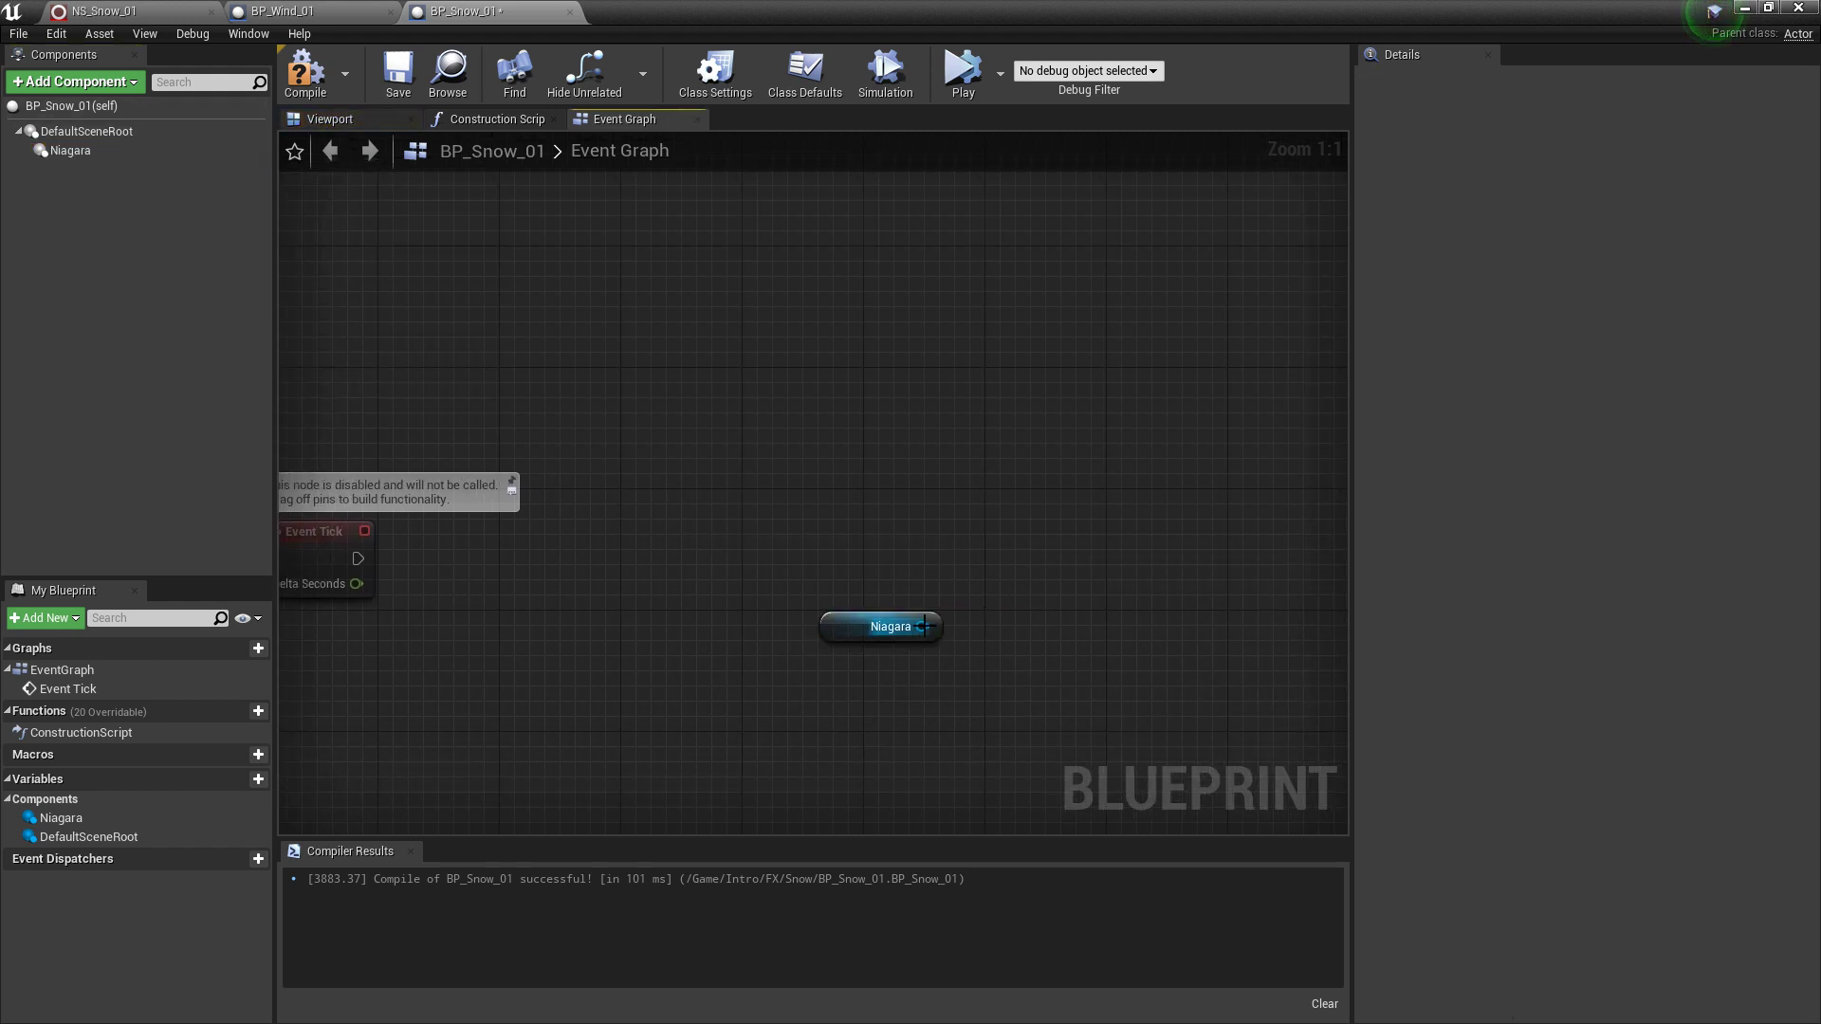
- Add a Set Niagara Variable By String (Vector3) node from the Niagara reference, named User.SnowDir
{"action": "left_click_drag", "start_coordinate": [922, 626], "coordinate": [988, 561]}
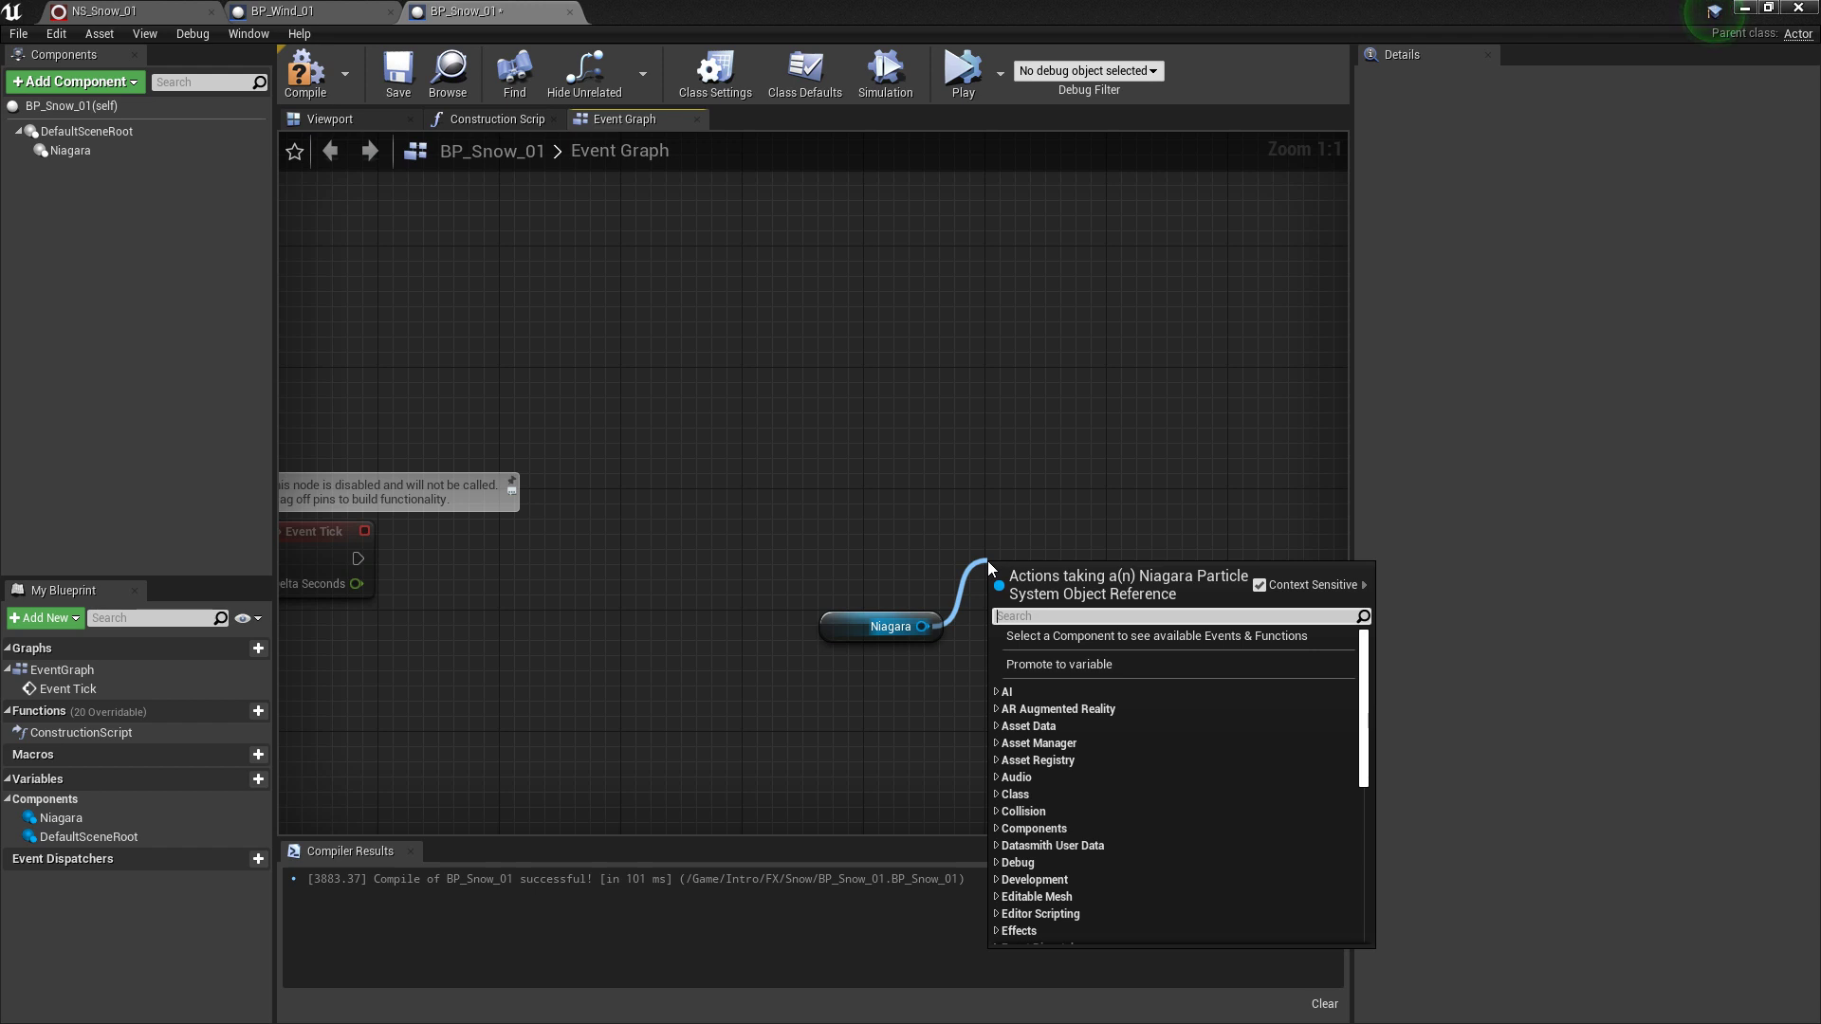
{"action": "type", "text": "set"}
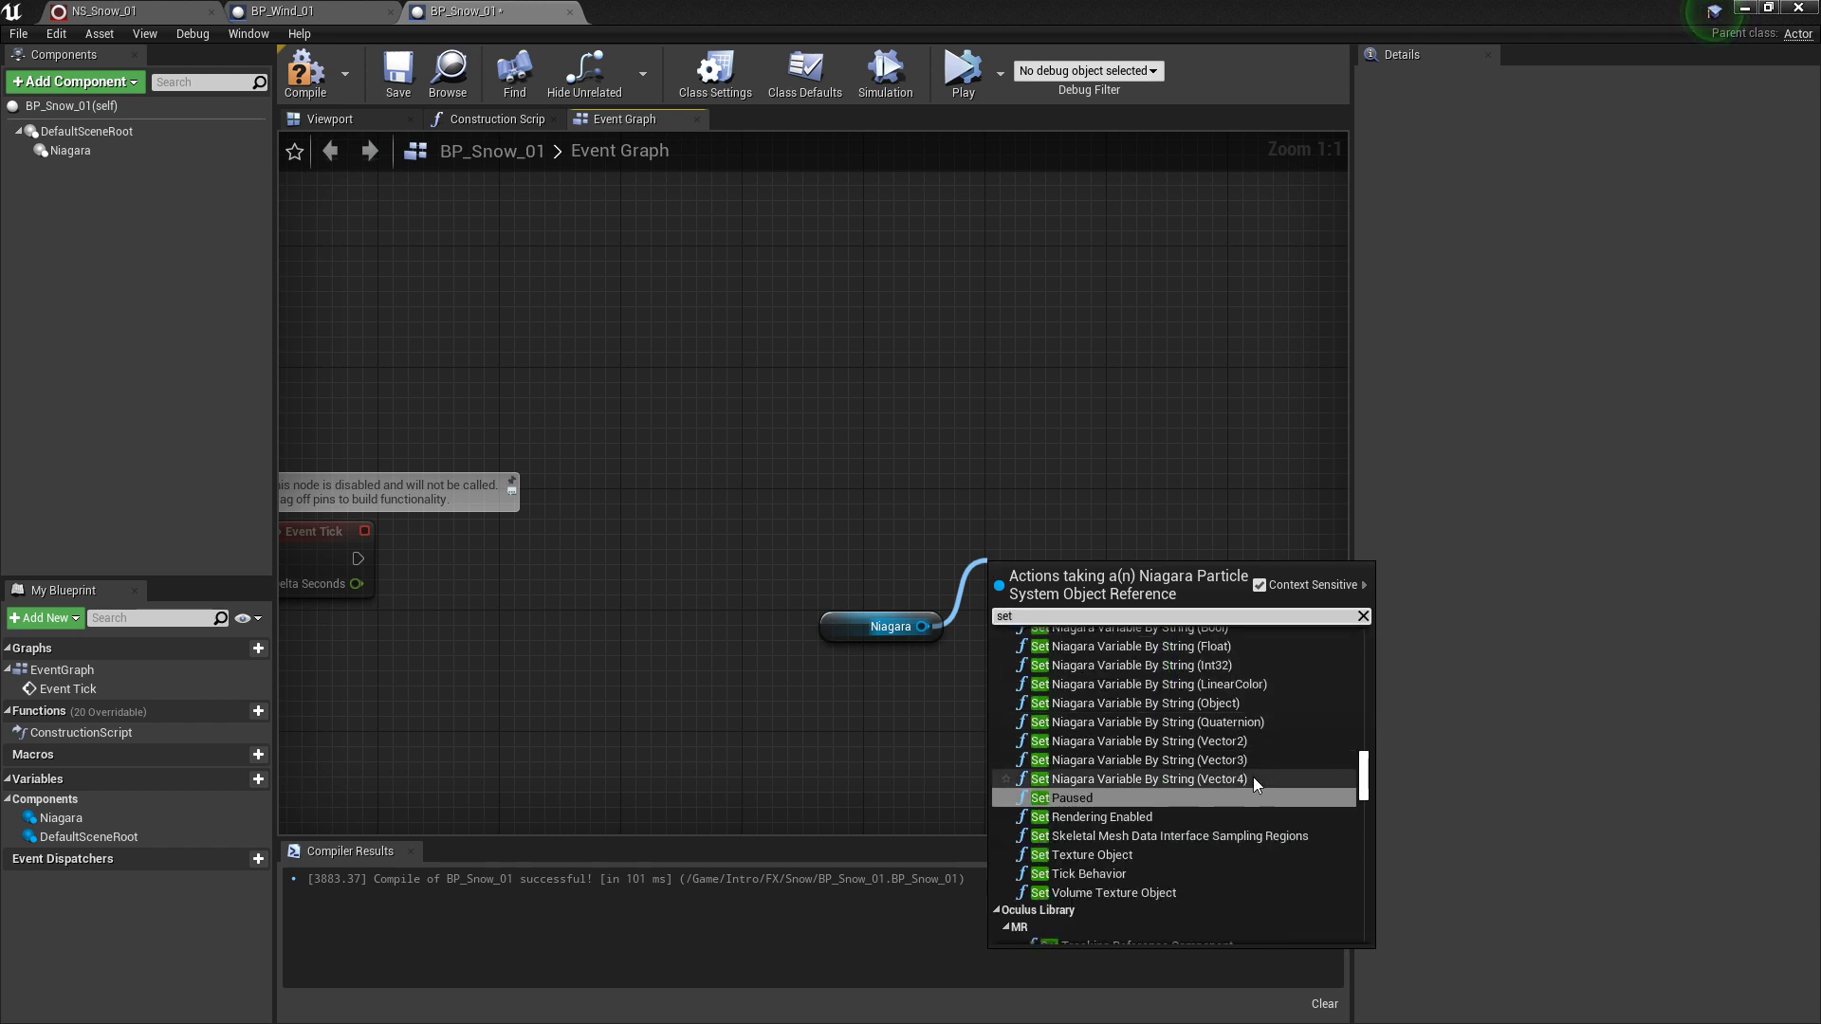
{"action": "left_click", "coordinate": [1168, 760]}
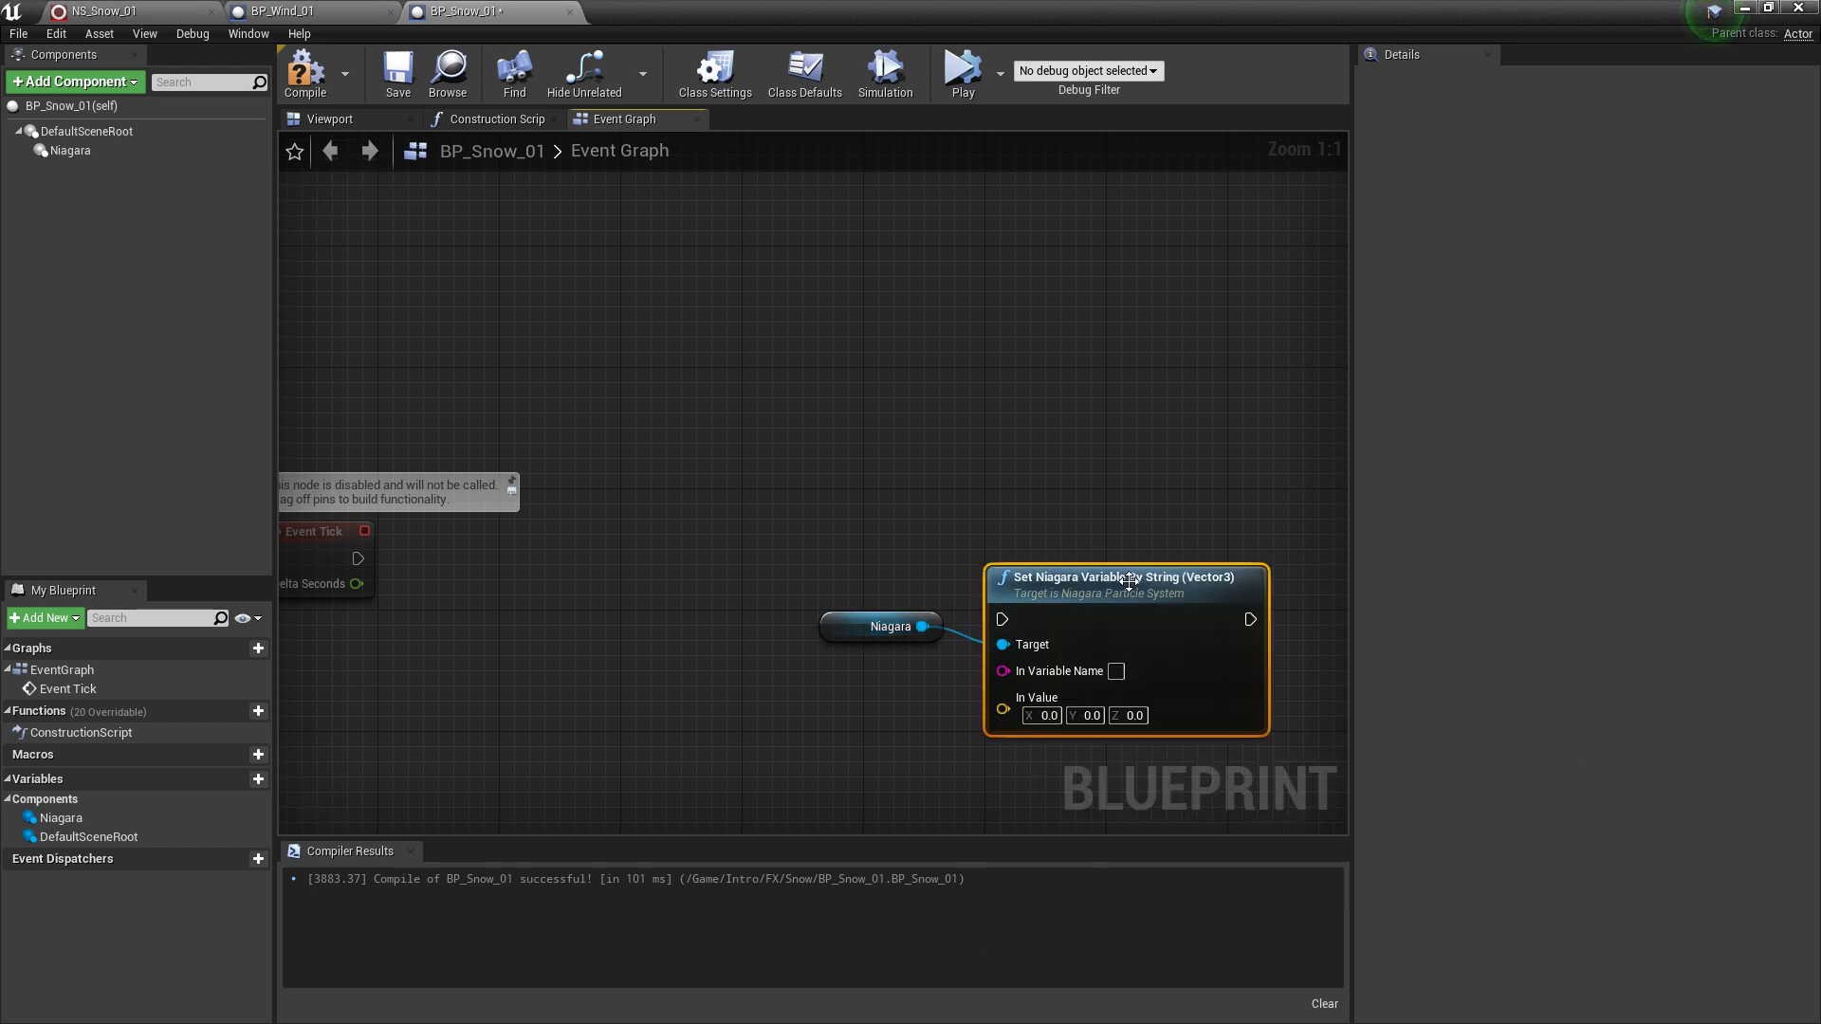
{"action": "left_click_drag", "start_coordinate": [1131, 581], "coordinate": [1136, 515]}
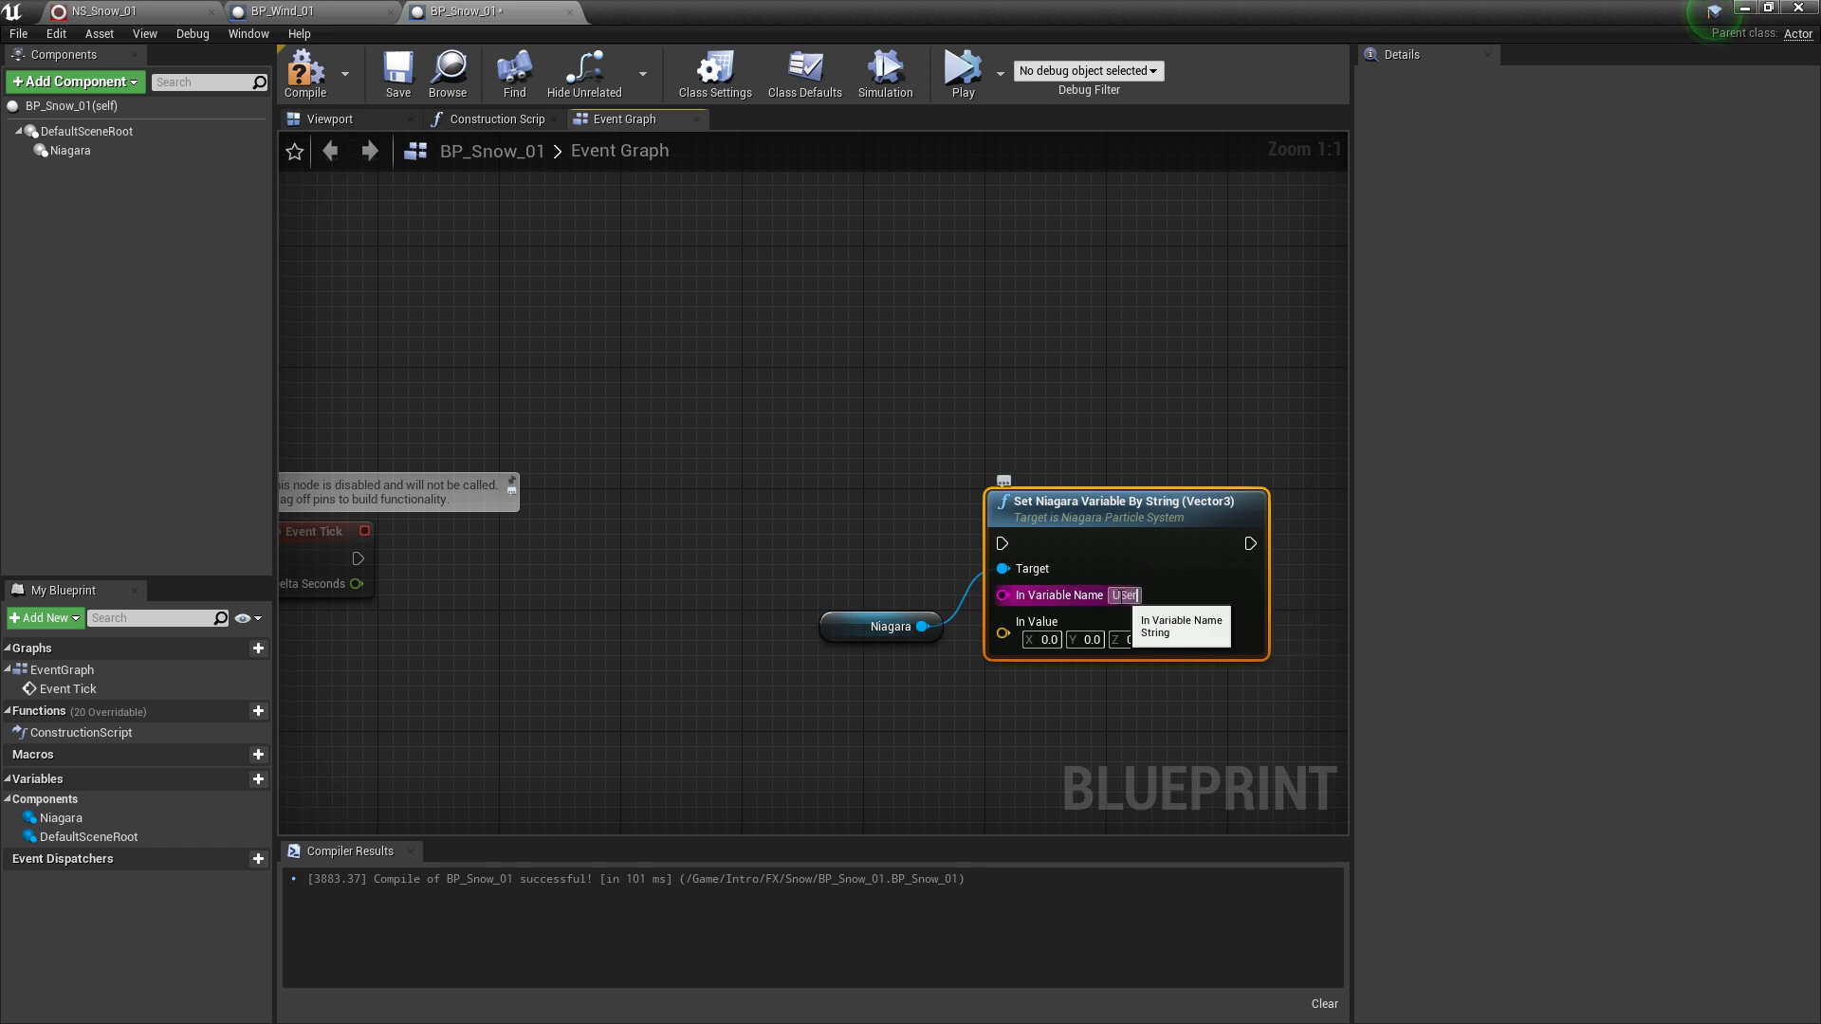
{"action": "key", "text": "BackSpace"}
{"action": "type", "text": "er.Snow"}
{"action": "key", "text": "Return"}
{"action": "type", "text": "Dir"}
{"action": "key", "text": "Return"}
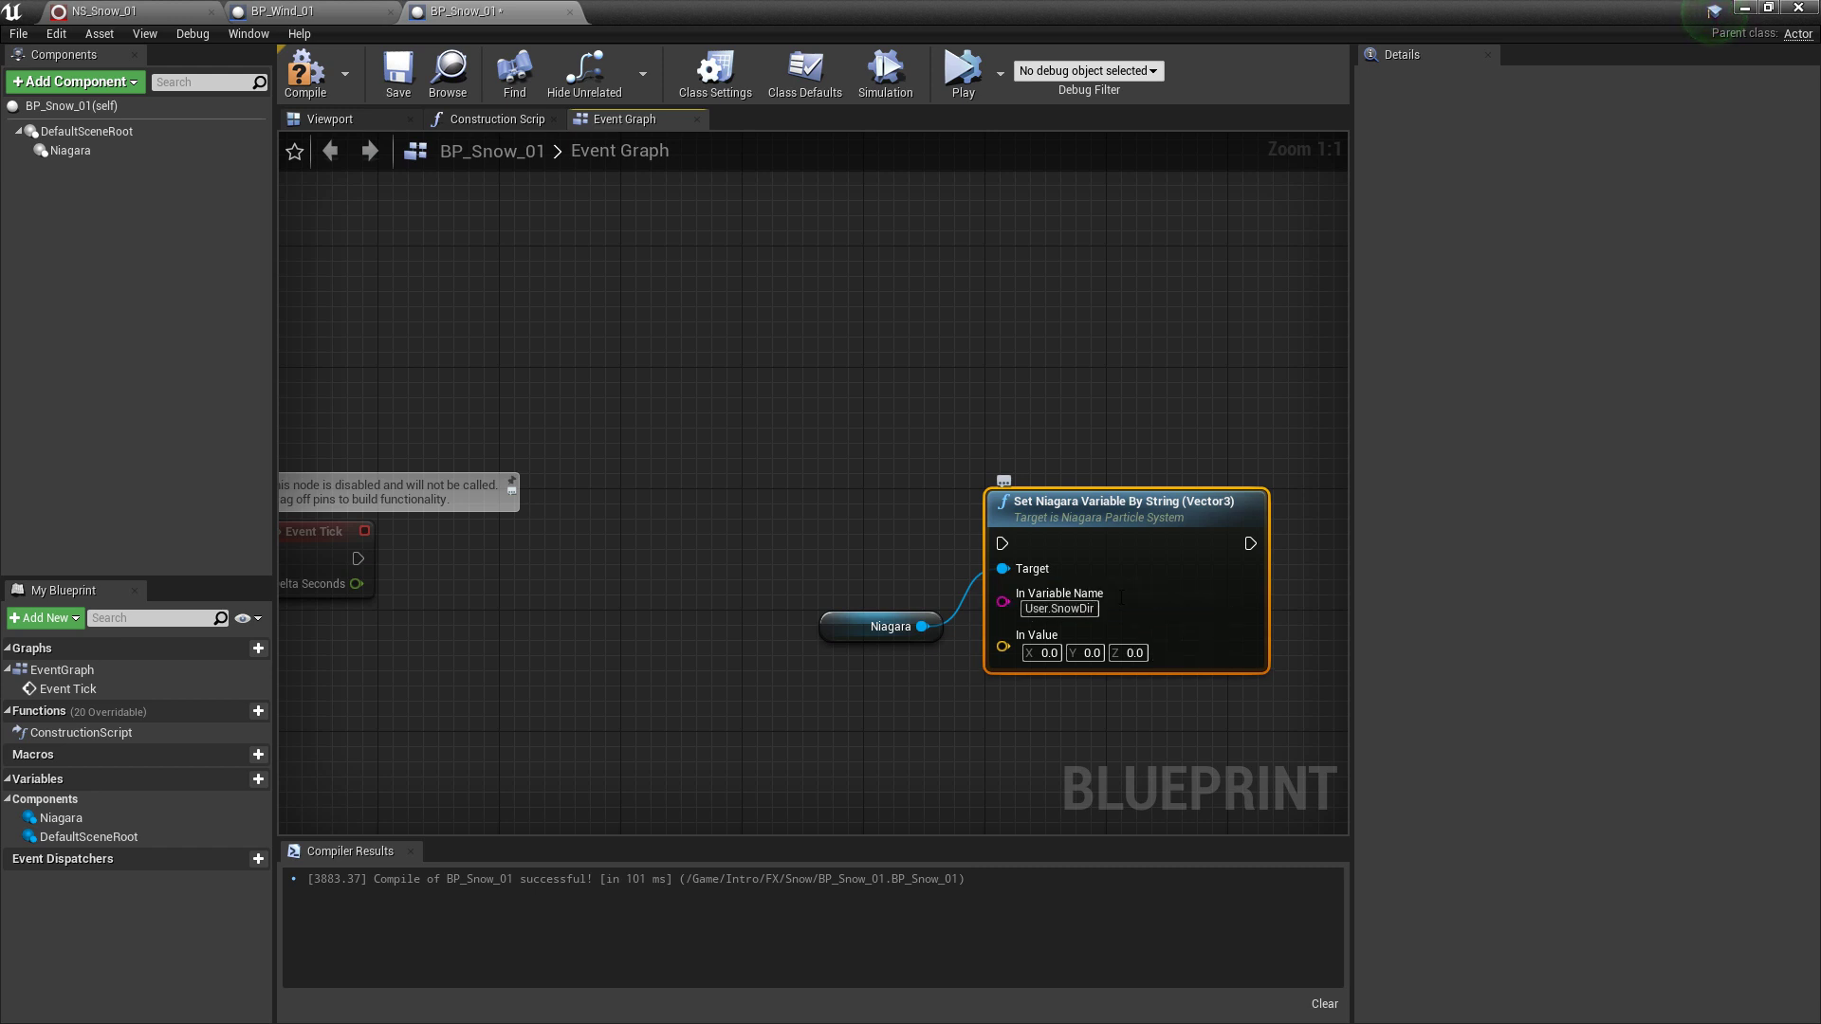
{"action": "left_click_drag", "start_coordinate": [887, 626], "coordinate": [1149, 410]}
{"action": "right_click_drag", "start_coordinate": [1275, 479], "coordinate": [812, 487]}
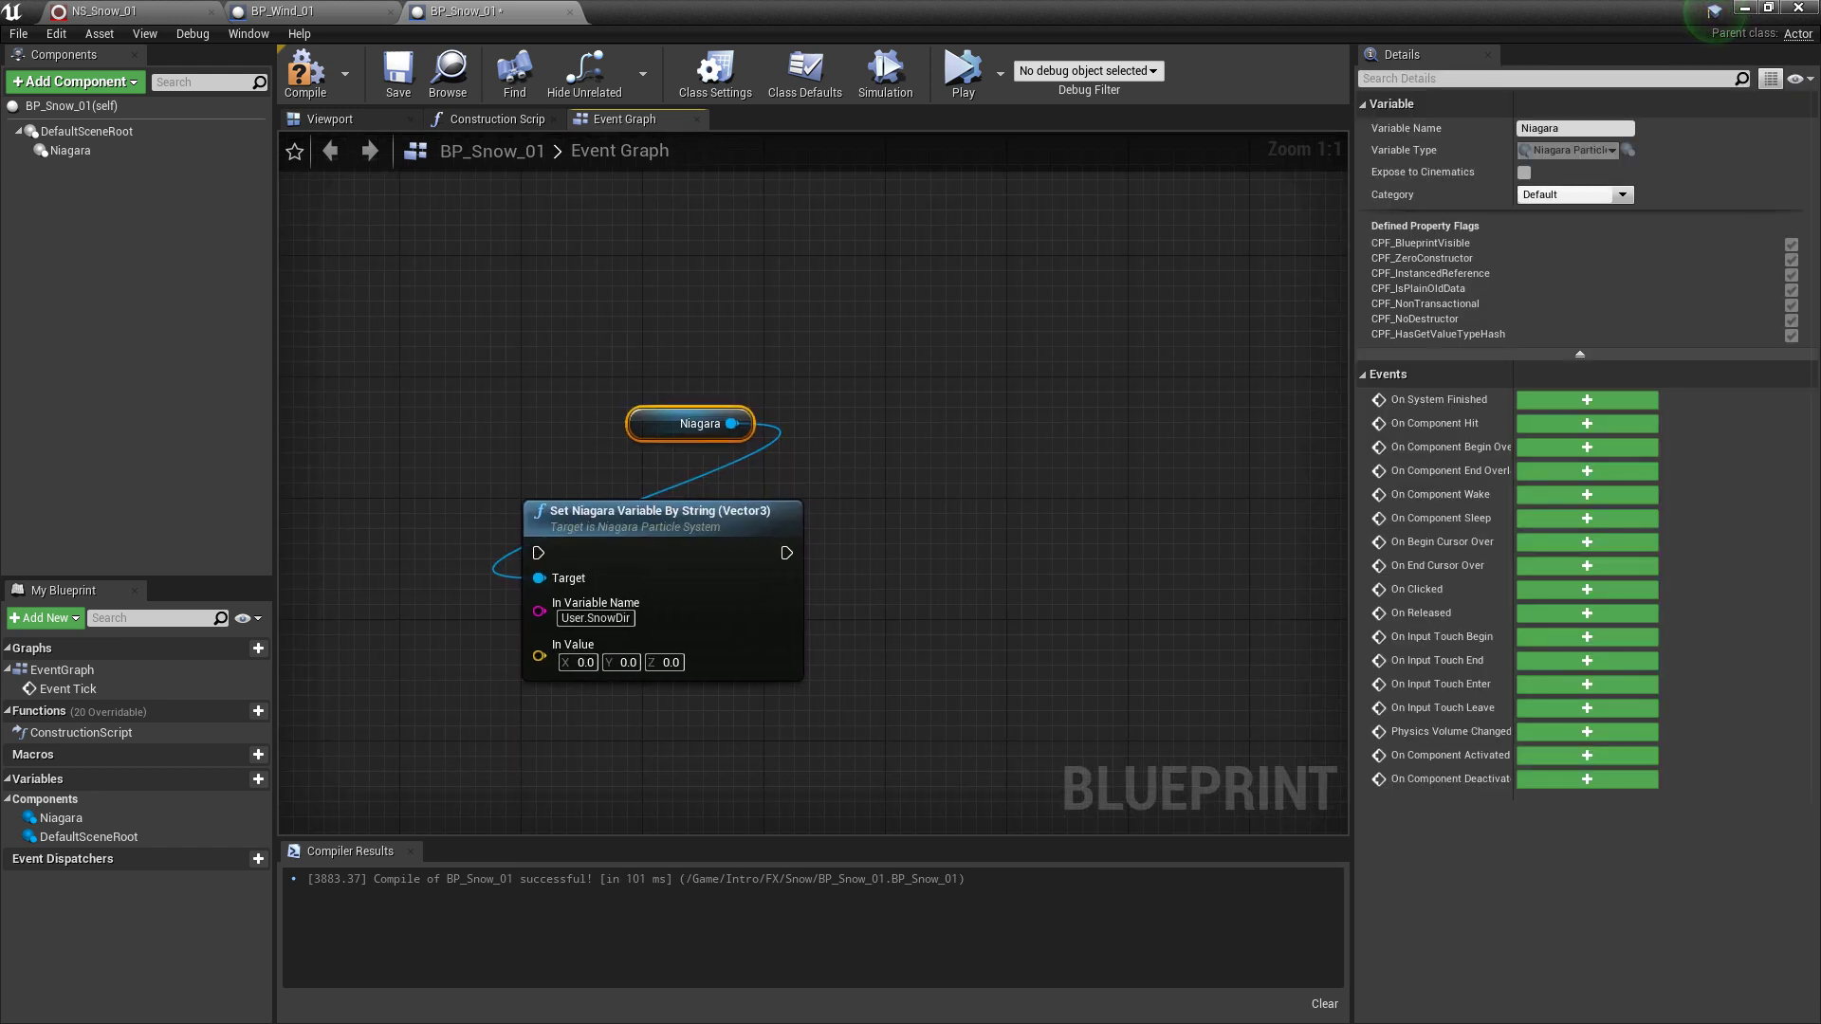
{"action": "left_click_drag", "start_coordinate": [733, 423], "coordinate": [979, 573]}
- Add a Set Niagara Variable By String (Float) node for User.SnowTur
{"action": "type", "text": "set"}
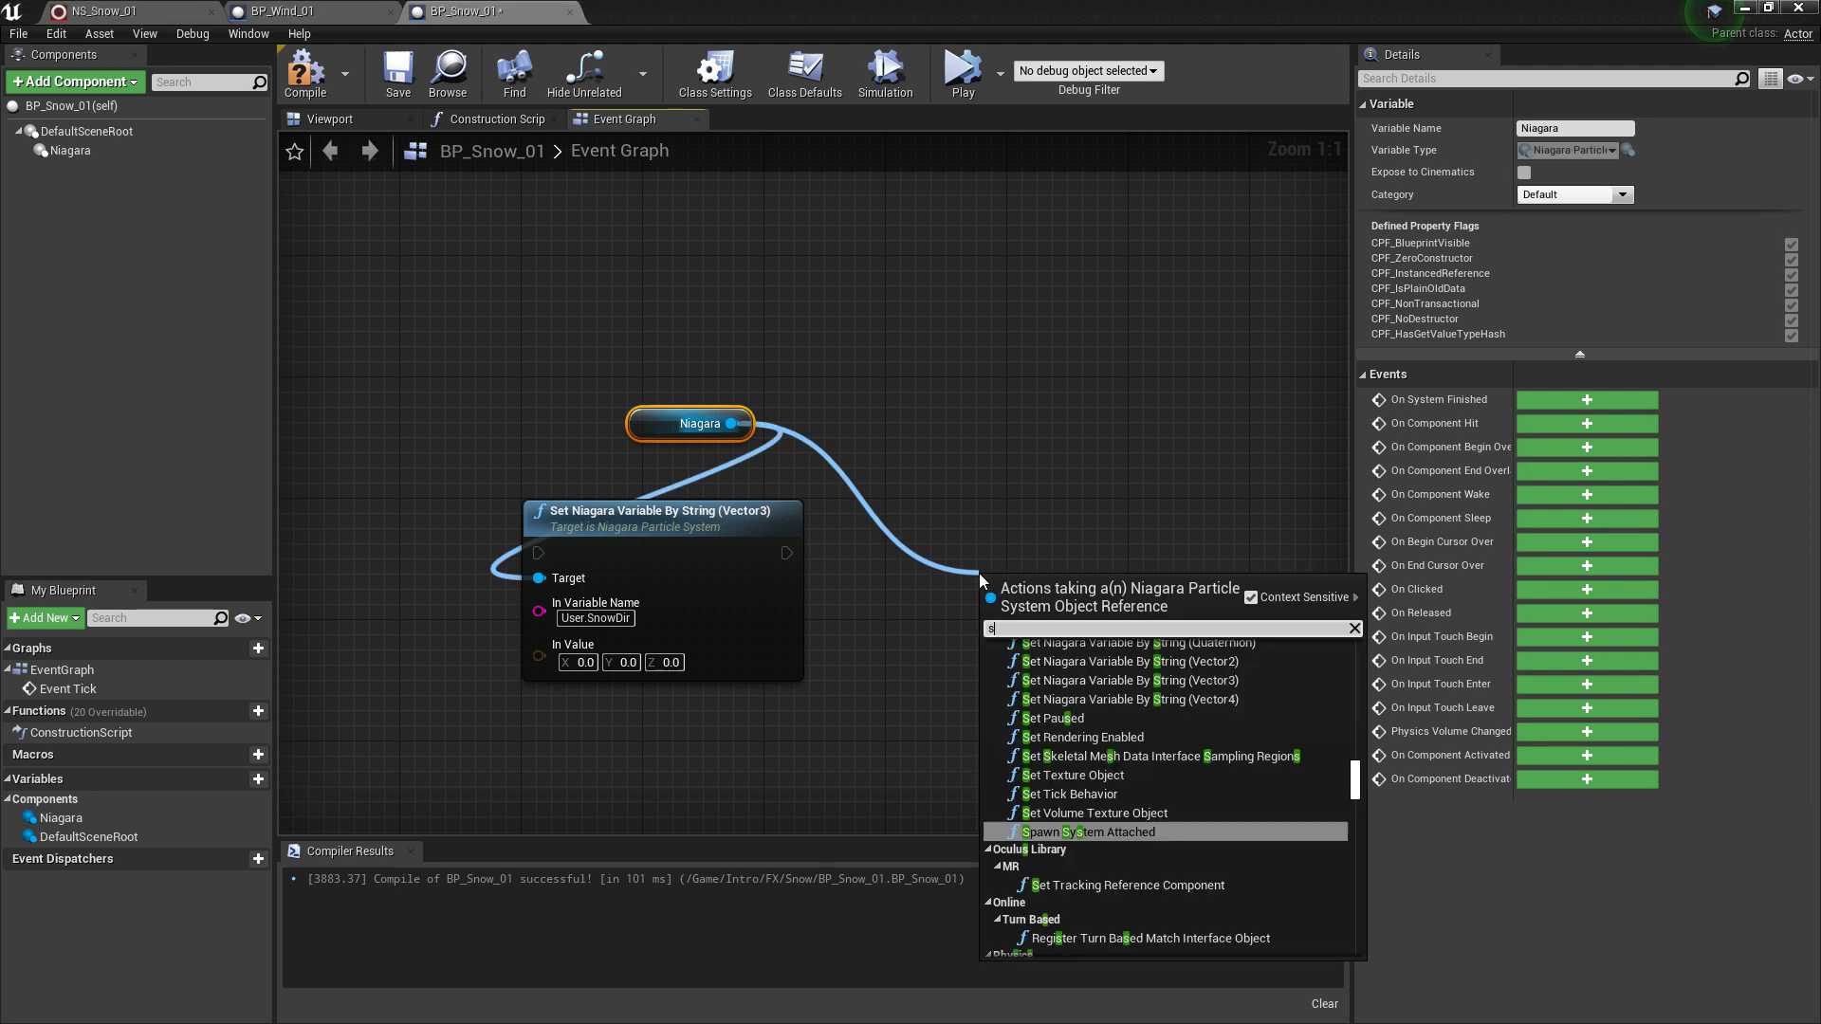
{"action": "left_click", "coordinate": [1178, 658]}
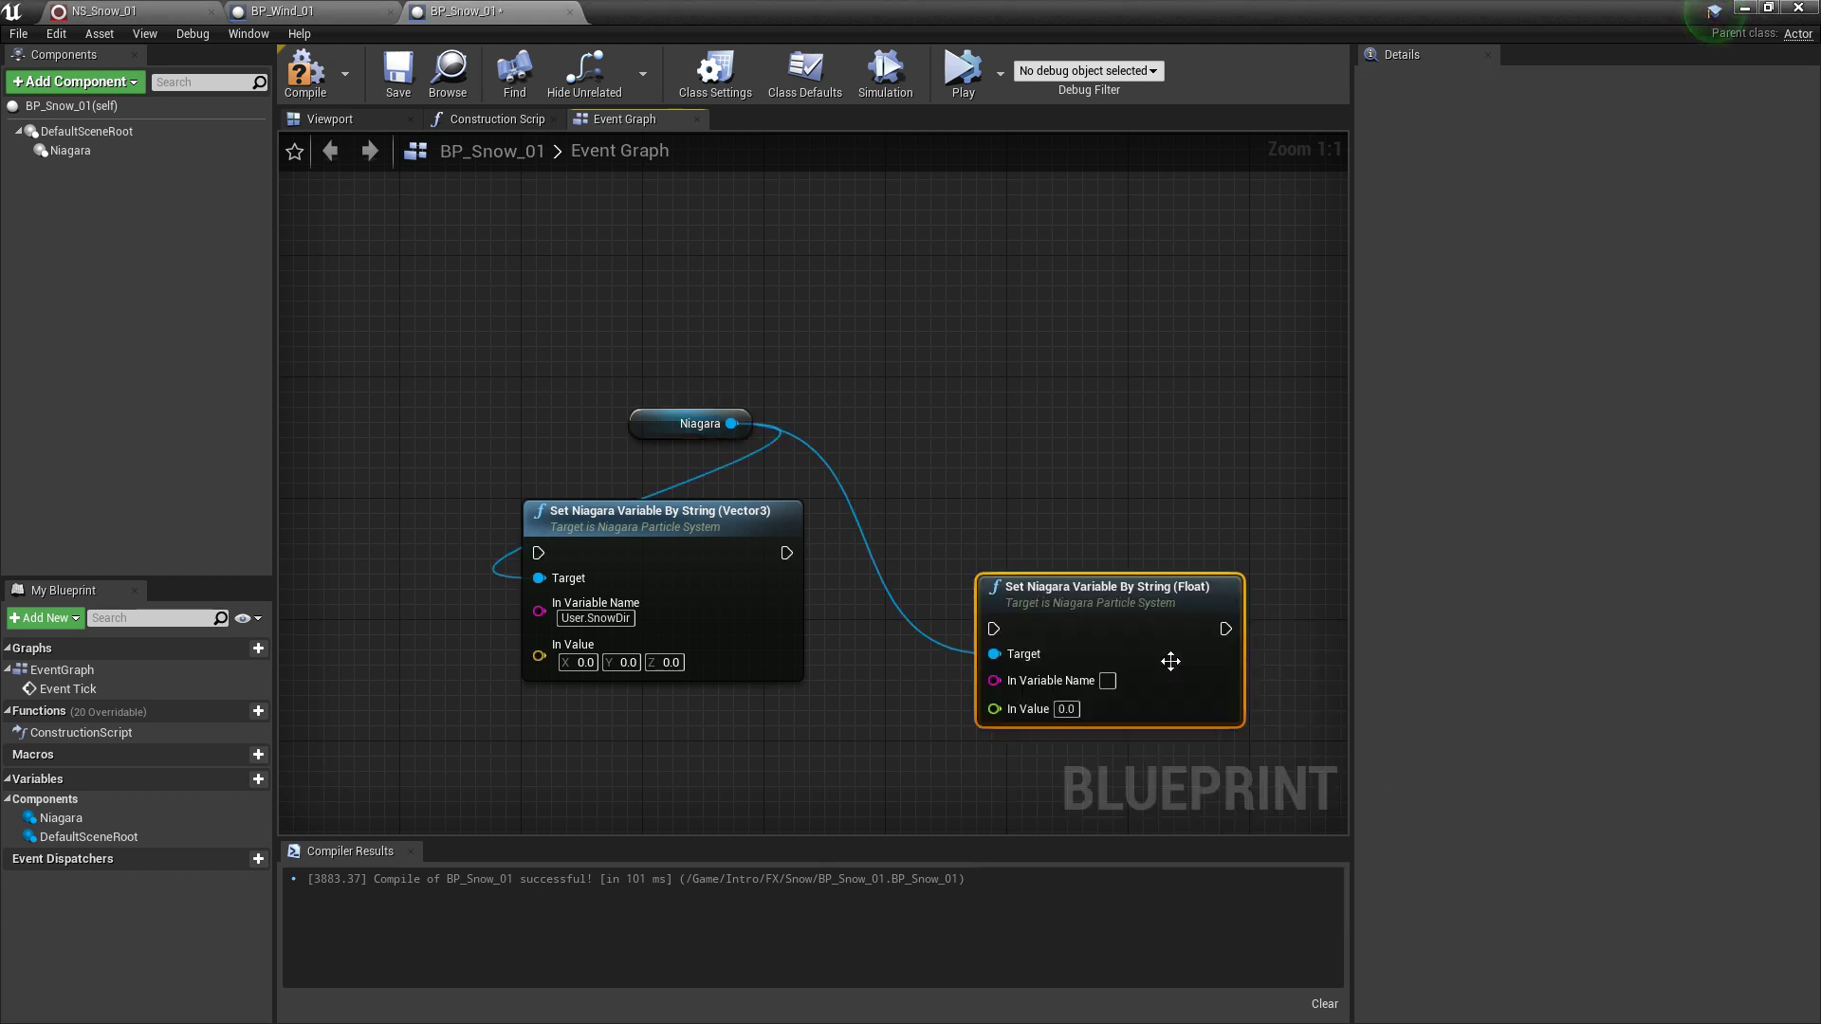
{"action": "left_click_drag", "start_coordinate": [1103, 618], "coordinate": [1083, 539]}
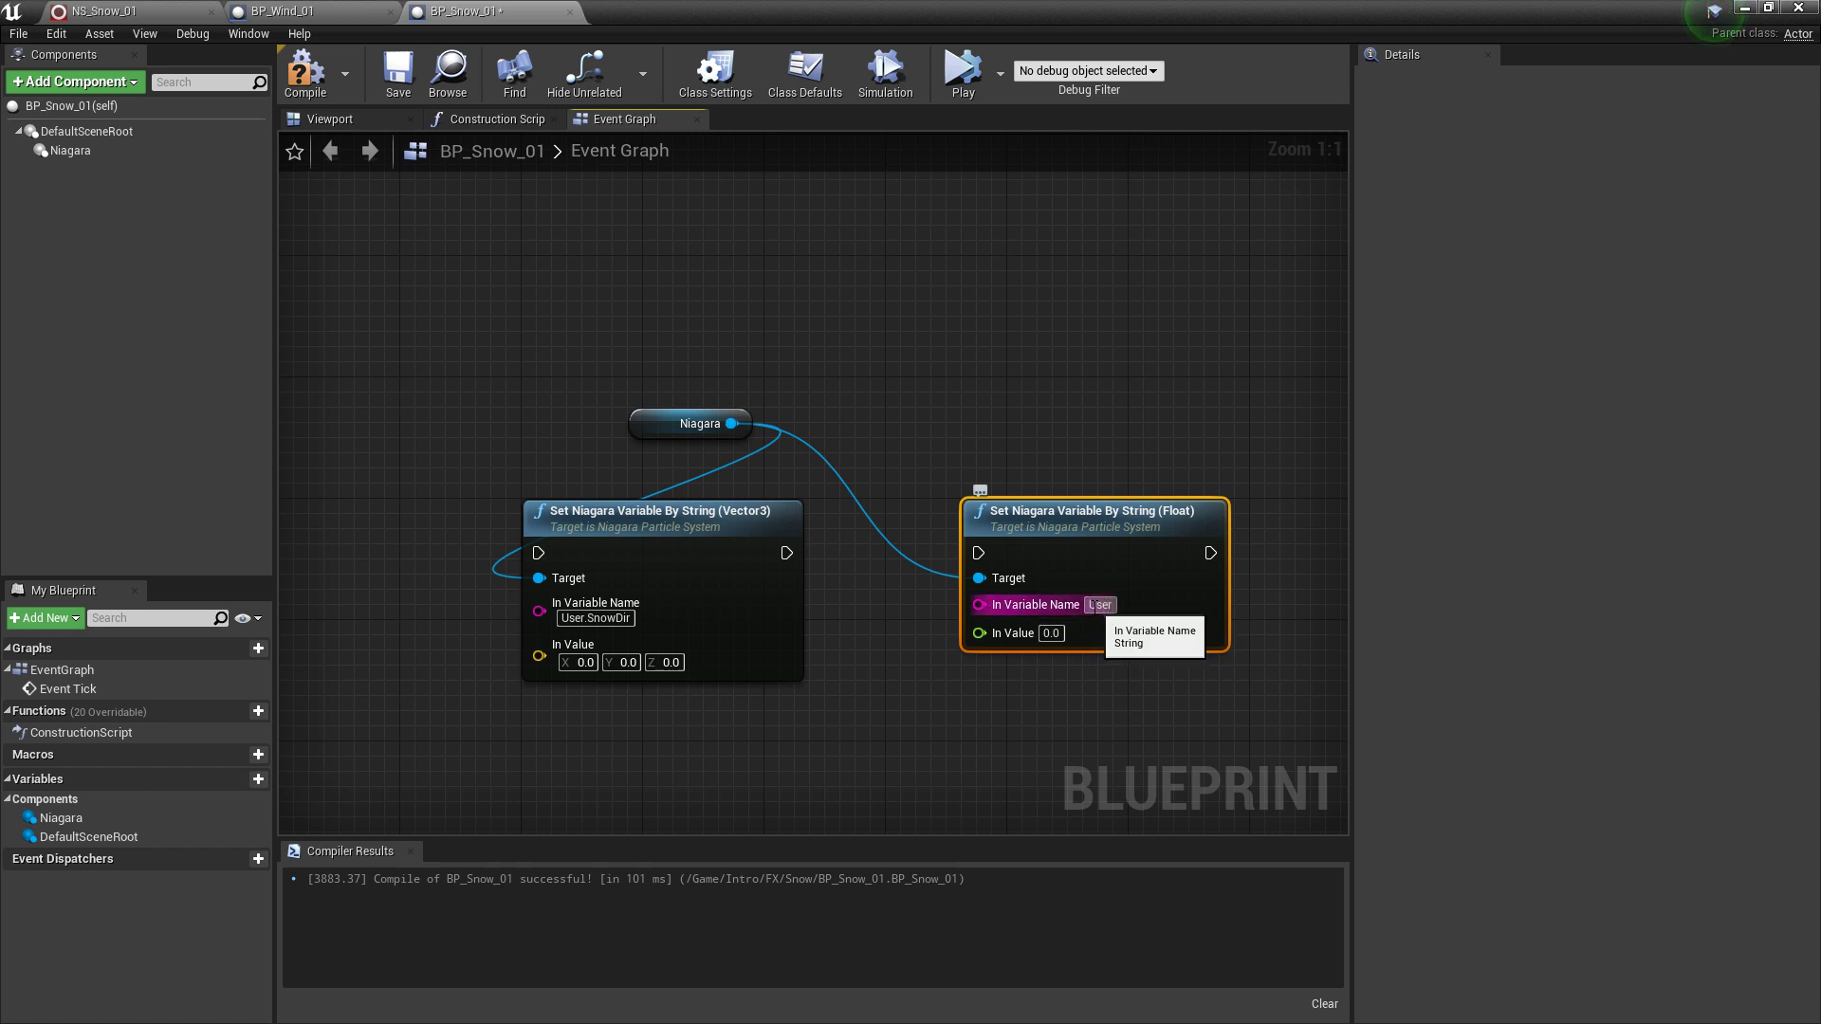
{"action": "type", "text": "nowTur"}
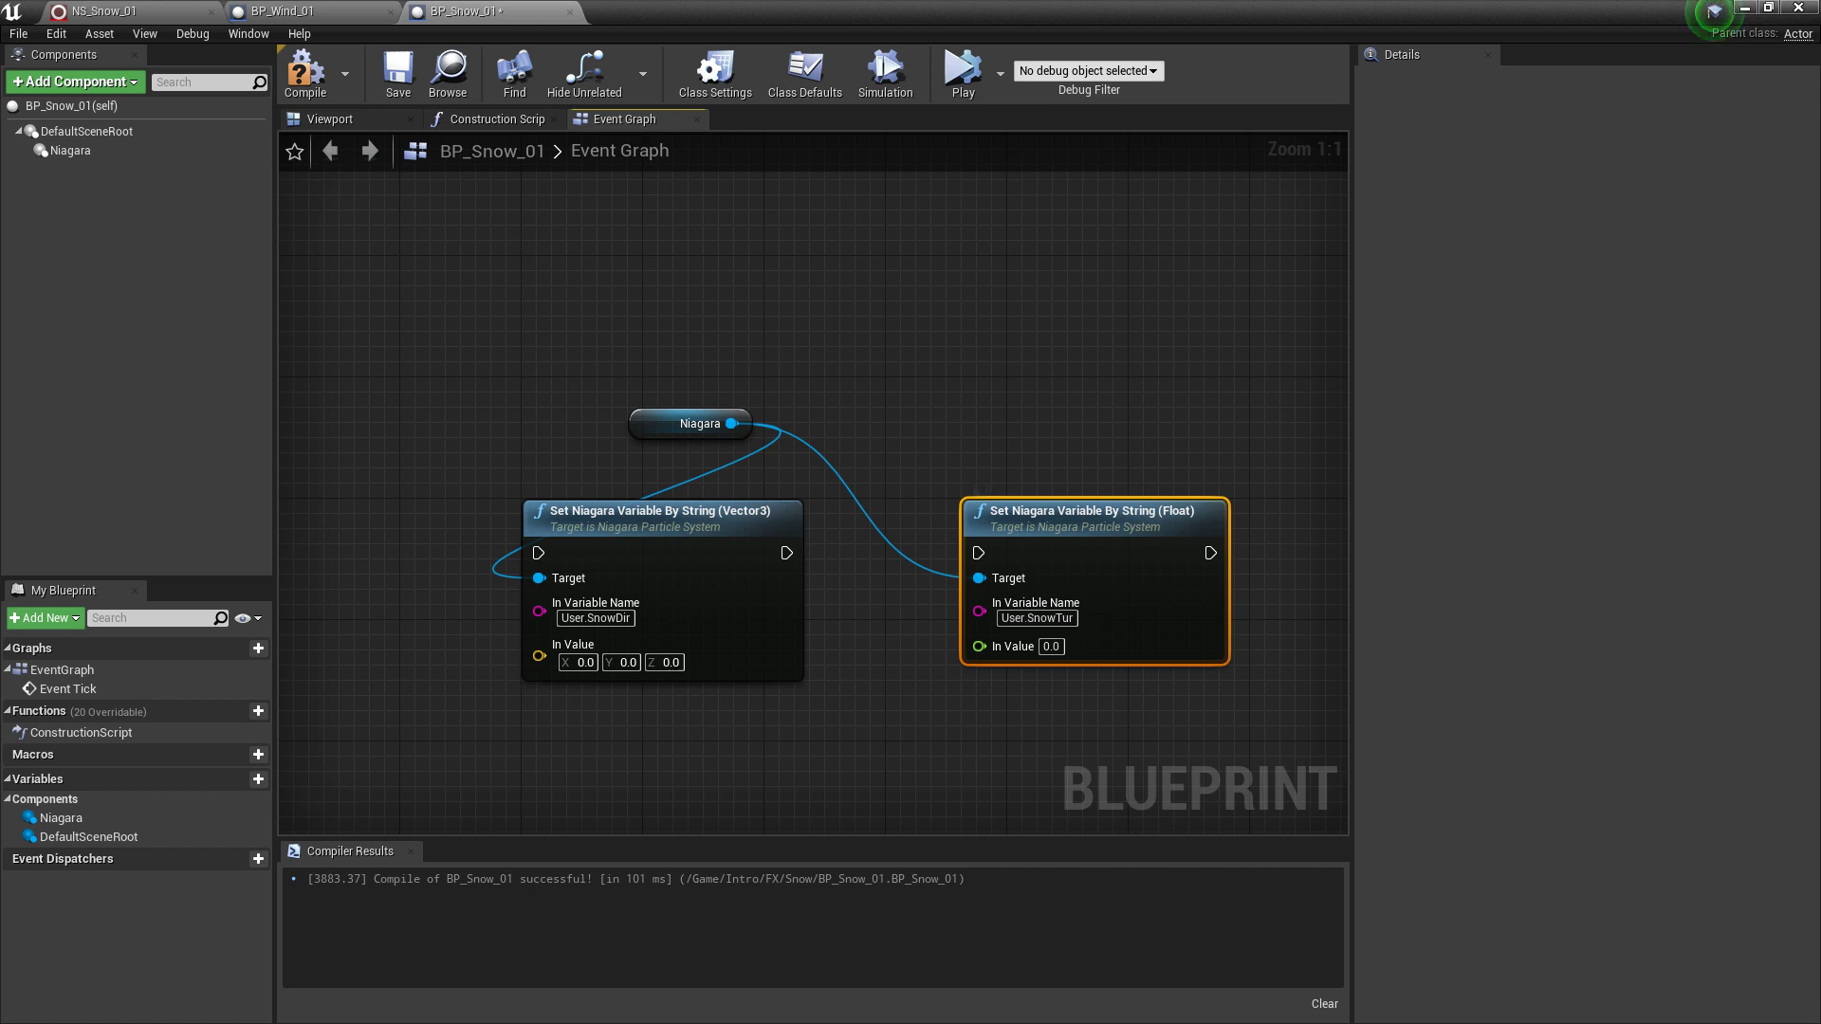
{"action": "right_click_drag", "start_coordinate": [1071, 428], "coordinate": [793, 424]}
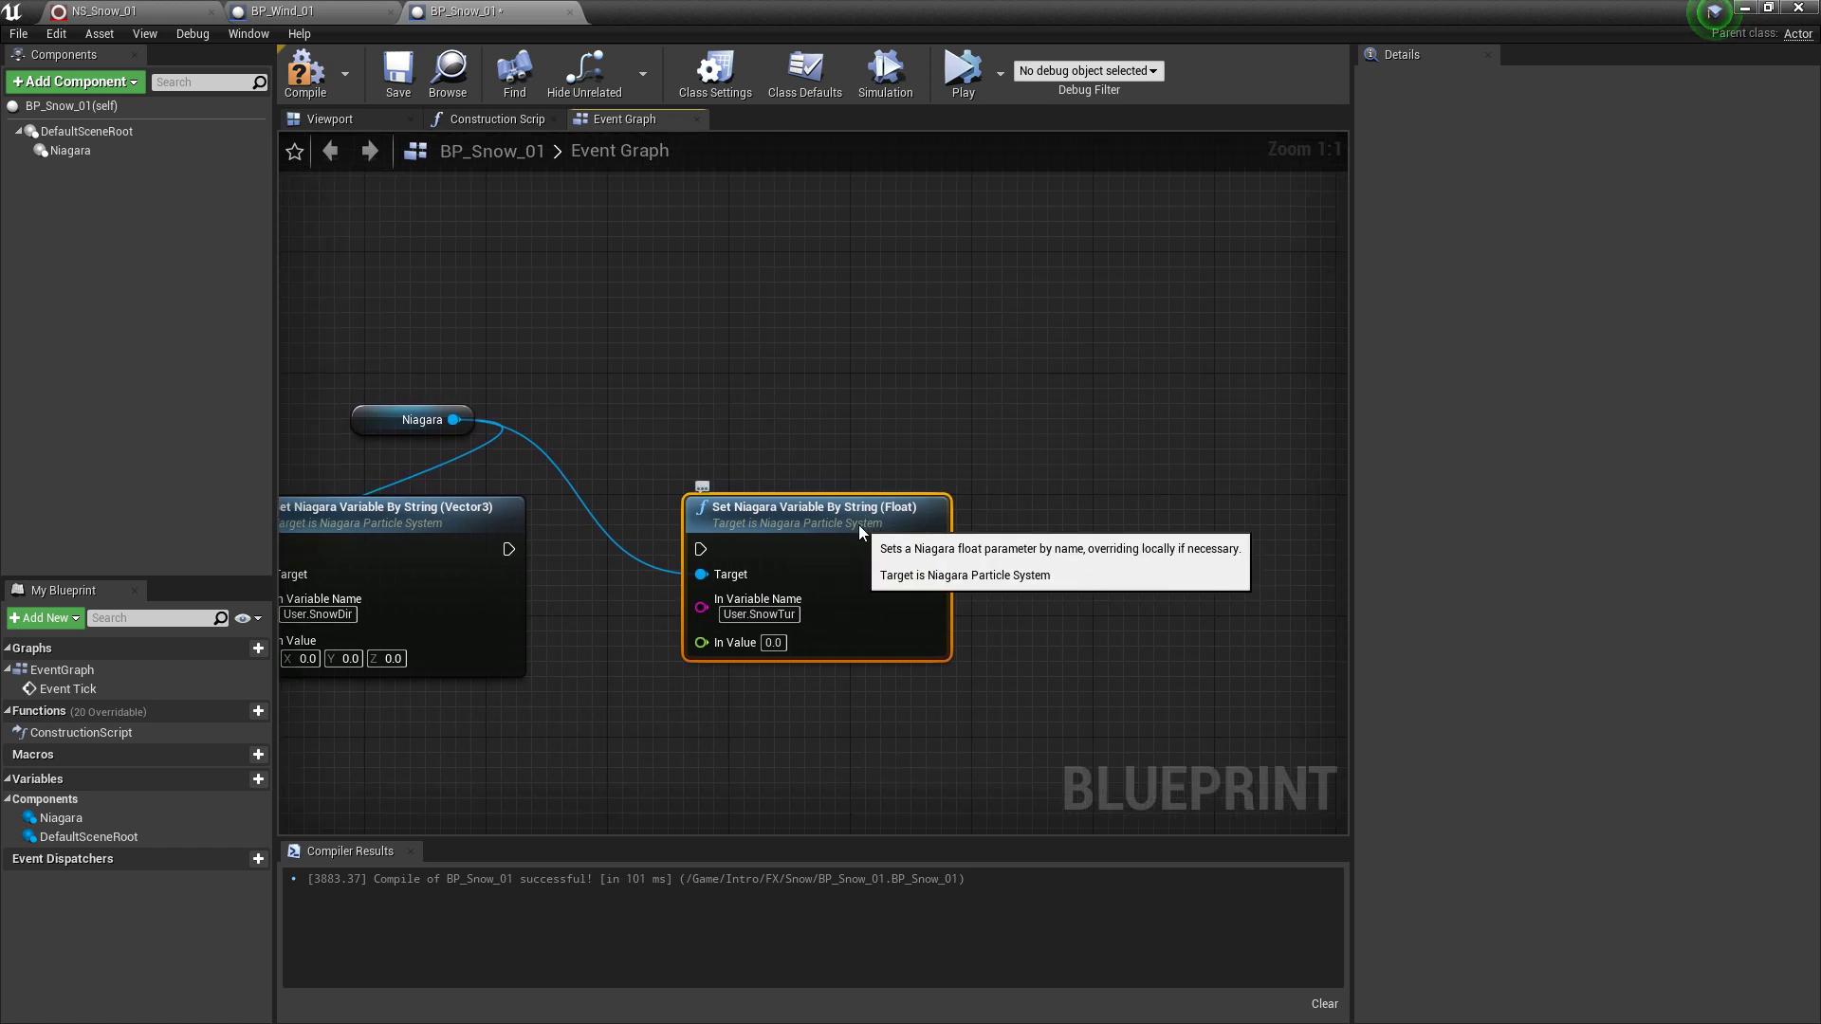
- Duplicate the float setter, rename the copy User.SnowSpawn, and connect it to the Niagara reference
{"action": "left_click", "coordinate": [1130, 507]}
{"action": "key", "text": "ctrl+v"}
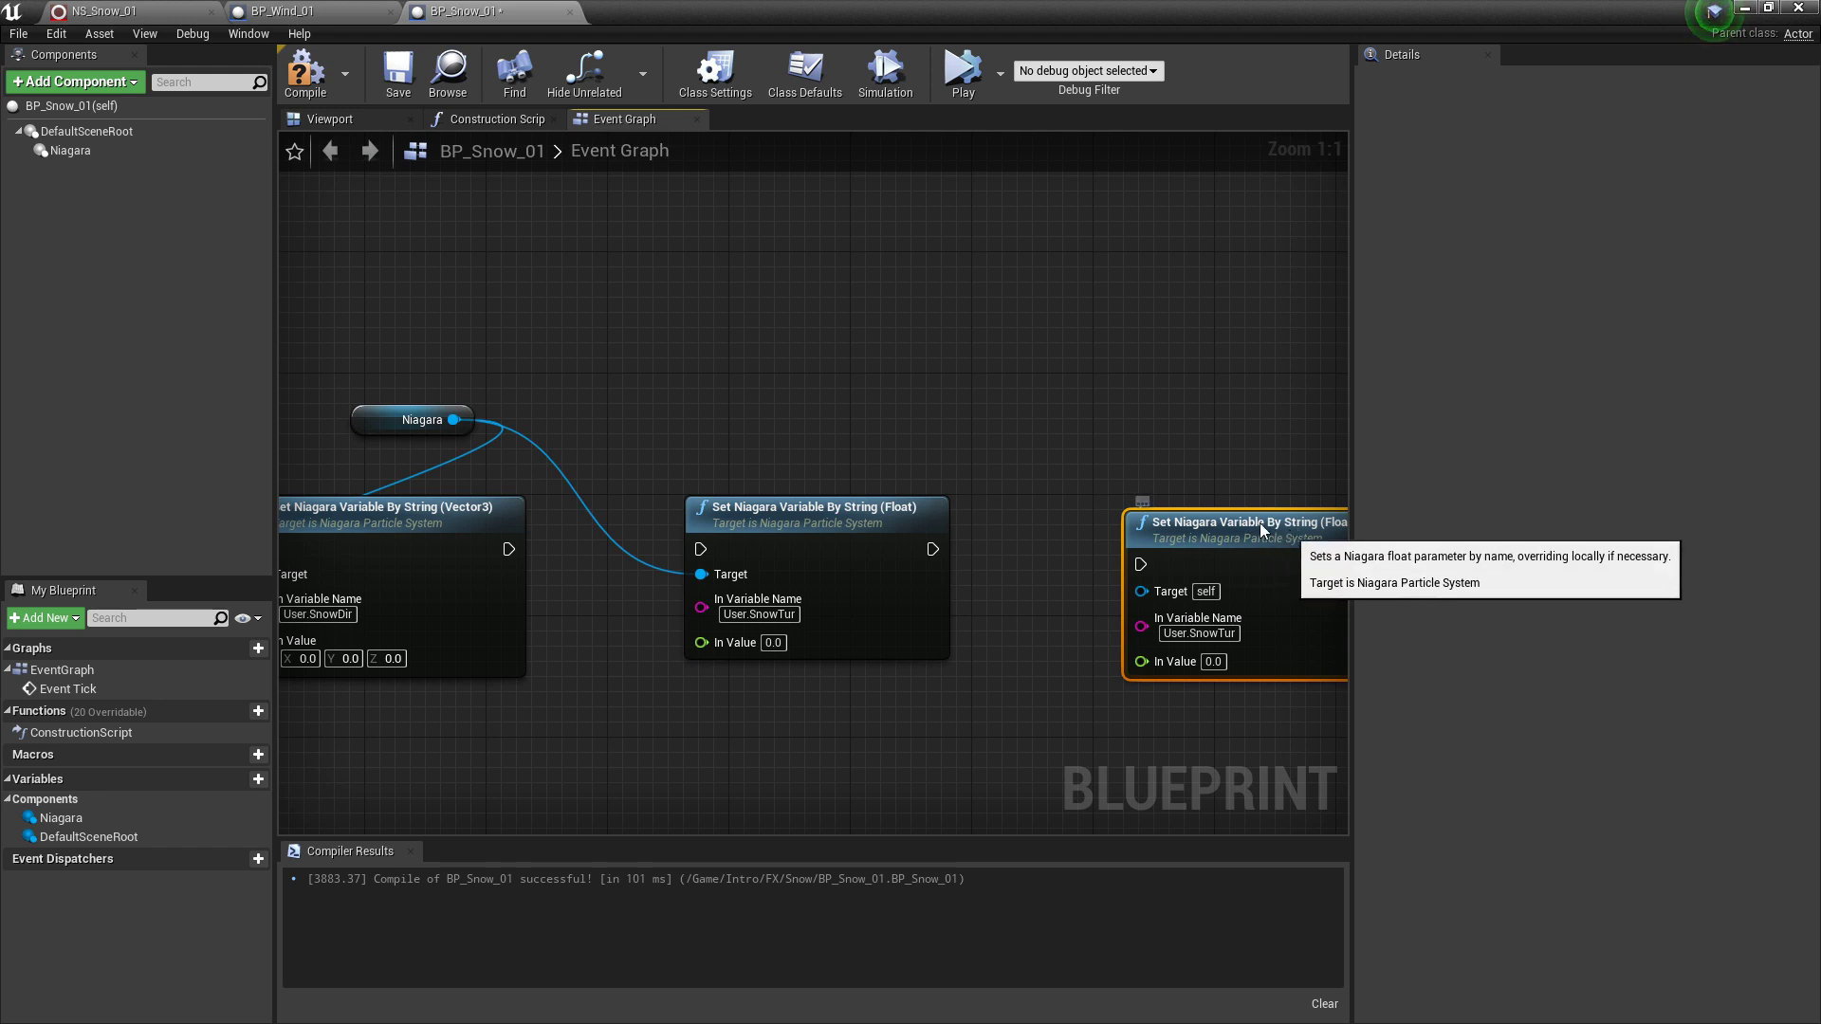
{"action": "left_click_drag", "start_coordinate": [1260, 522], "coordinate": [1224, 503]}
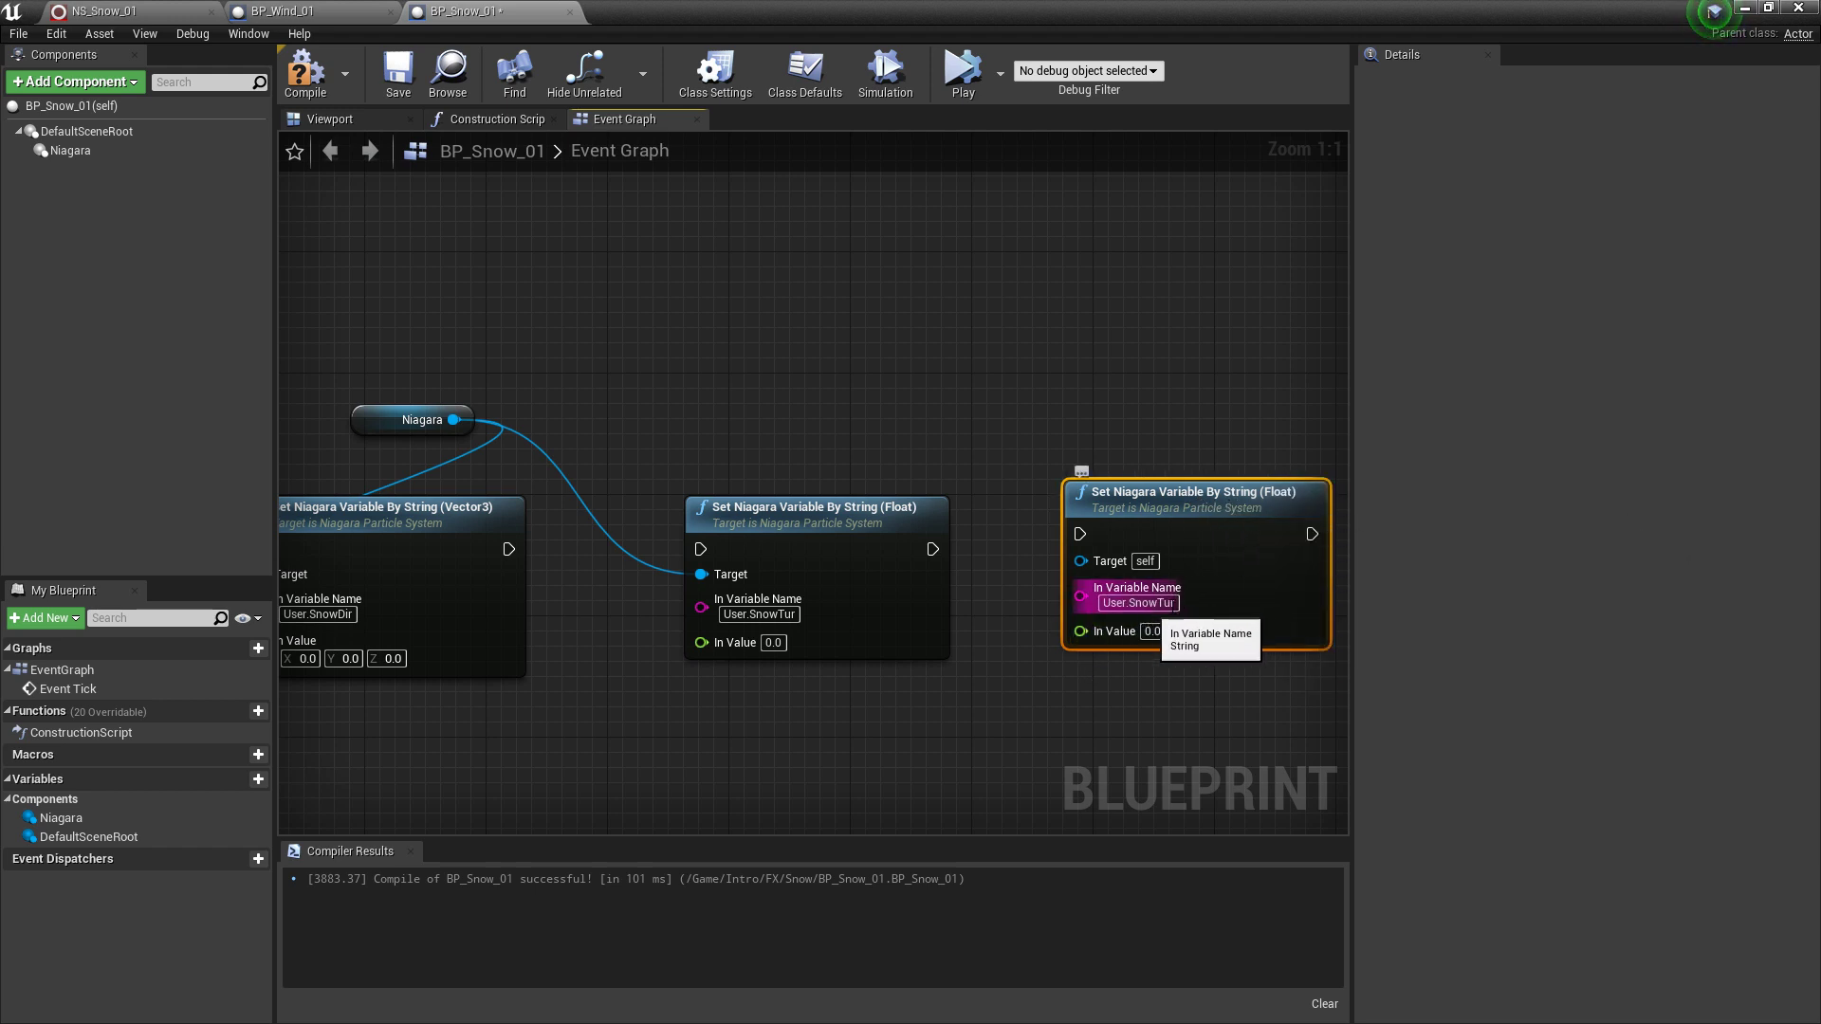
{"action": "left_click", "coordinate": [1174, 603]}
{"action": "left_click", "coordinate": [1176, 603]}
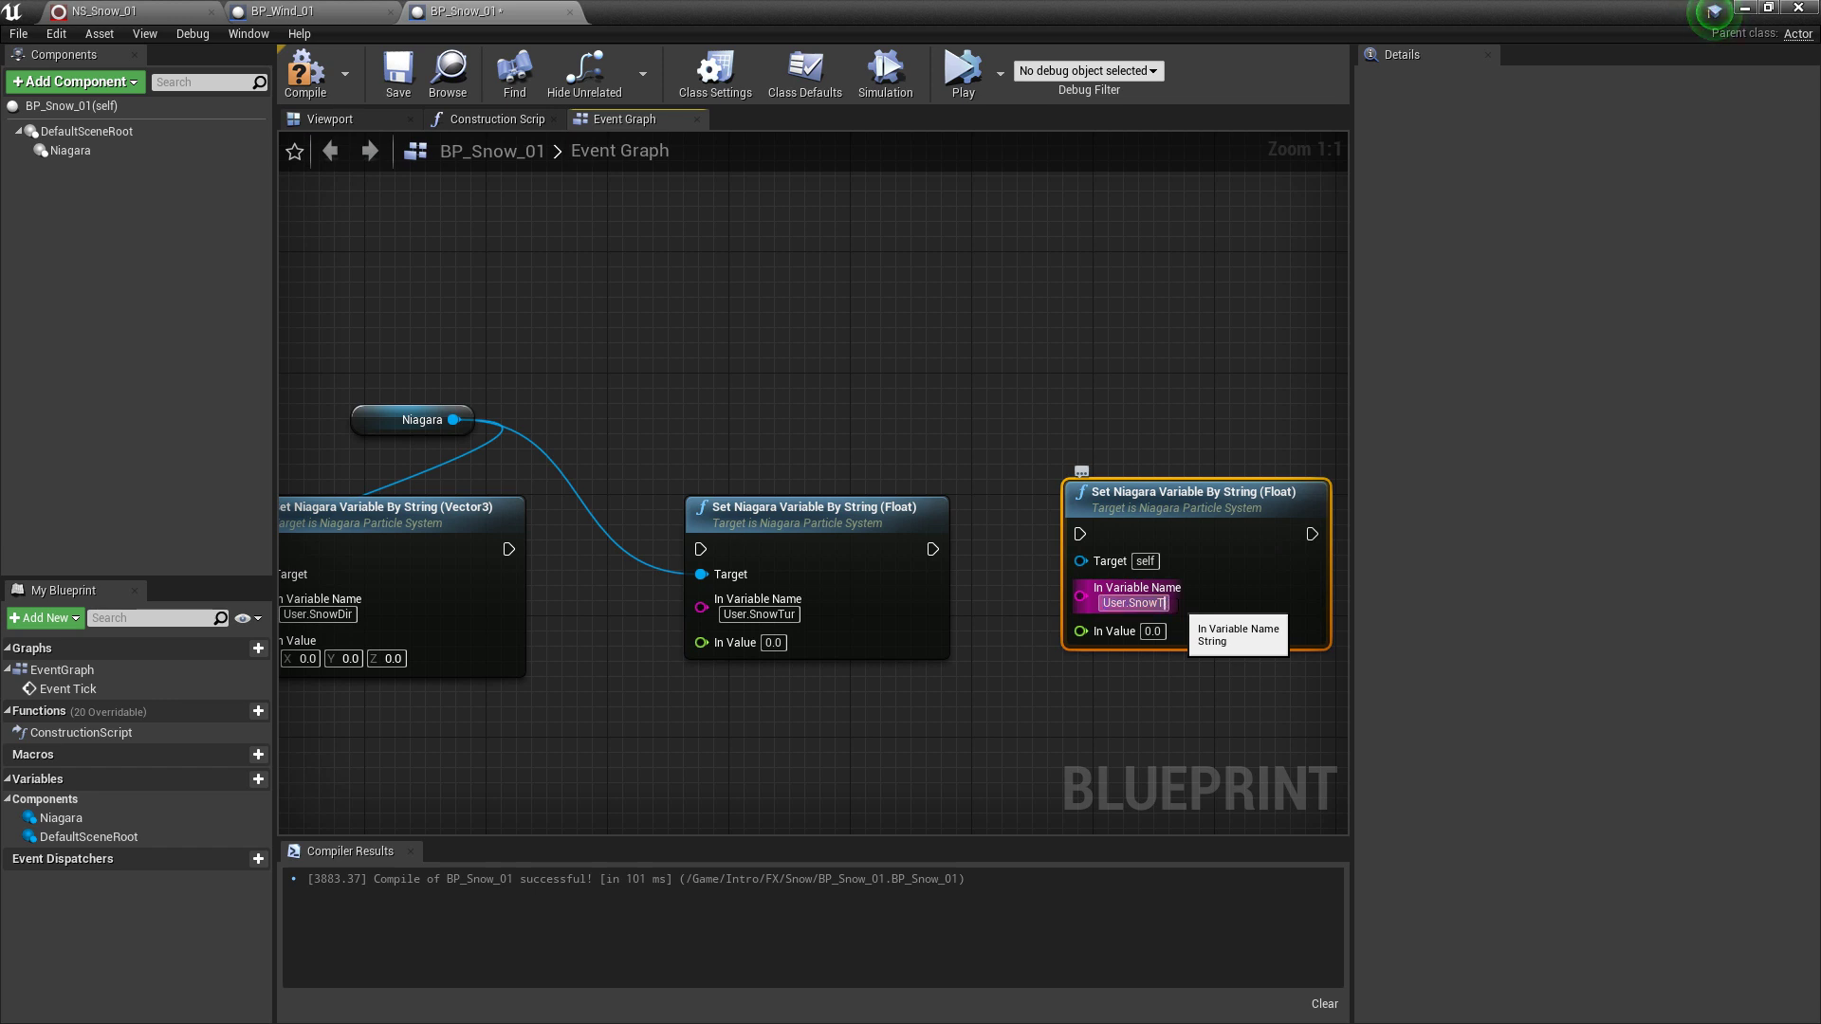
{"action": "key", "text": "BackSpace"}
{"action": "key", "text": "BackSpace"}
{"action": "type", "text": "wSpawn"}
{"action": "key", "text": "Return"}
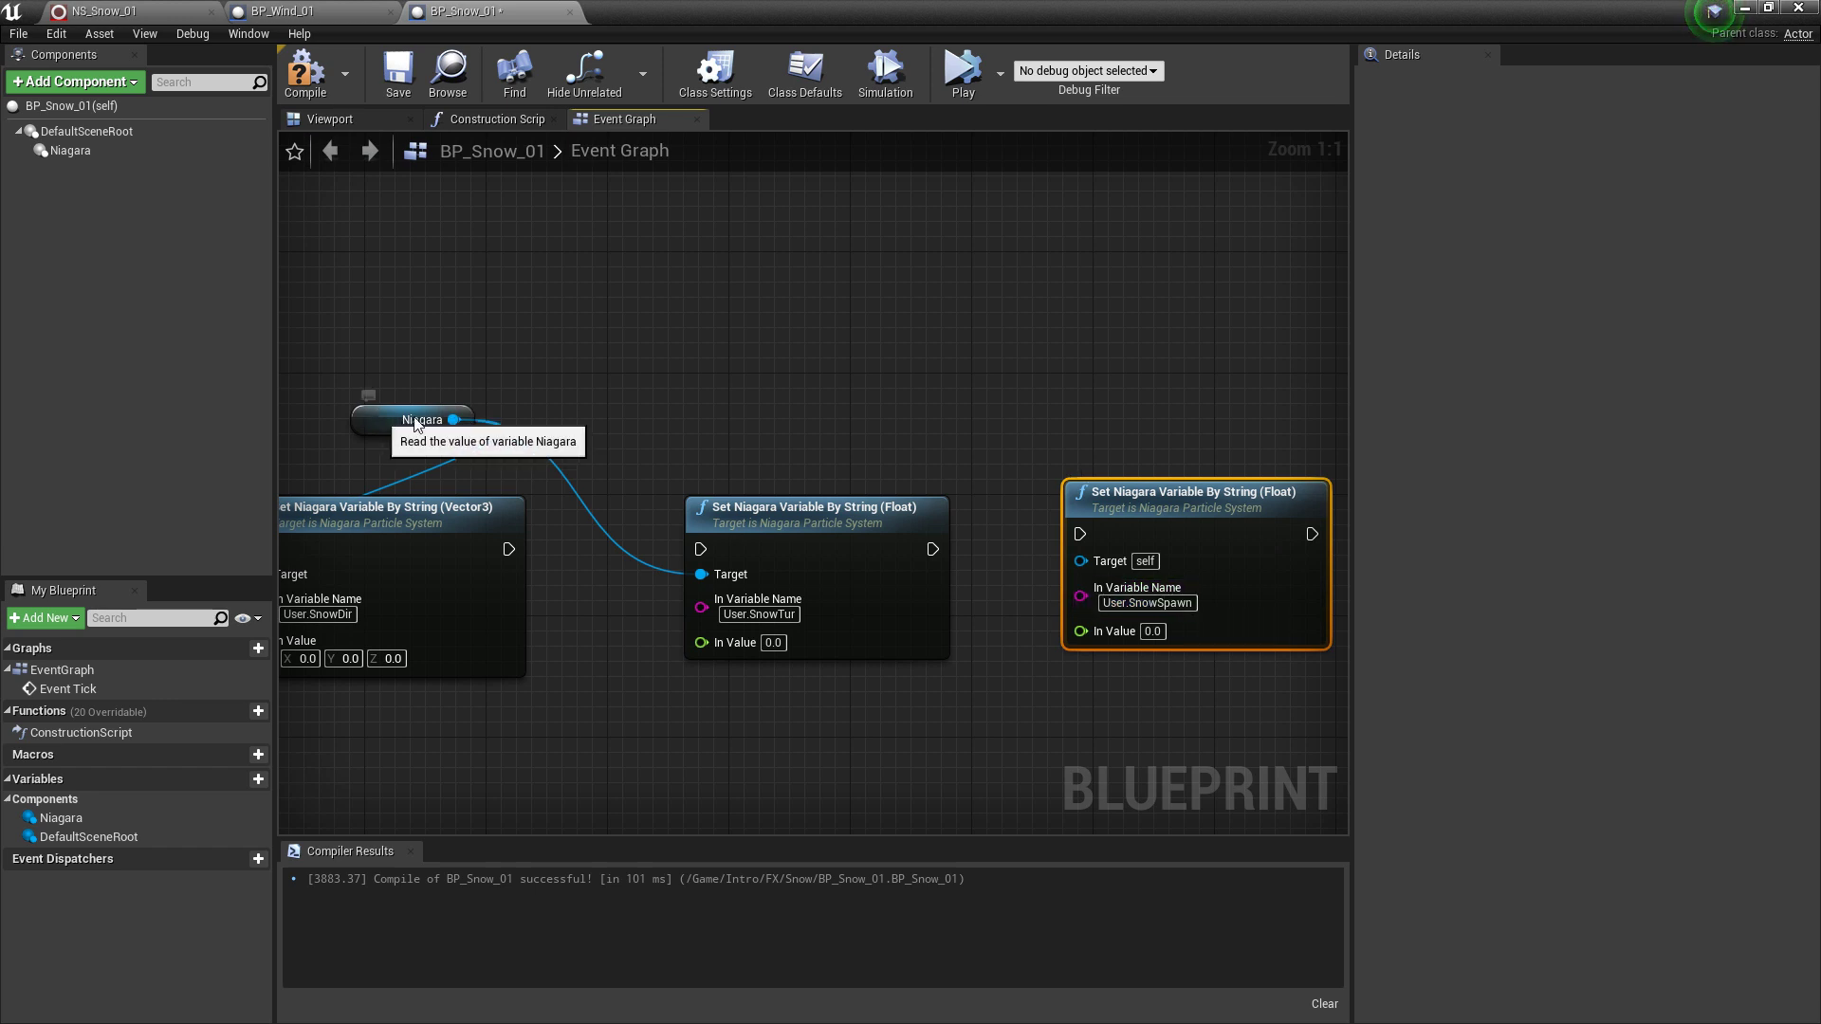
{"action": "left_click_drag", "start_coordinate": [389, 418], "coordinate": [1080, 560]}
{"action": "scroll", "coordinate": [713, 731], "scroll_direction": "down", "scroll_amount": 2}
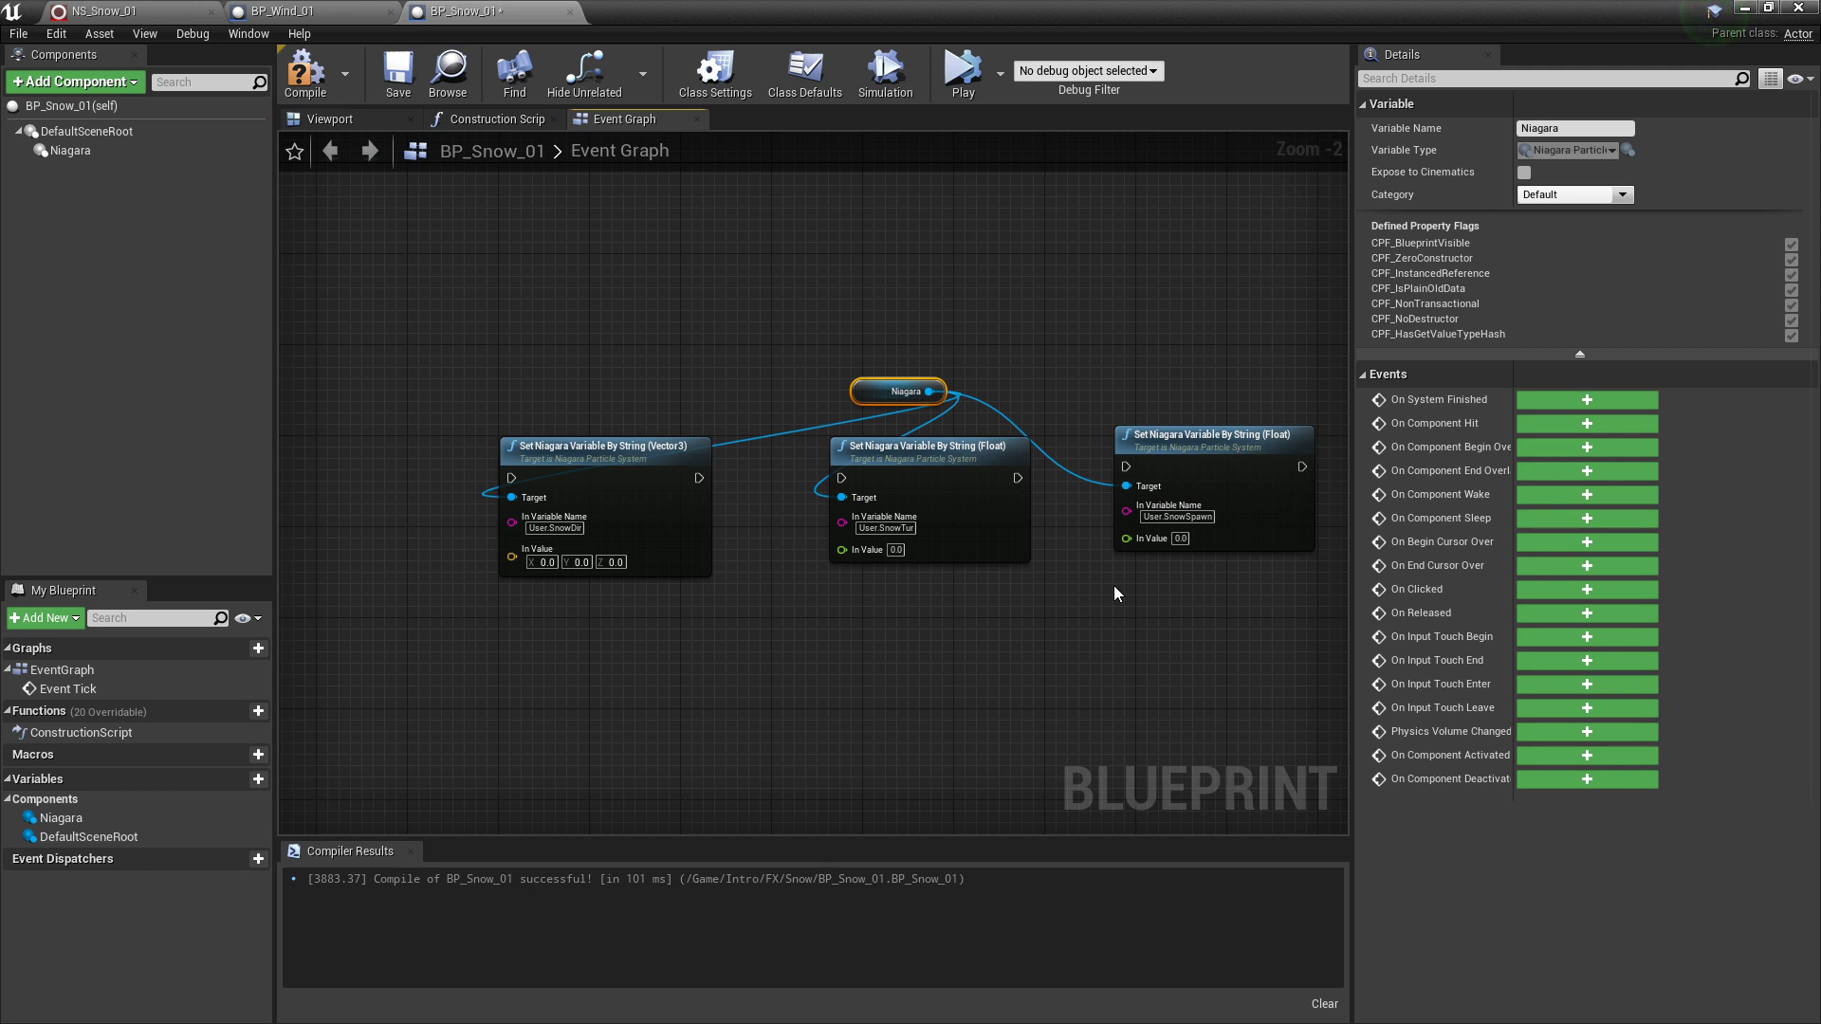
- Add a Get Actor Of Class node near Event Tick
{"action": "right_click_drag", "start_coordinate": [559, 694], "coordinate": [853, 681]}
{"action": "right_click", "coordinate": [511, 617]}
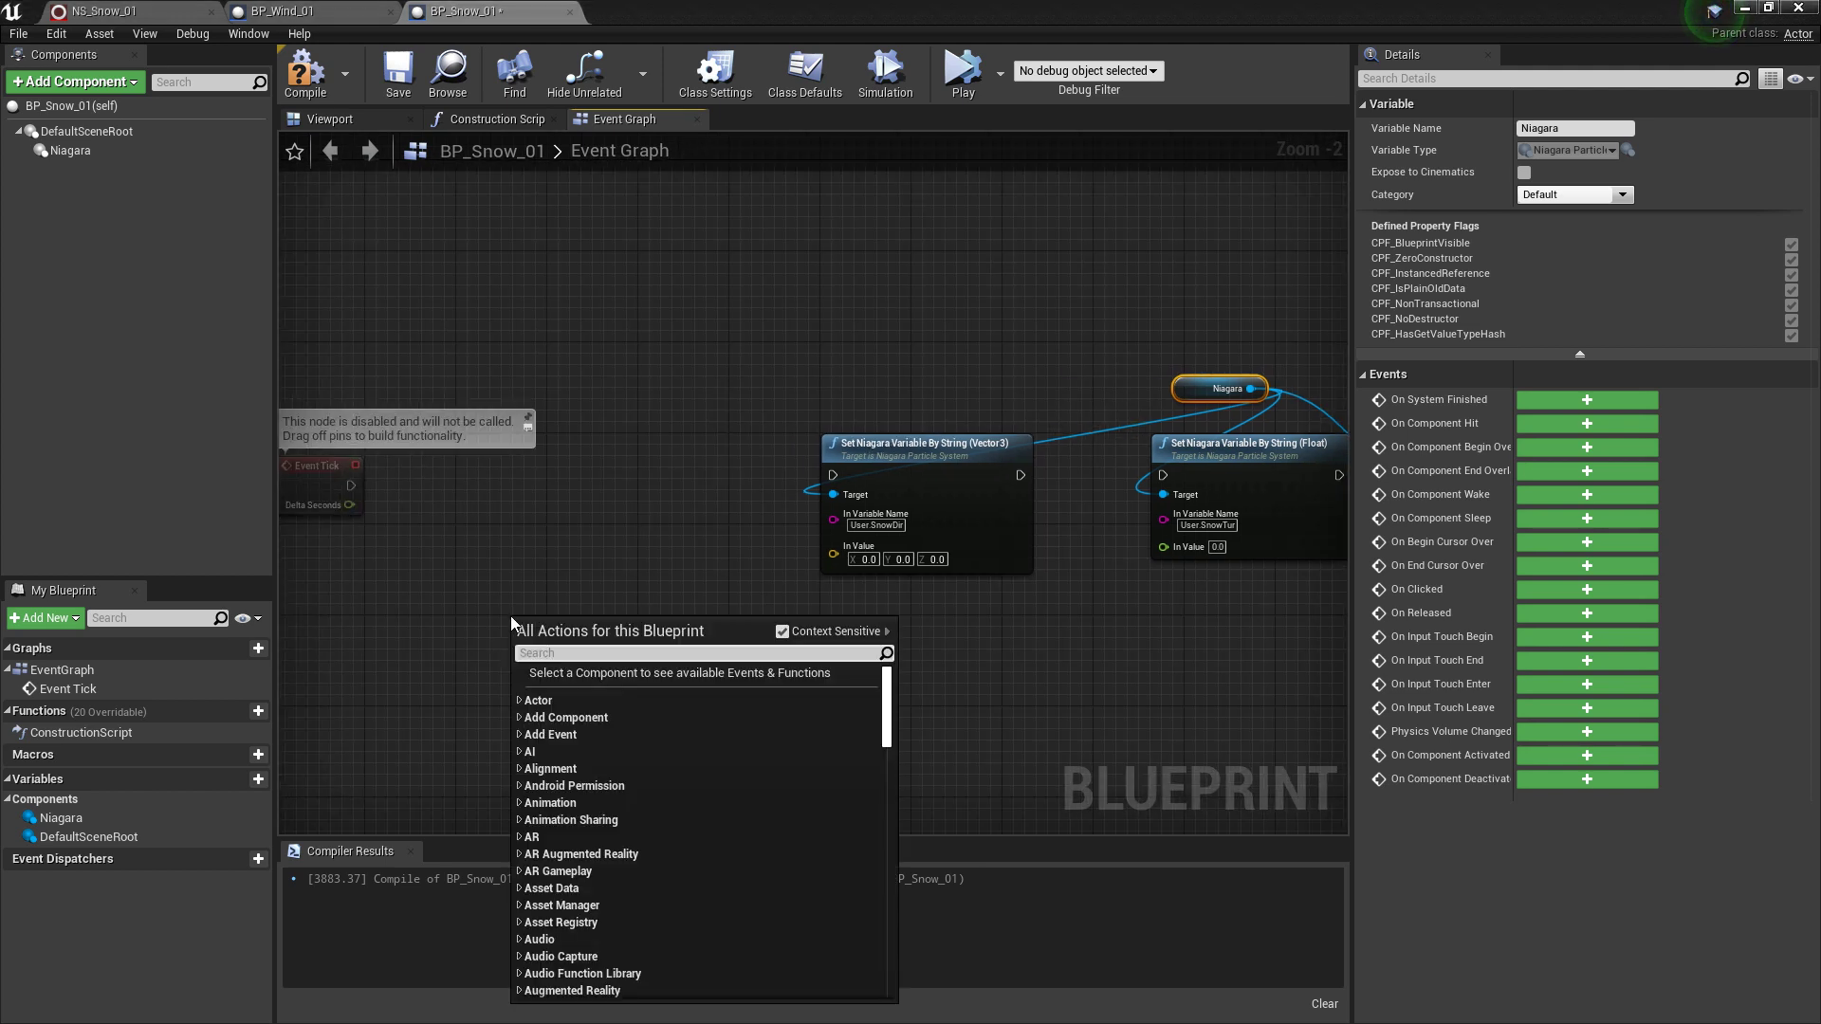
{"action": "type", "text": "get actor"}
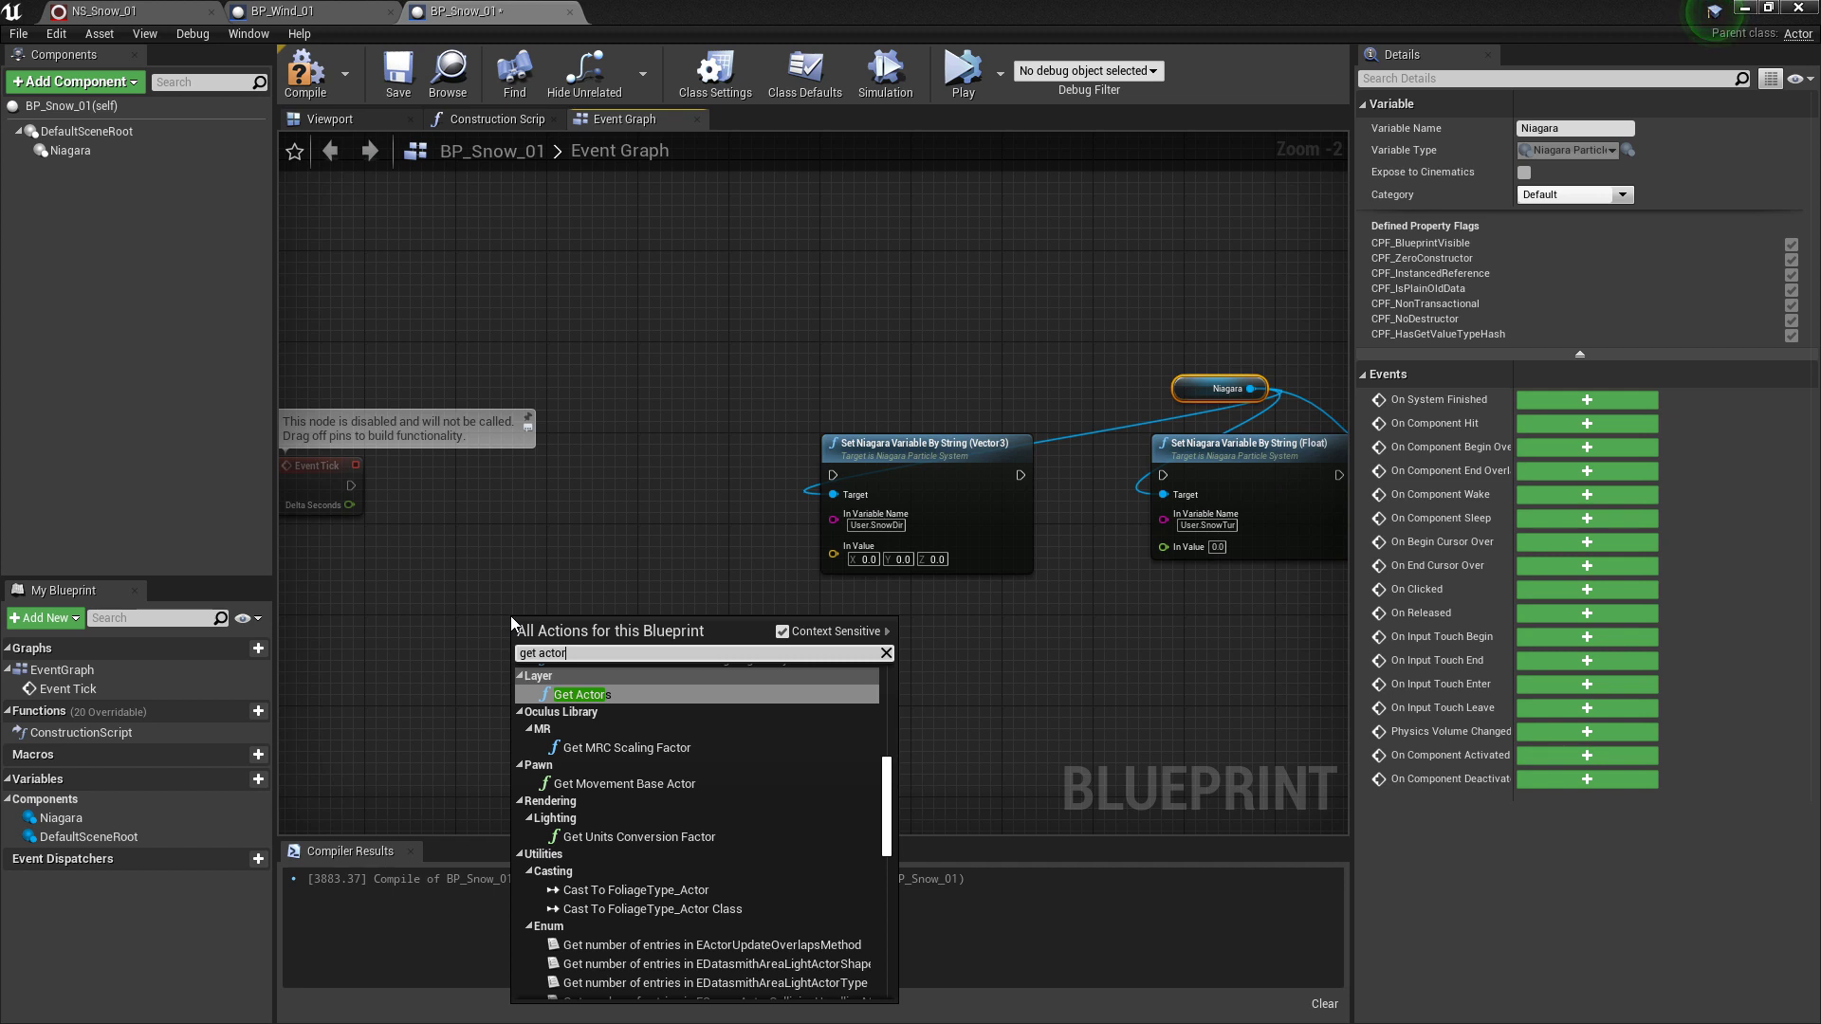
{"action": "type", "text": "of class"}
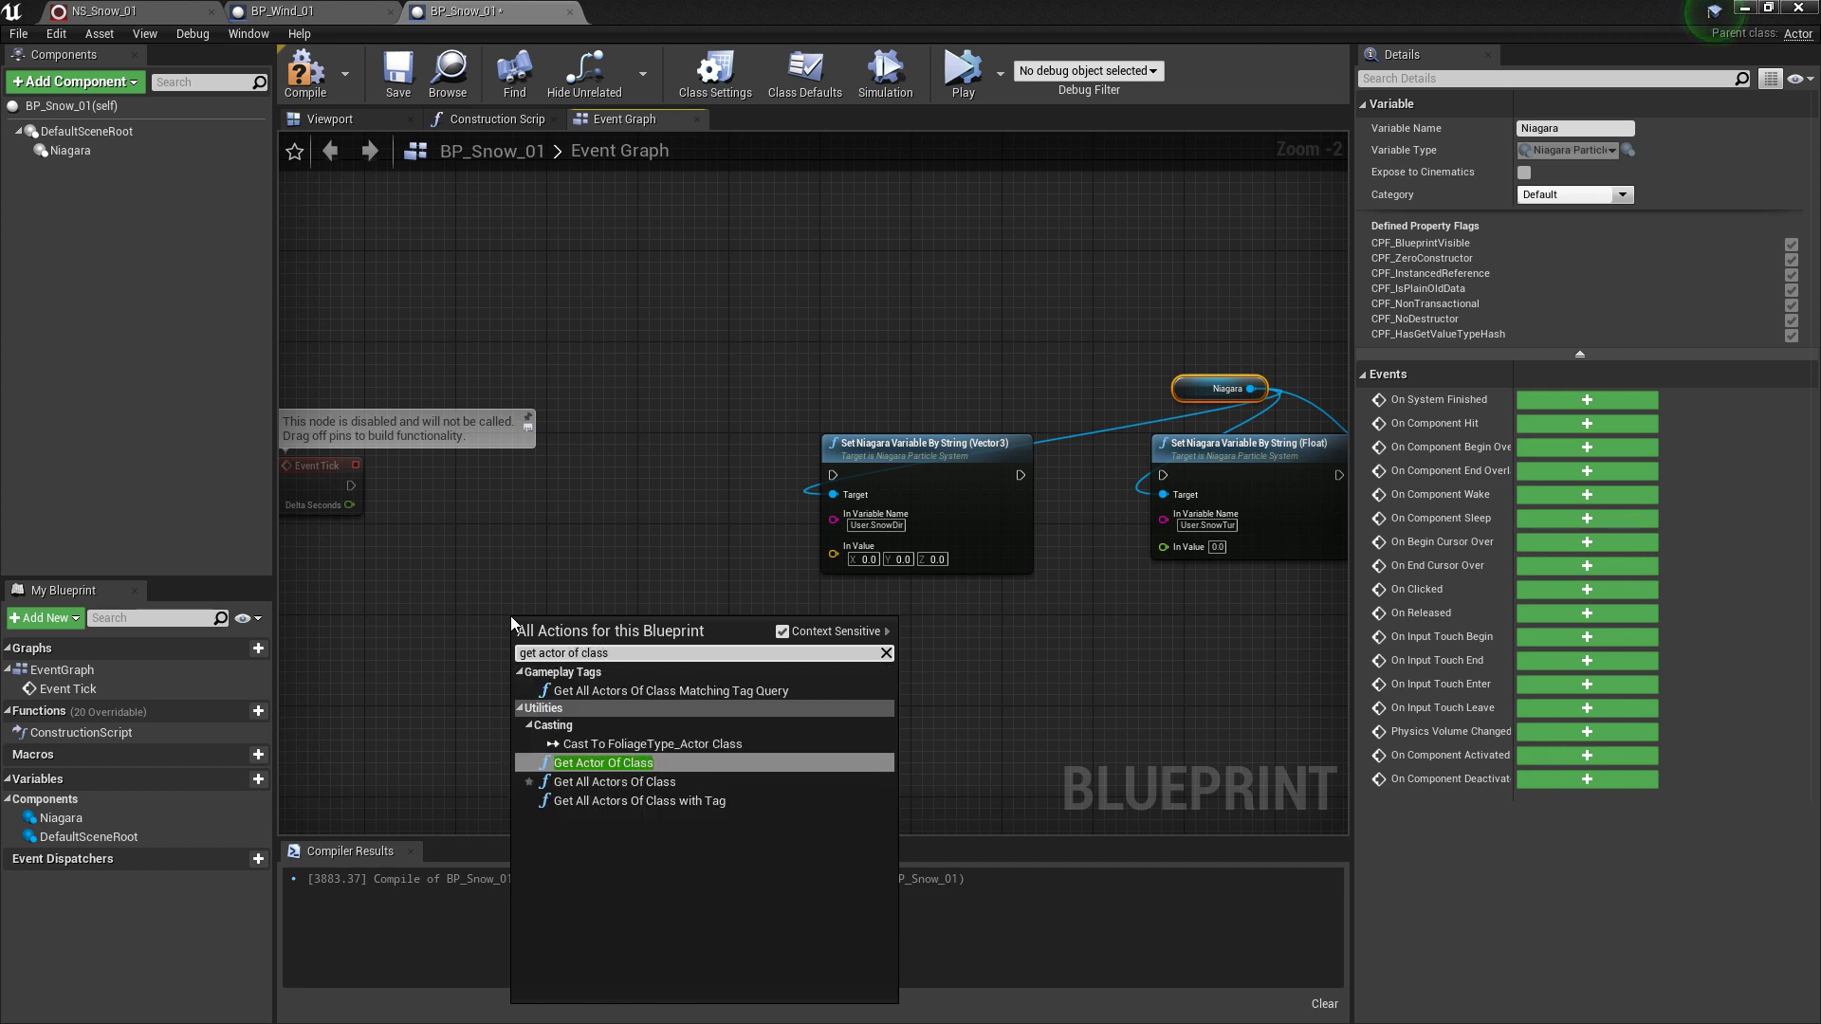
{"action": "key", "text": "Return"}
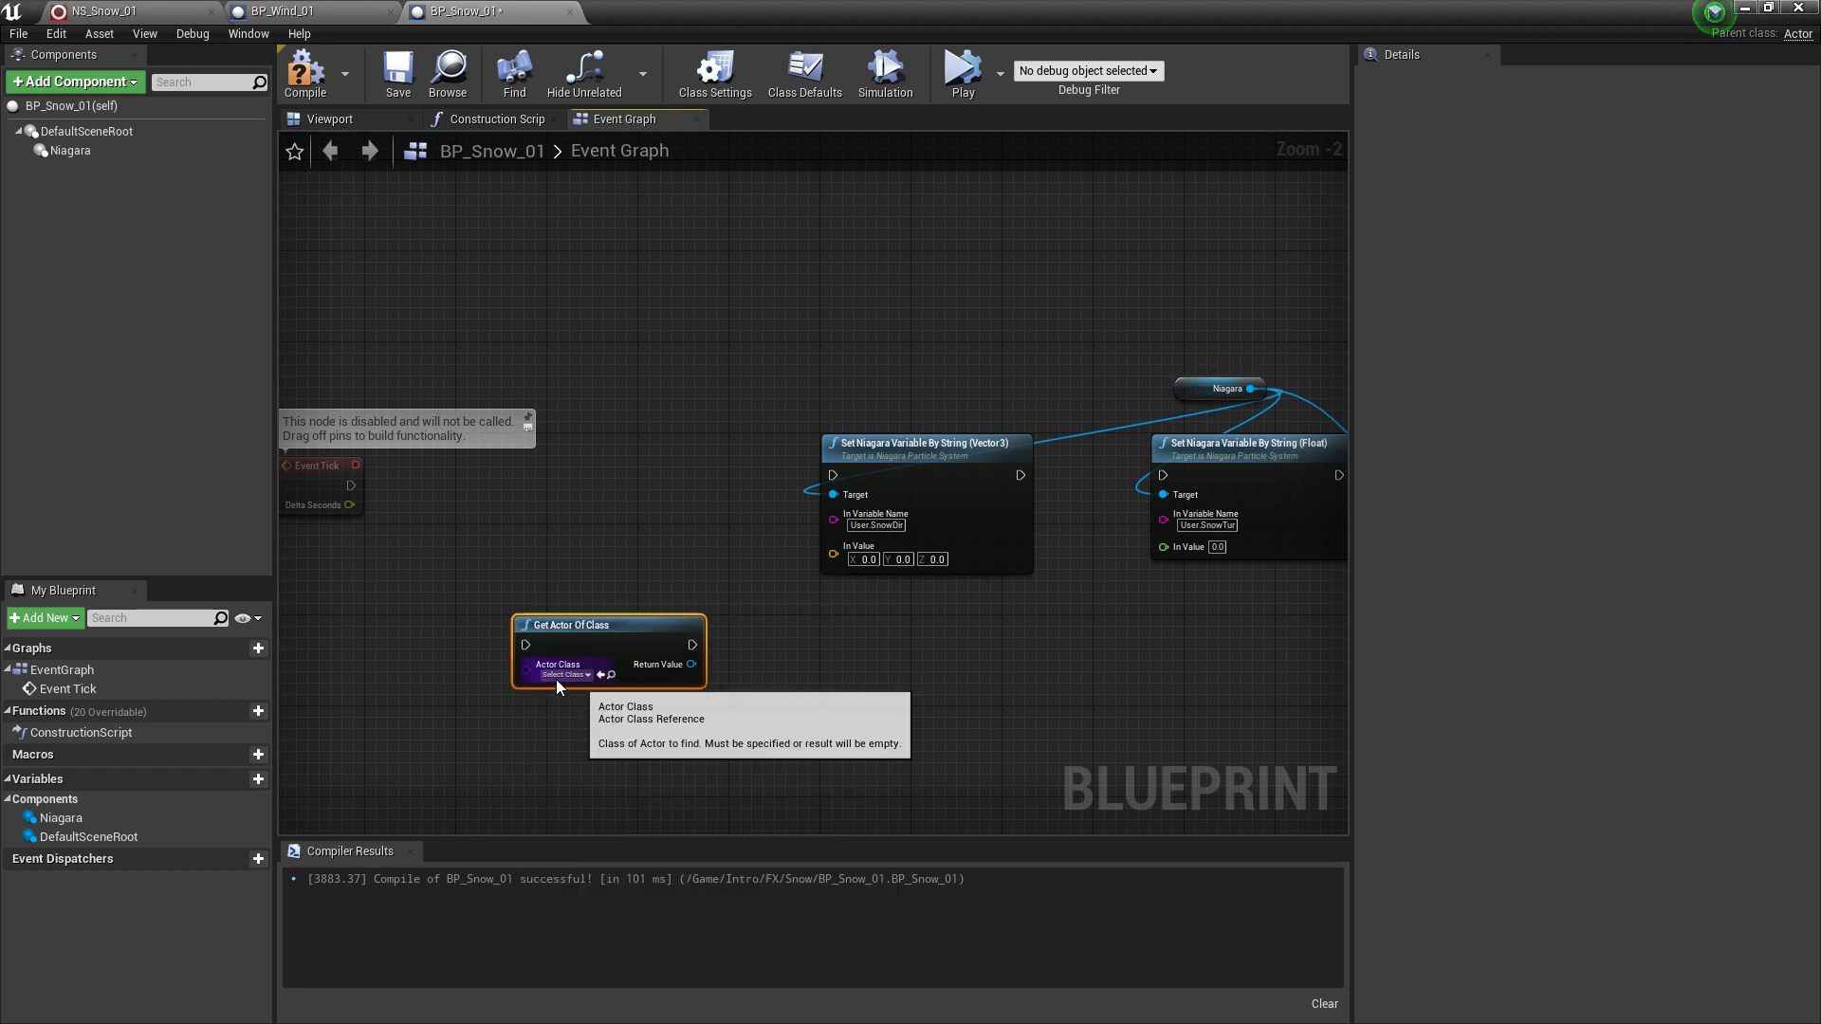
- Set the node's Actor Class to BP_Wind_01
{"action": "left_click", "coordinate": [565, 676]}
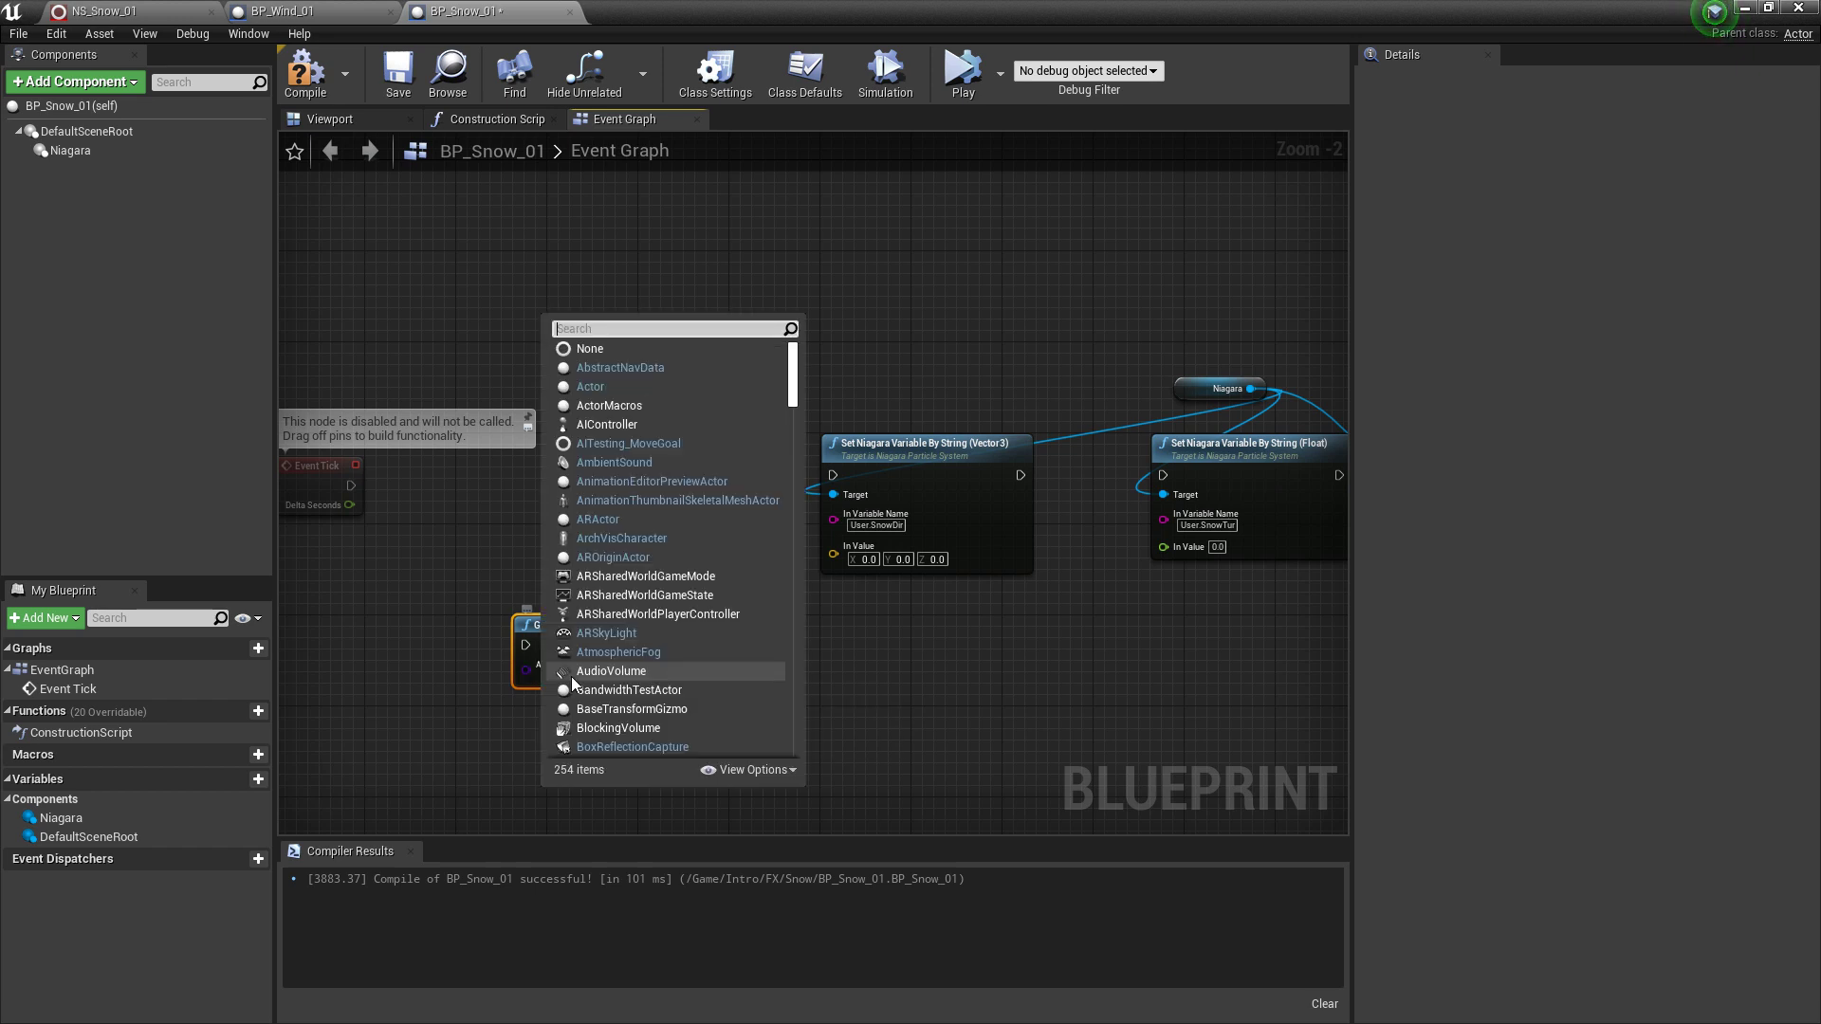
{"action": "type", "text": "wind"}
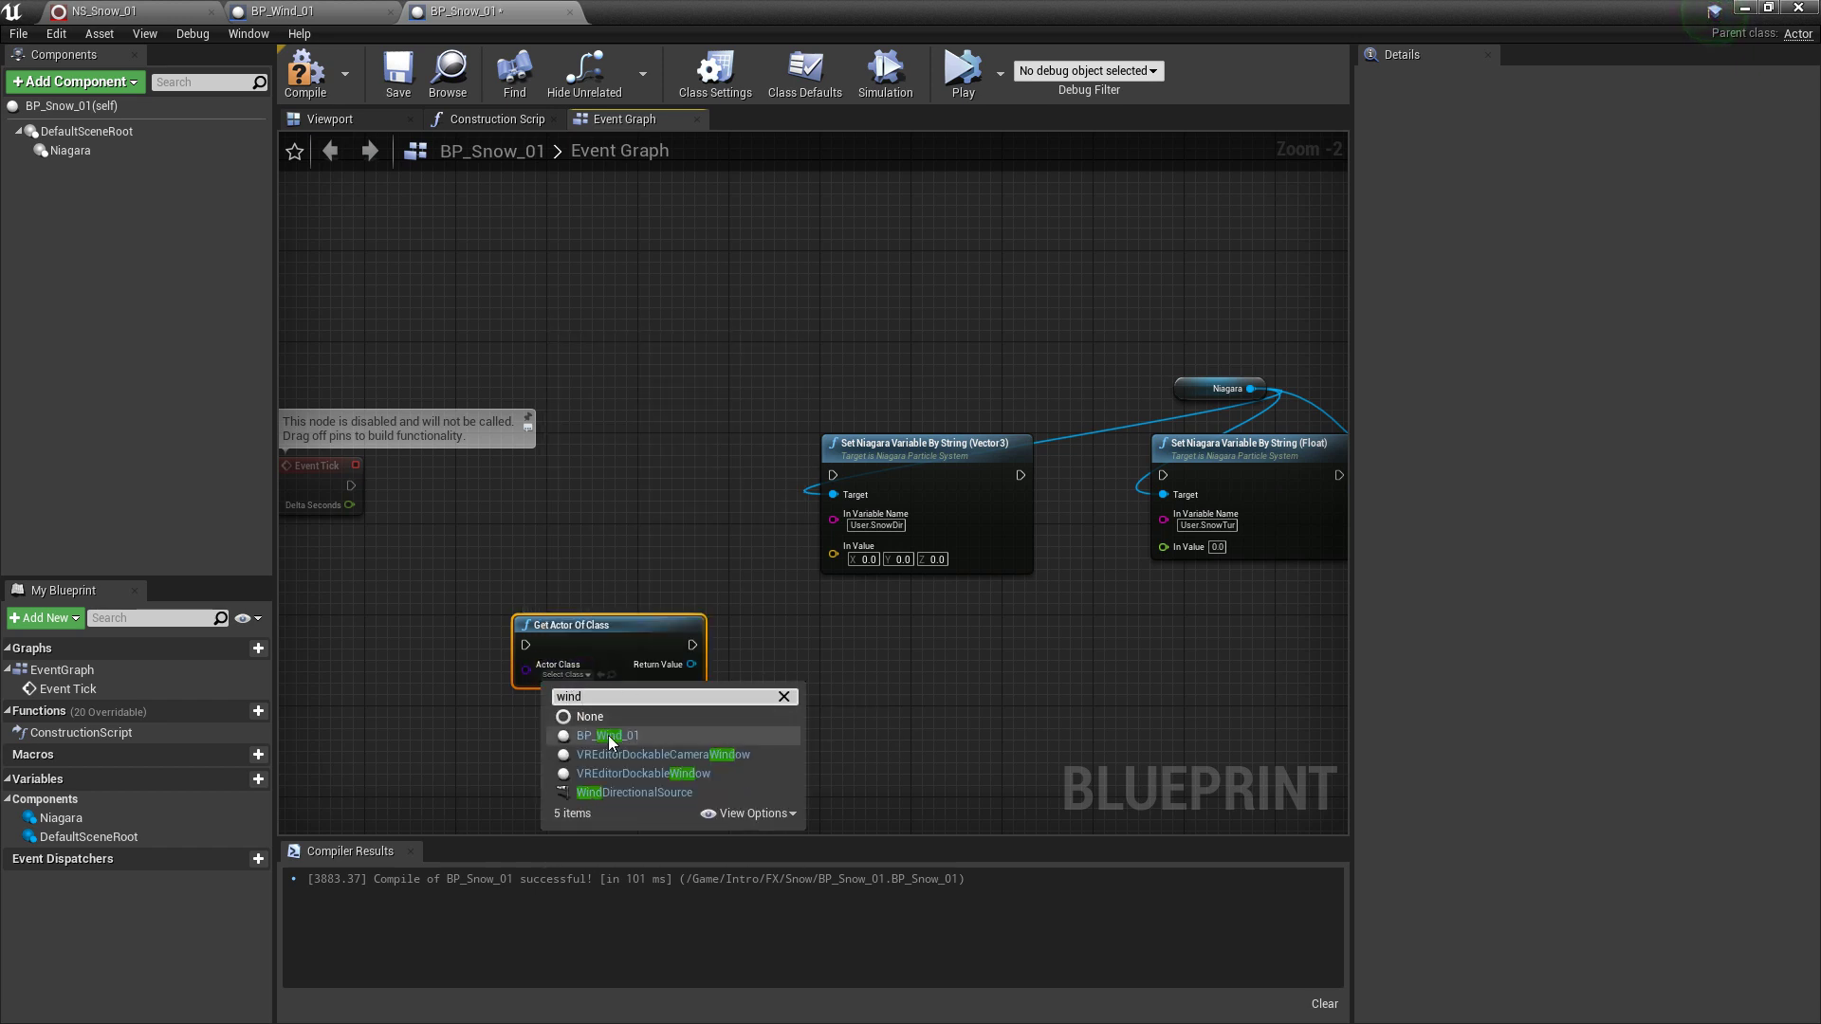
{"action": "left_click", "coordinate": [645, 738]}
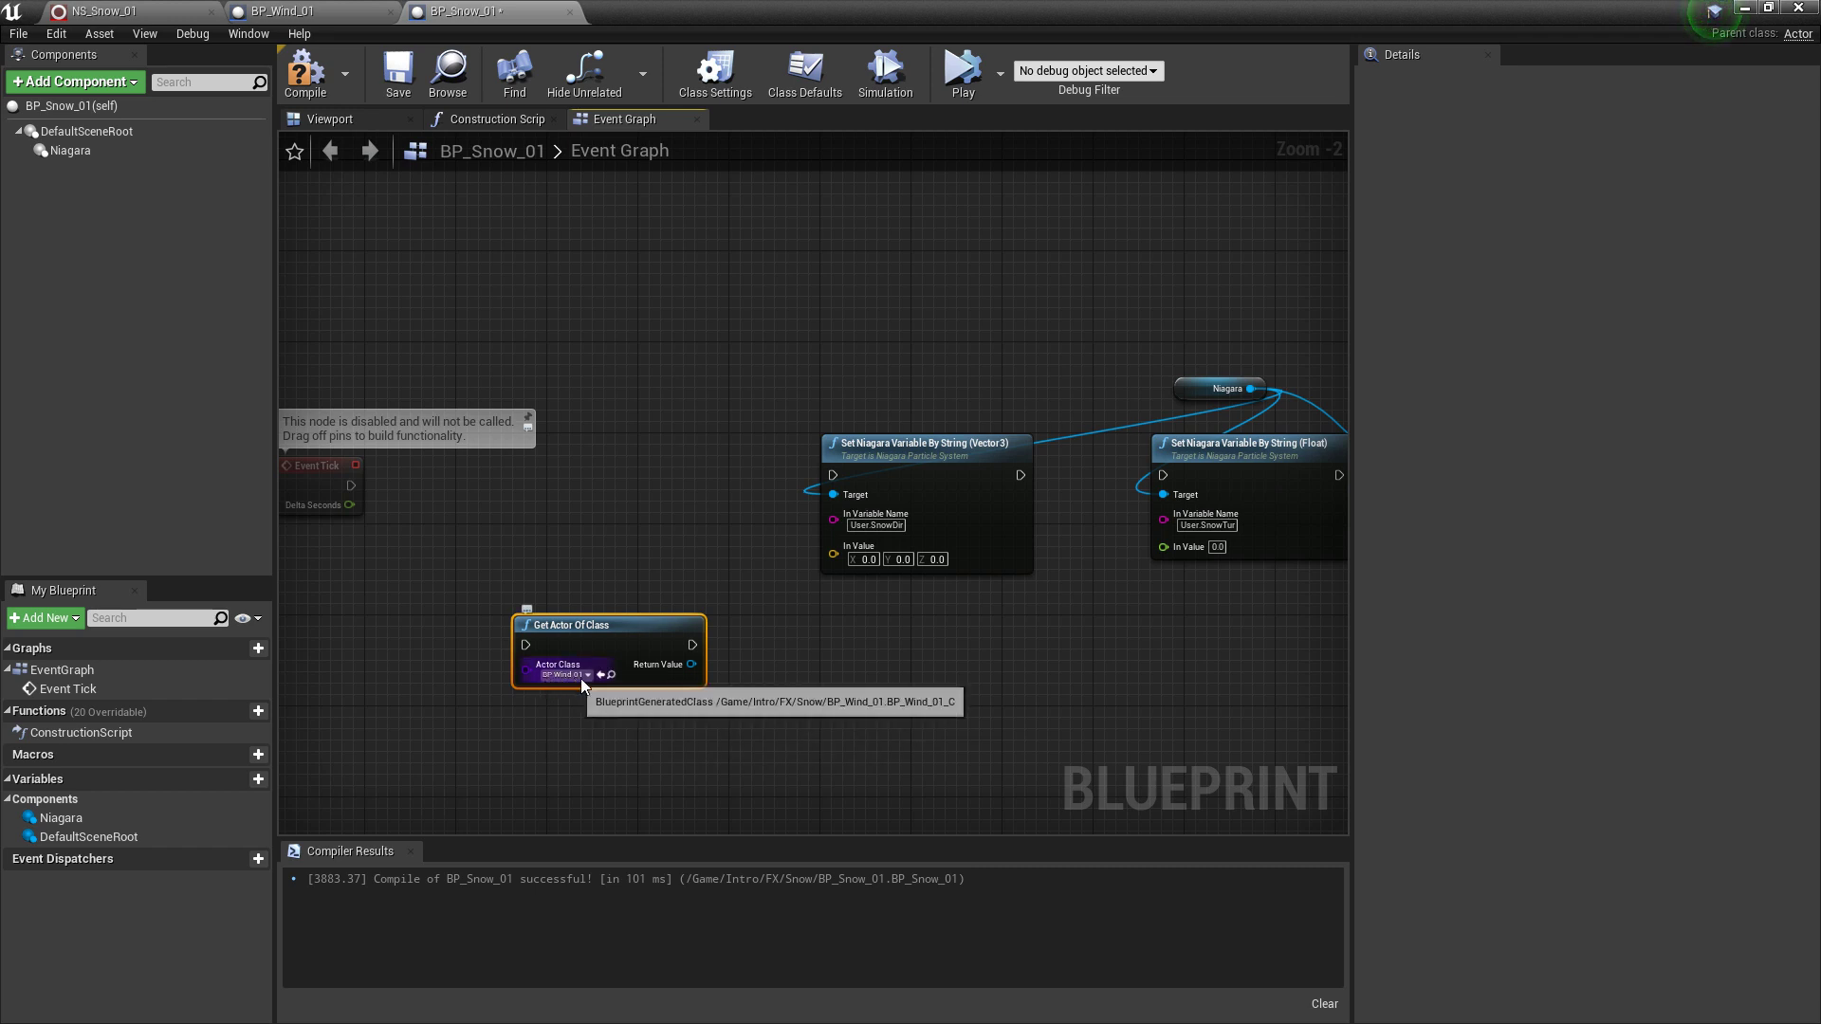
{"action": "left_click_drag", "start_coordinate": [691, 664], "coordinate": [782, 687]}
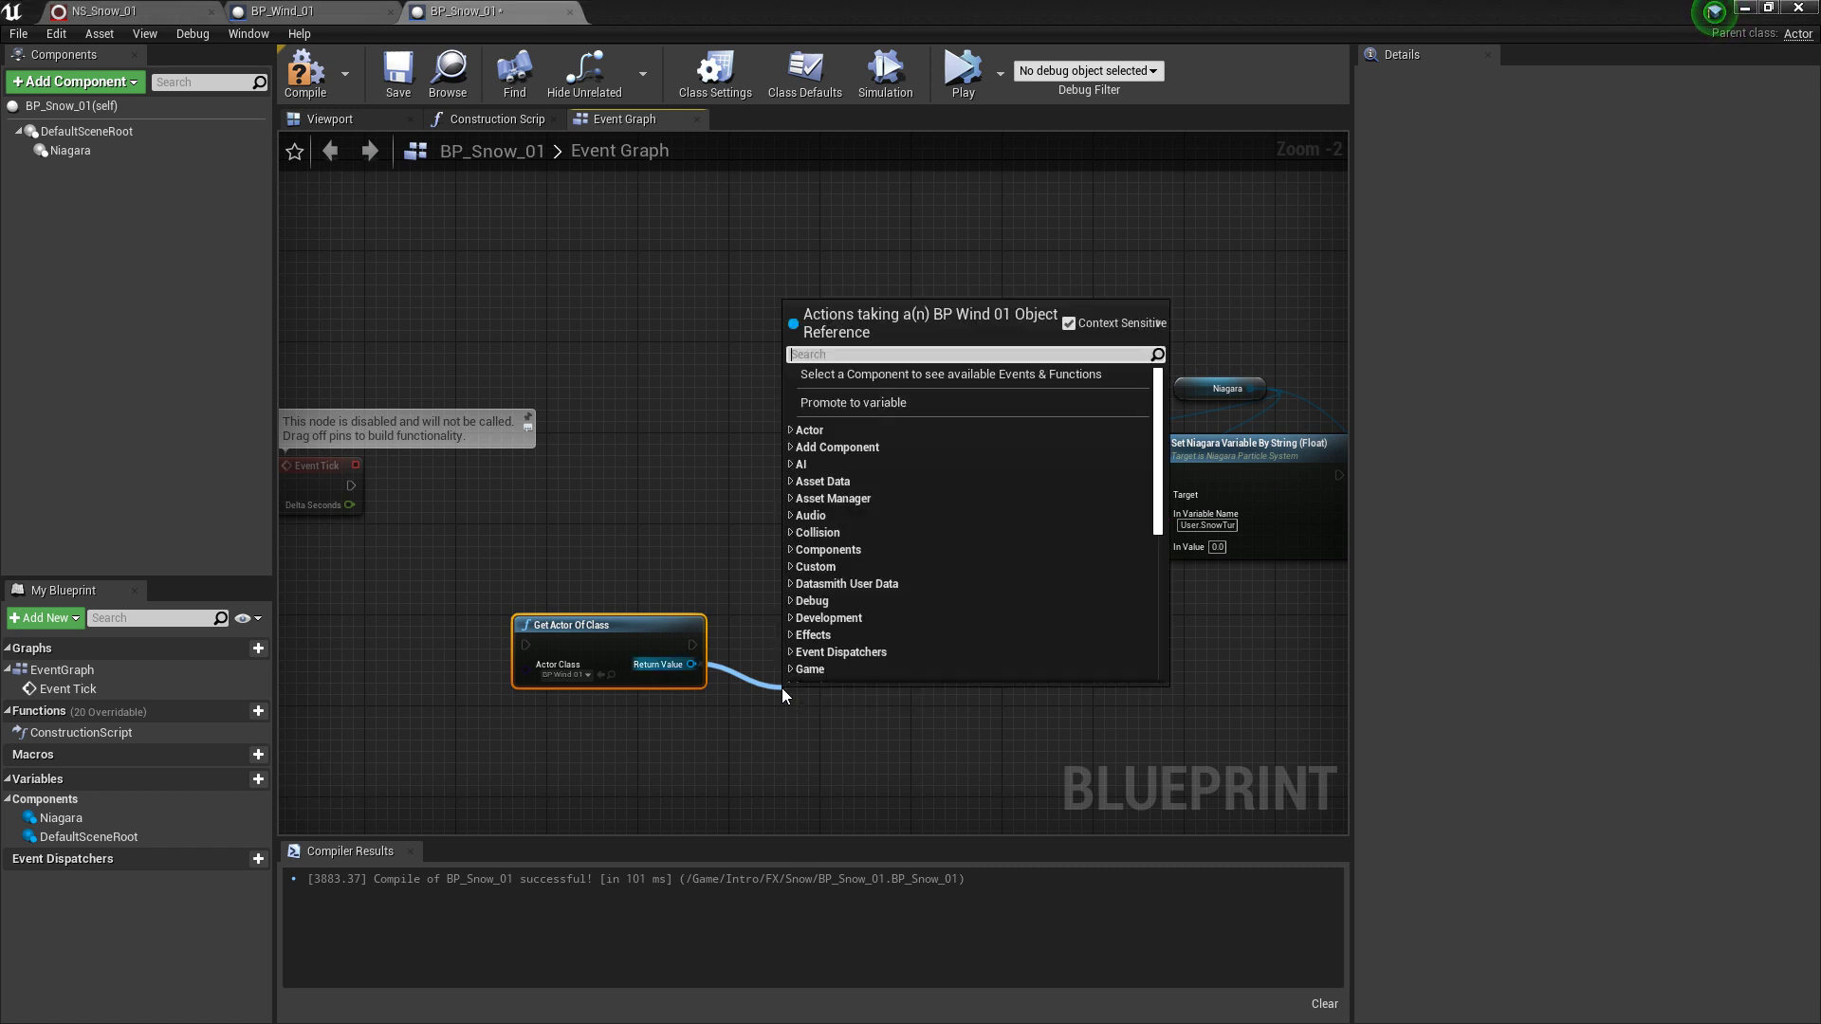
- Add Get Wind Dir and Get Wind Tur getters from the found BP_Wind_01 actor
{"action": "type", "text": "wind"}
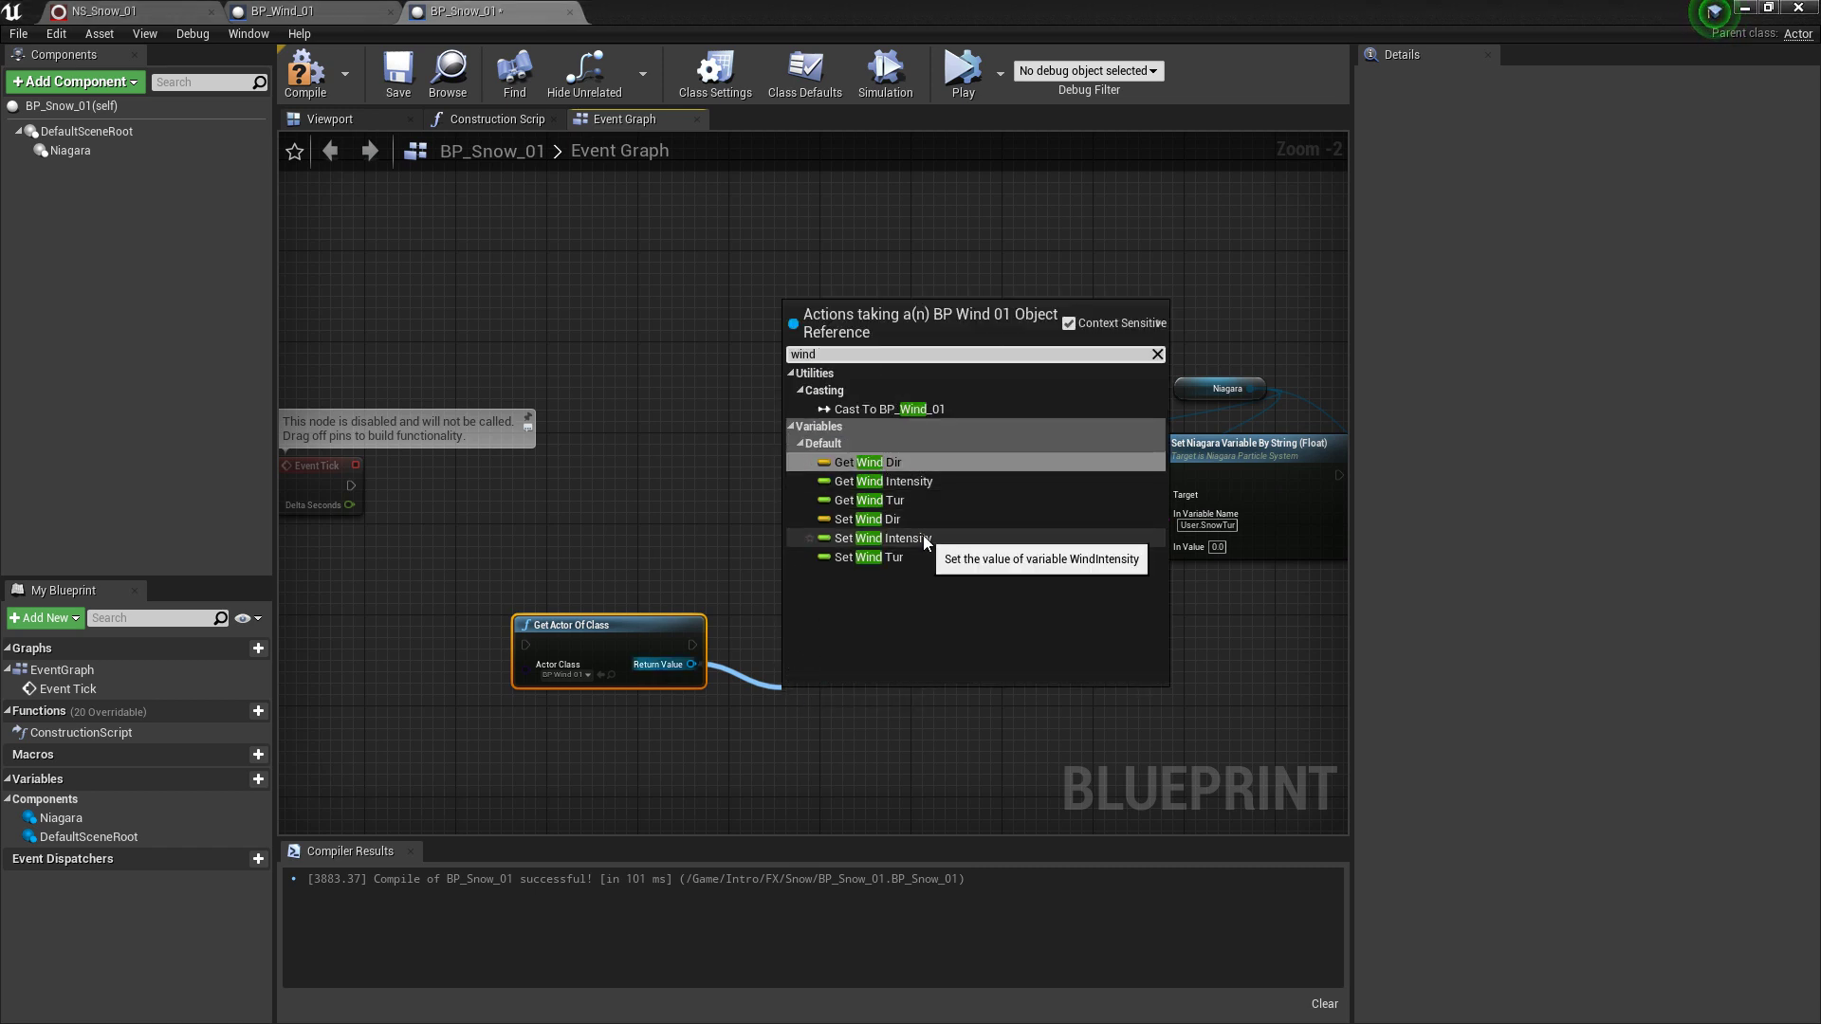
{"action": "key", "text": "Escape"}
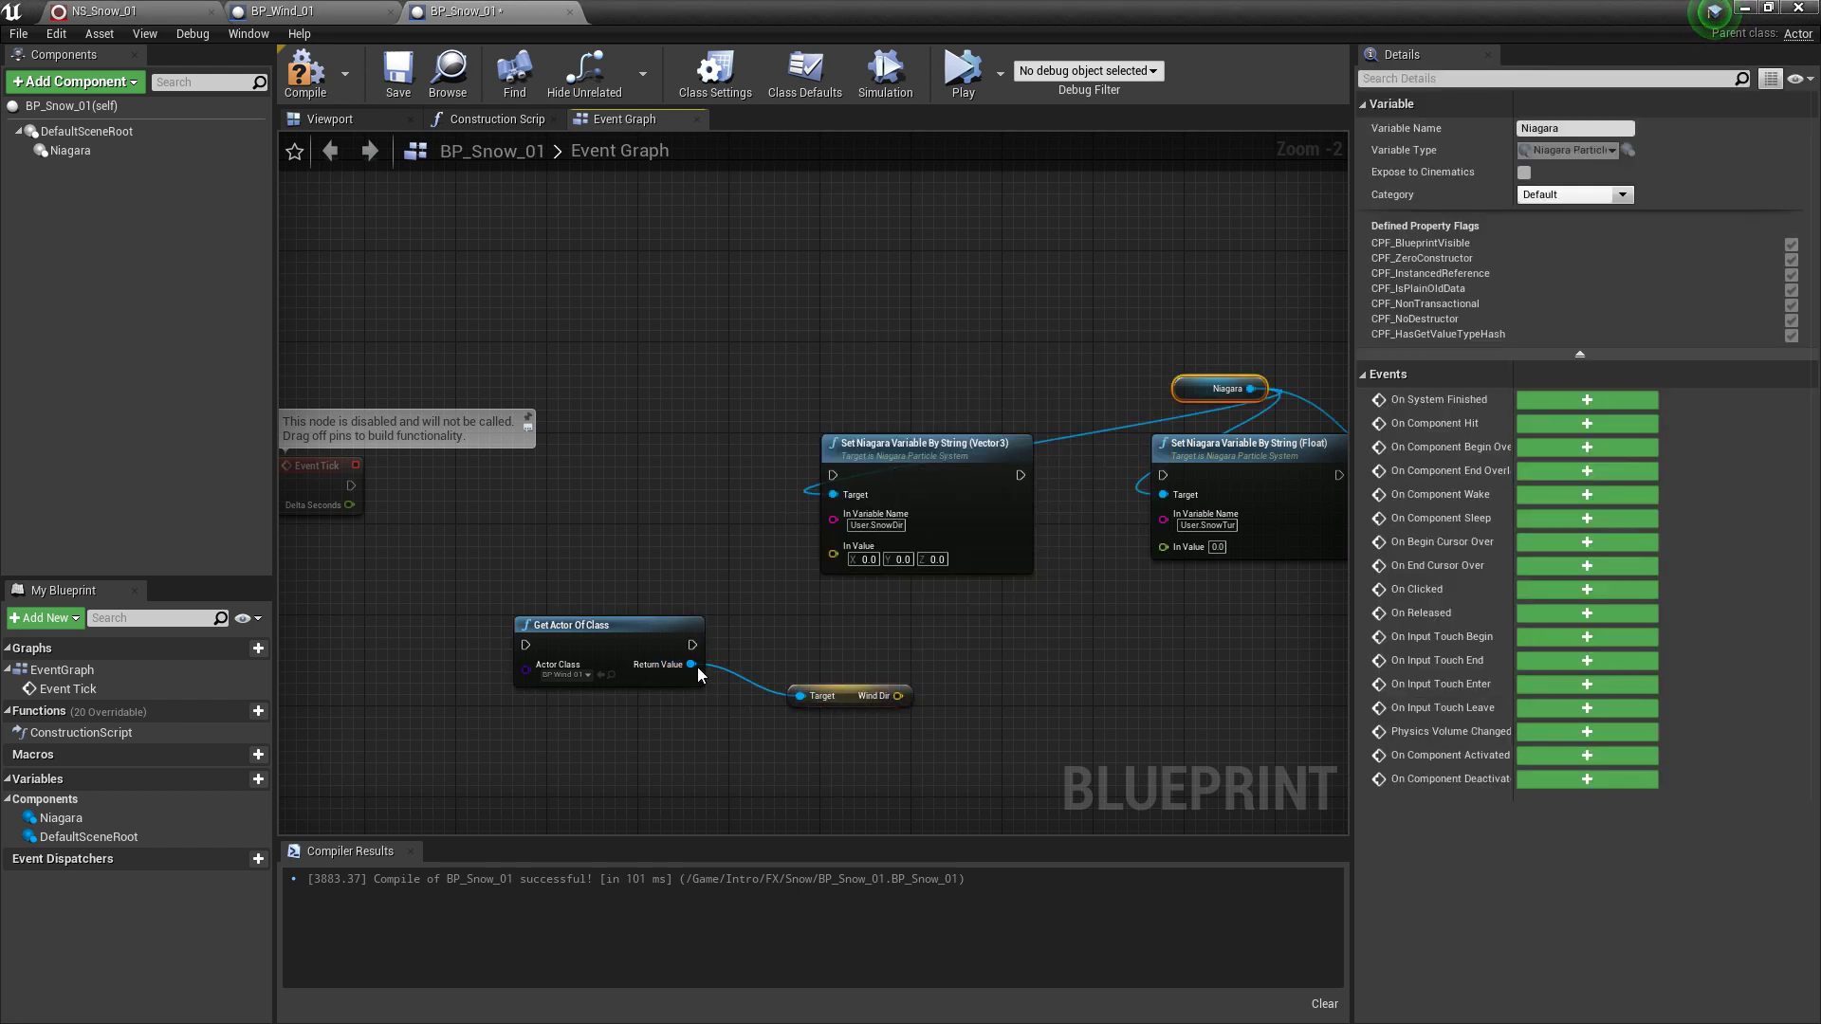
{"action": "left_click_drag", "start_coordinate": [692, 664], "coordinate": [828, 794]}
{"action": "type", "text": "get"}
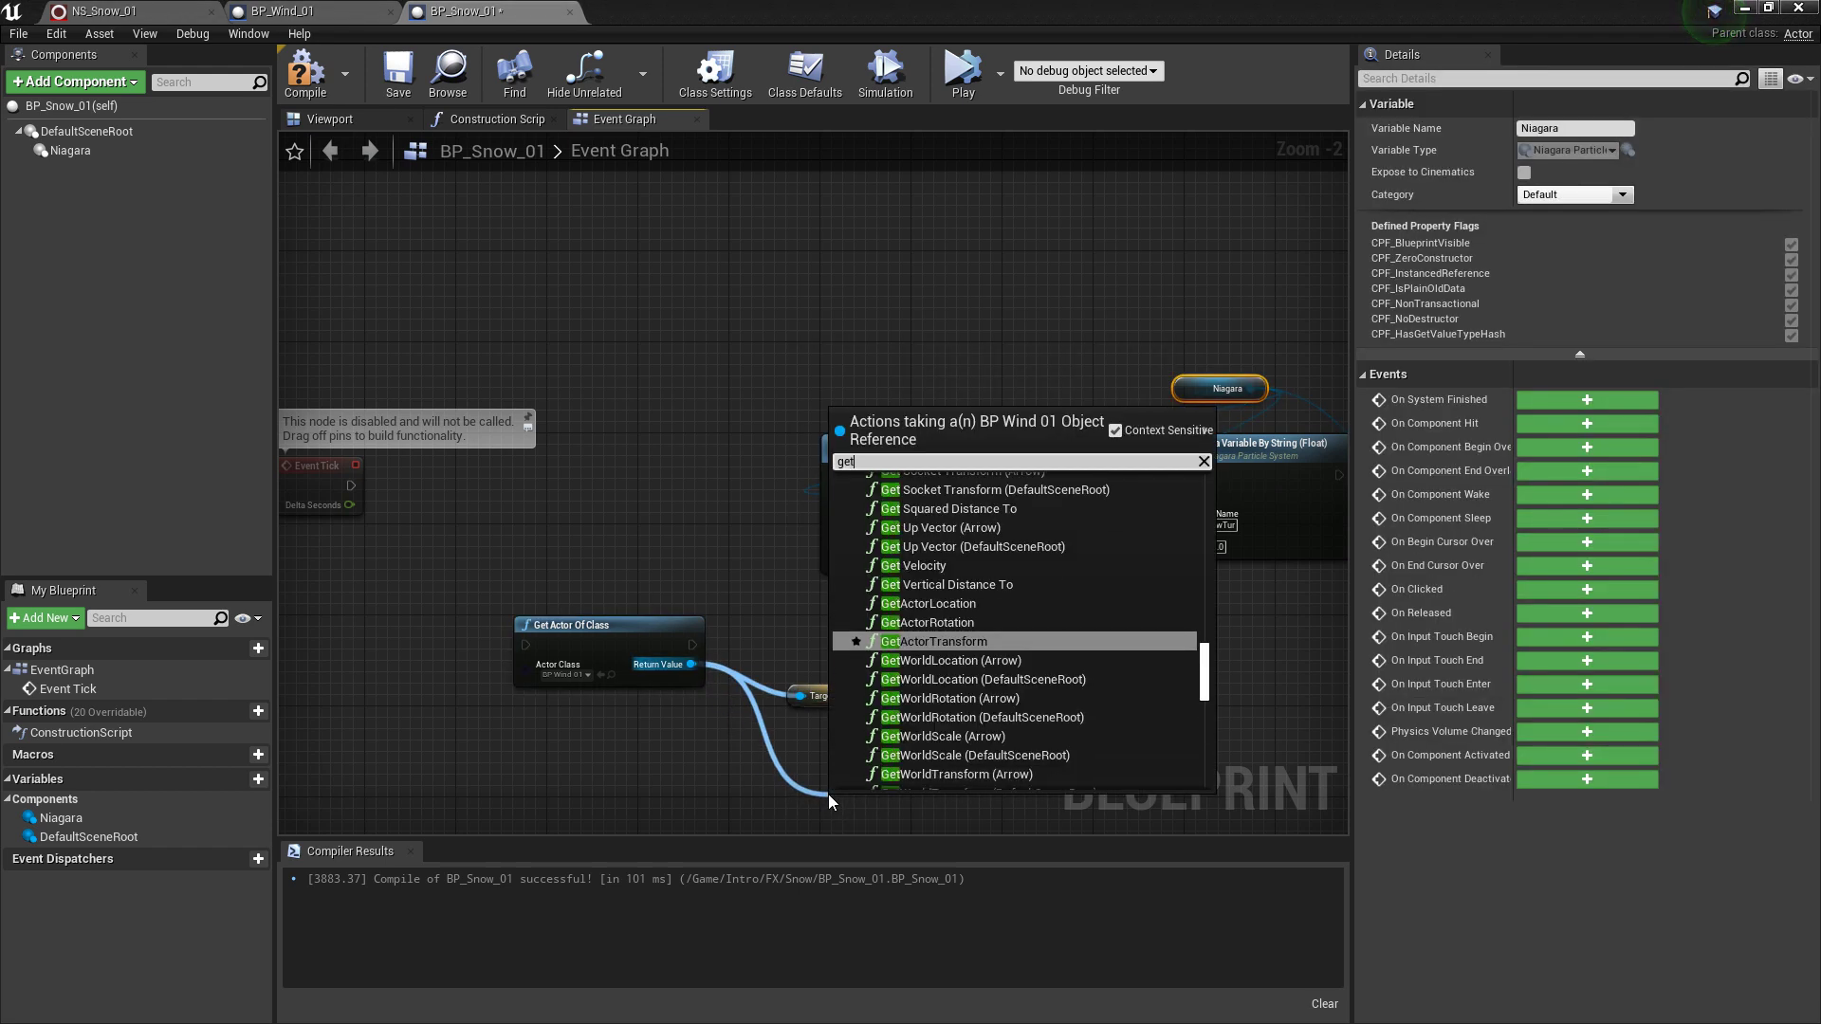
{"action": "key", "text": "BackSpace"}
{"action": "key", "text": "BackSpace"}
{"action": "key", "text": "BackSpace"}
{"action": "type", "text": "wind"}
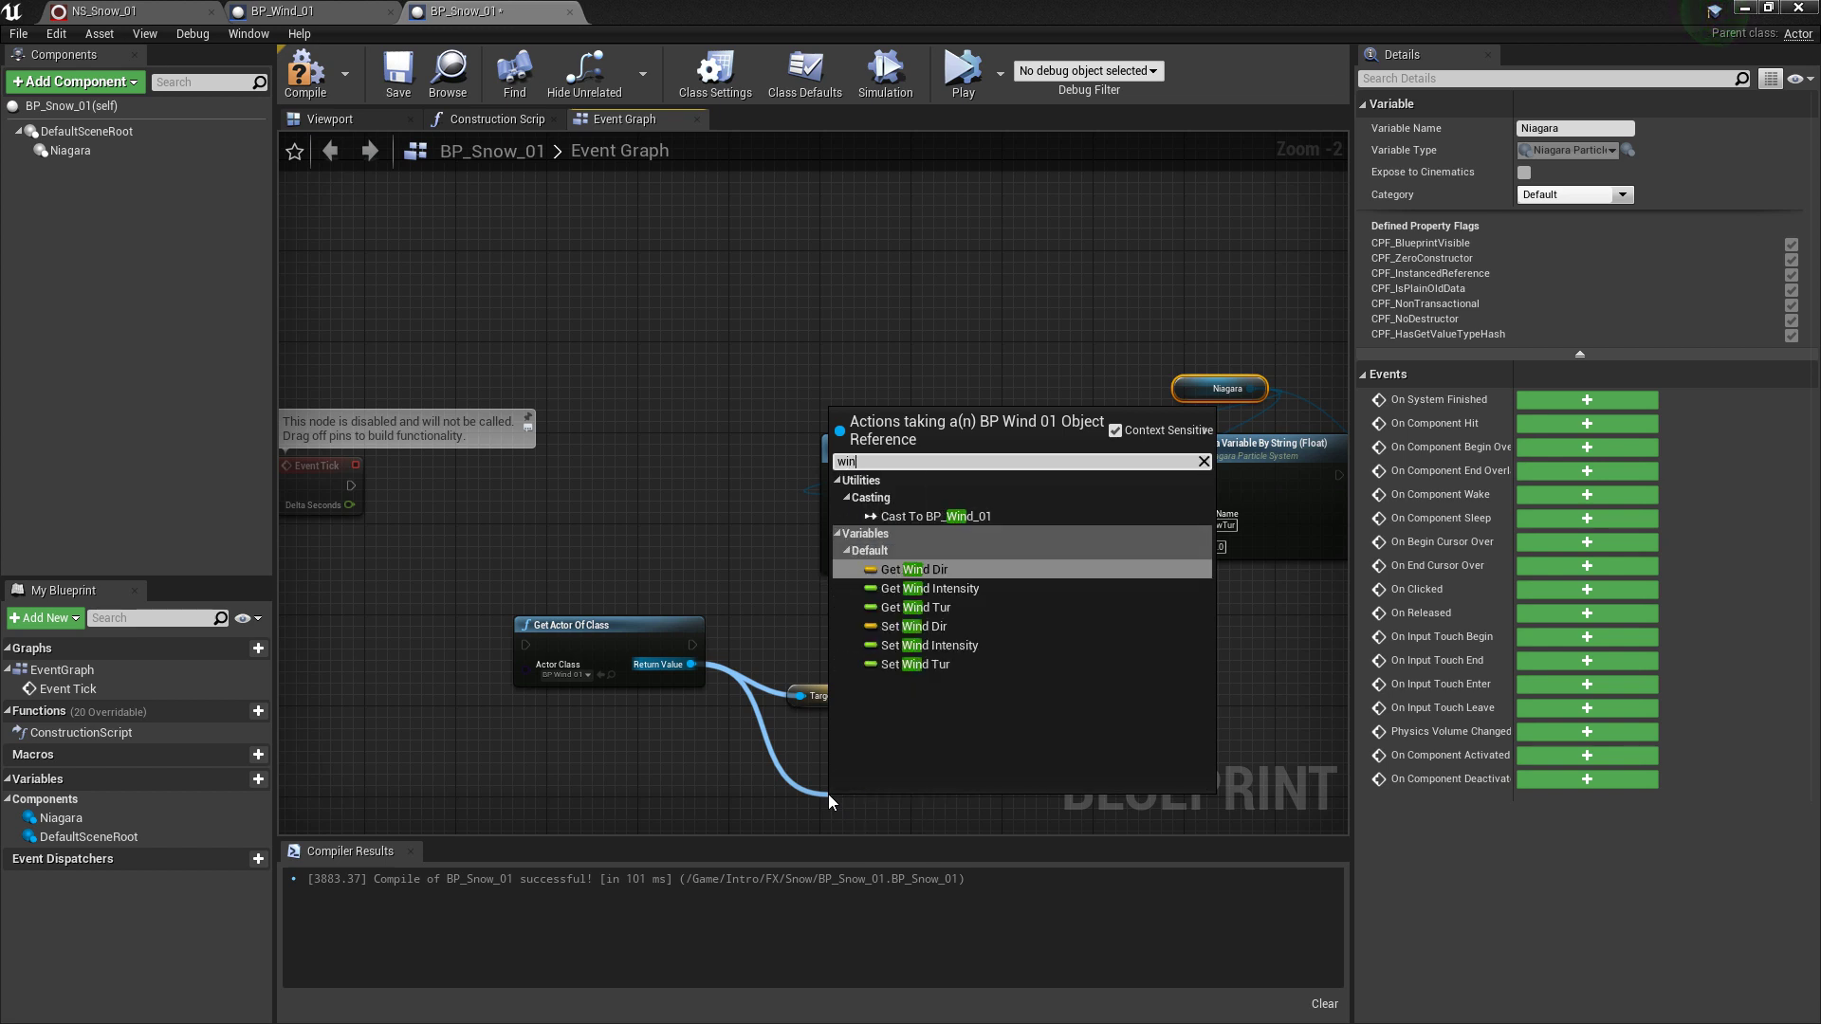
{"action": "left_click", "coordinate": [944, 608]}
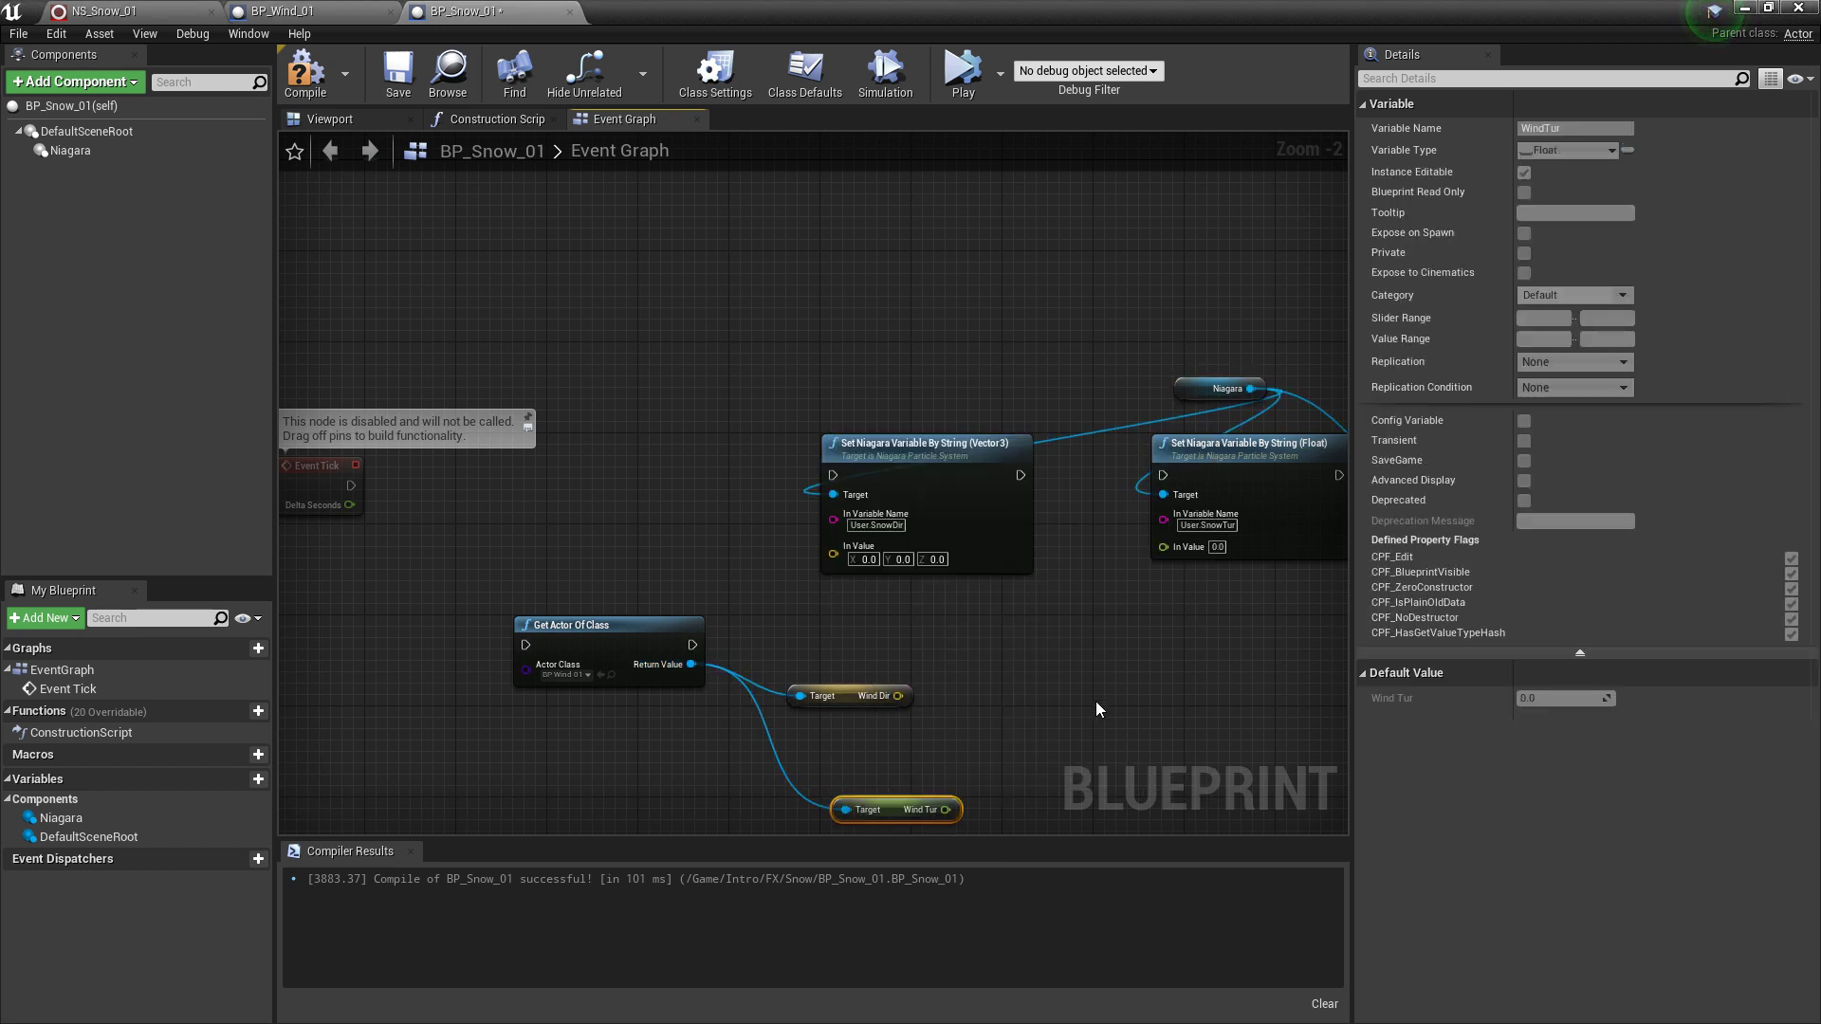
{"action": "right_click_drag", "start_coordinate": [1096, 702], "coordinate": [956, 711]}
- Wire Wind Dir into the SnowDir setter and Wind Tur into the SnowTur setter In Value
{"action": "left_click_drag", "start_coordinate": [749, 820], "coordinate": [932, 739]}
{"action": "right_click", "coordinate": [839, 640]}
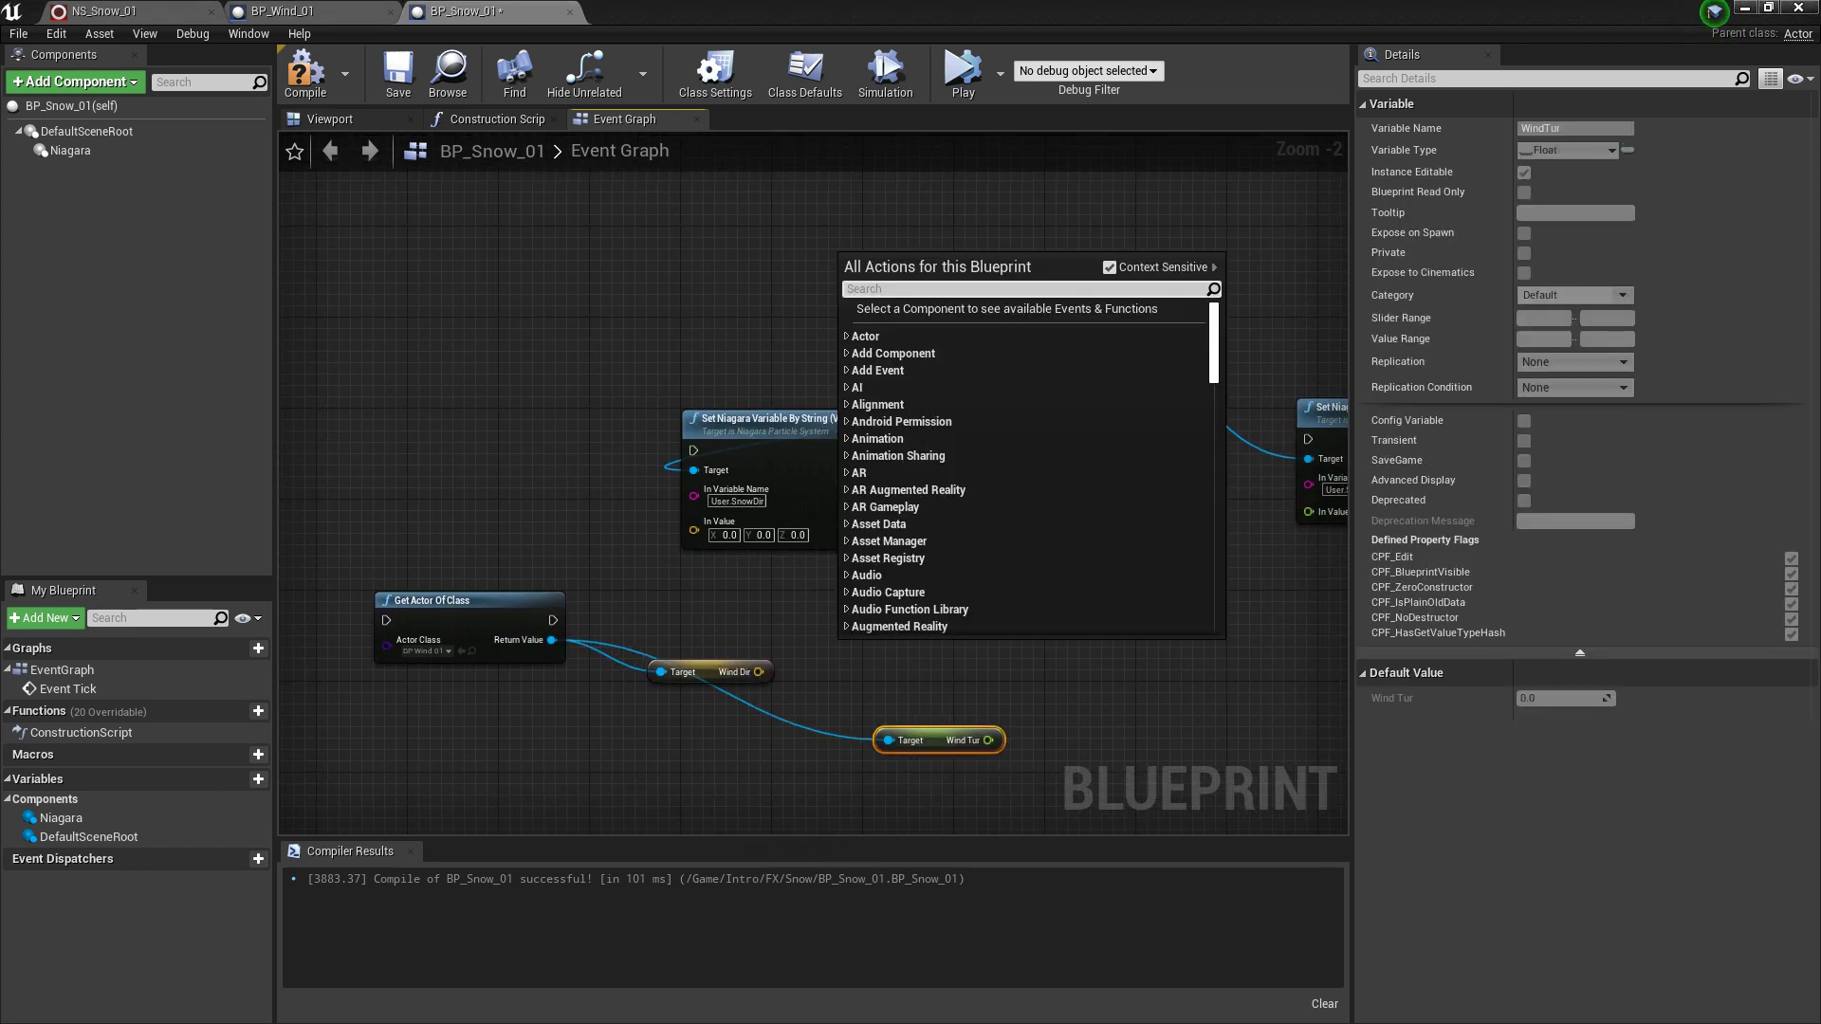
{"action": "left_click", "coordinate": [863, 703]}
{"action": "left_click_drag", "start_coordinate": [758, 672], "coordinate": [693, 521]}
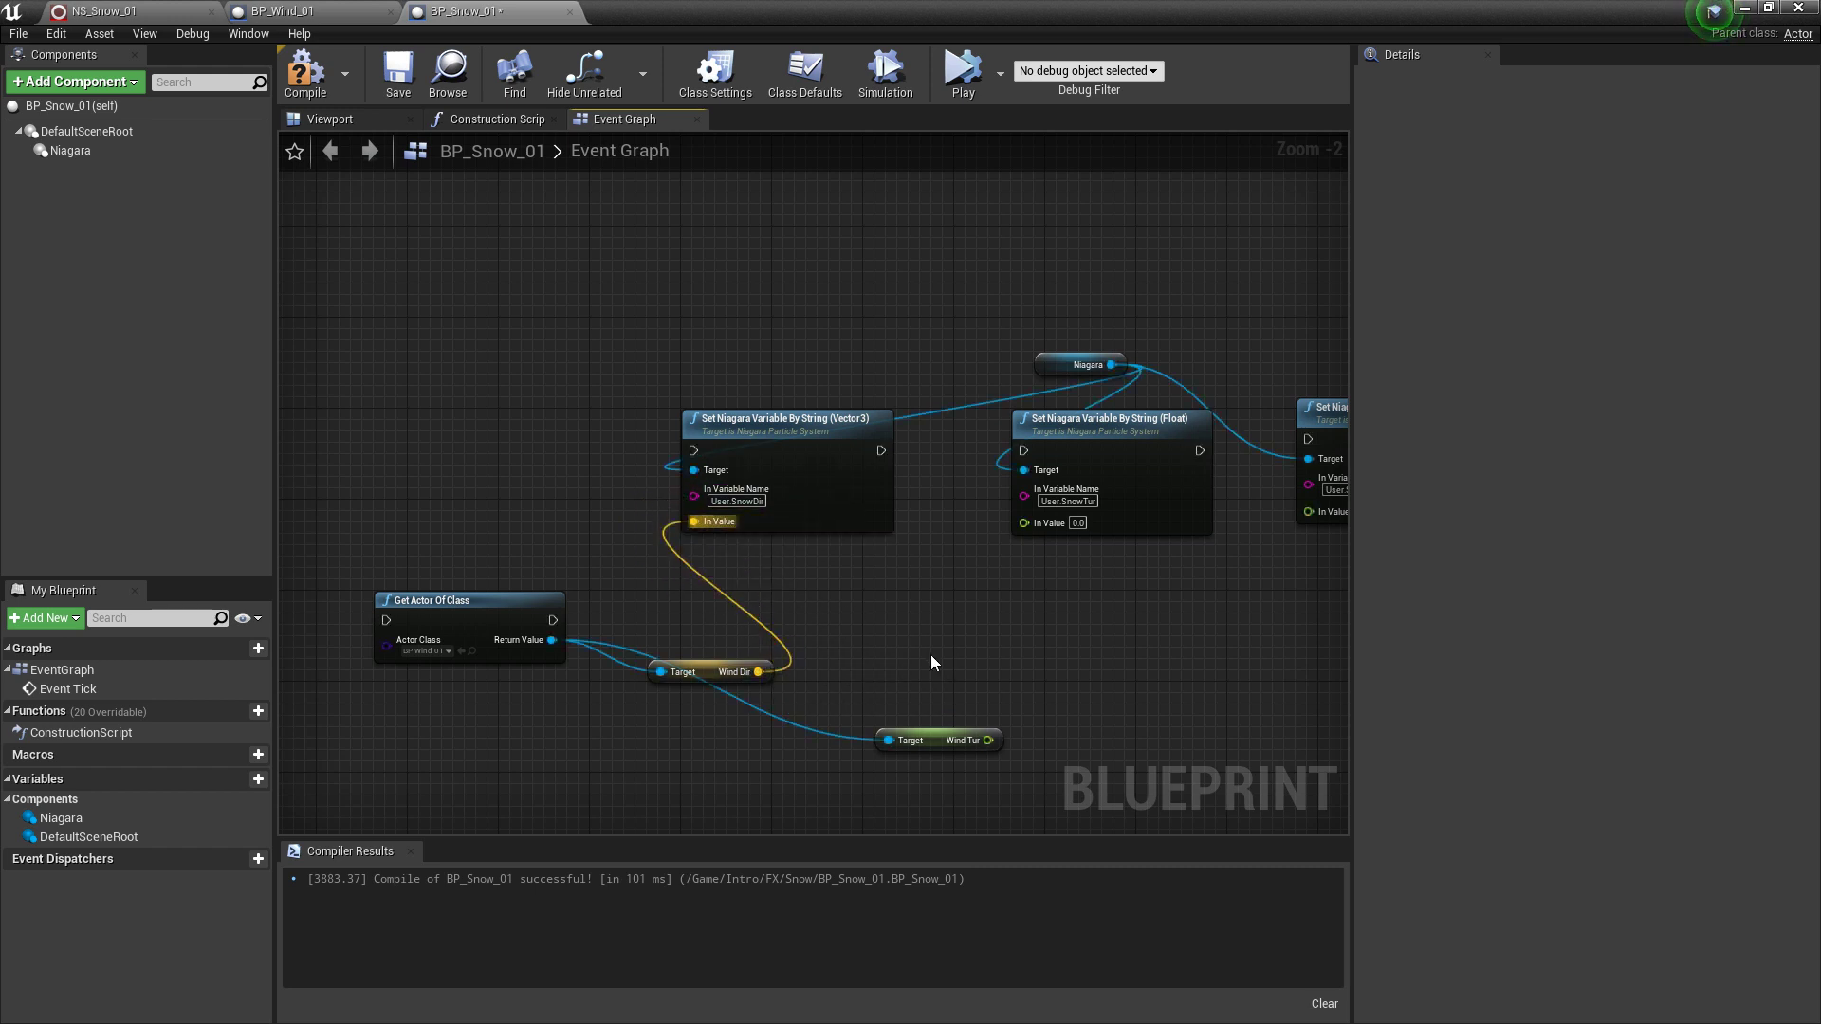
{"action": "left_click_drag", "start_coordinate": [988, 740], "coordinate": [1024, 521]}
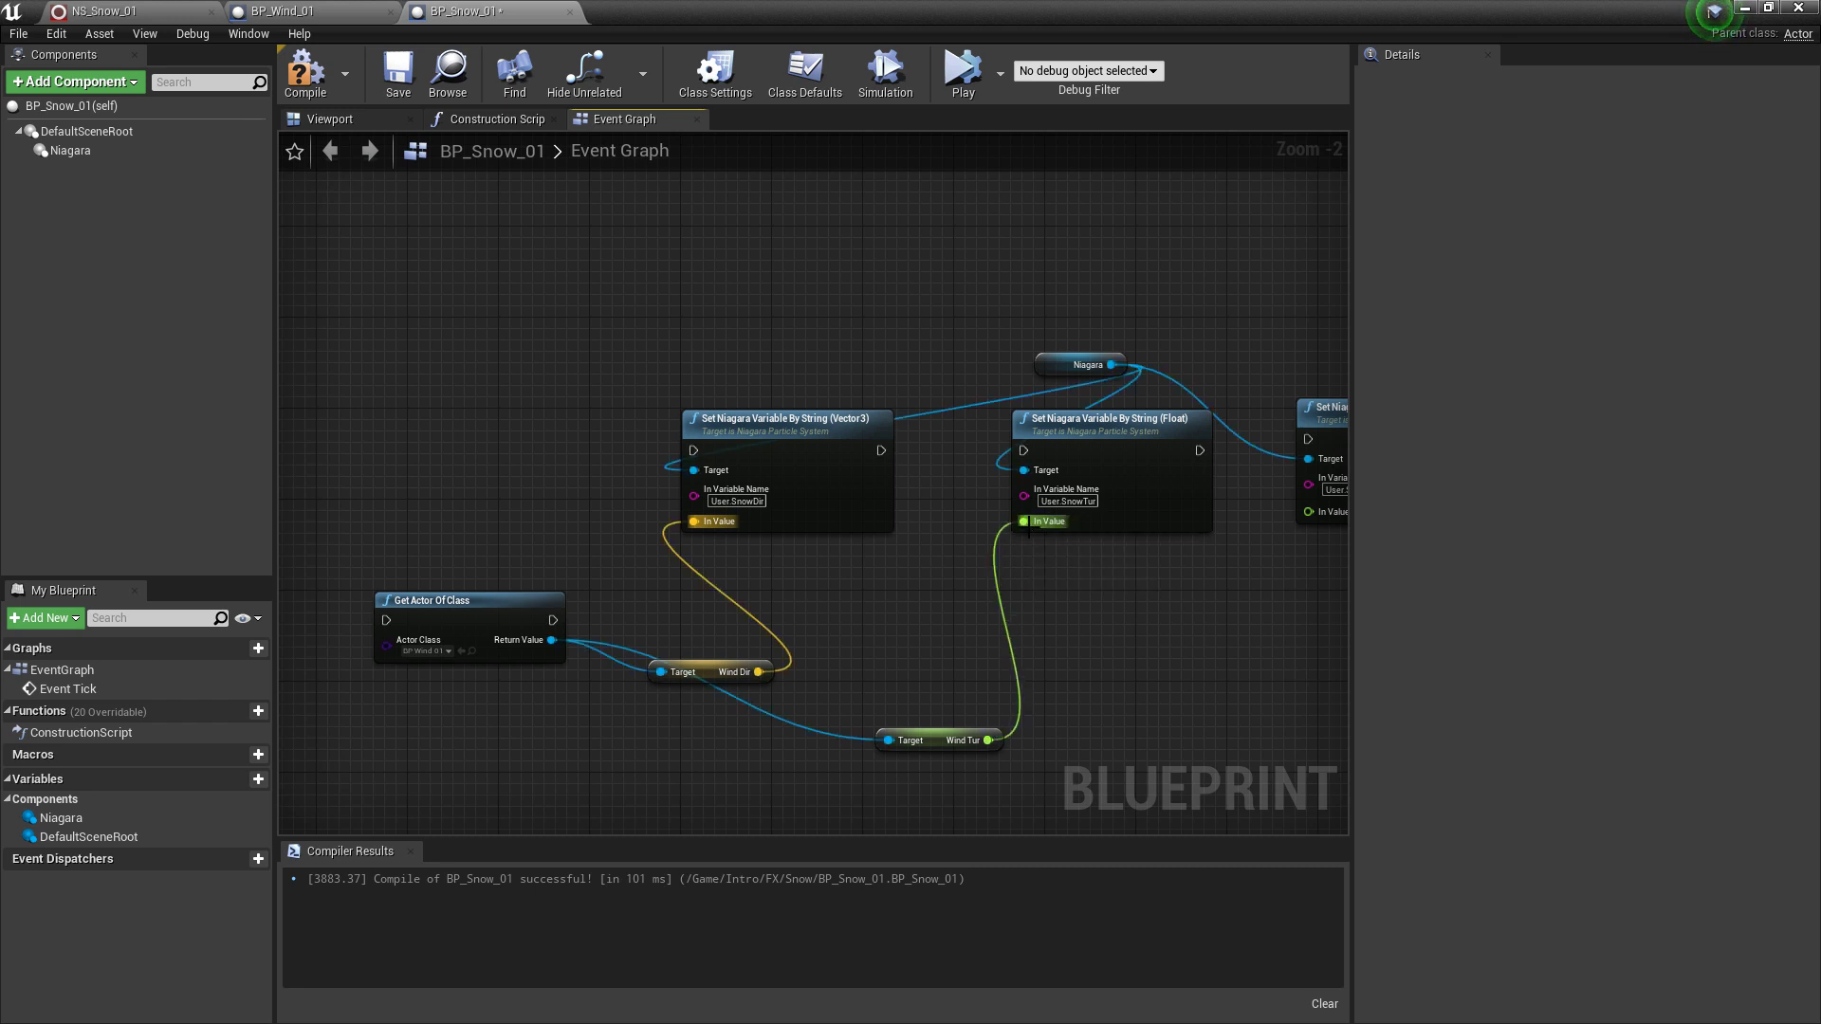
{"action": "right_click_drag", "start_coordinate": [1159, 622], "coordinate": [866, 618]}
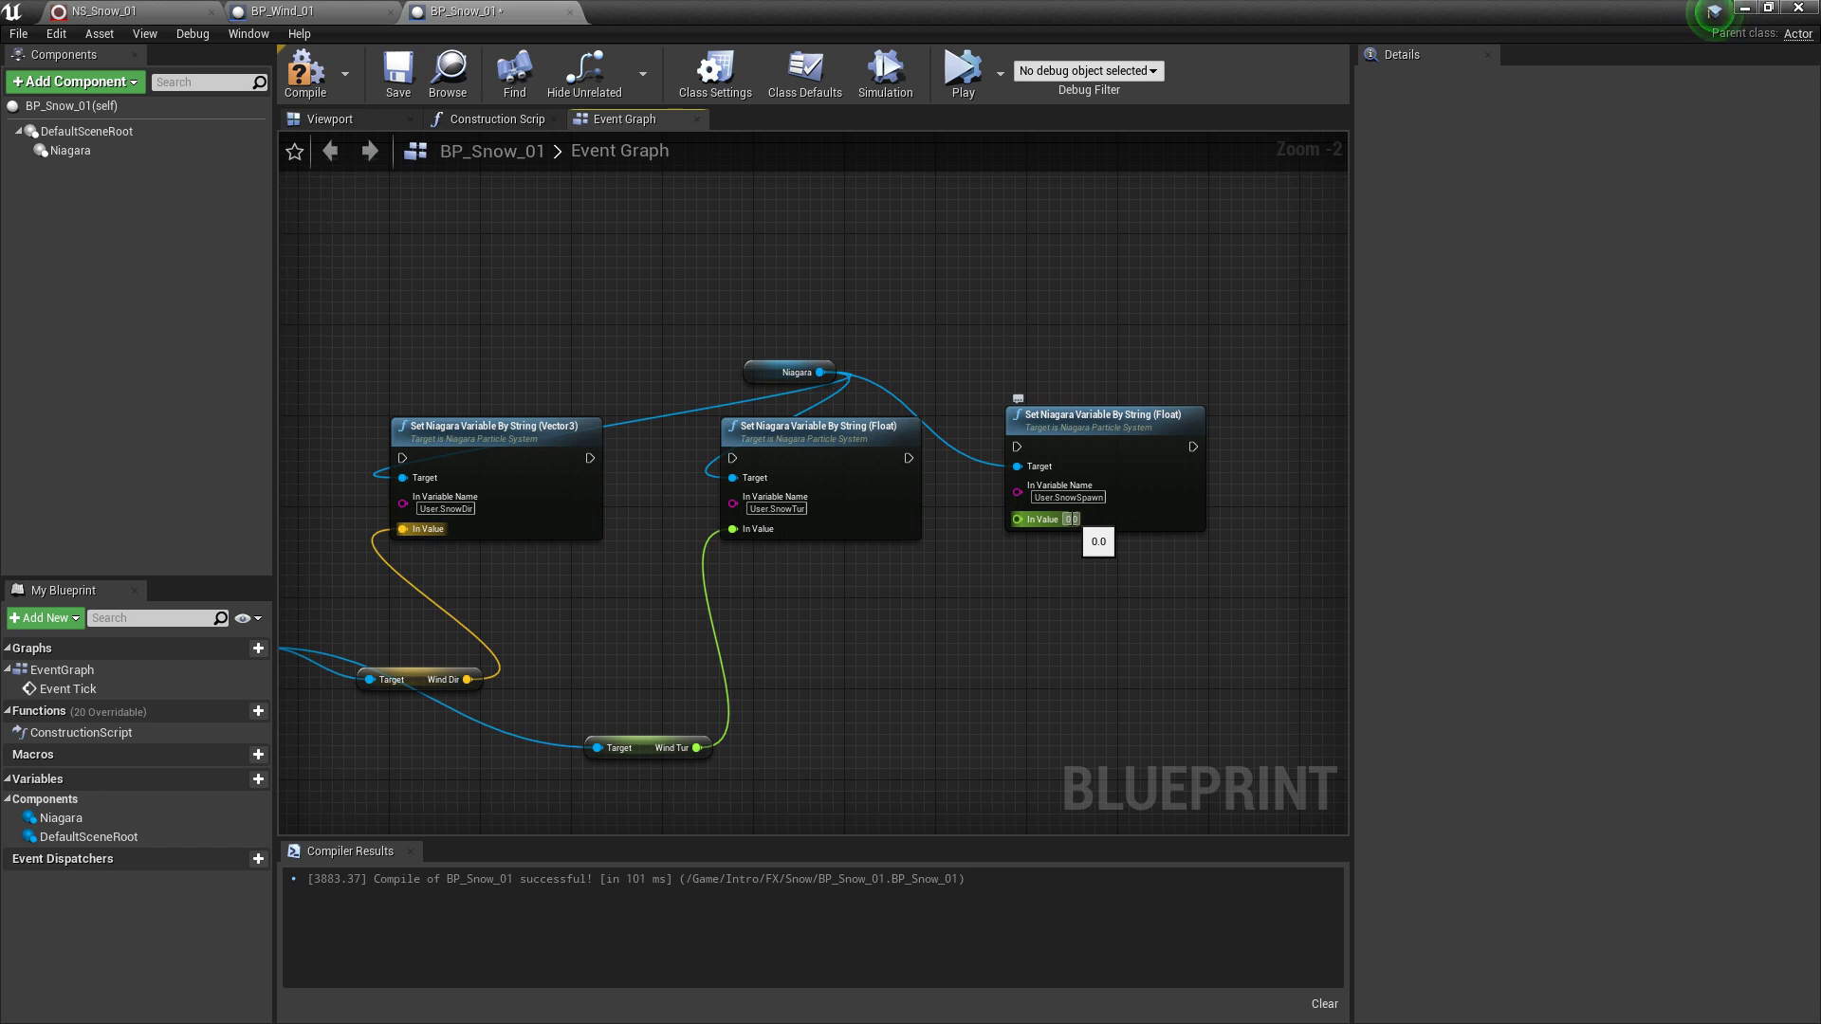
- Set User.SnowSpawn's In Value to 300.0 and run Get Actor Of Class from Event Tick
{"action": "type", "text": "00"}
{"action": "key", "text": "Return"}
{"action": "right_click_drag", "start_coordinate": [561, 618], "coordinate": [1087, 612]}
{"action": "left_click_drag", "start_coordinate": [654, 617], "coordinate": [585, 444]}
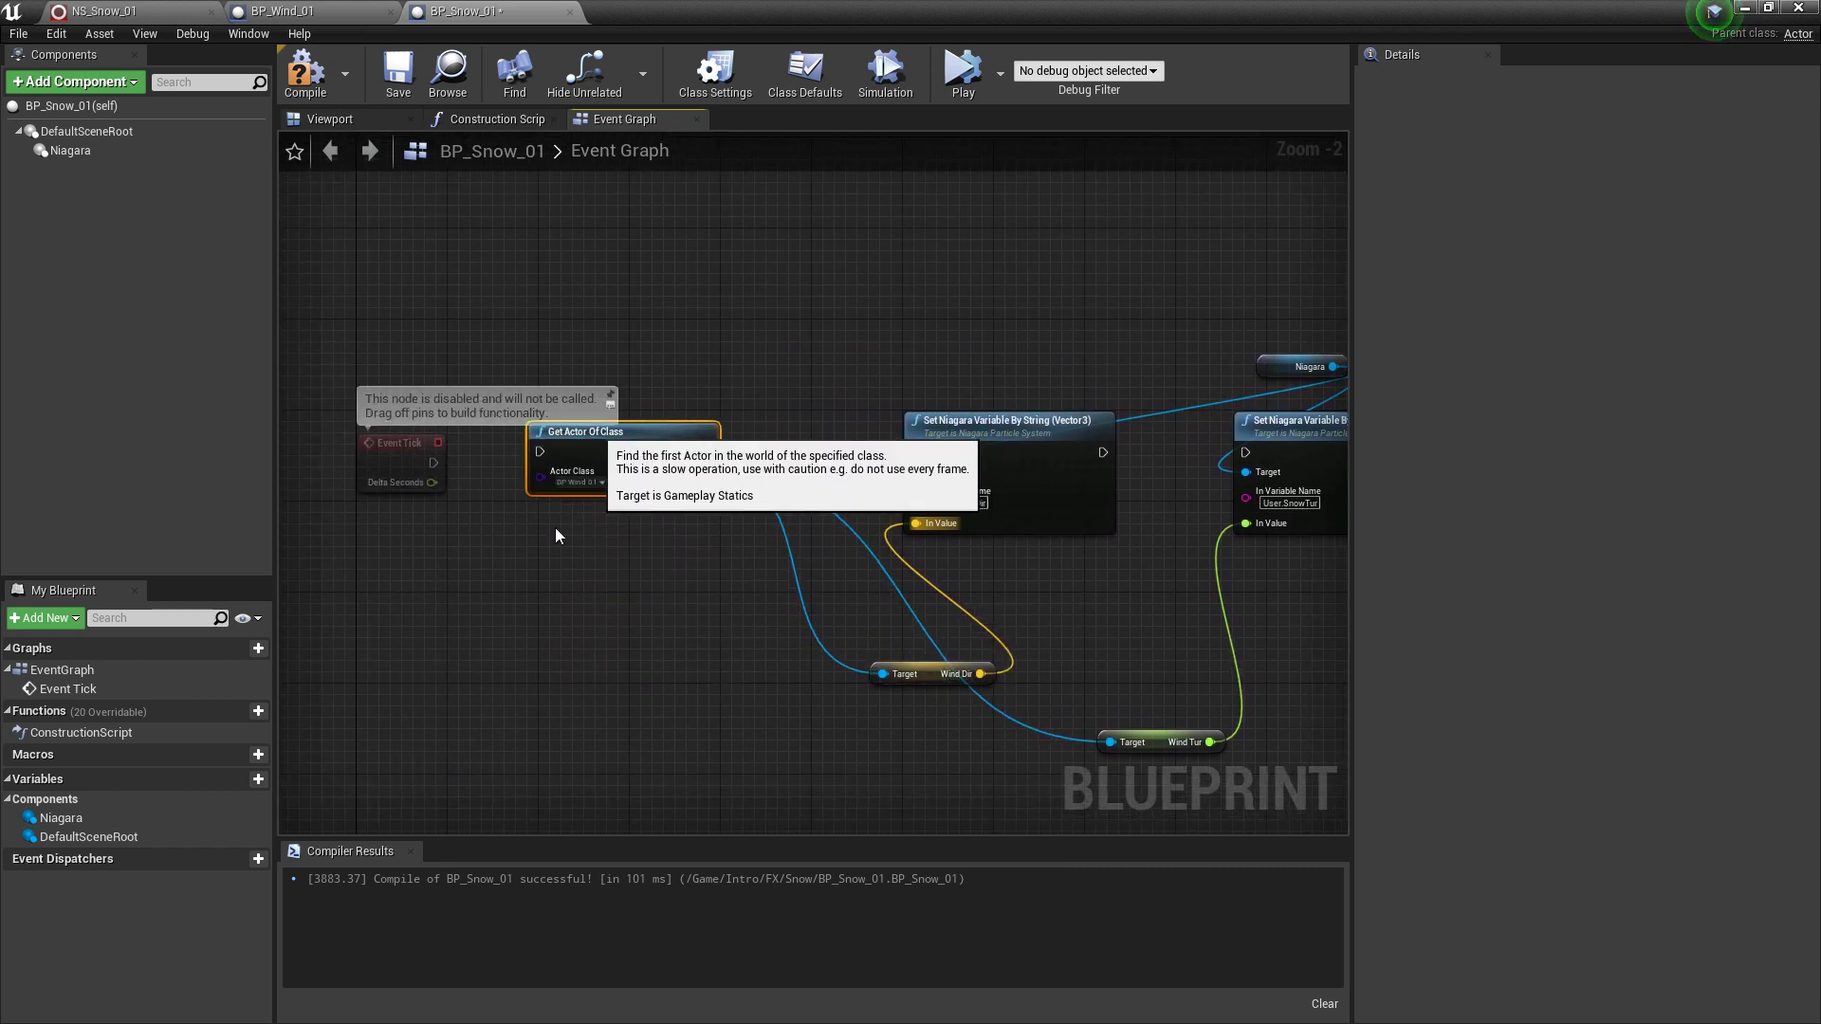
{"action": "right_click_drag", "start_coordinate": [521, 597], "coordinate": [492, 655]}
{"action": "left_click_drag", "start_coordinate": [406, 521], "coordinate": [510, 508]}
- Chain the SnowDir, SnowTur and SnowSpawn setters after Get Actor Of Class
{"action": "right_click_drag", "start_coordinate": [680, 636], "coordinate": [544, 664]}
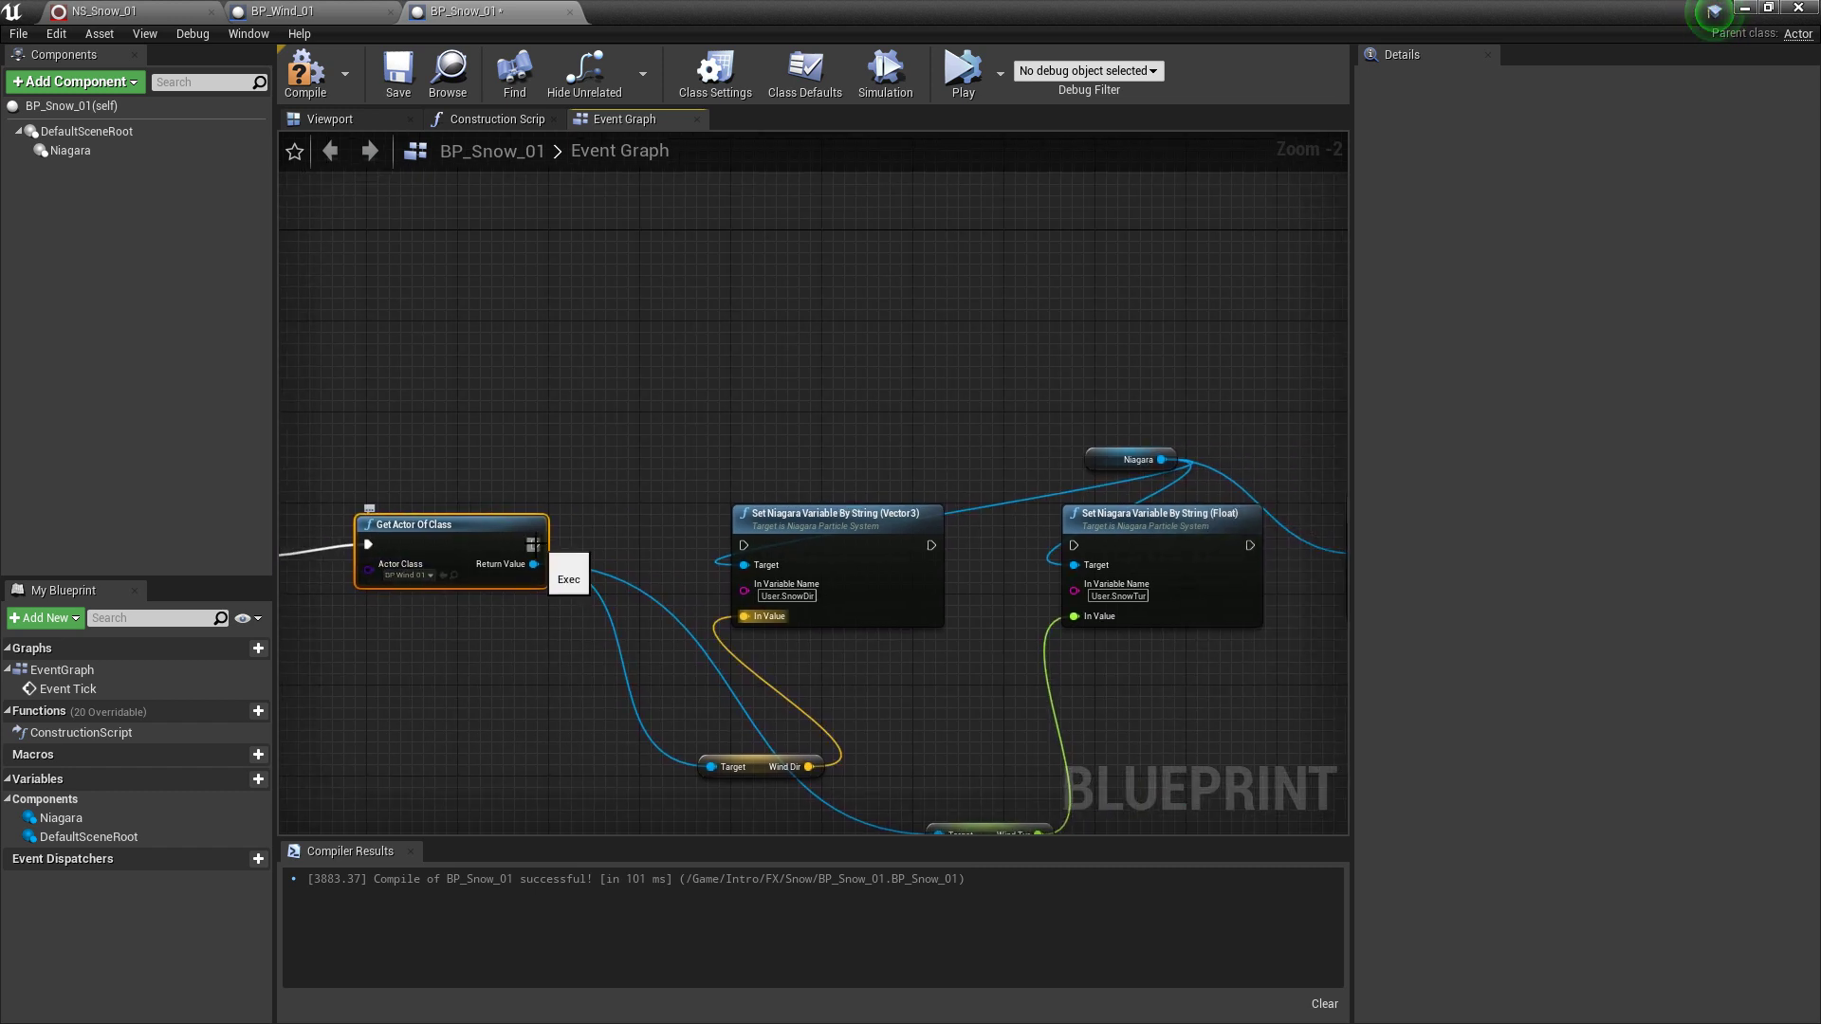
{"action": "left_click_drag", "start_coordinate": [534, 544], "coordinate": [743, 544]}
{"action": "right_click_drag", "start_coordinate": [874, 680], "coordinate": [534, 631]}
{"action": "left_click_drag", "start_coordinate": [591, 496], "coordinate": [734, 497]}
{"action": "right_click_drag", "start_coordinate": [908, 611], "coordinate": [865, 649]}
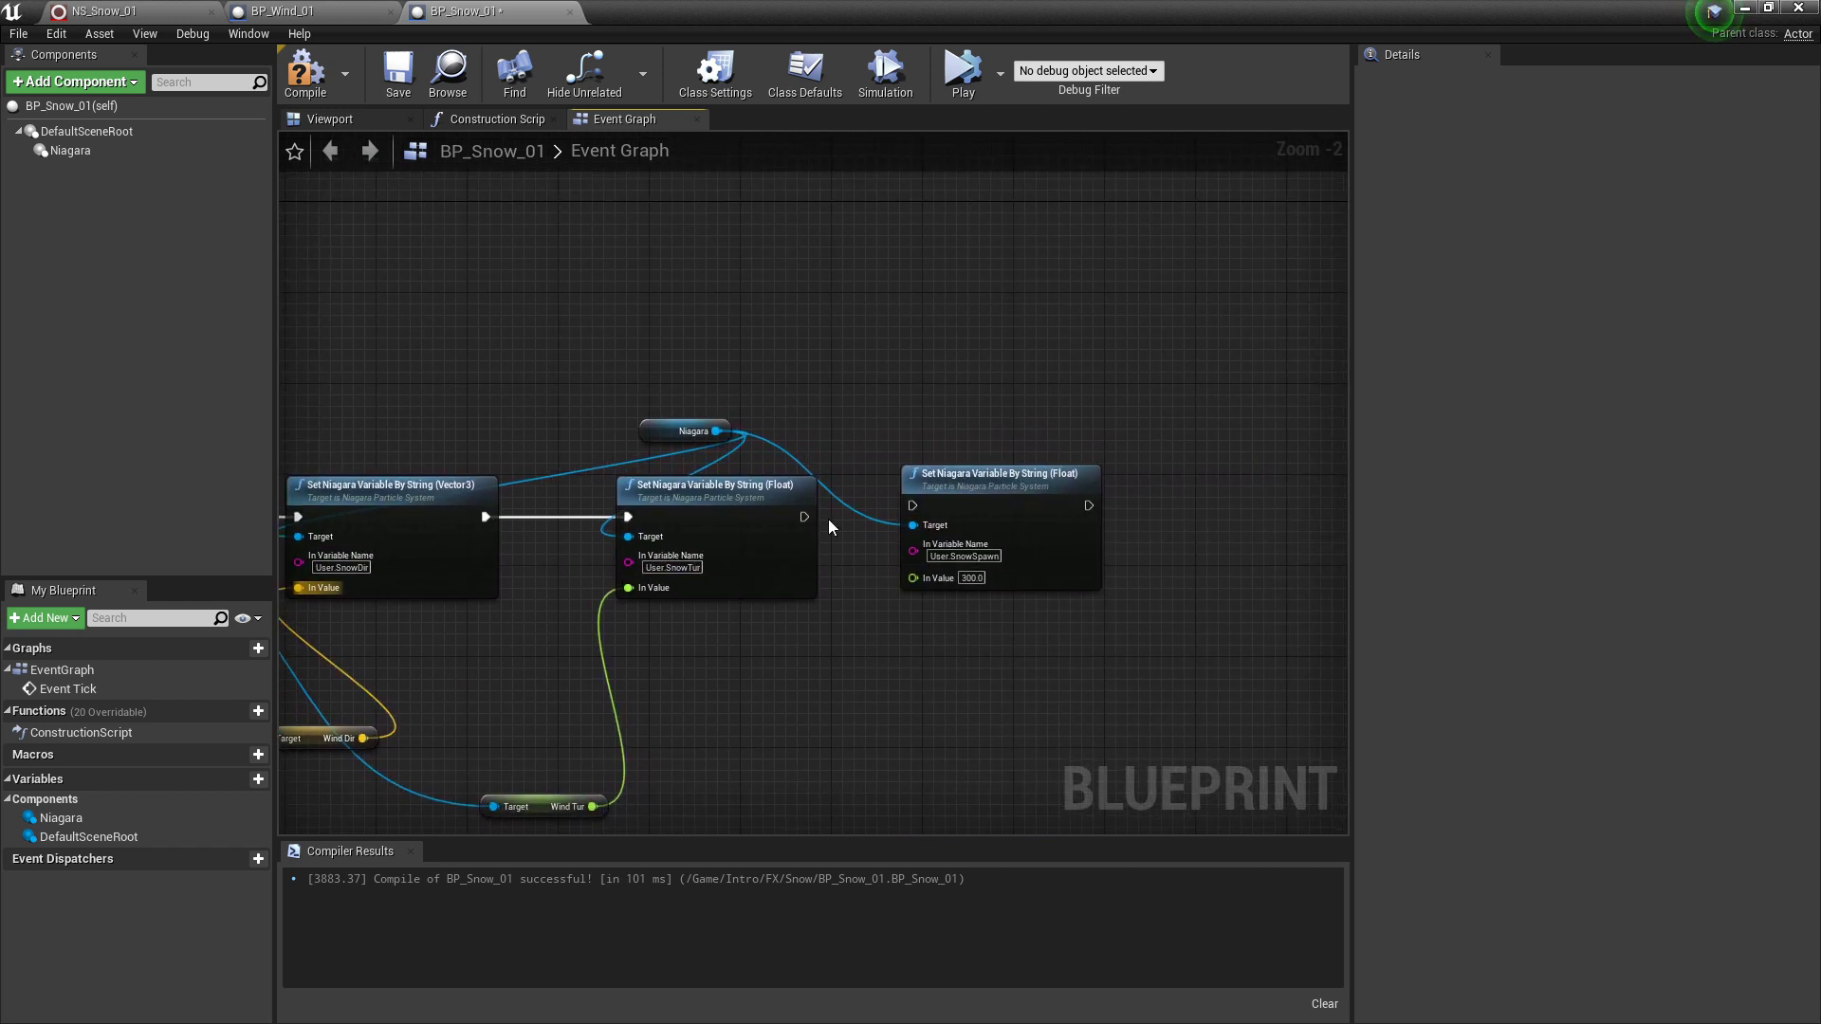
{"action": "left_click_drag", "start_coordinate": [805, 519], "coordinate": [913, 513]}
{"action": "right_click_drag", "start_coordinate": [754, 724], "coordinate": [1015, 692]}
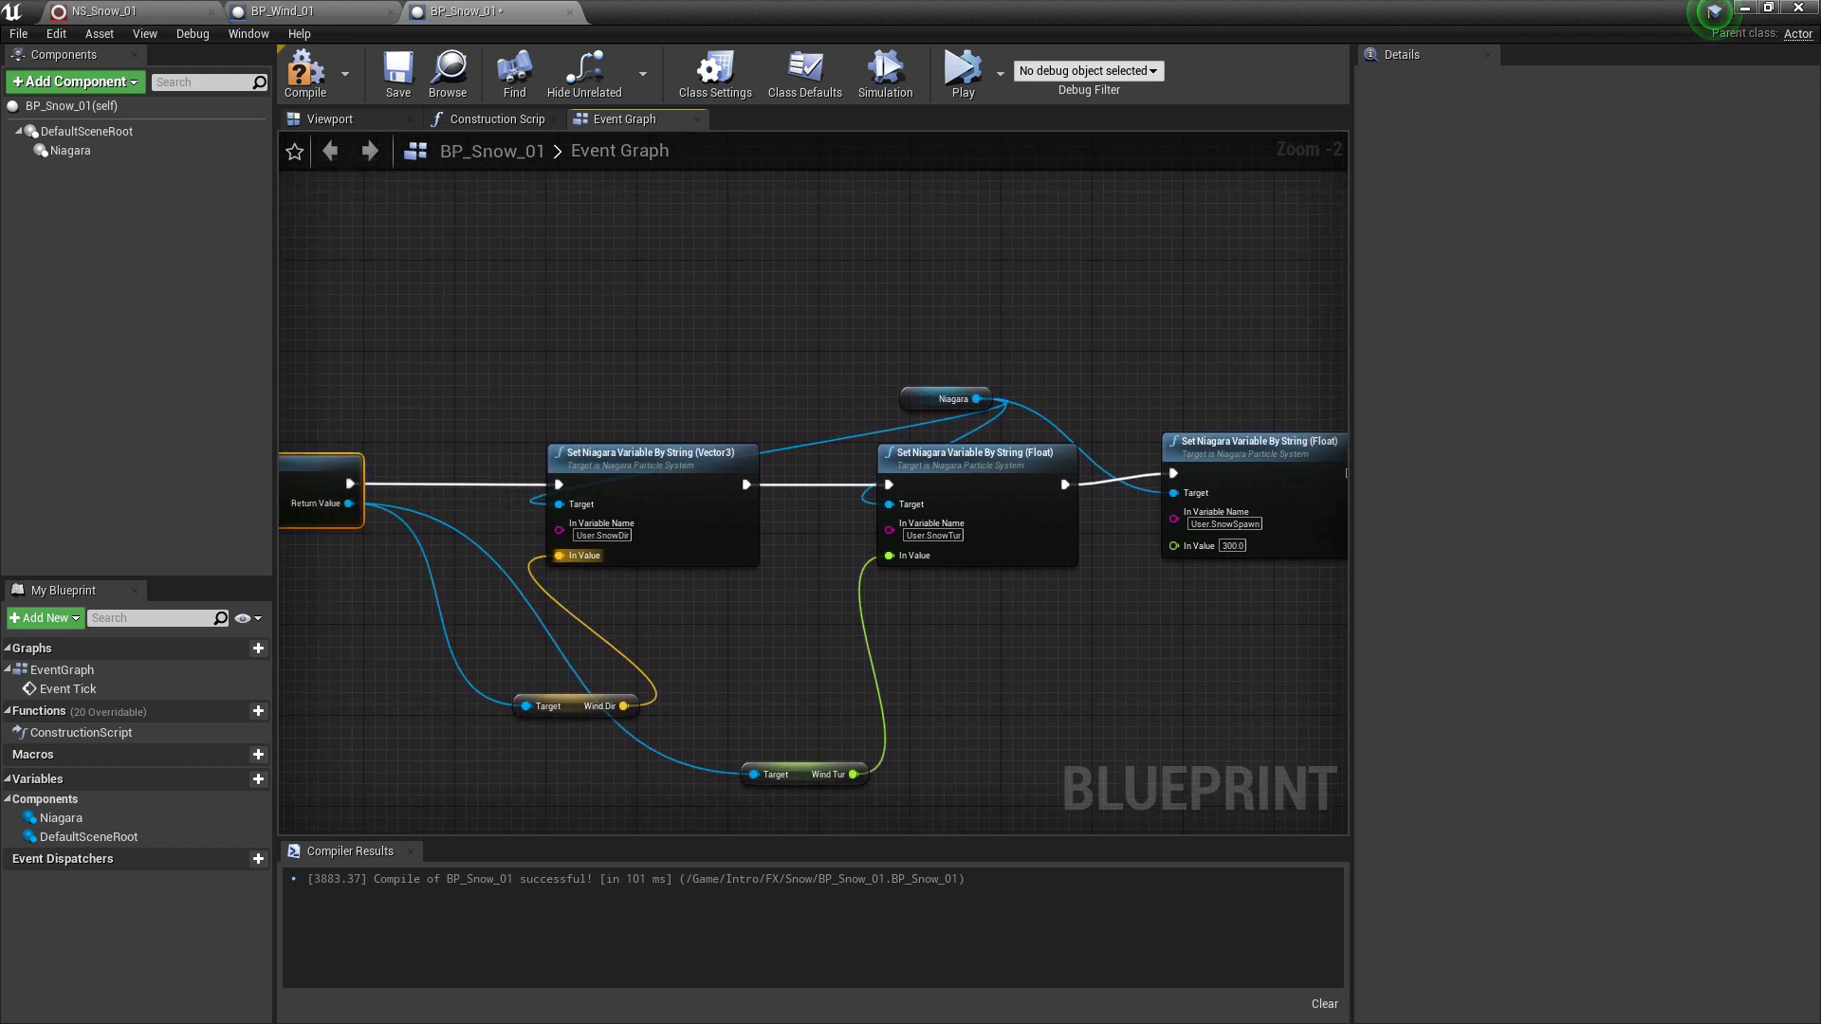
- Compile and save BP_Snow_01, then return to the level editor
{"action": "left_click", "coordinate": [306, 76]}
{"action": "left_click", "coordinate": [398, 78]}
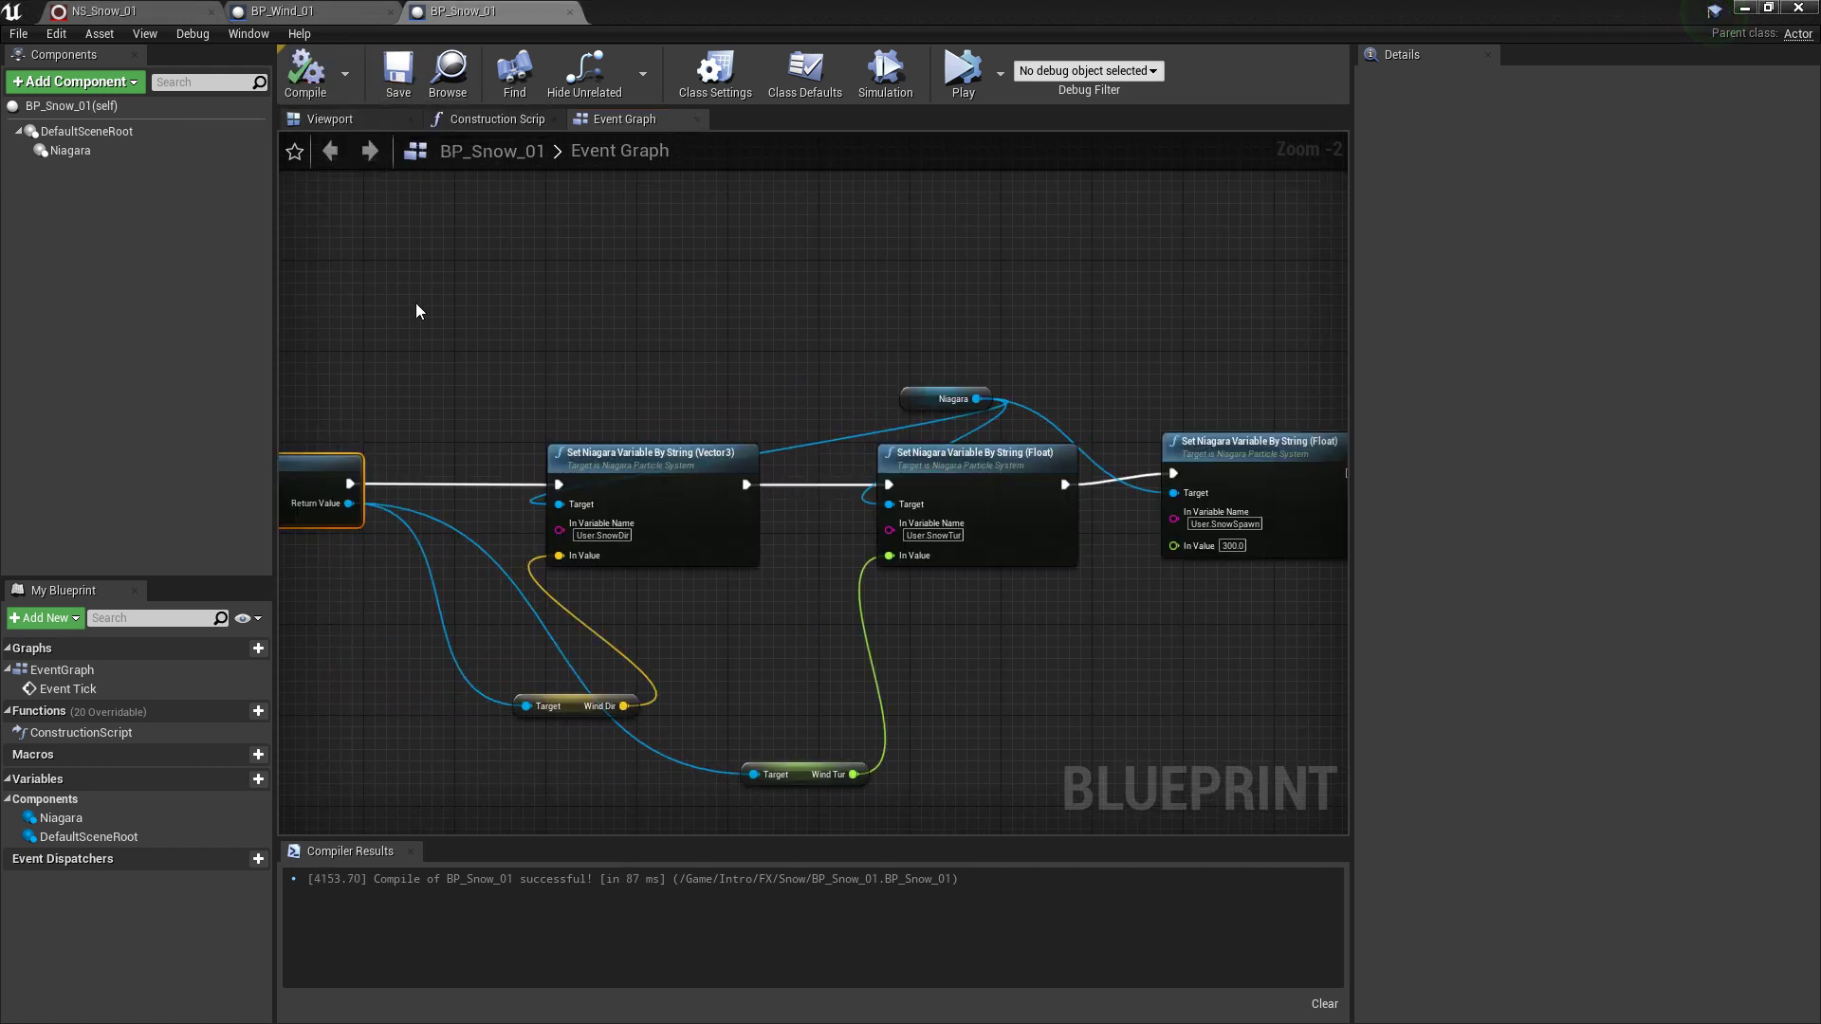
{"action": "left_click", "coordinate": [1745, 10]}
- Drop a BP_Snow_01 actor into the viewport, select BP_Wind_01, and start Play-in-Editor
{"action": "left_click_drag", "start_coordinate": [32, 818], "coordinate": [1029, 569]}
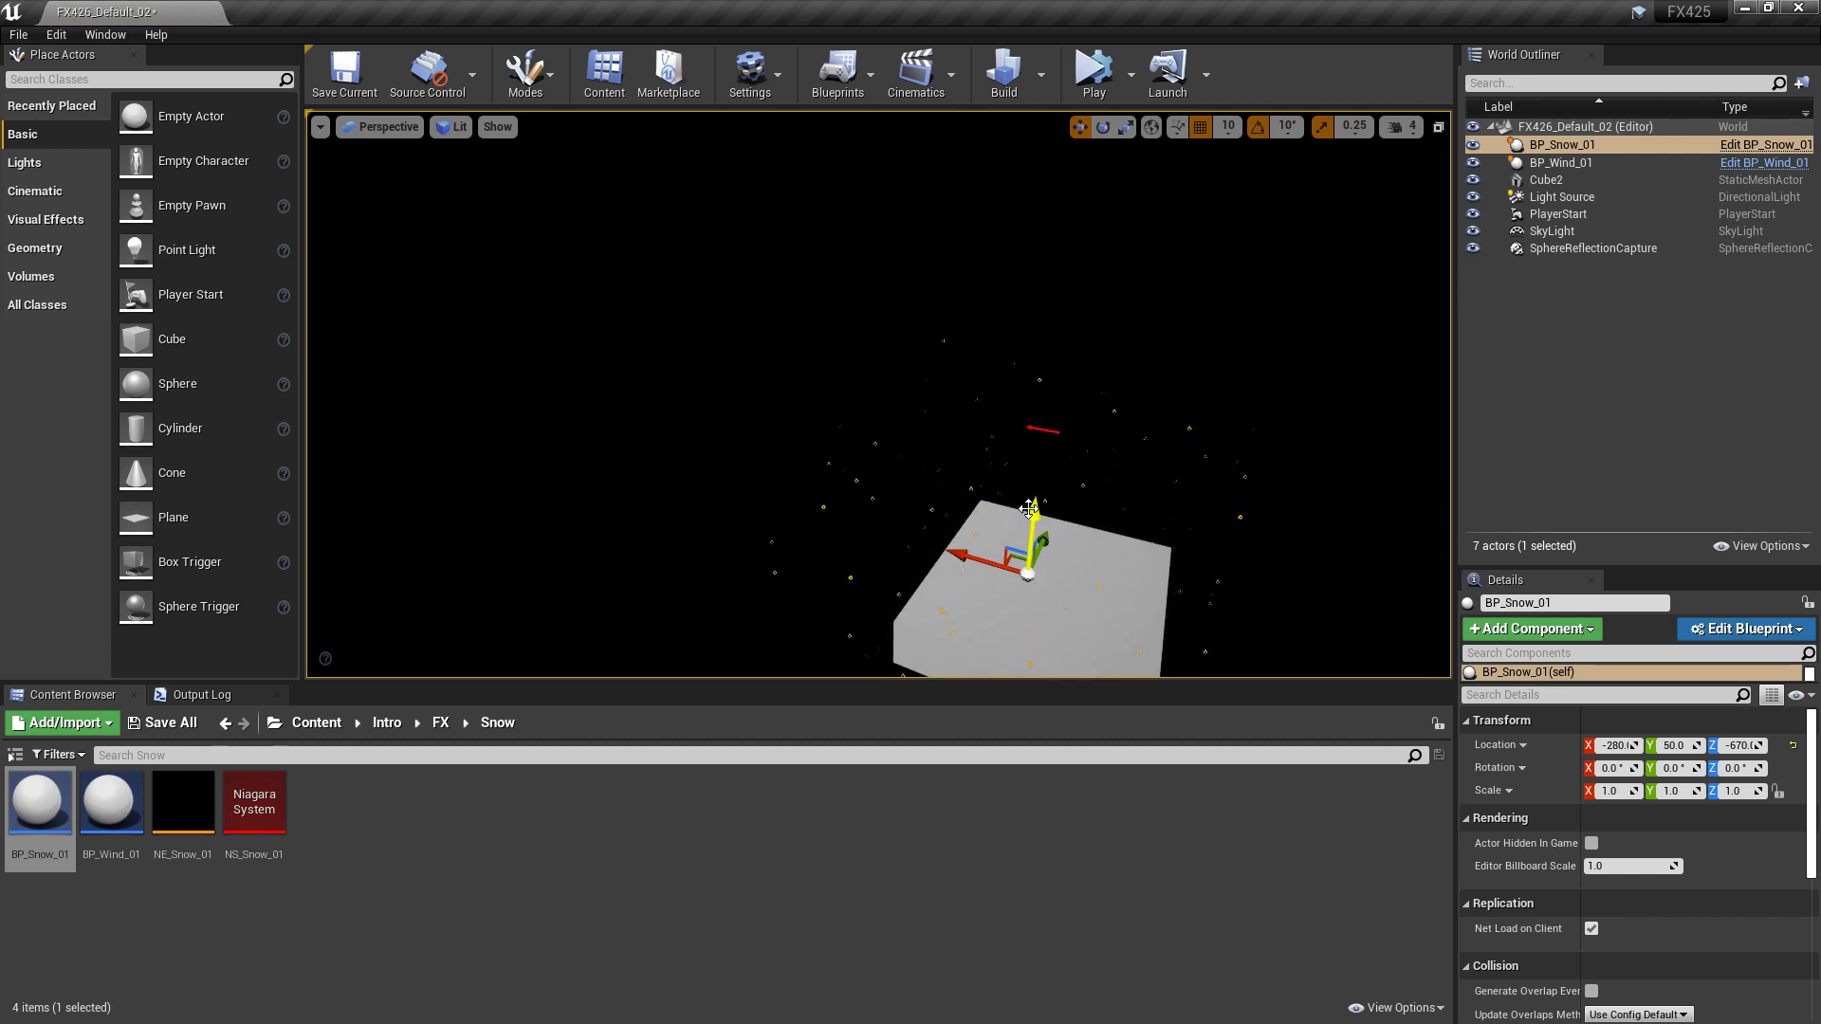
{"action": "left_click", "coordinate": [1563, 163]}
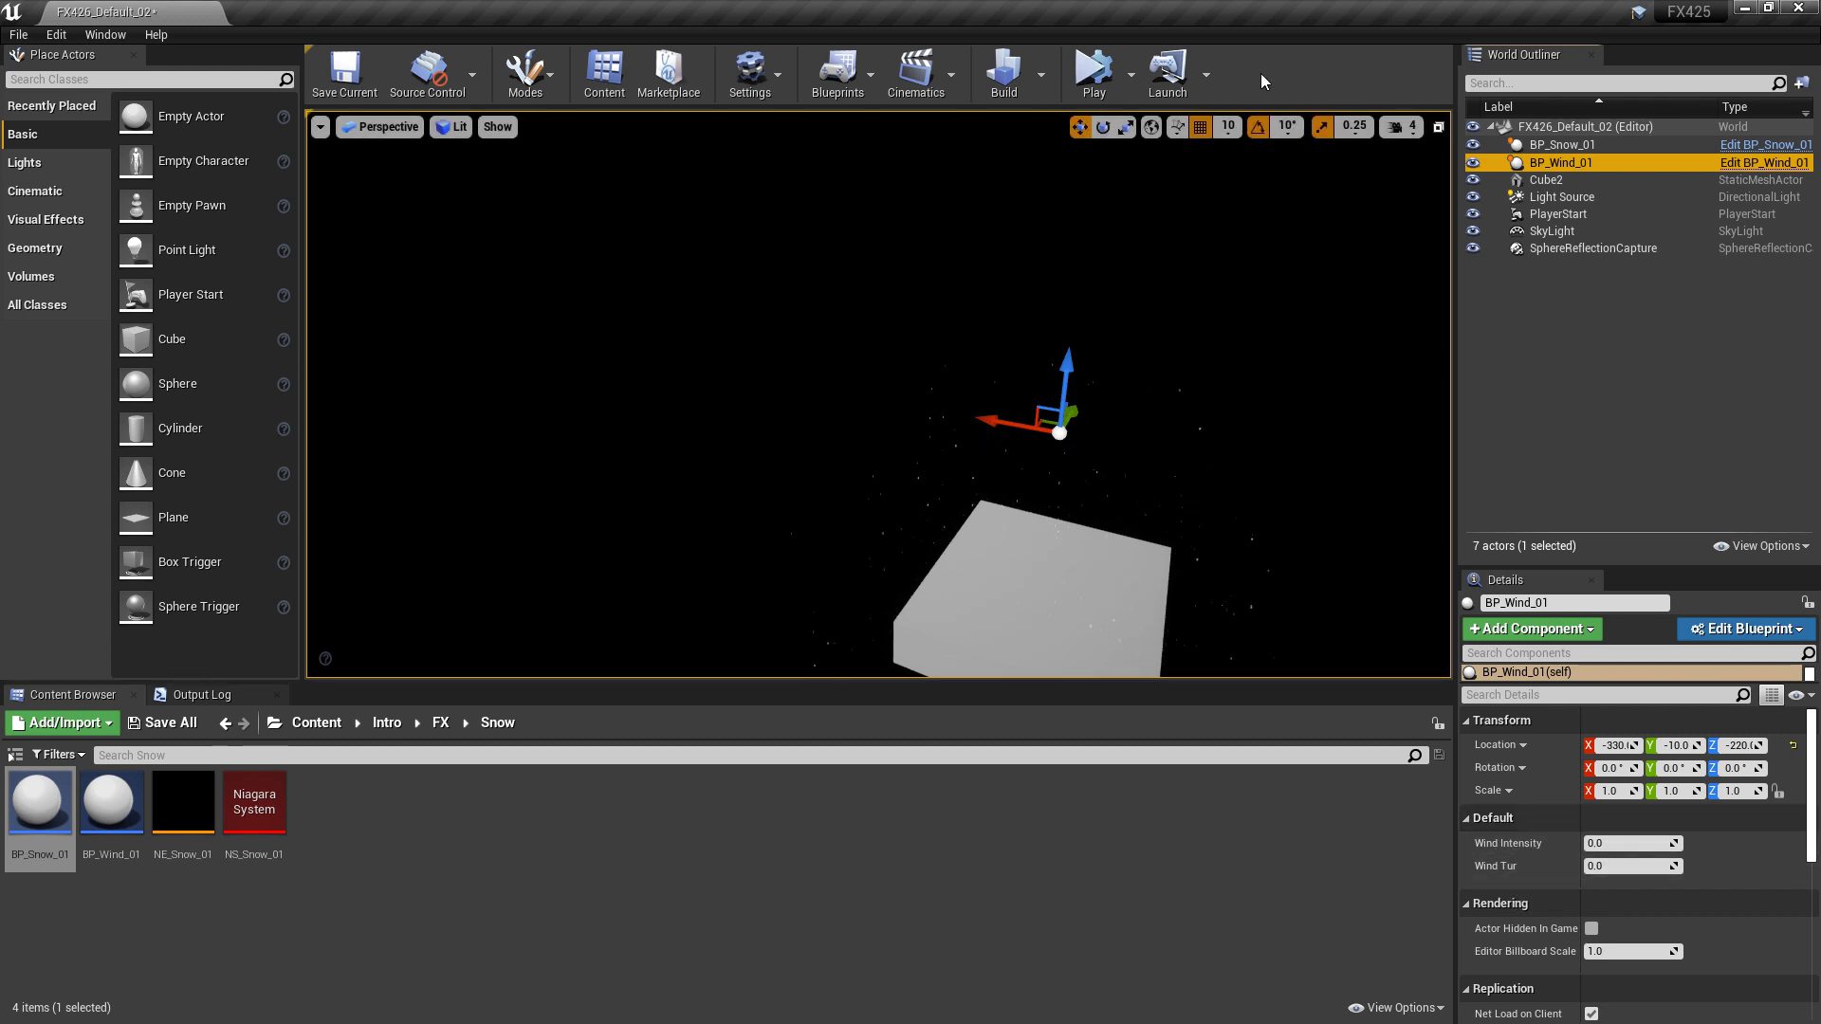
{"action": "left_click", "coordinate": [1100, 82]}
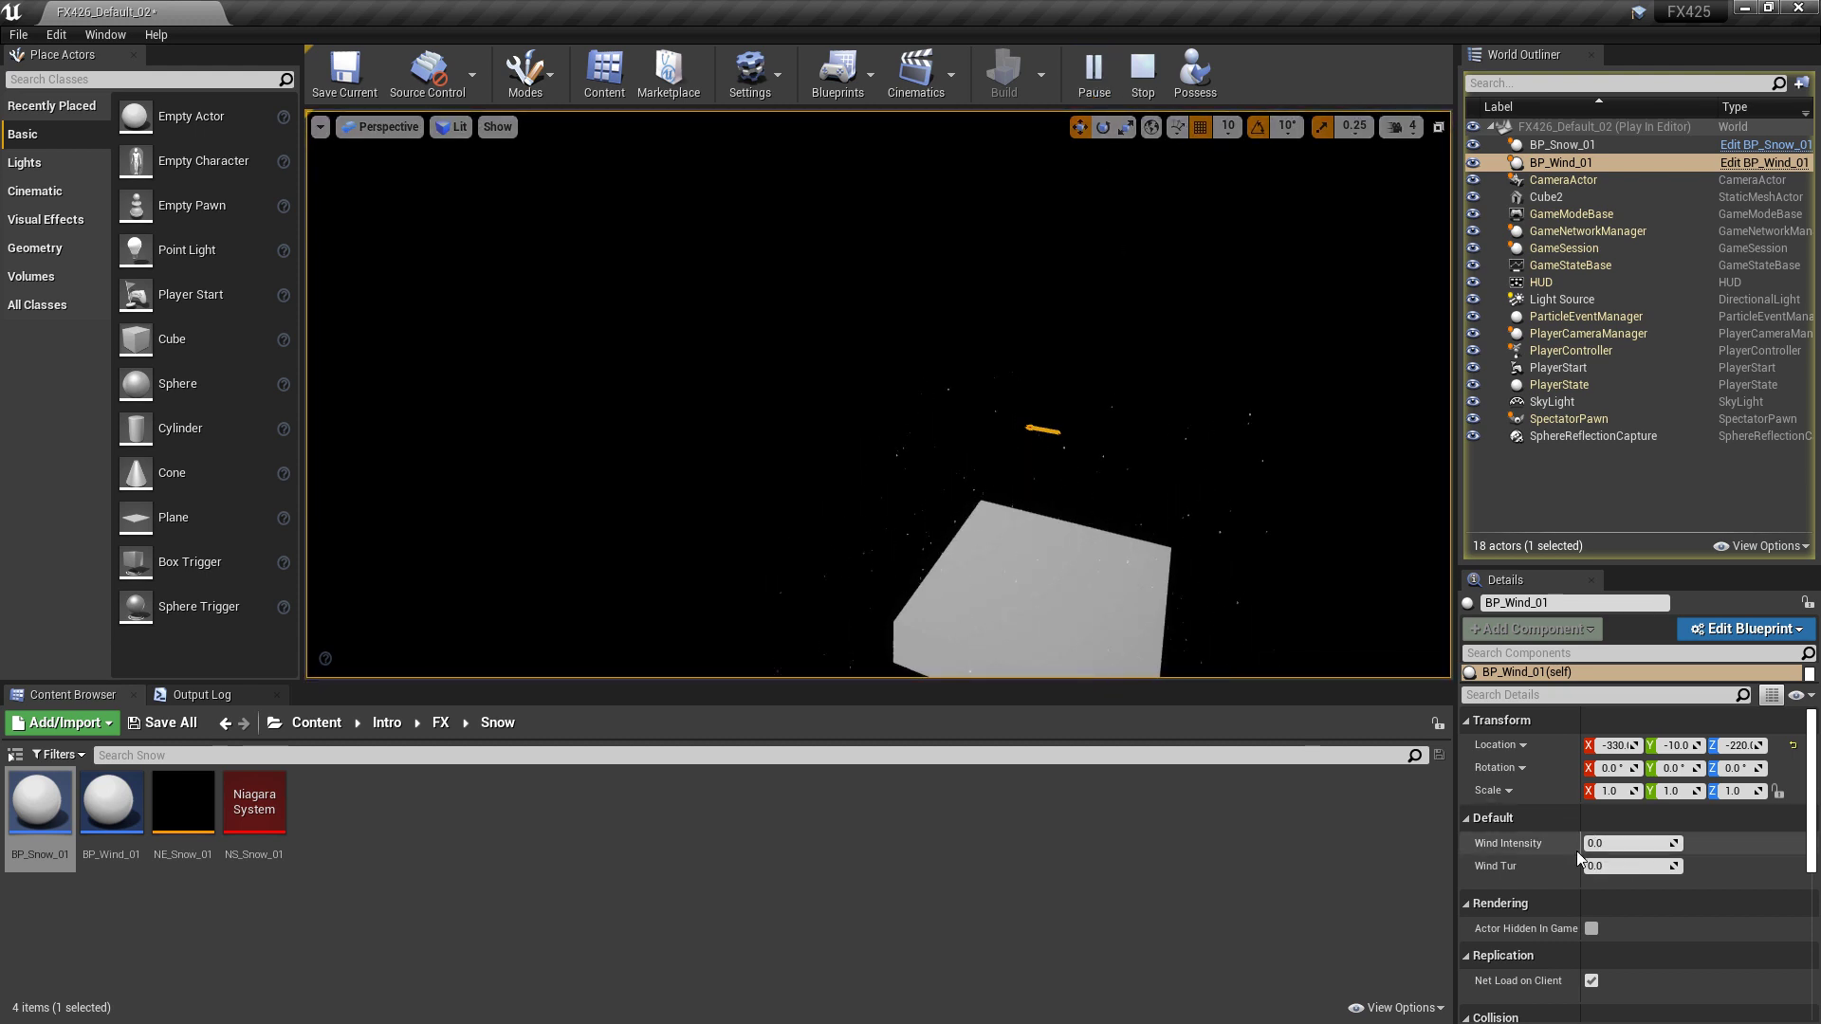
- Raise the wind actor's Wind Intensity to about 5.72
{"action": "left_click_drag", "start_coordinate": [1636, 844], "coordinate": [1693, 845]}
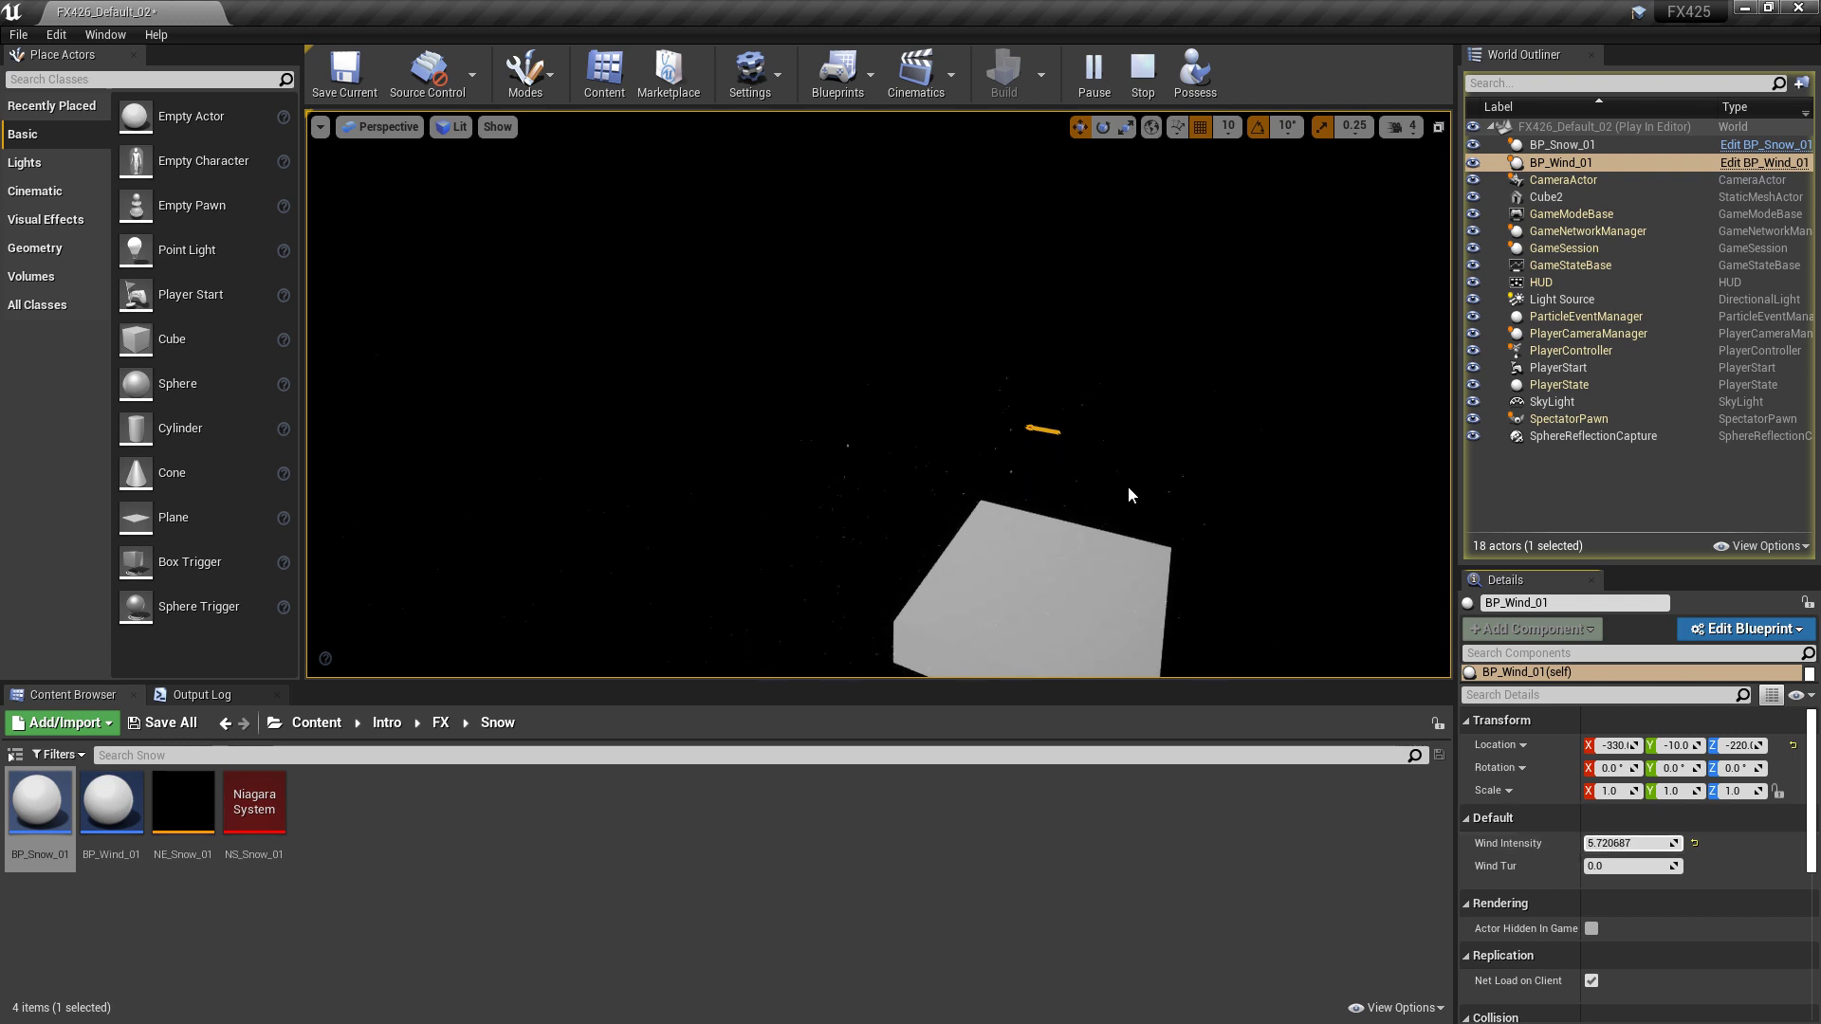
{"action": "left_click", "coordinate": [1560, 144]}
{"action": "left_click", "coordinate": [1558, 164]}
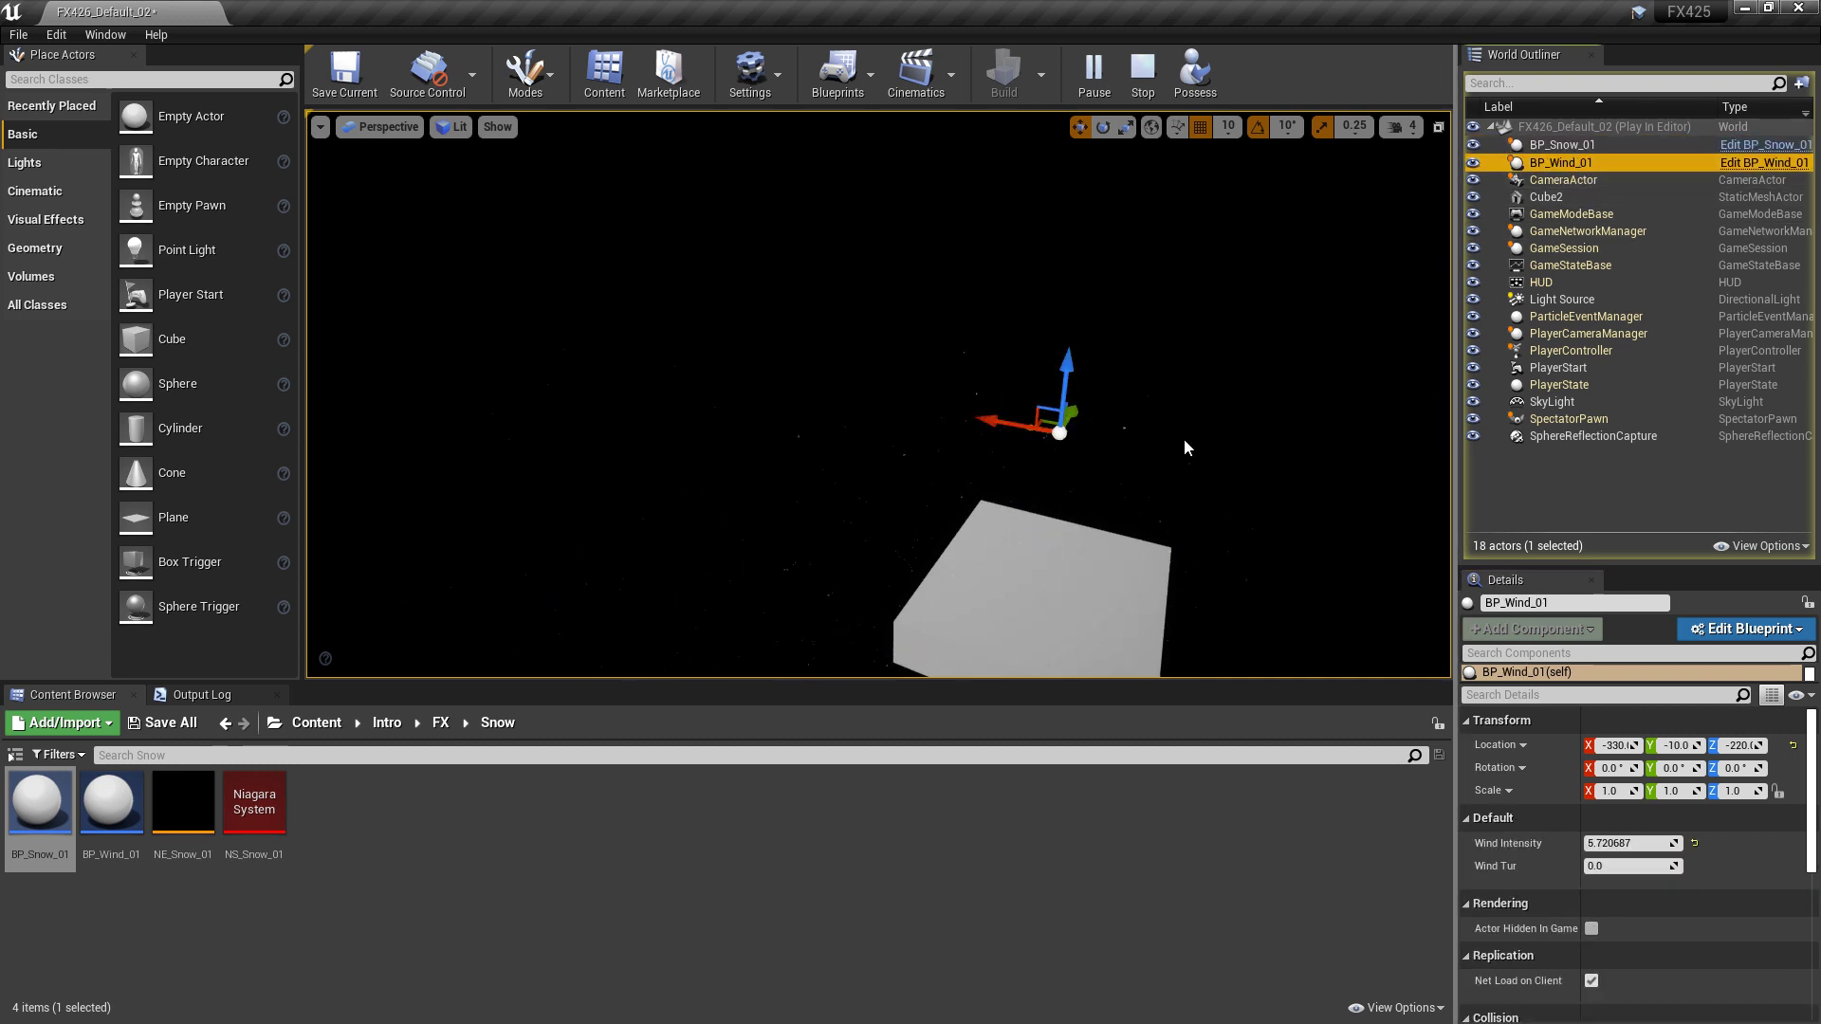
- Rotate the wind actor -70° around Z and raise Wind Tur to about 2516
{"action": "key", "text": "e"}
{"action": "left_click_drag", "start_coordinate": [1081, 479], "coordinate": [967, 479]}
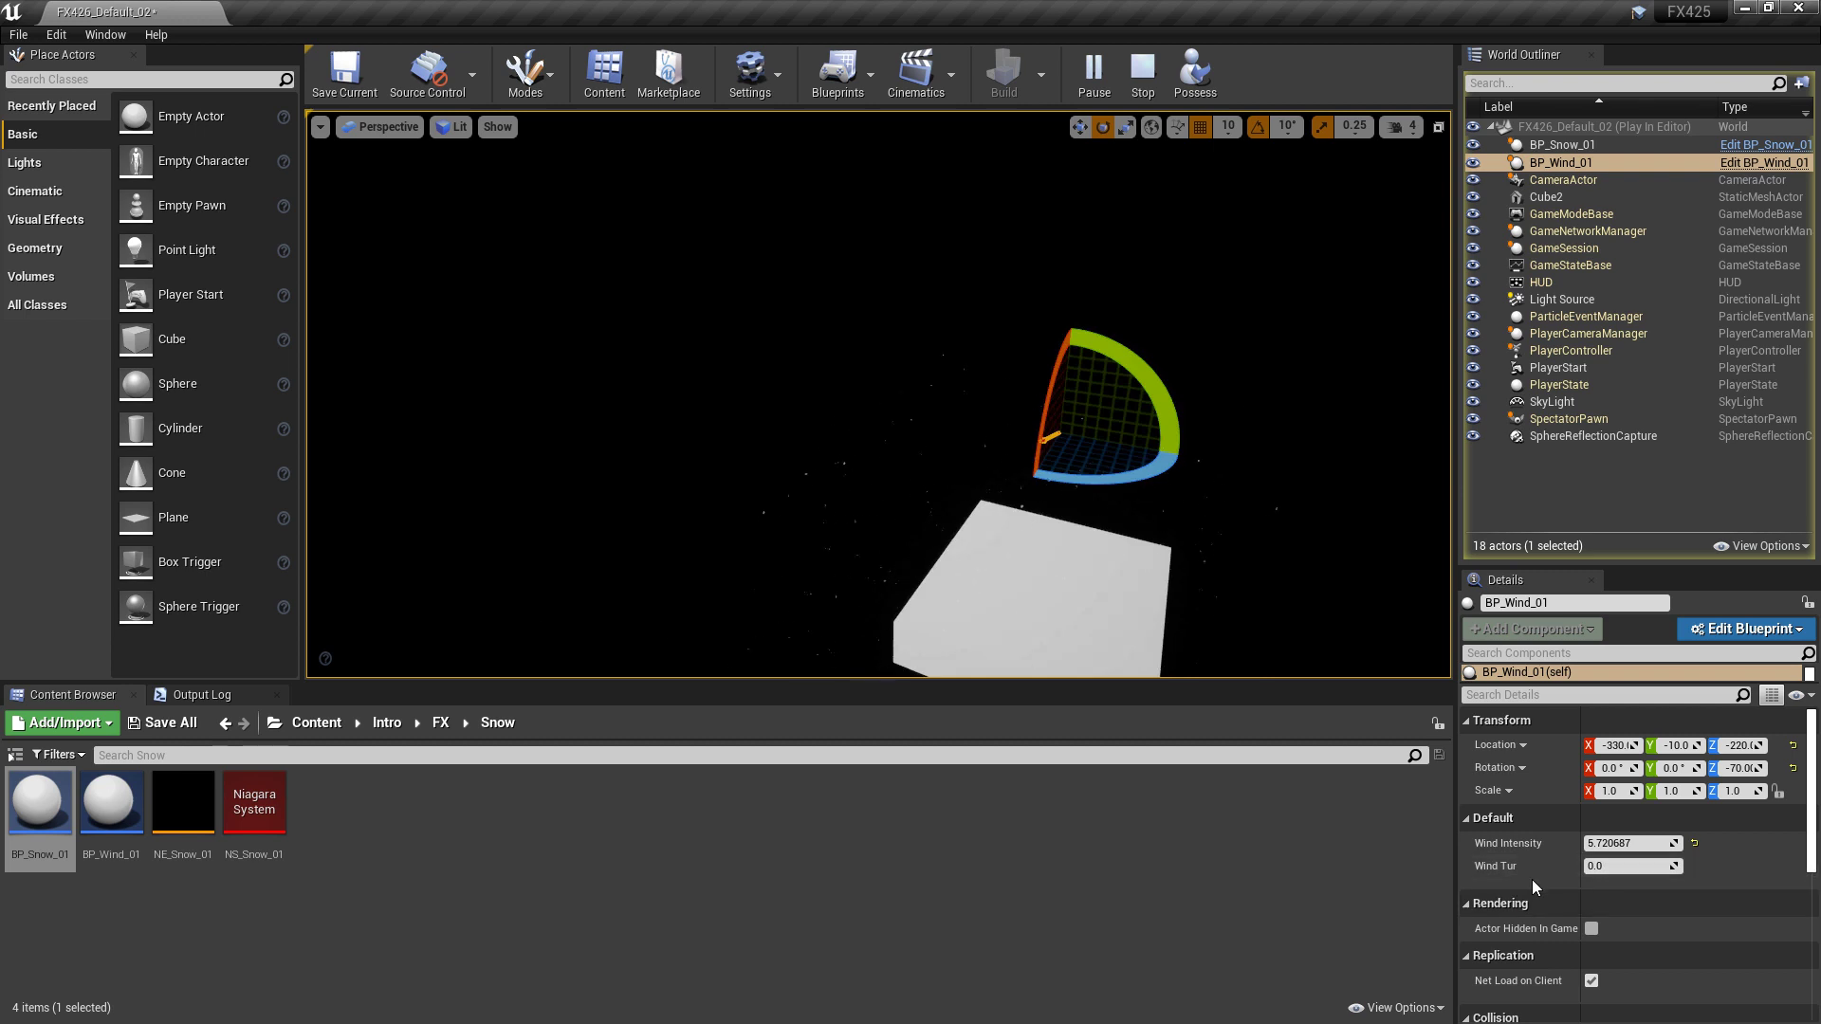
{"action": "left_click_drag", "start_coordinate": [1624, 871], "coordinate": [1707, 871]}
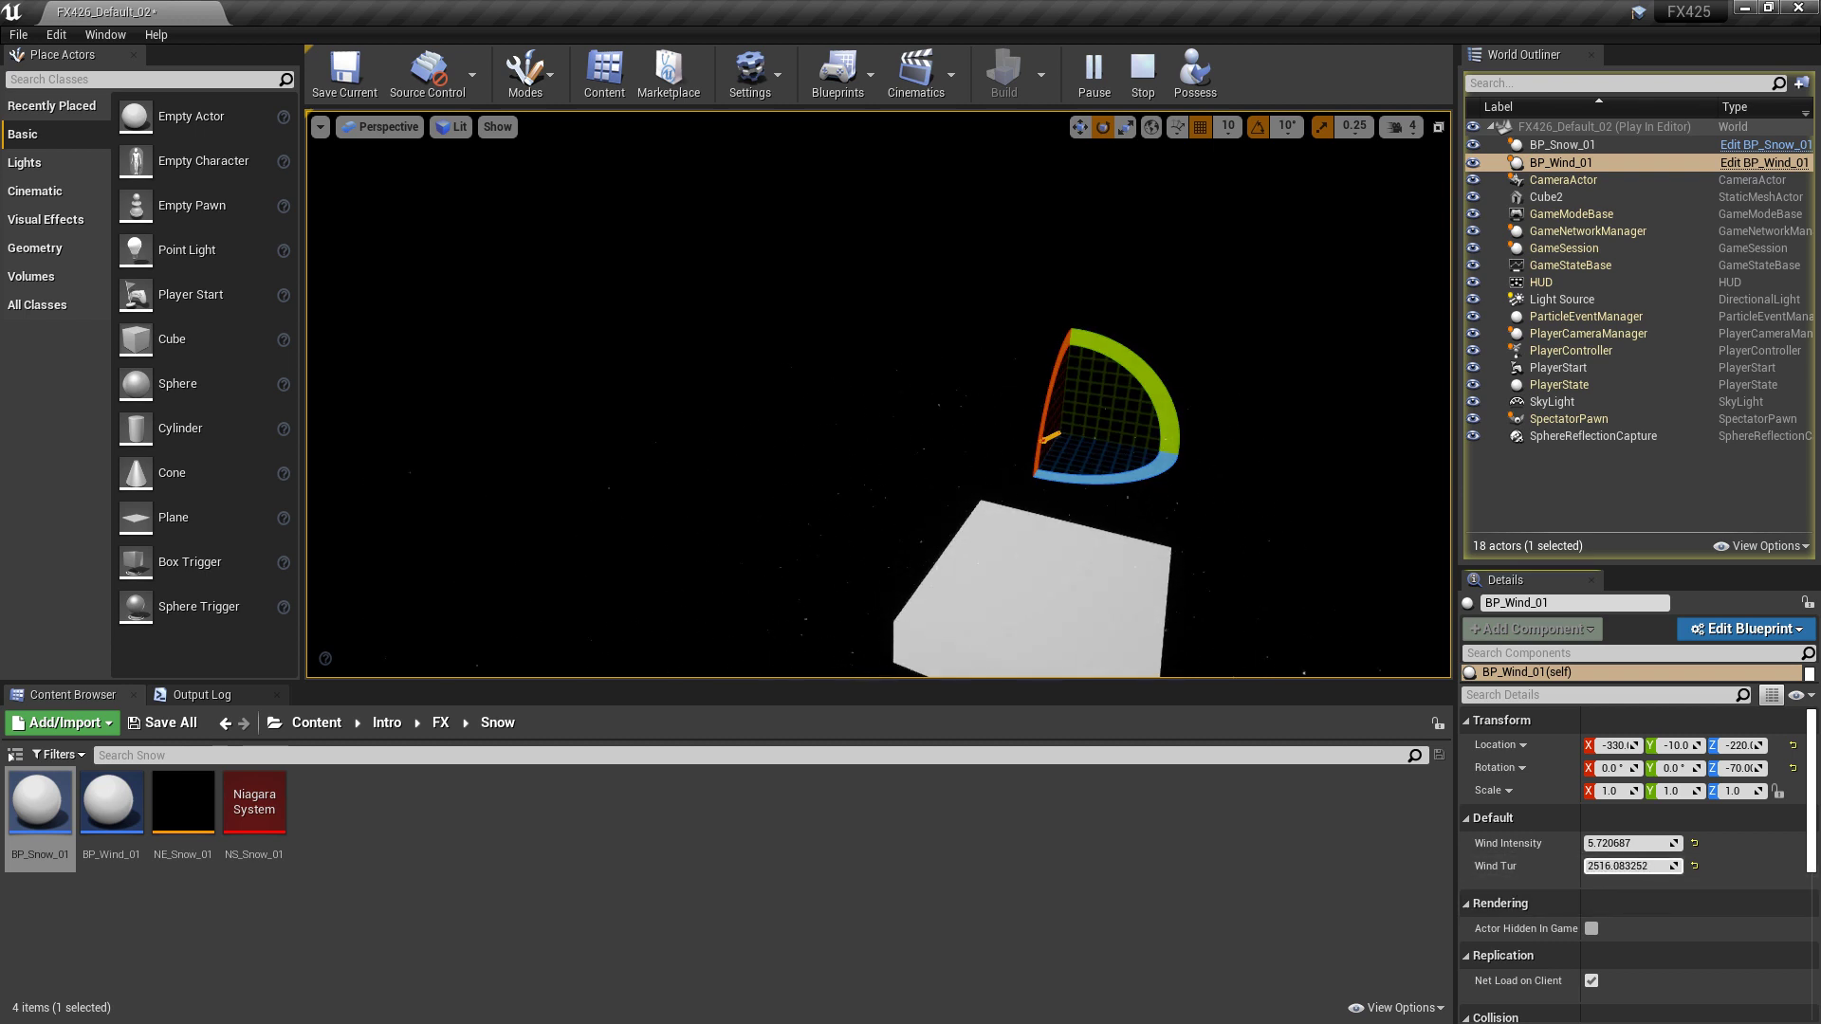